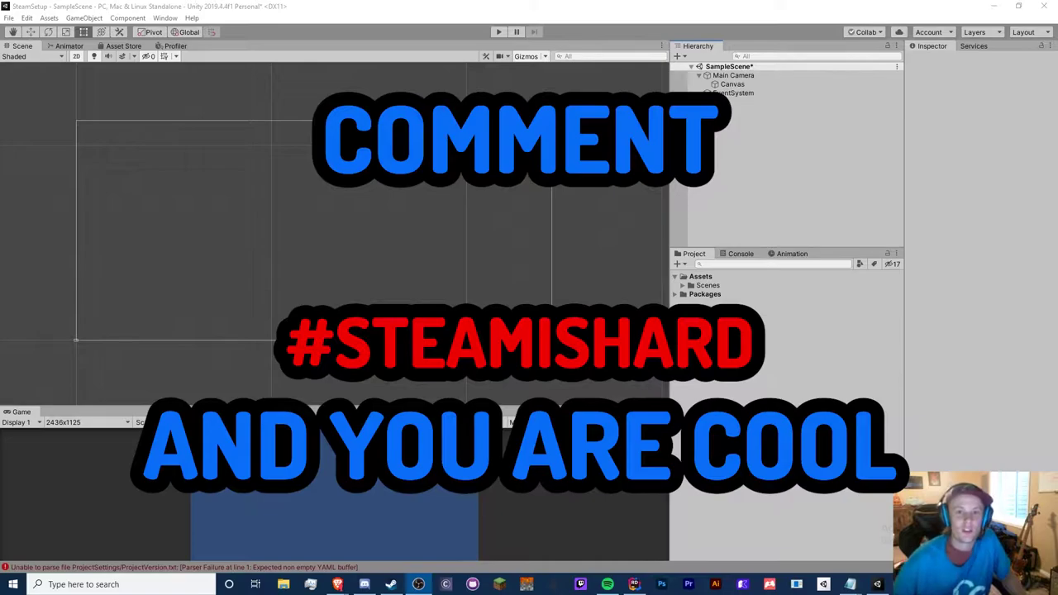
Inspect EventSystem, Canvas and Main Camera in the Hierarchy, finishing on the Main Camera's settings
click(387, 34)
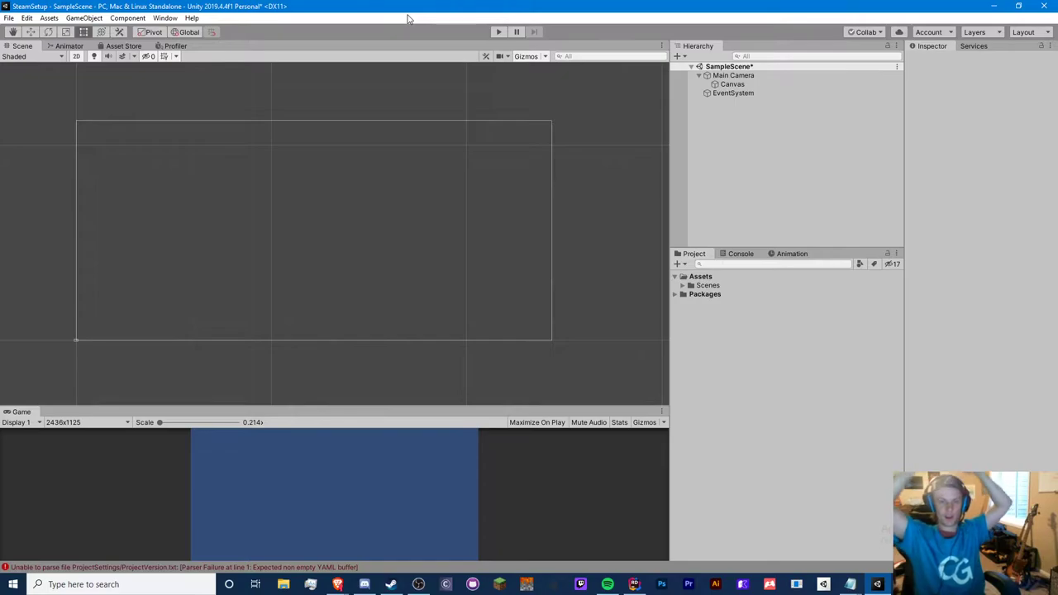
click(760, 94)
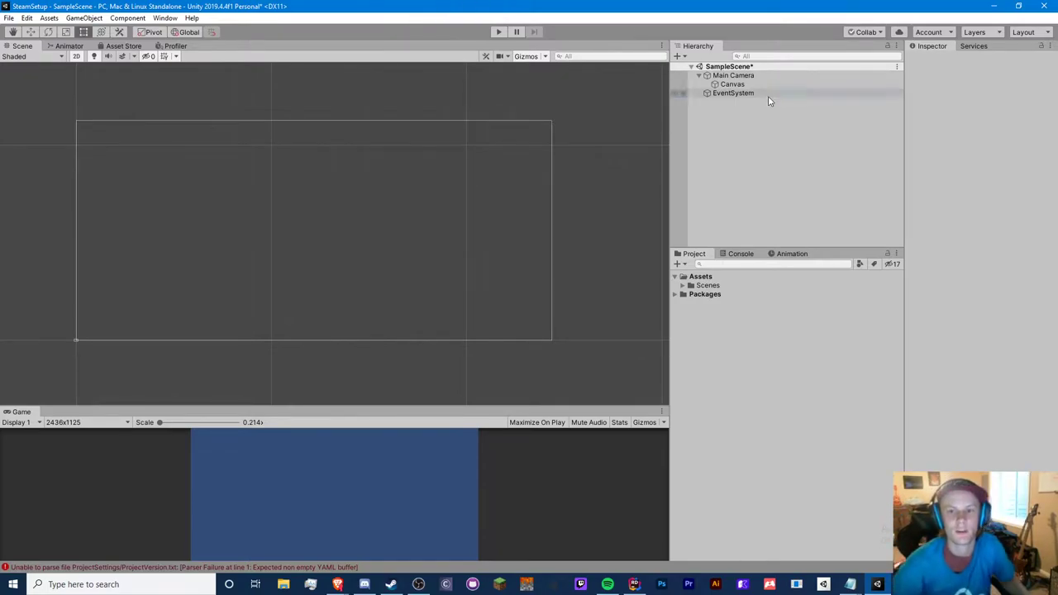
click(731, 84)
click(636, 47)
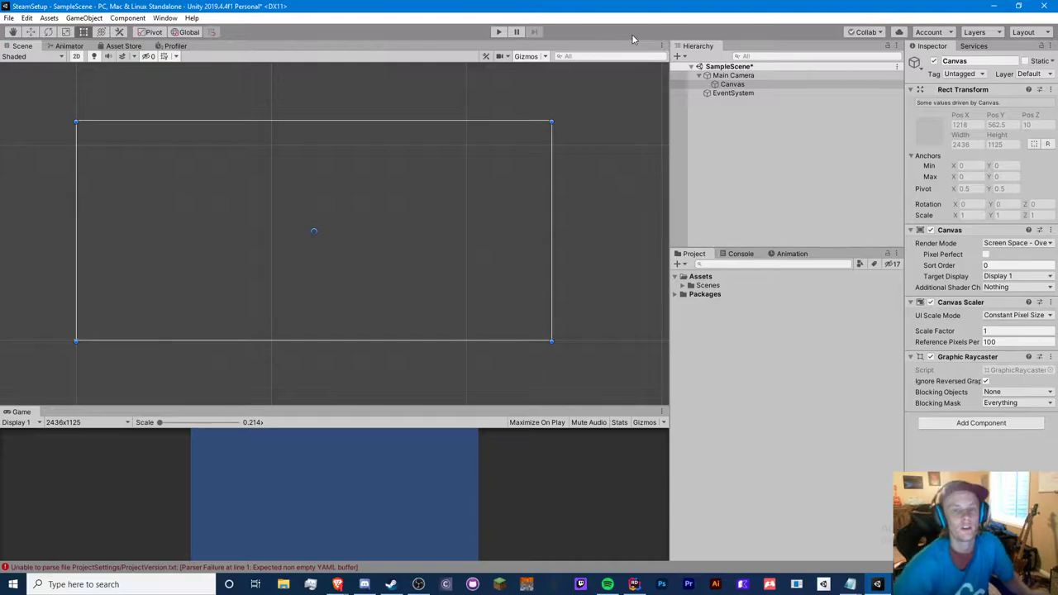
click(760, 117)
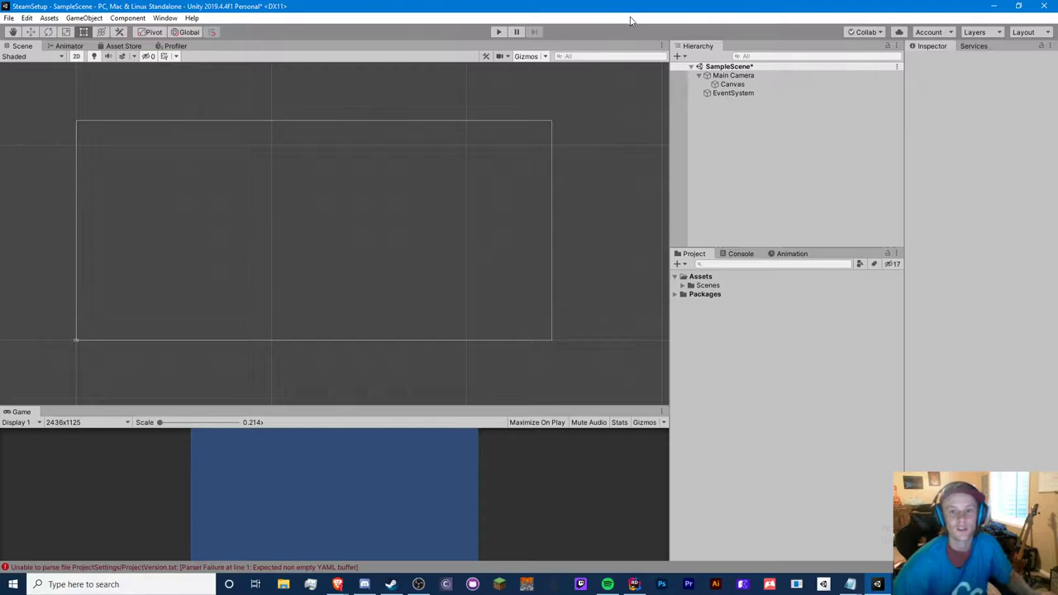
click(716, 84)
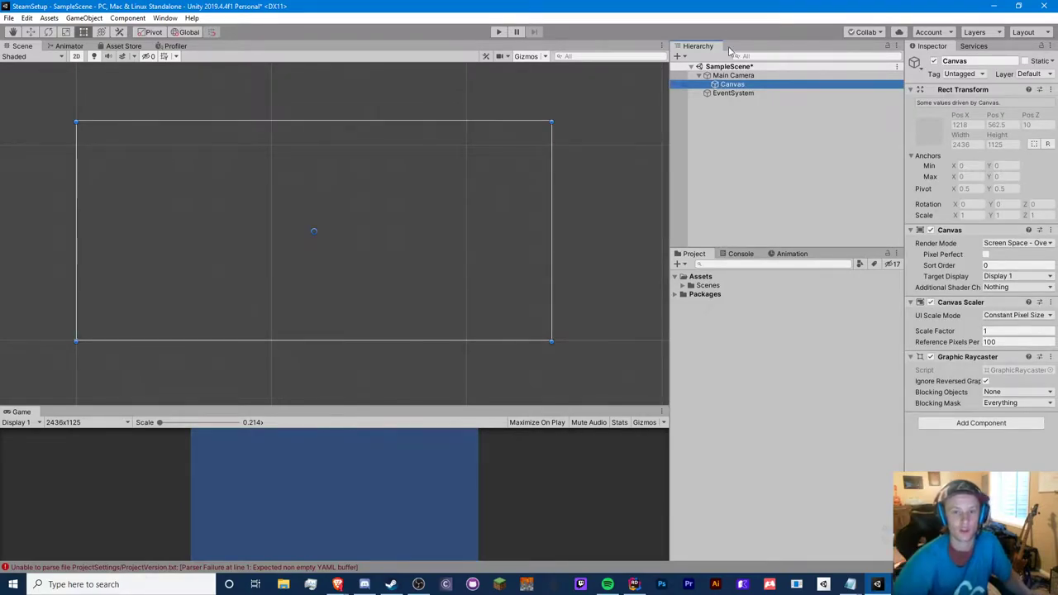
click(725, 66)
click(724, 76)
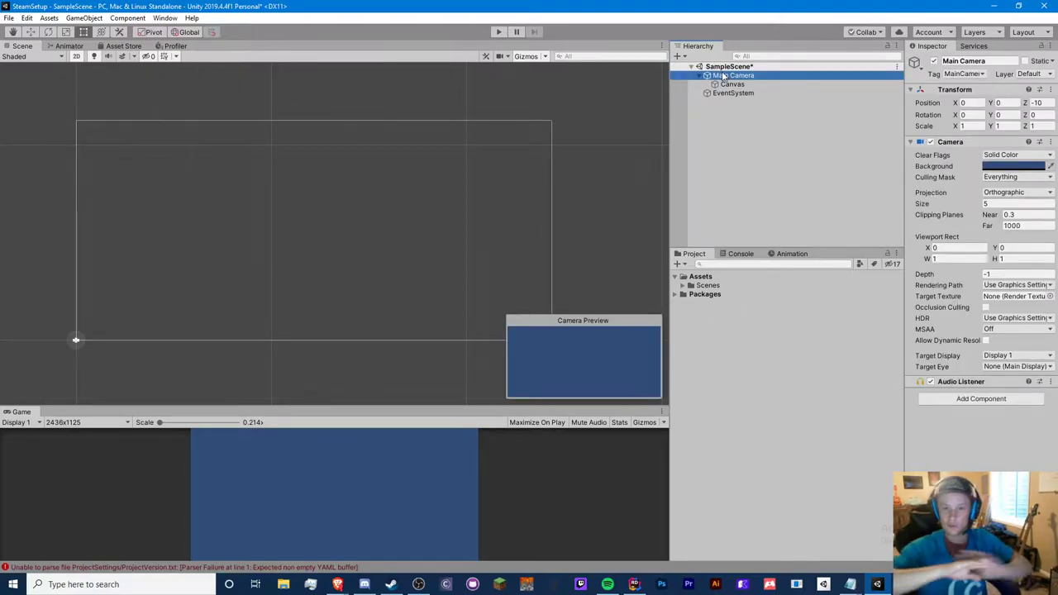
click(715, 37)
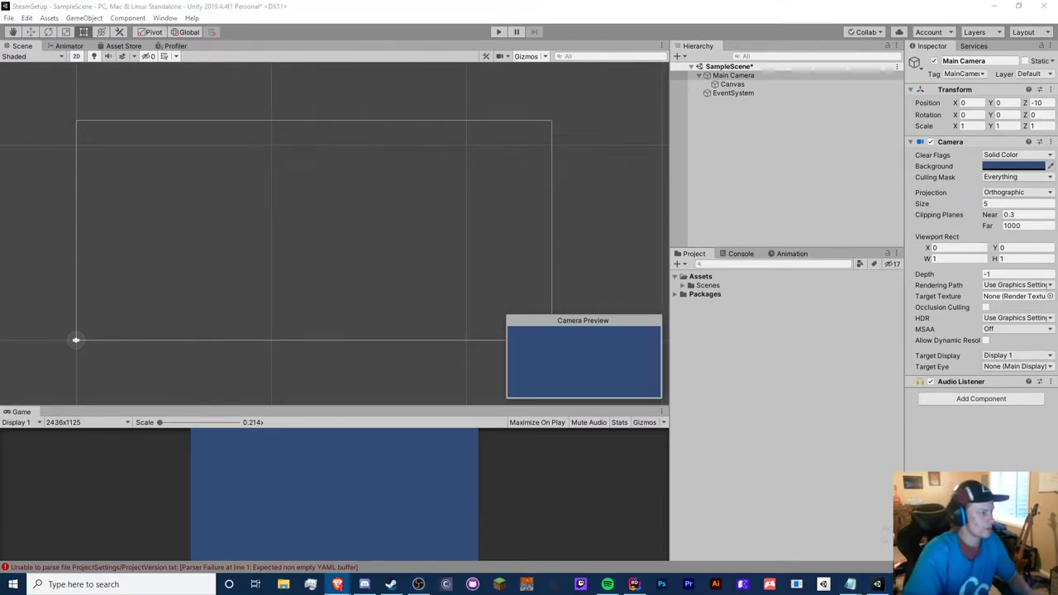
In the browser, review the rlabrecque/Steamworks.NET GitHub repository and return to the 'steamworks.net github' results
key(alt+Tab)
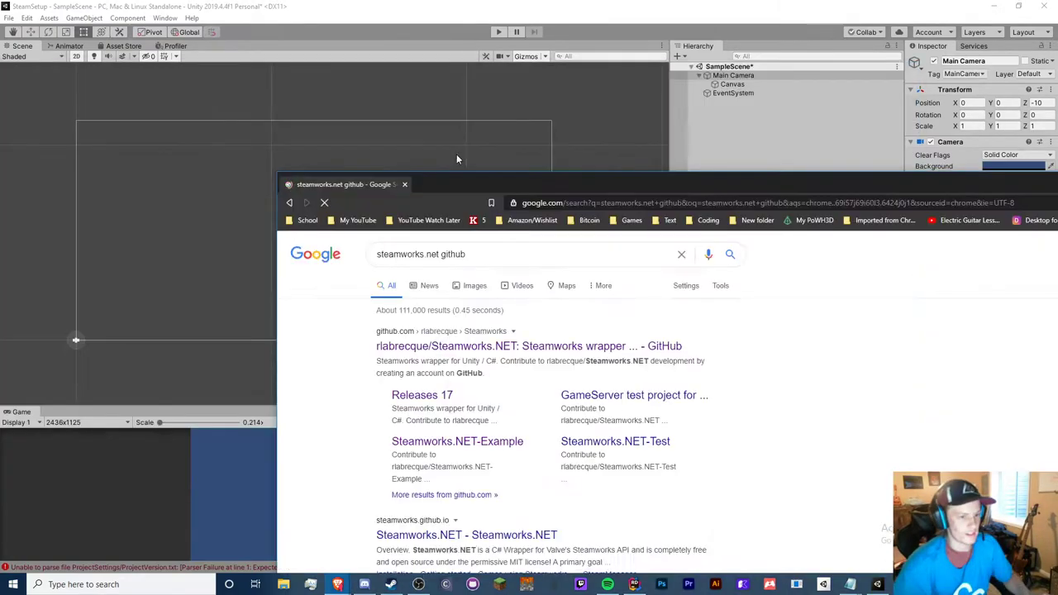
key(alt+Tab)
key(alt+Tab)
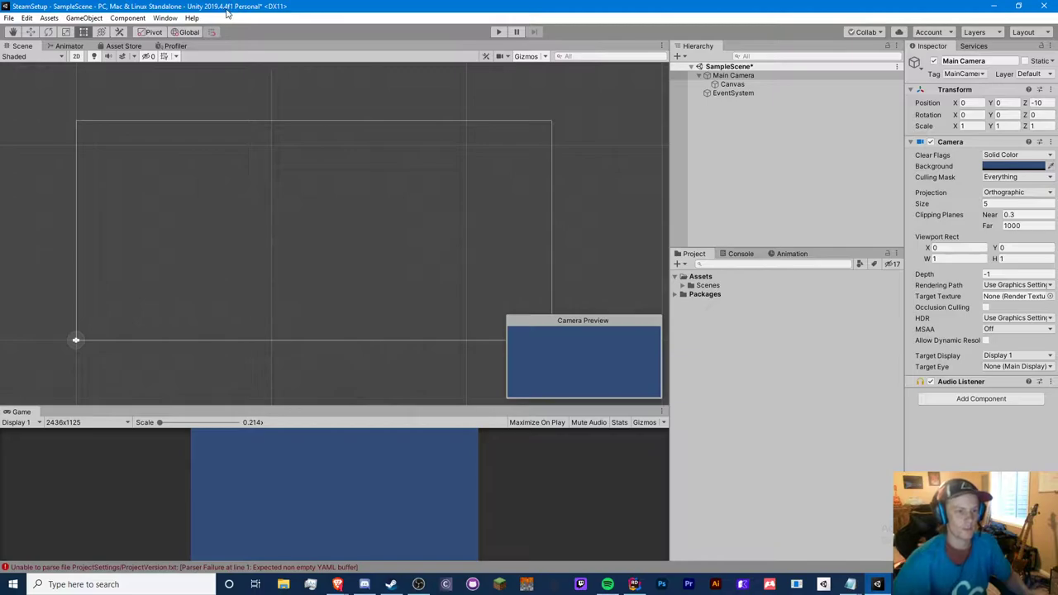
key(alt+Tab)
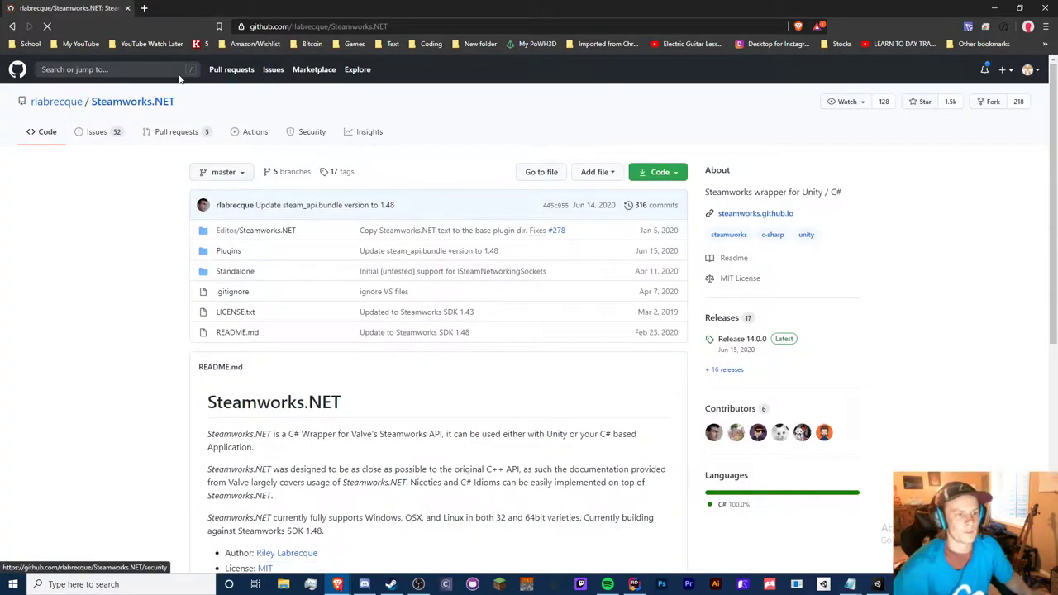
click(13, 28)
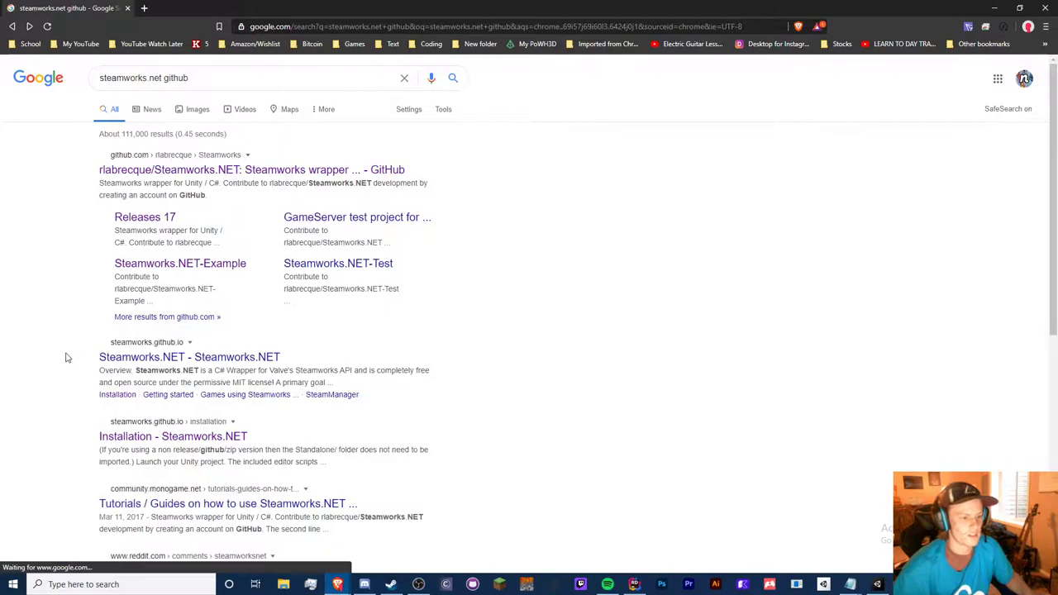
drag(162, 359, 69, 340)
click(69, 340)
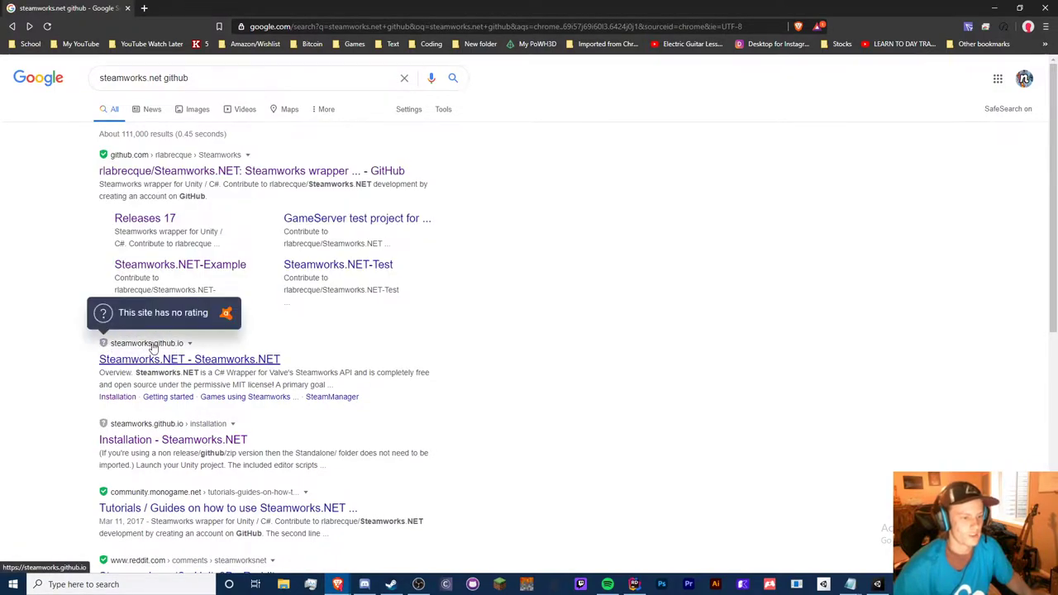
Open the steamworks.github.io docs and paste its address into a new Notepad note
click(177, 361)
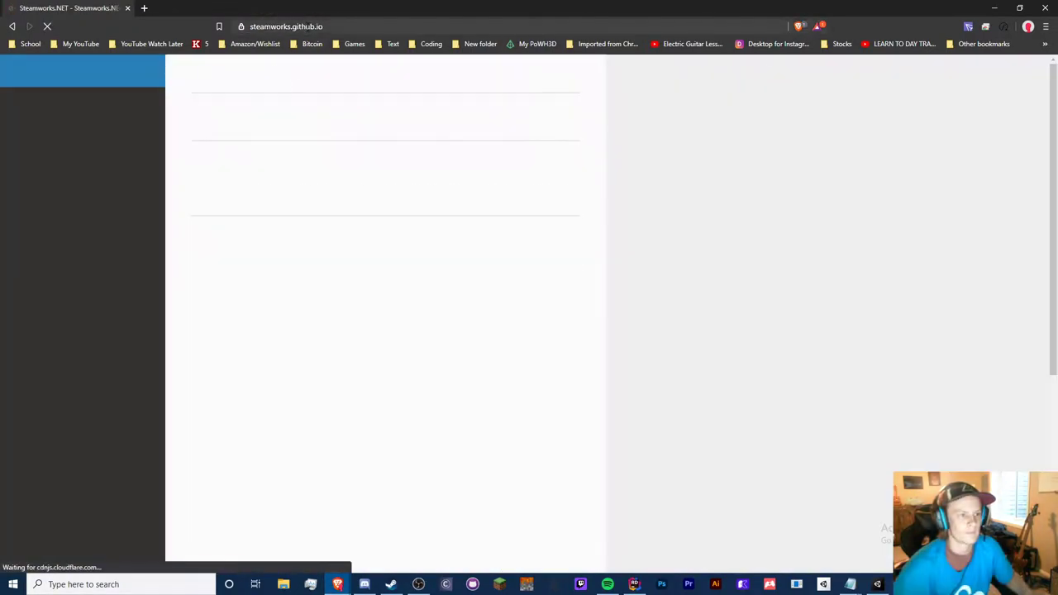
click(119, 584)
text(notepad)
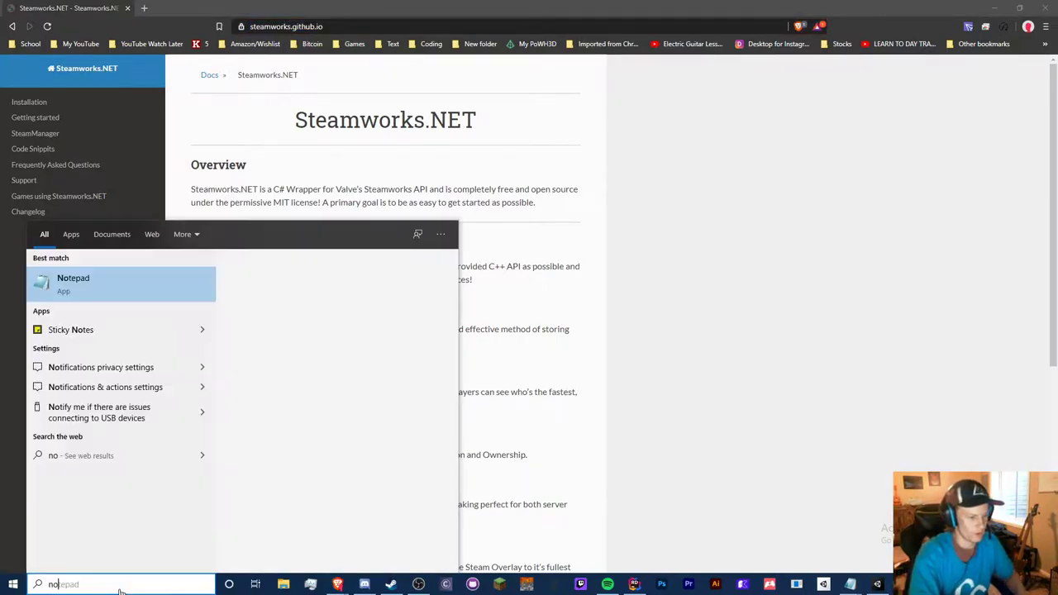
key(Return)
text(https://steamworks.github.io/)
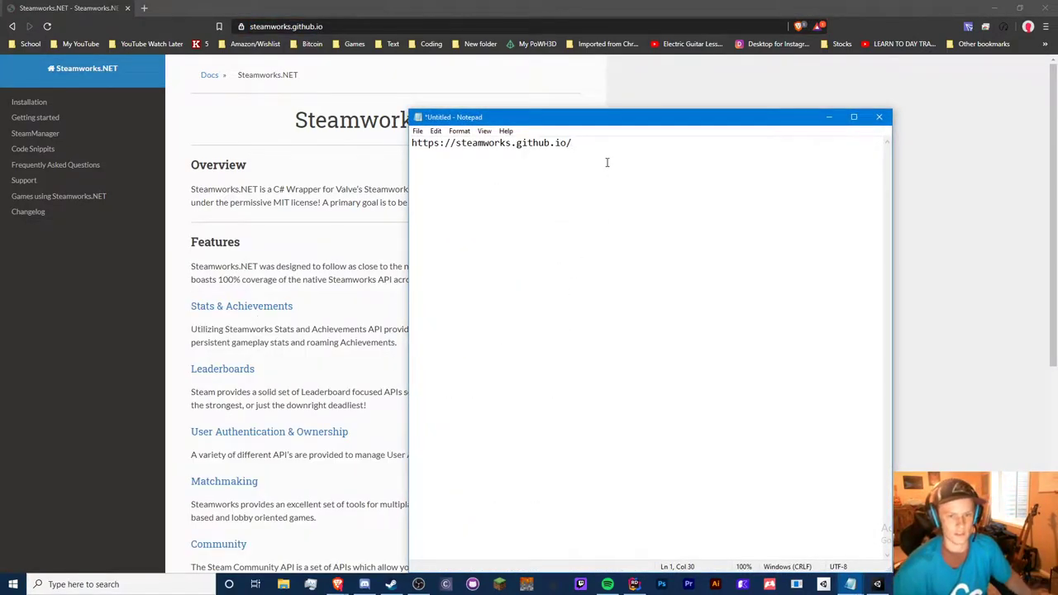
key(Return)
key(alt+Tab)
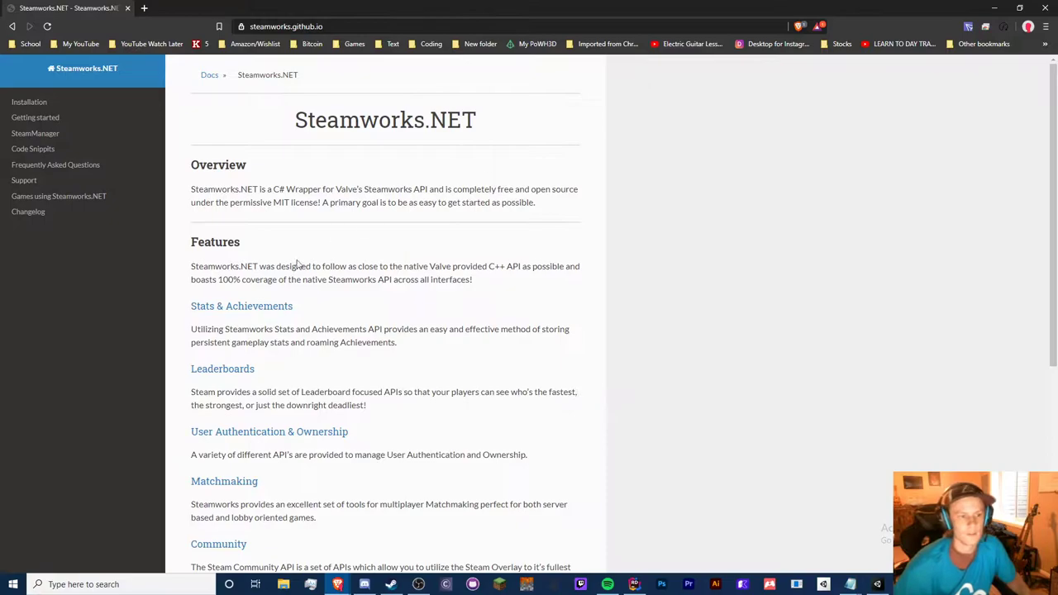
key(alt+Tab)
drag(570, 143, 412, 143)
click(616, 98)
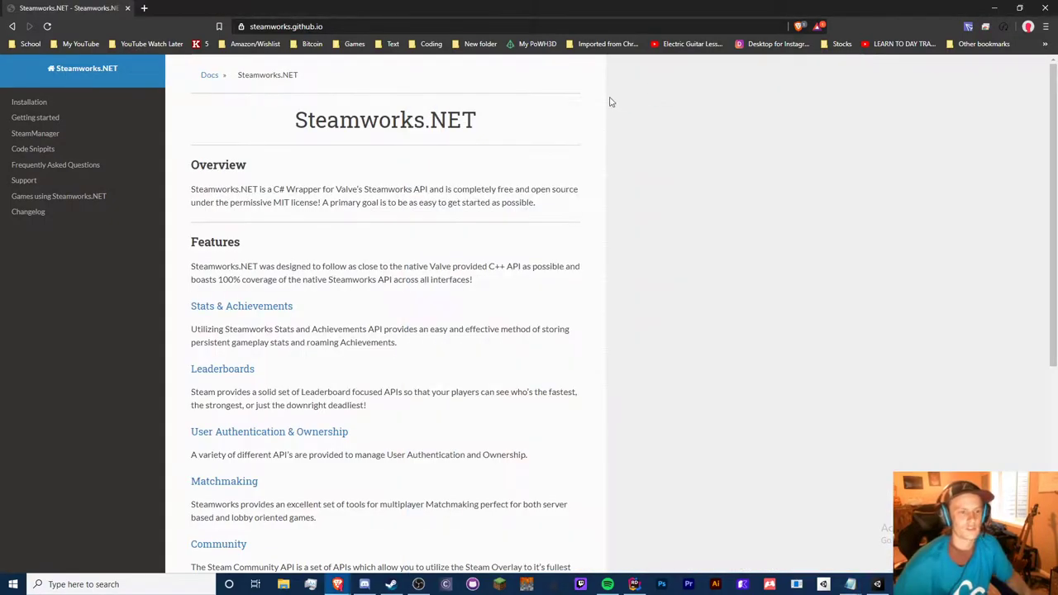
From the Installation page, download the Steamworks.NET-master zip to Downloads and open it
scroll(421, 155, down, 2)
click(50, 103)
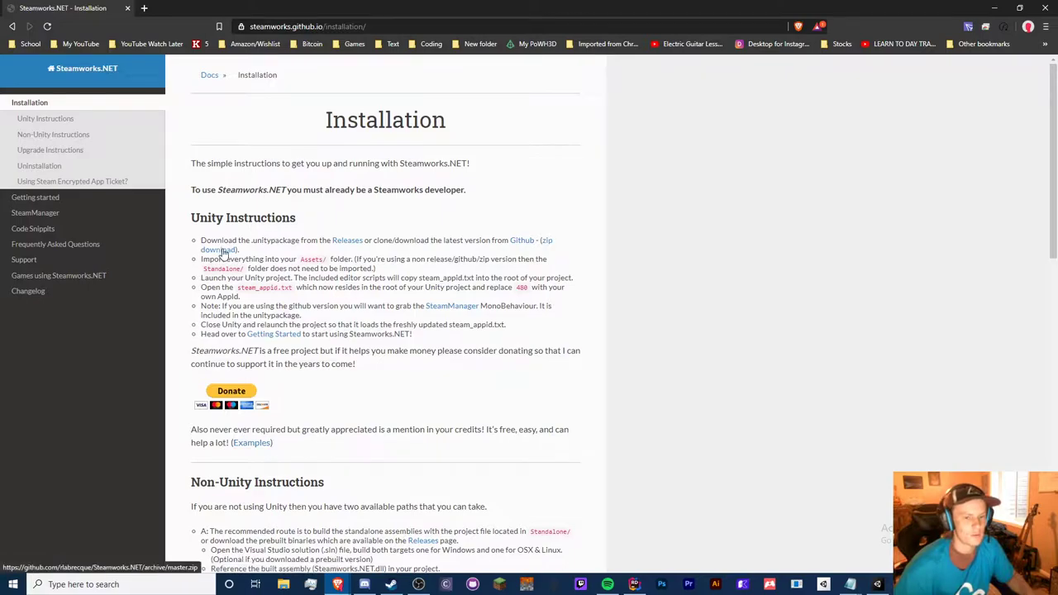
click(223, 252)
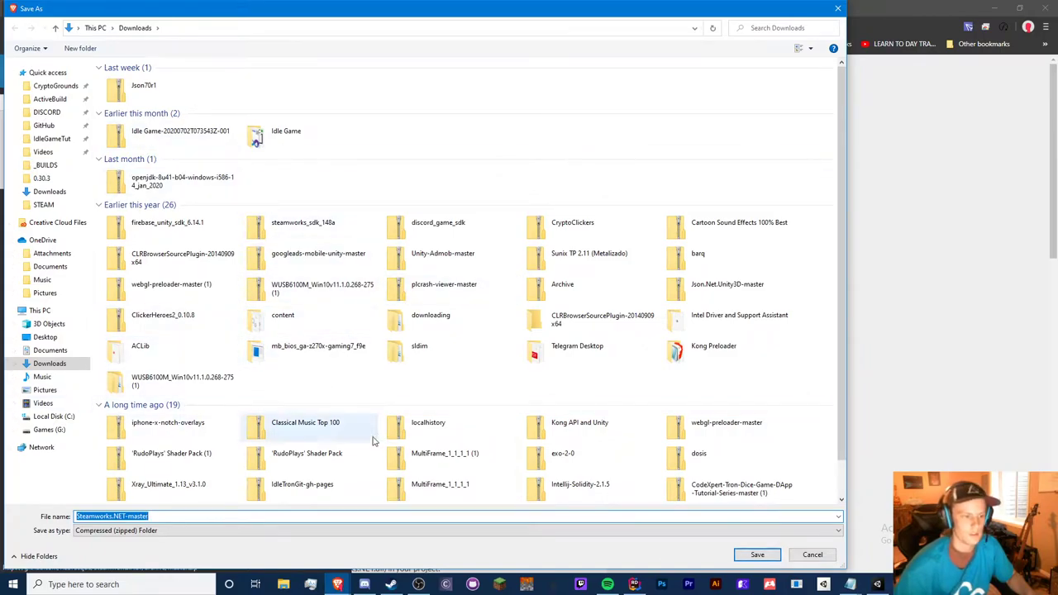
click(757, 554)
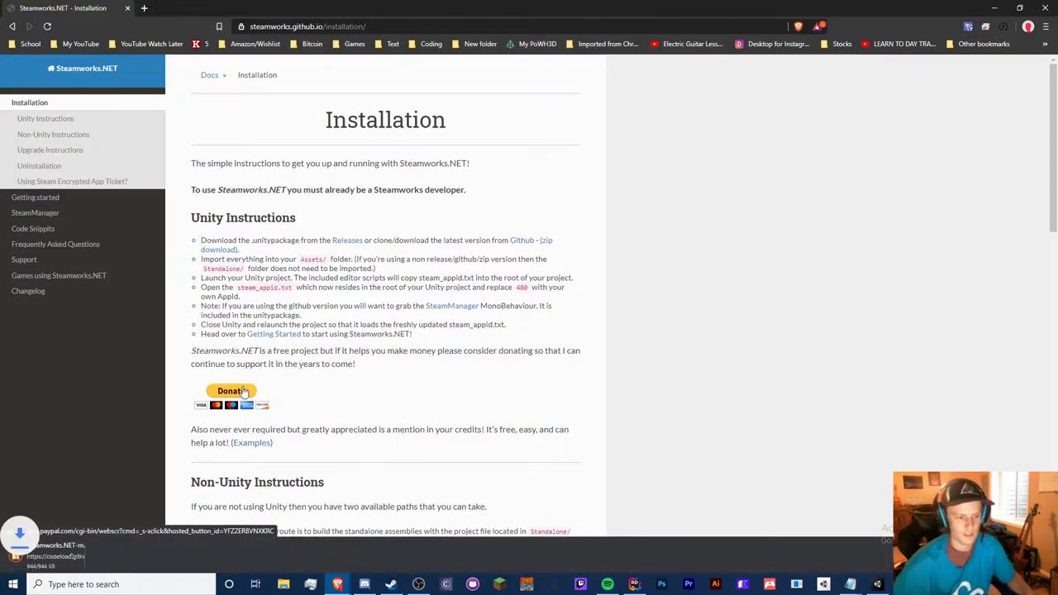
click(26, 560)
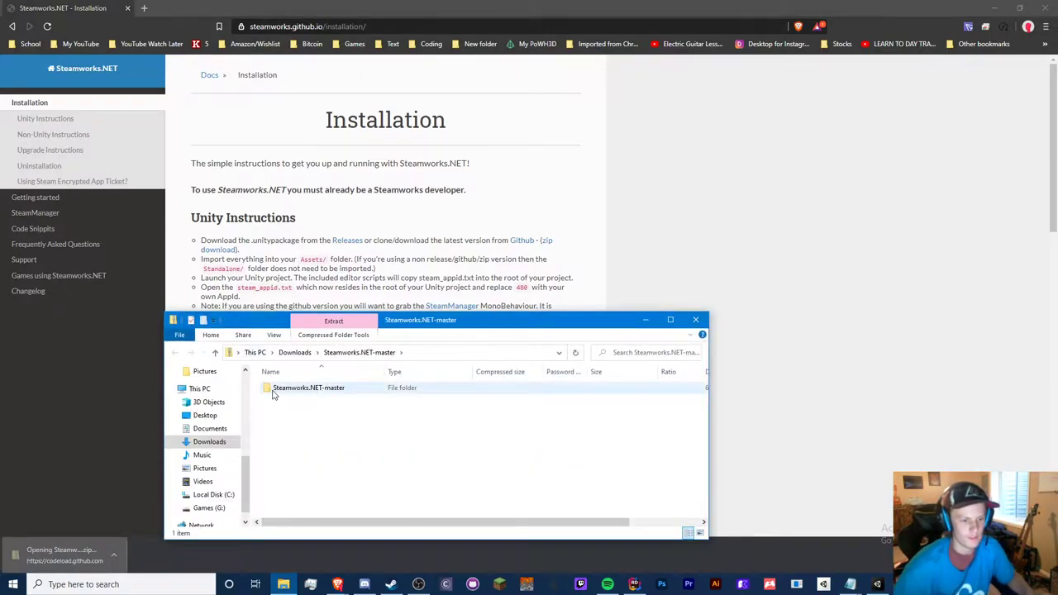
Maximize the window and browse the Standalone, Editor and Plugins folders inside Steamworks.NET-master
double_click(322, 392)
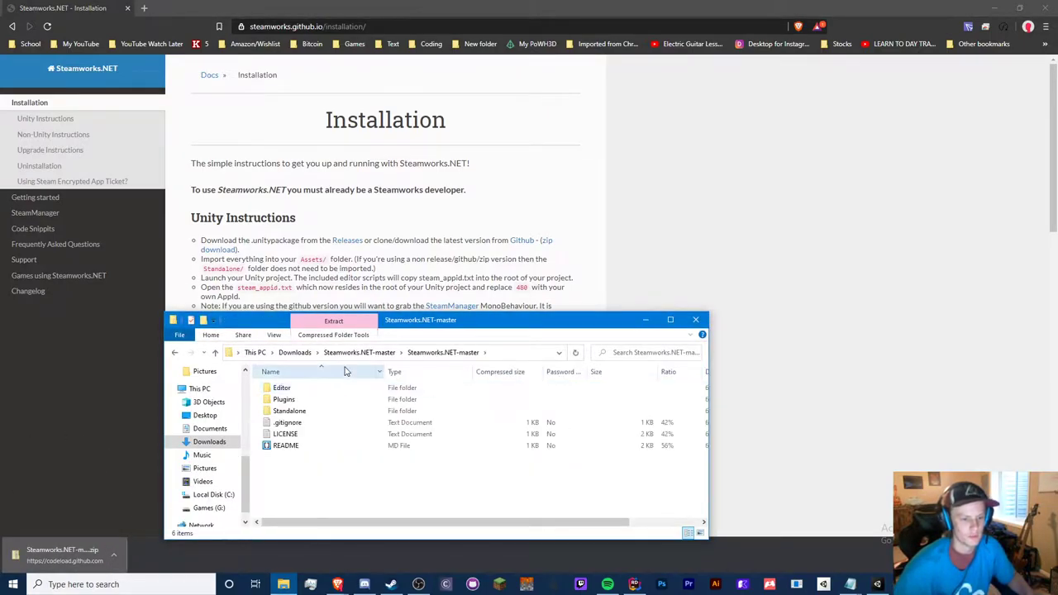
double_click(302, 320)
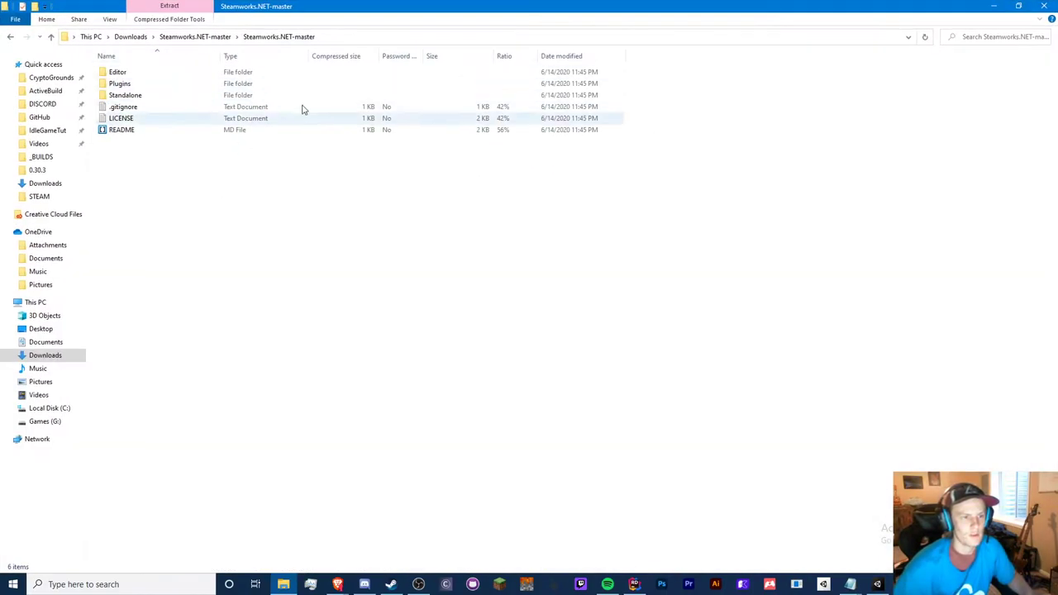
double_click(355, 15)
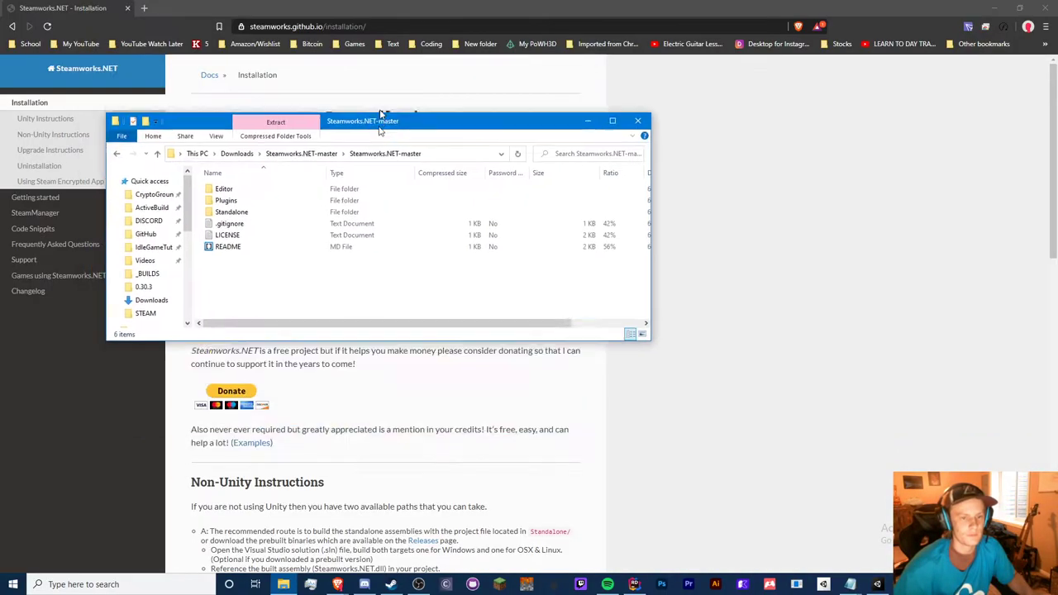
double_click(354, 144)
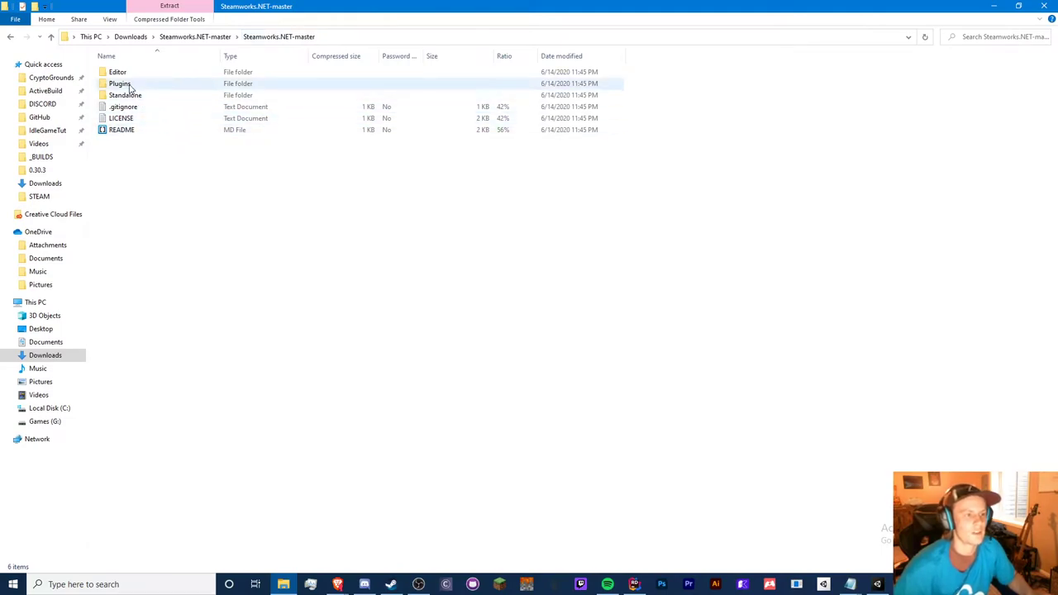
double_click(124, 96)
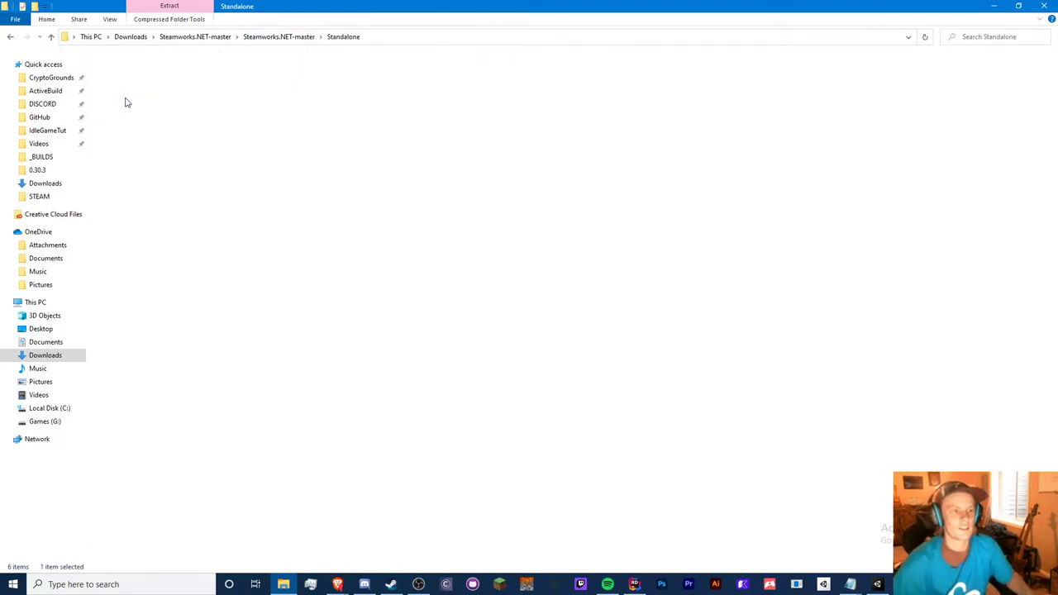
click(281, 36)
double_click(142, 75)
click(277, 36)
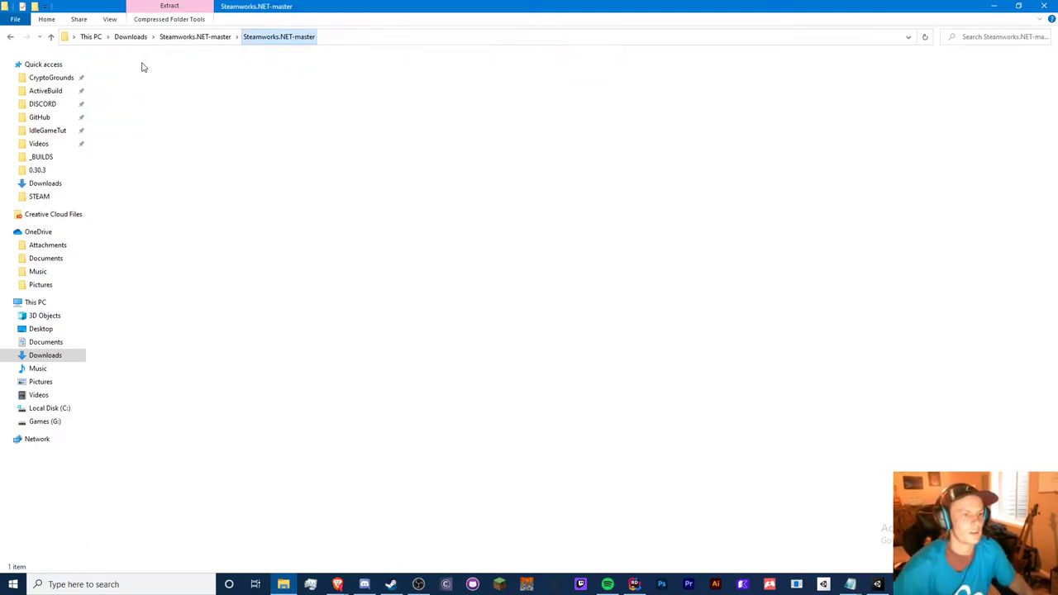
double_click(135, 84)
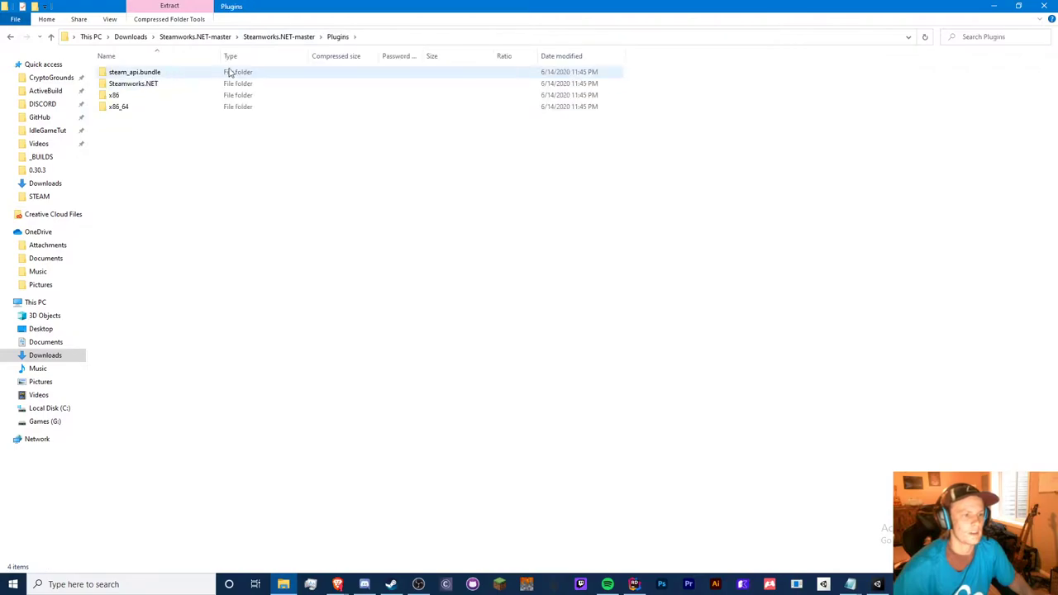
click(291, 37)
Inspect Editor/Steamworks.NET and Plugins/Steamworks.NET/x86_64, then climb back up to Downloads
double_click(142, 74)
double_click(144, 74)
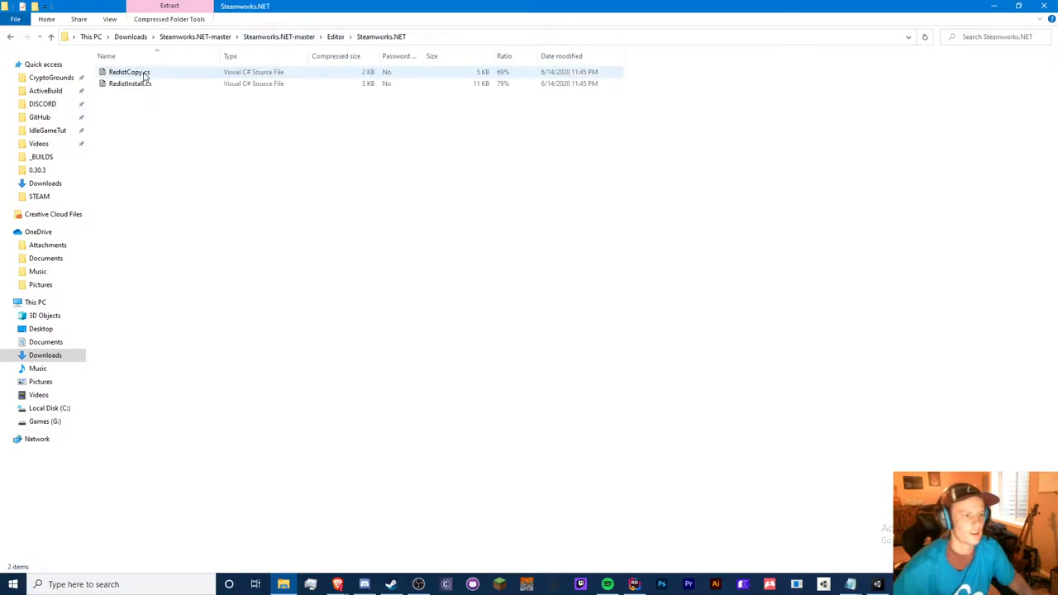
click(335, 36)
click(285, 37)
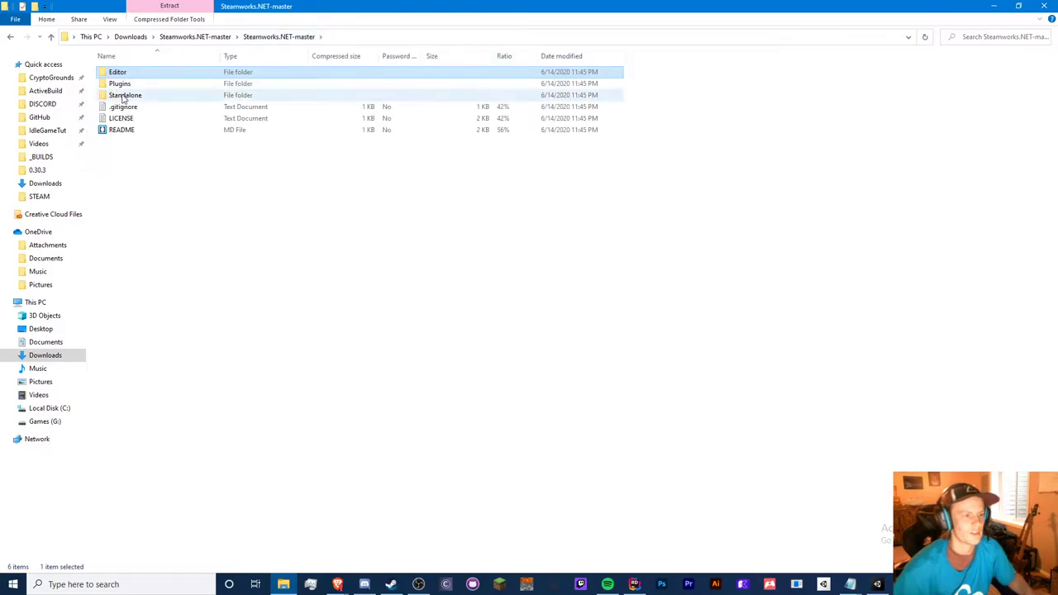
double_click(129, 85)
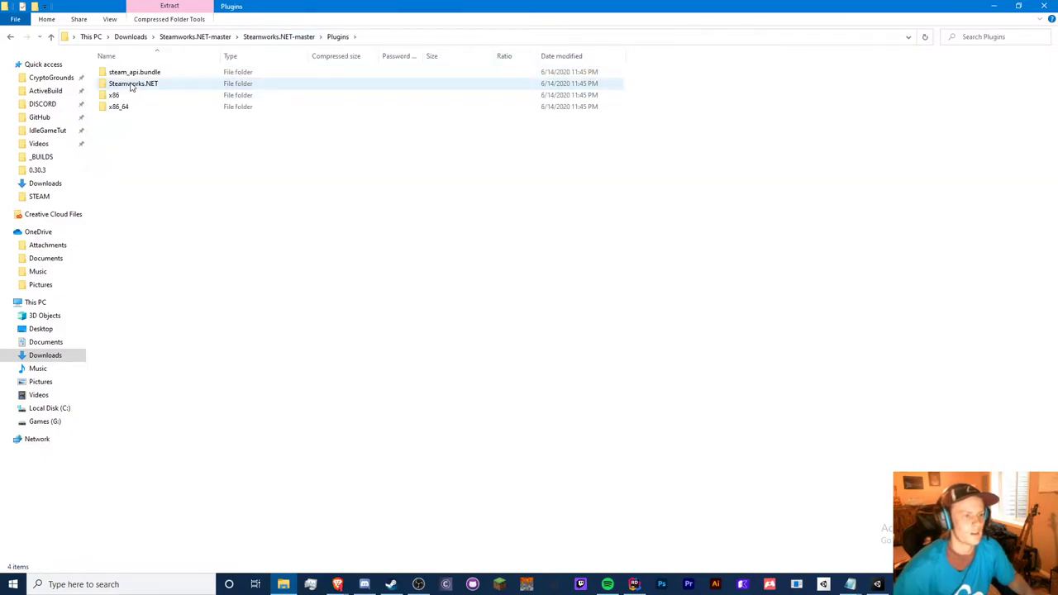
double_click(130, 85)
click(337, 36)
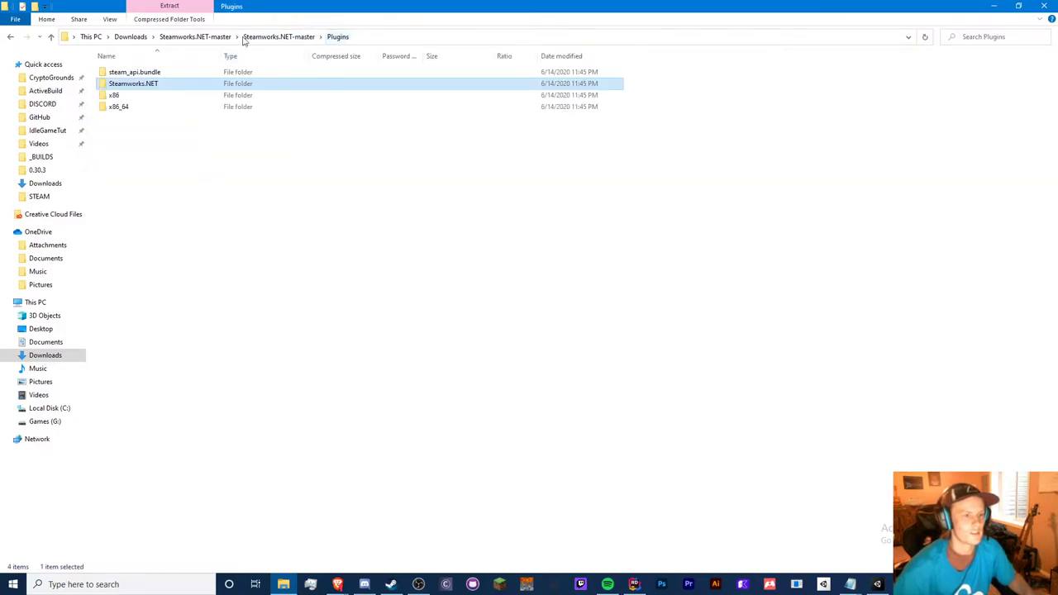
double_click(153, 107)
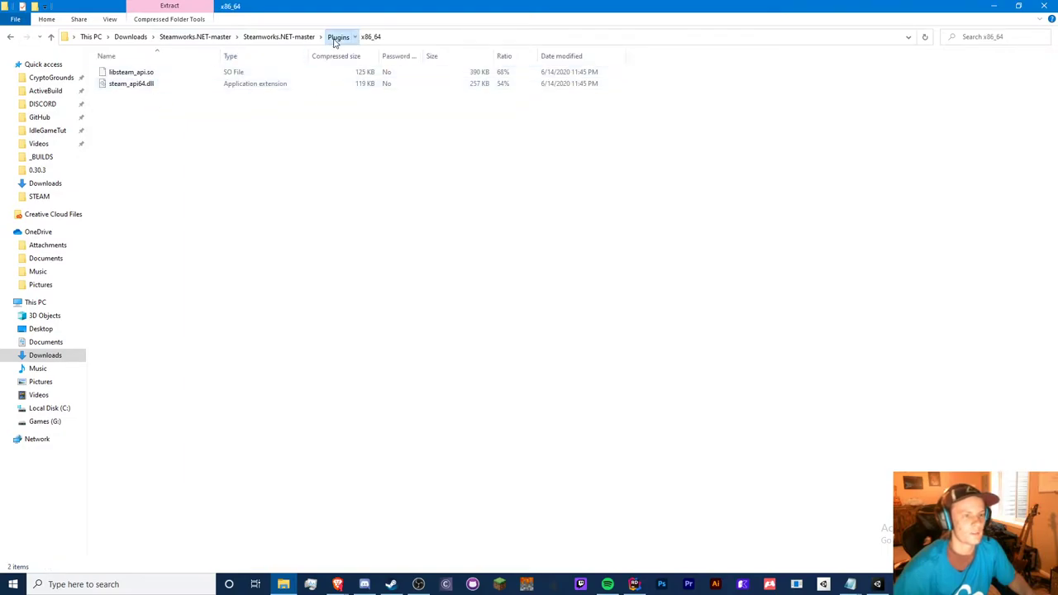
click(337, 37)
click(291, 37)
click(197, 37)
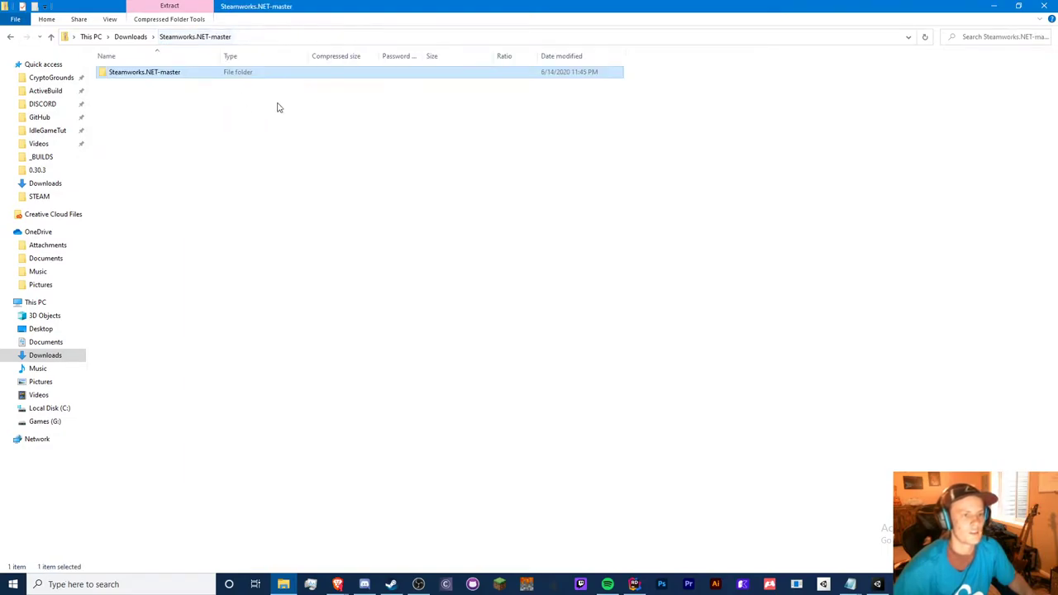
click(133, 37)
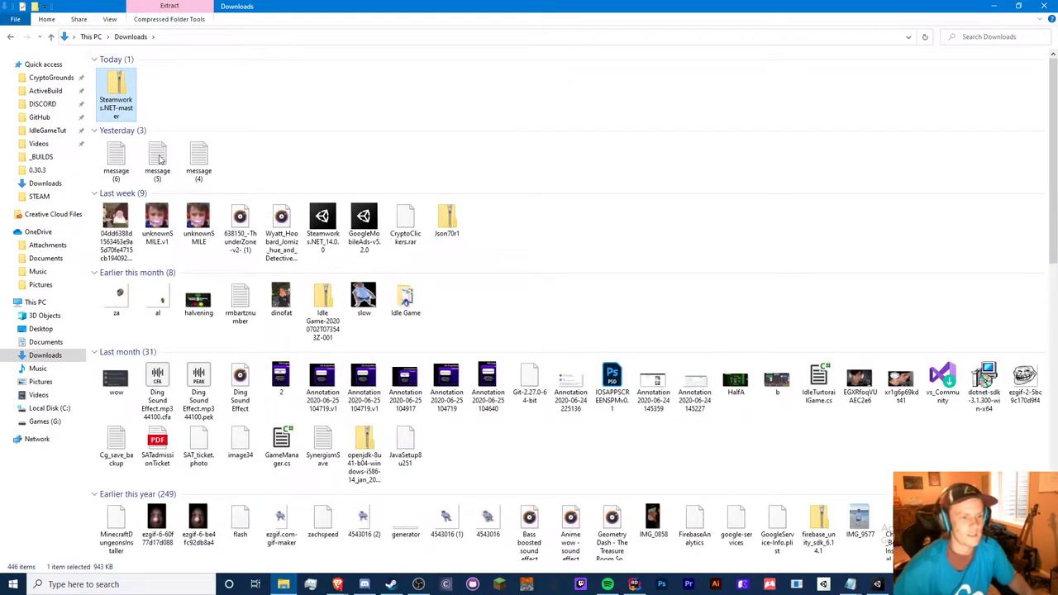
Open the Steamworks.NET-master zip with 7-Zip and select its Steamworks.NET-master folder
right_click(124, 91)
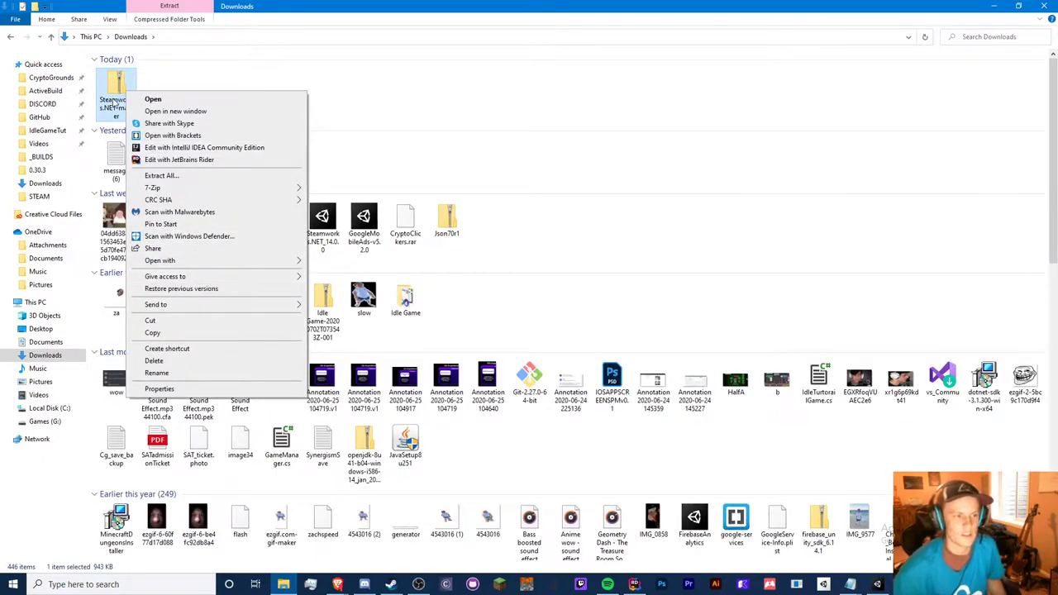
mouse_move(176, 188)
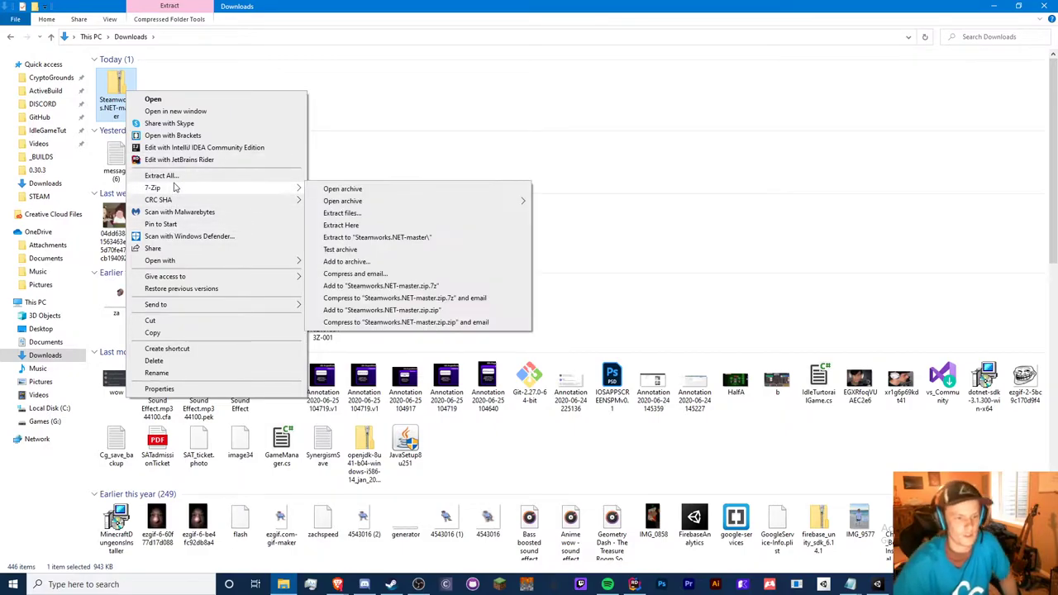
click(331, 189)
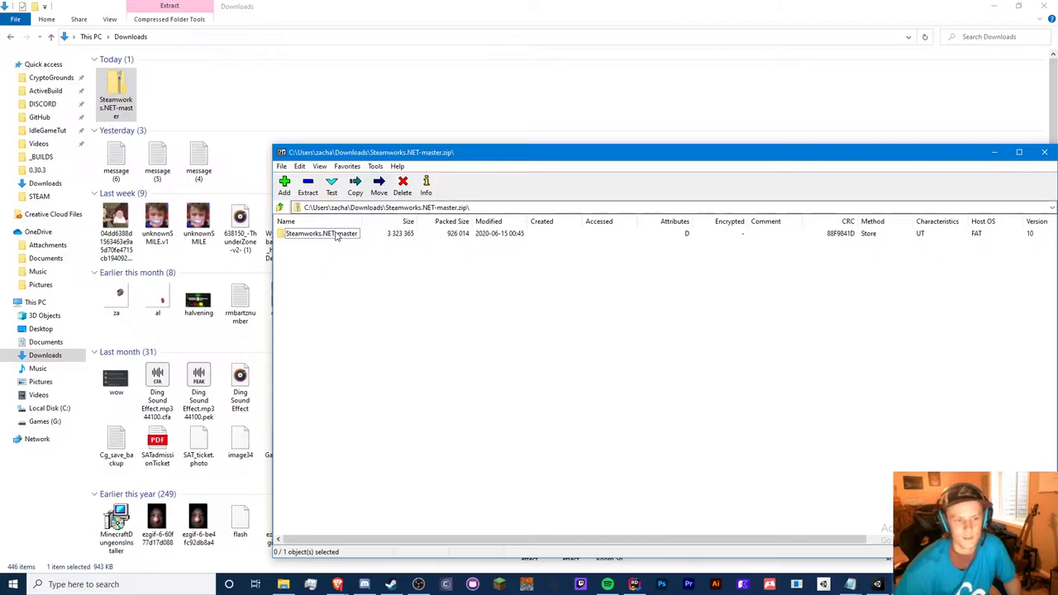
click(321, 233)
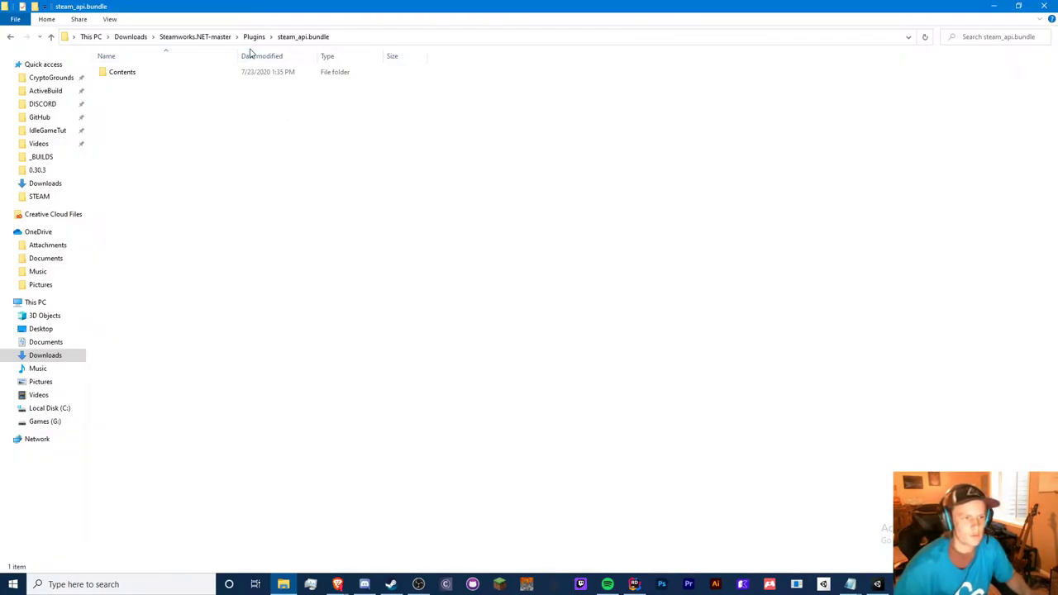
click(195, 36)
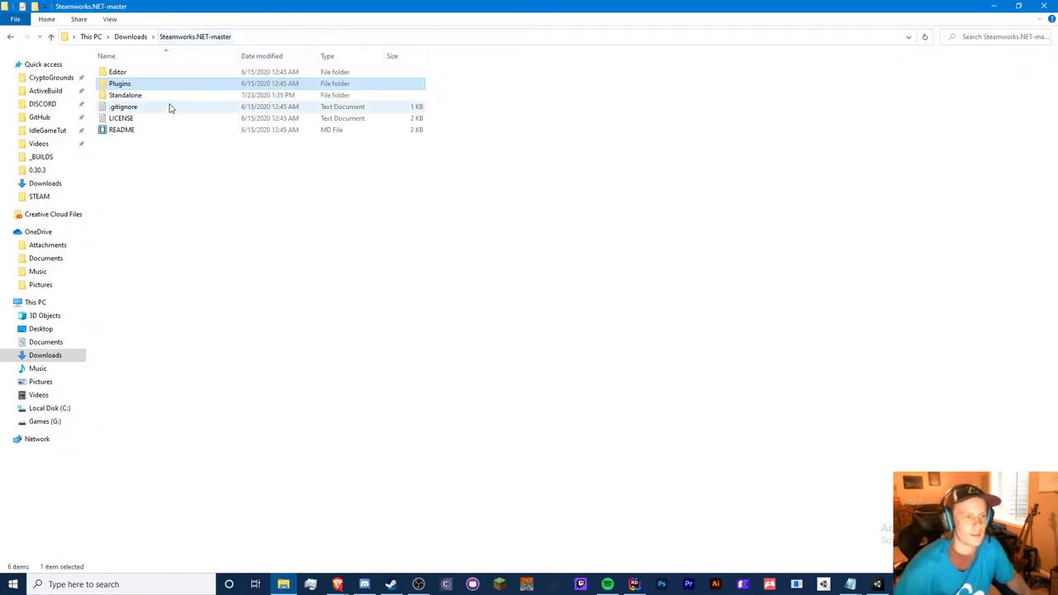
Reposition the 7-Zip window, reselect Steamworks.NET-master, and switch to the SteamSetup Unity project
key(alt+Tab)
click(556, 141)
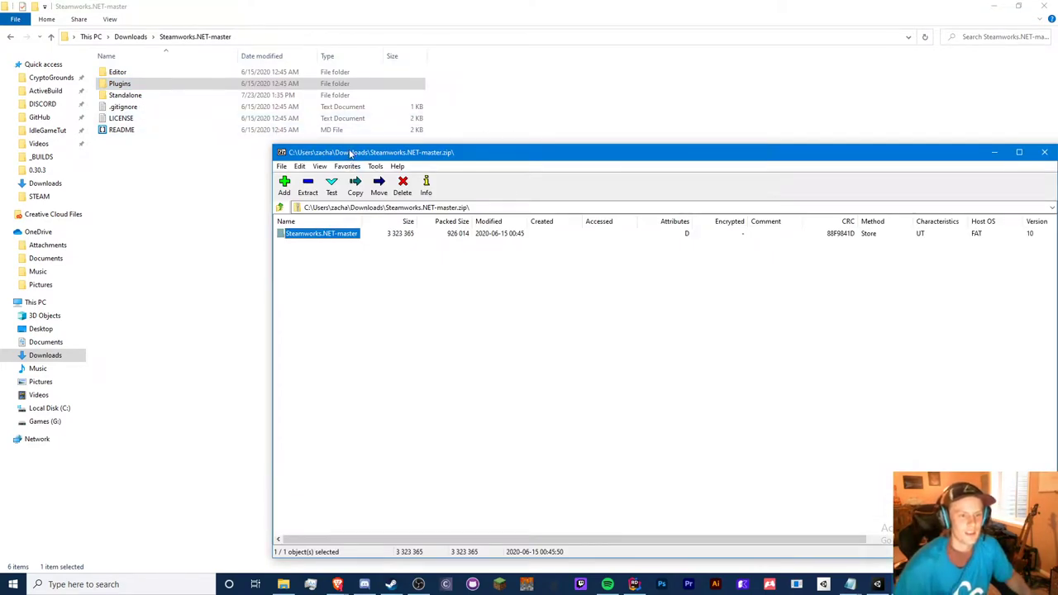
drag(557, 143, 469, 119)
click(246, 206)
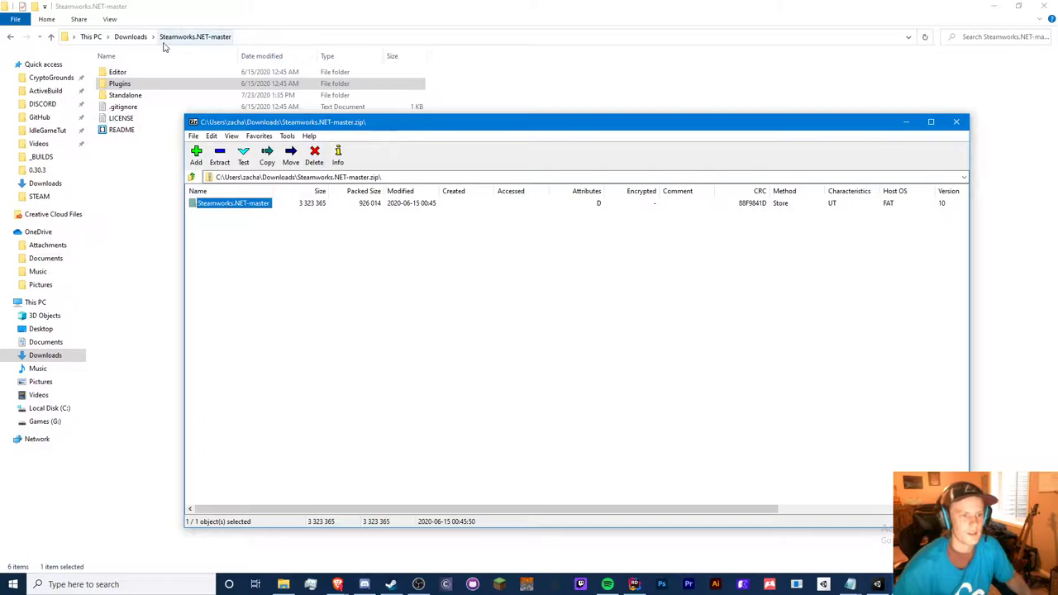
key(alt+Tab)
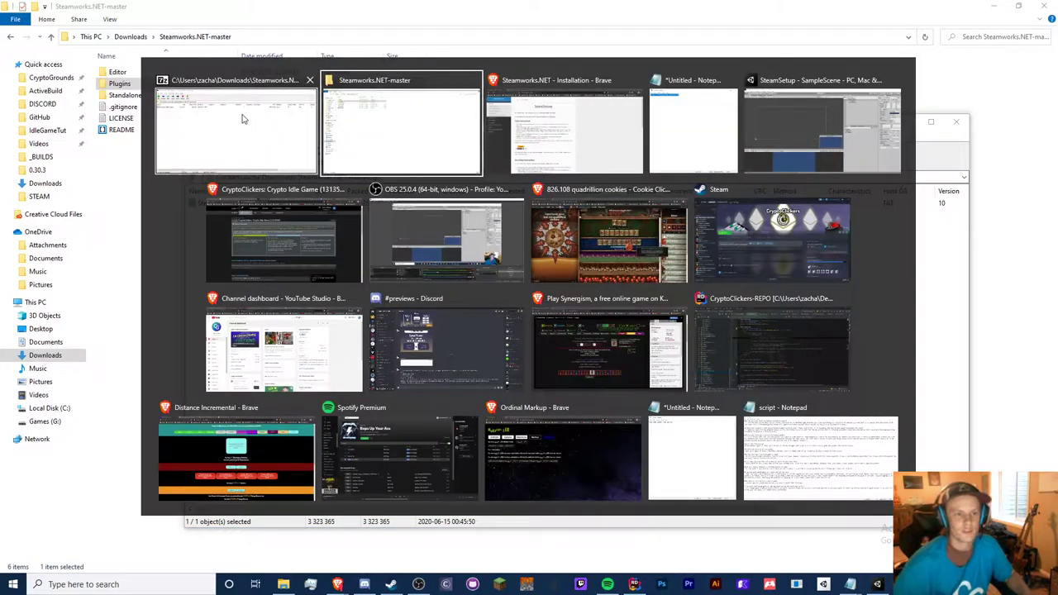
click(775, 124)
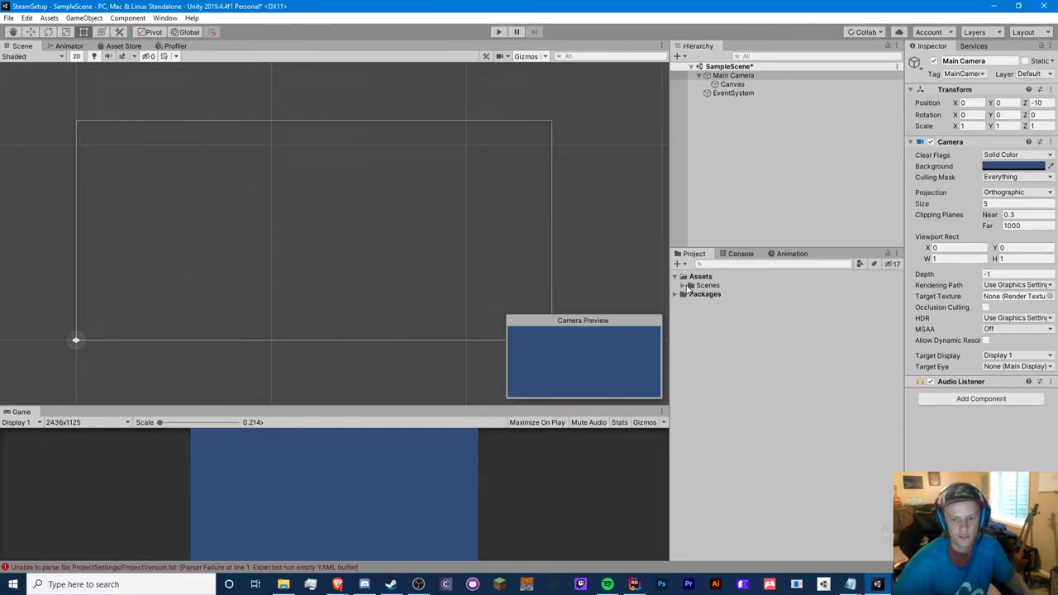
Reveal the project's Assets folder in File Explorer via Show in Explorer
click(685, 286)
right_click(698, 277)
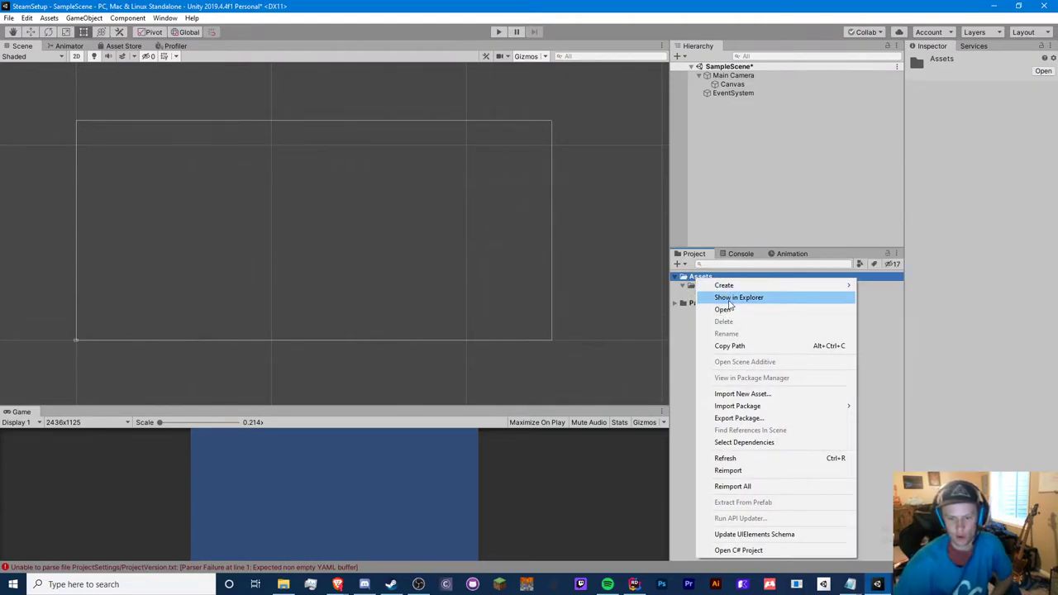
click(728, 299)
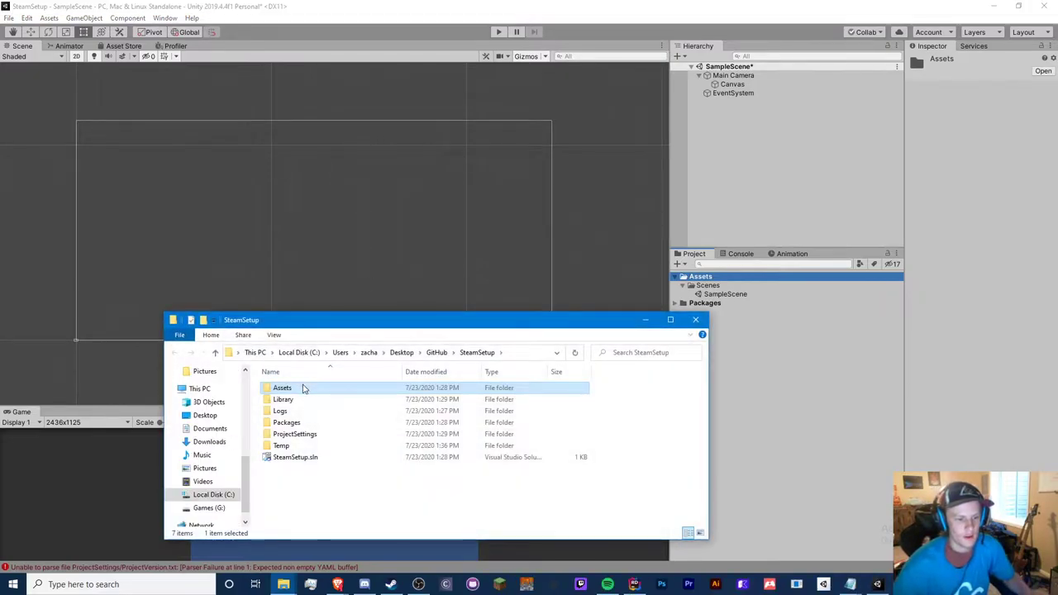
double_click(304, 388)
Drag Steamworks.NET-master from 7-Zip into Assets, then close 7-Zip
key(alt+Tab)
key(Tab)
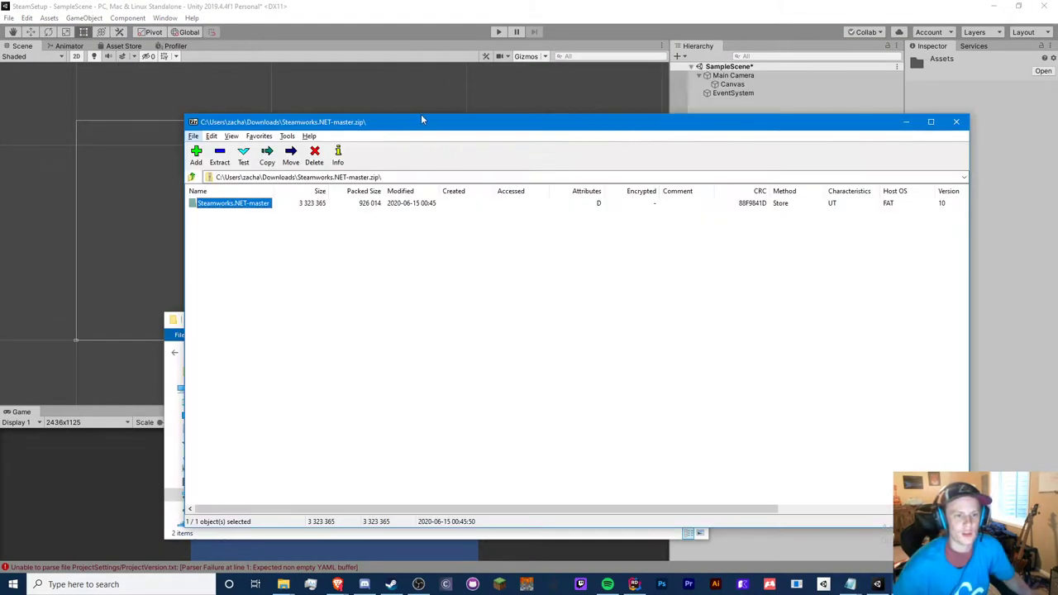
drag(420, 121, 677, 47)
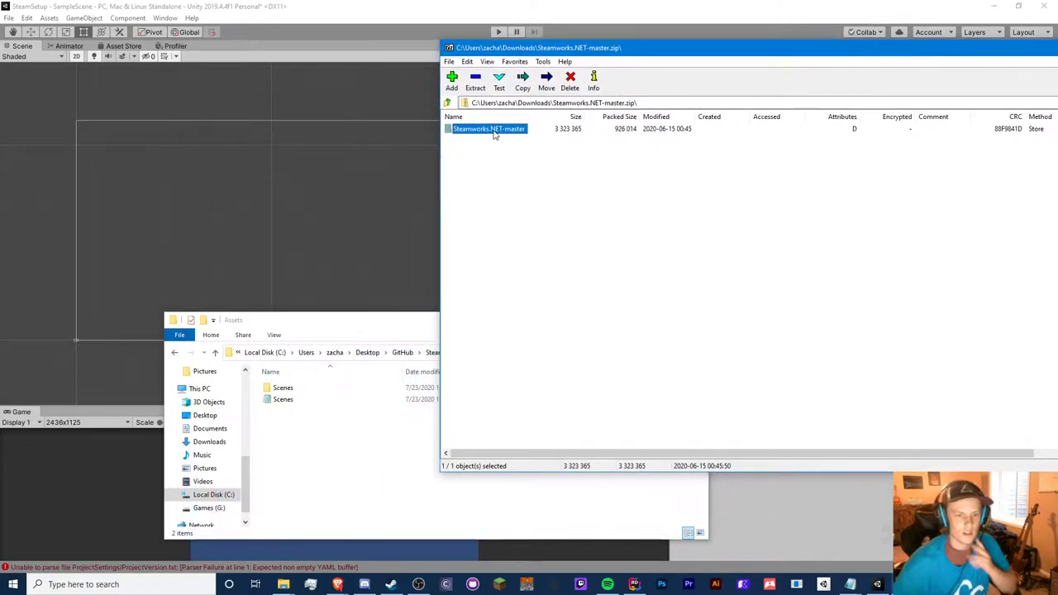
drag(494, 135, 335, 451)
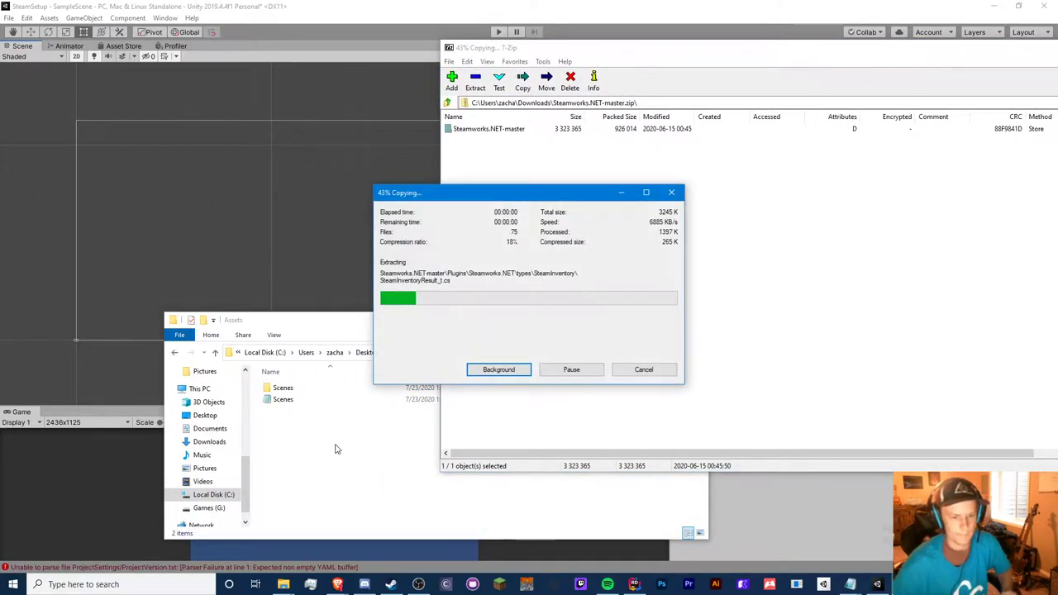
click(662, 47)
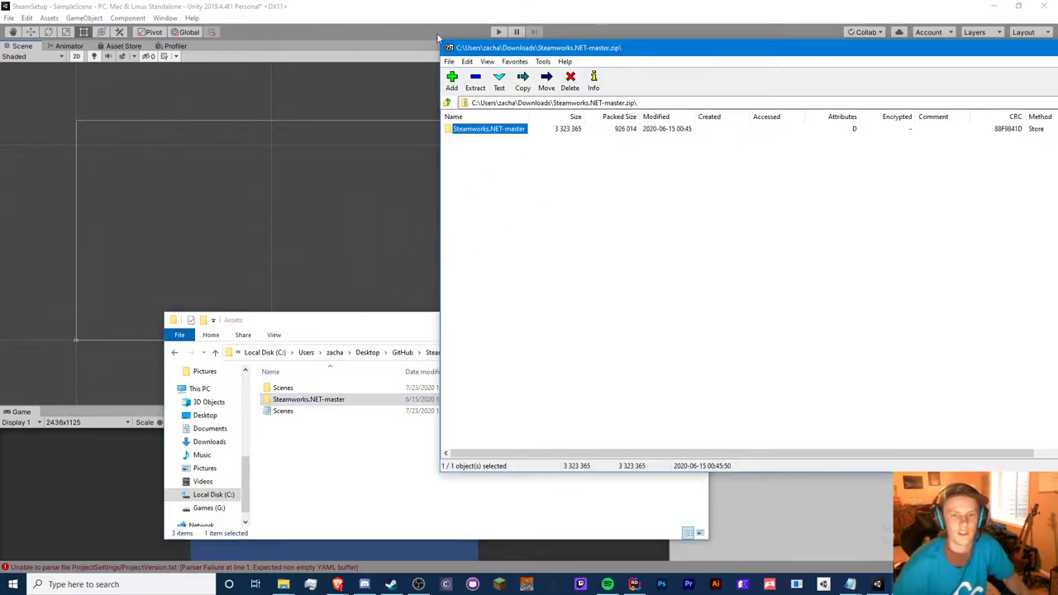
drag(661, 47, 722, 60)
click(739, 59)
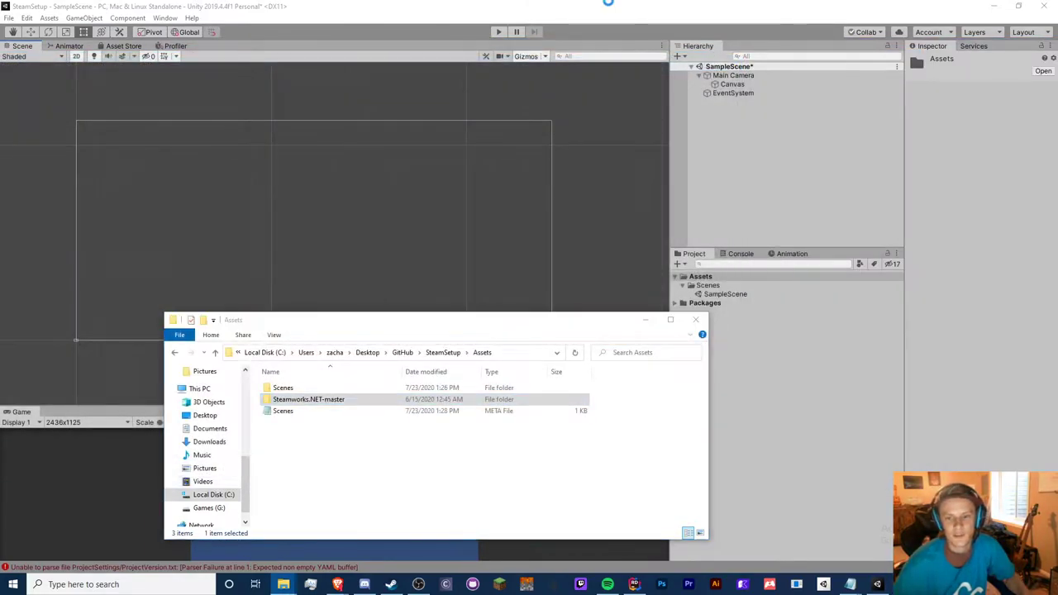
drag(586, 330, 453, 185)
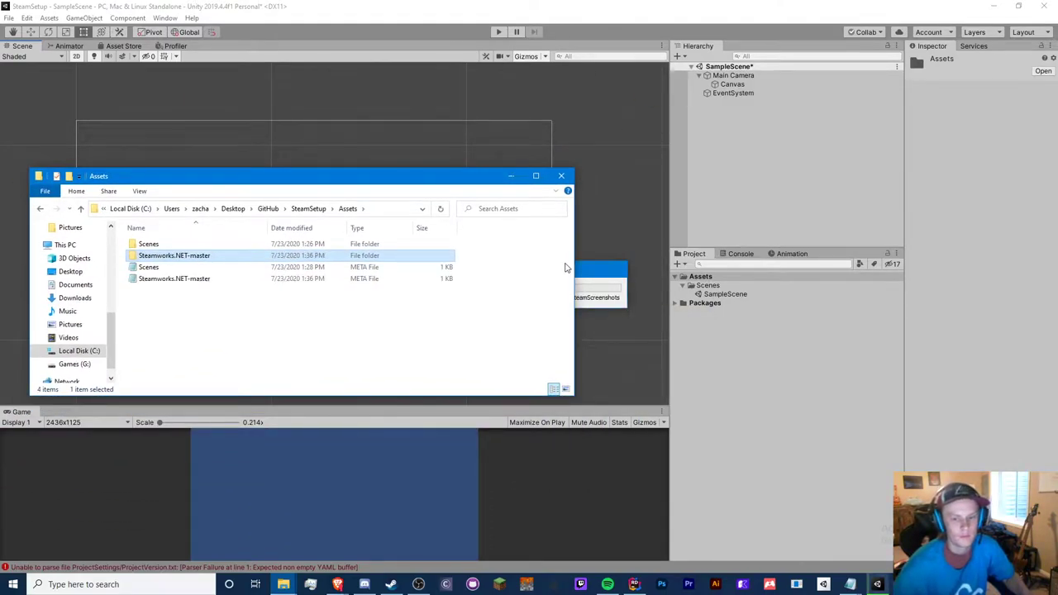
Highlight the docs' import-into-Assets, launch, and steam_appid.txt instructions
key(alt+Tab)
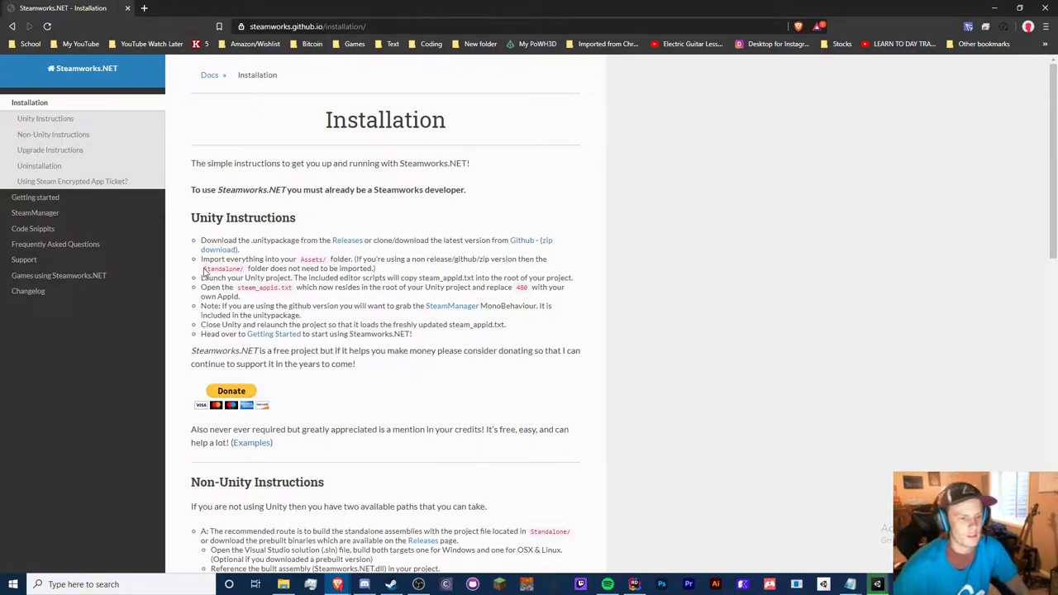
drag(201, 262, 328, 260)
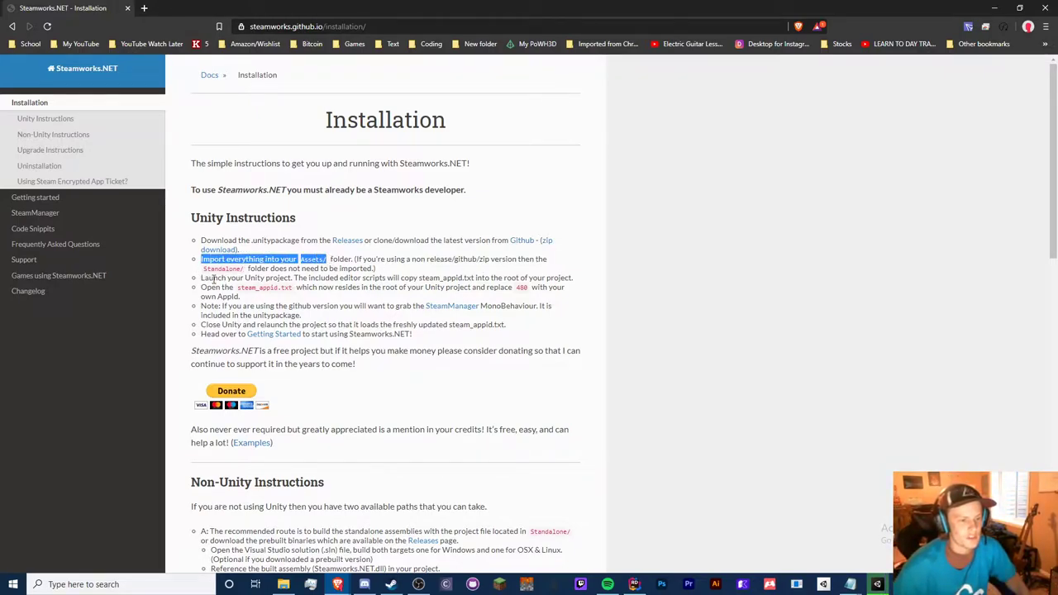
drag(202, 279, 317, 279)
drag(371, 279, 315, 279)
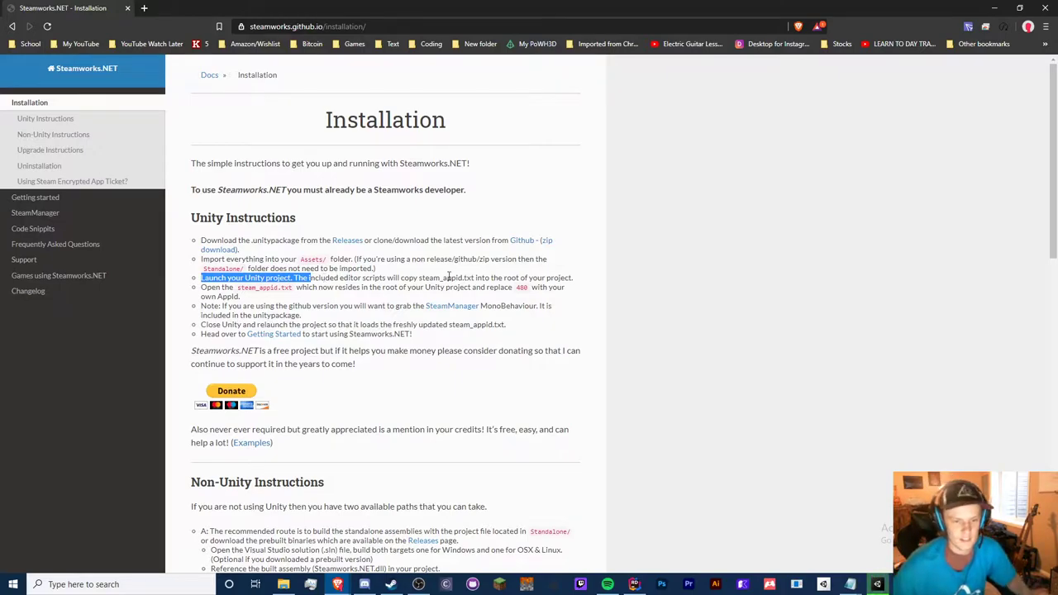
Open the SteamSetup project root folder from GitHub, then return to the Unity editor
key(alt+Tab)
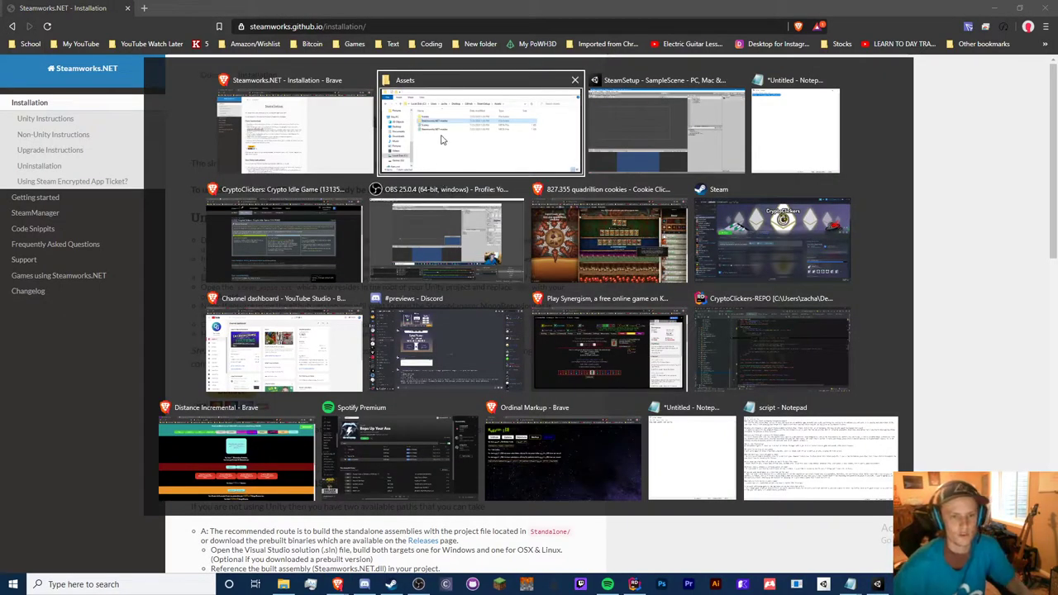
scroll(62, 273, up, 6)
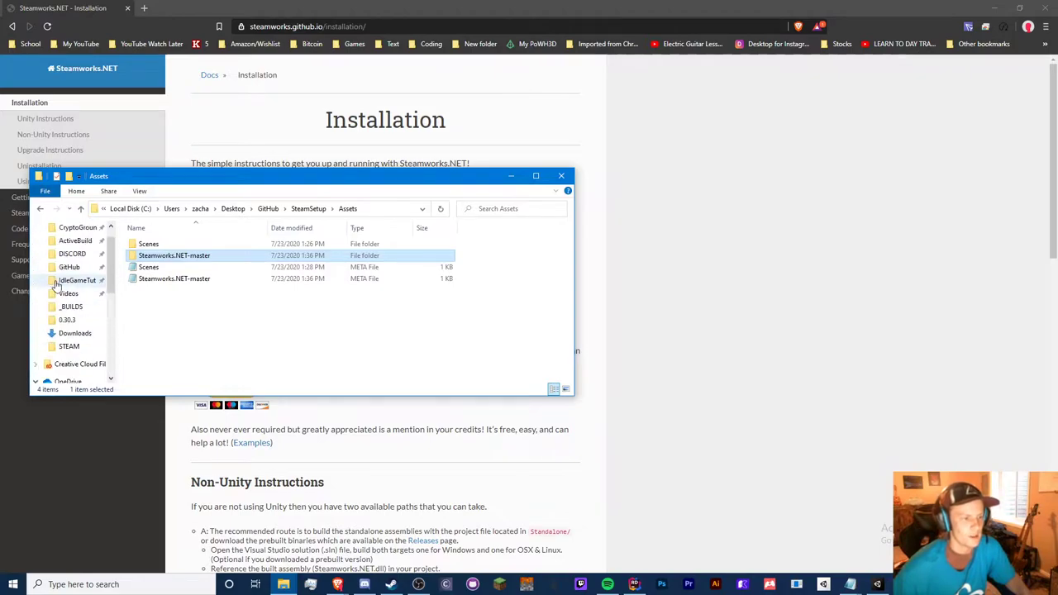
click(268, 209)
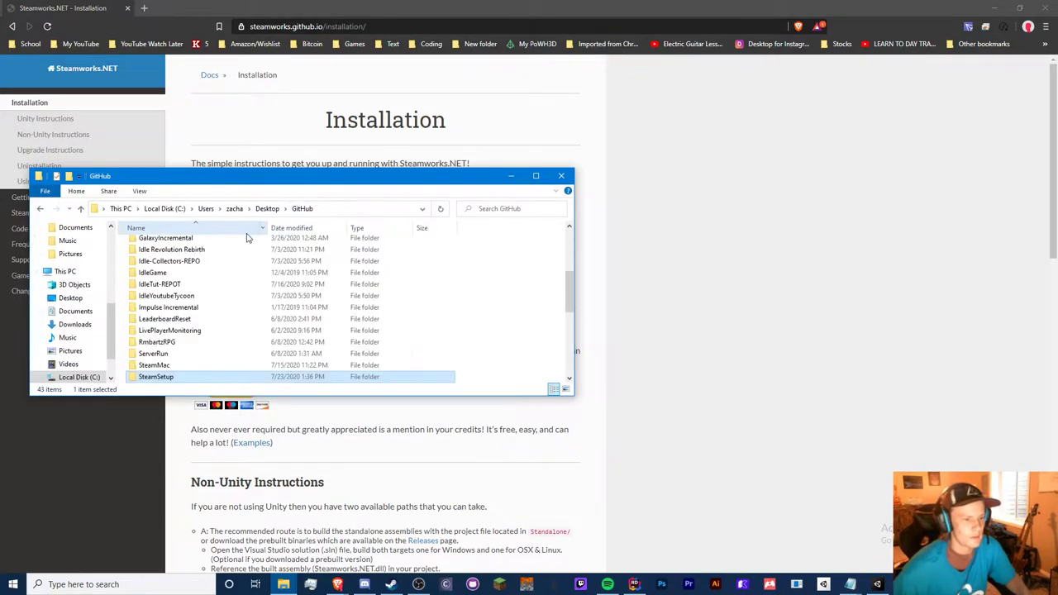
double_click(186, 377)
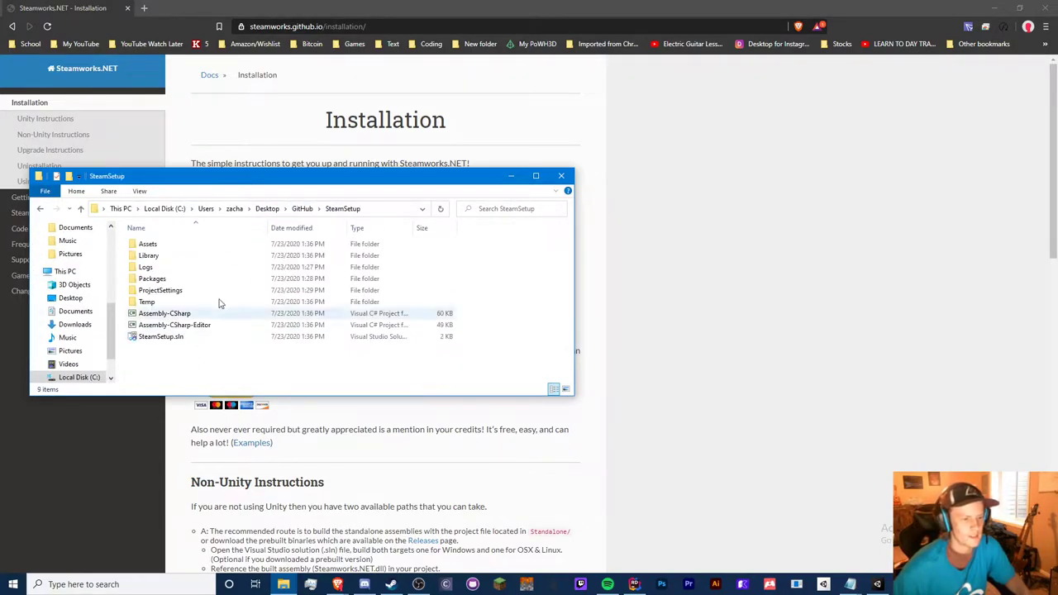
drag(345, 184, 447, 91)
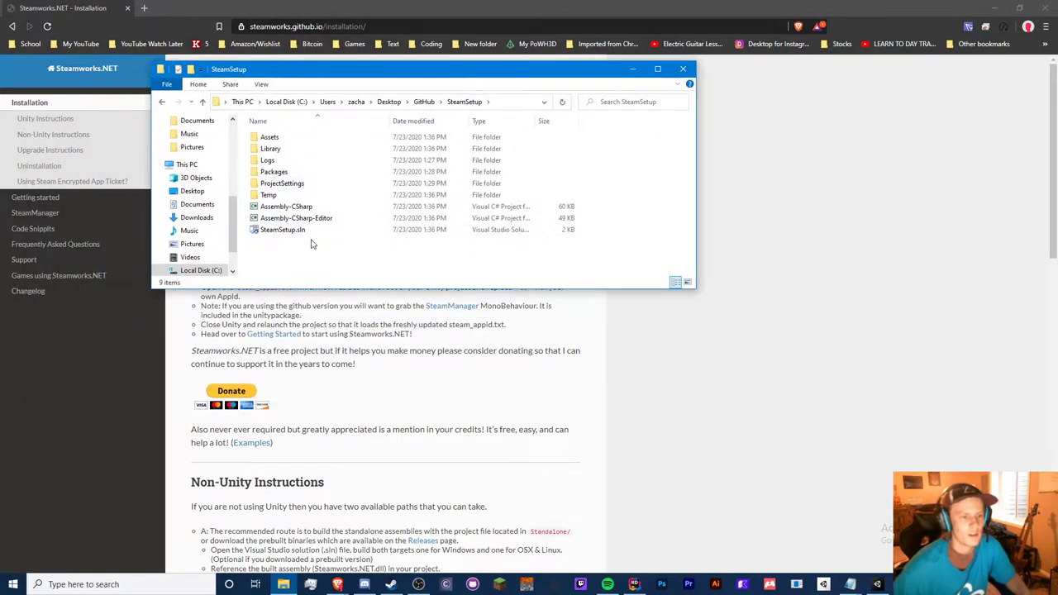
key(alt+Tab)
click(497, 362)
Browse the SteamSetup and Assets folders, then maximize the GitHub folder window
click(825, 433)
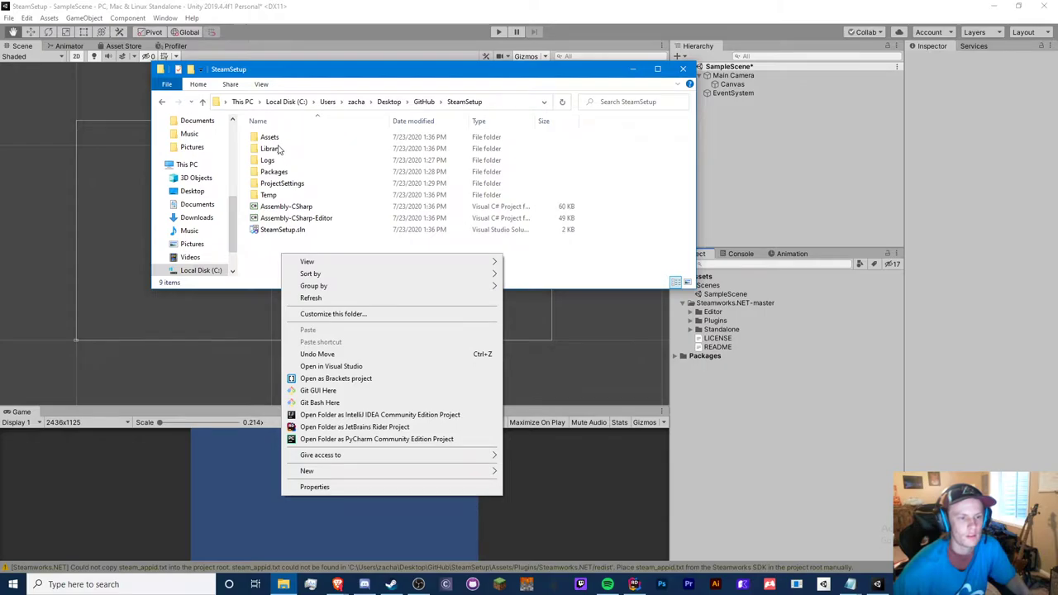
click(272, 137)
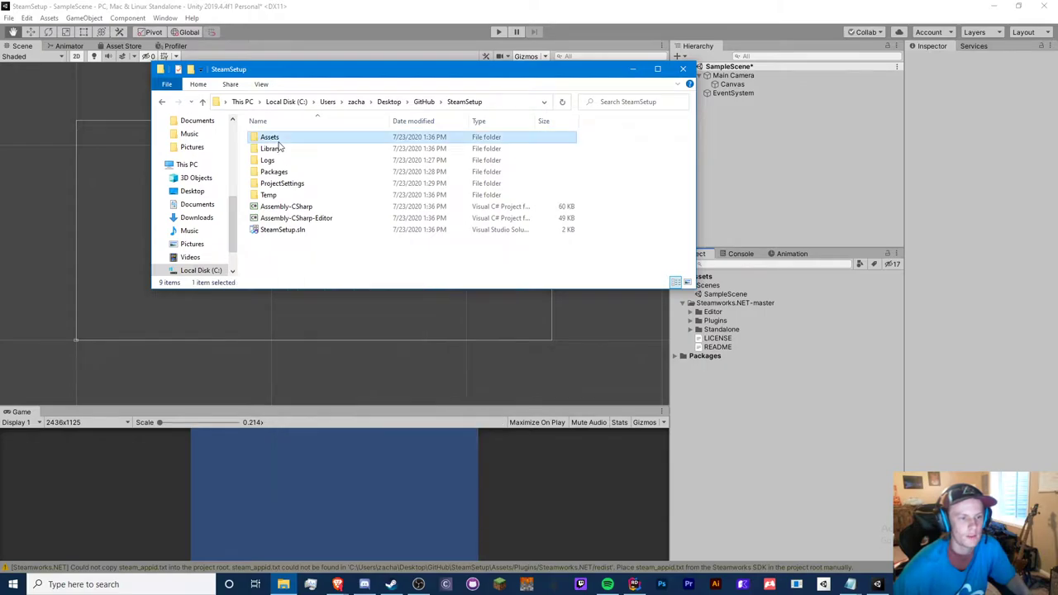
double_click(273, 137)
click(430, 102)
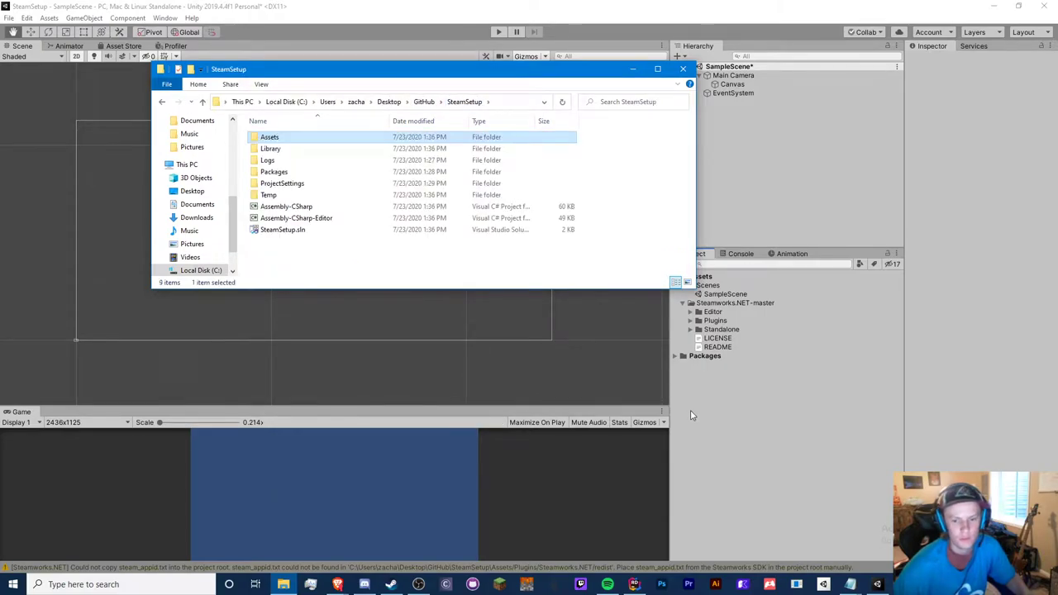
click(270, 263)
key(alt+Tab)
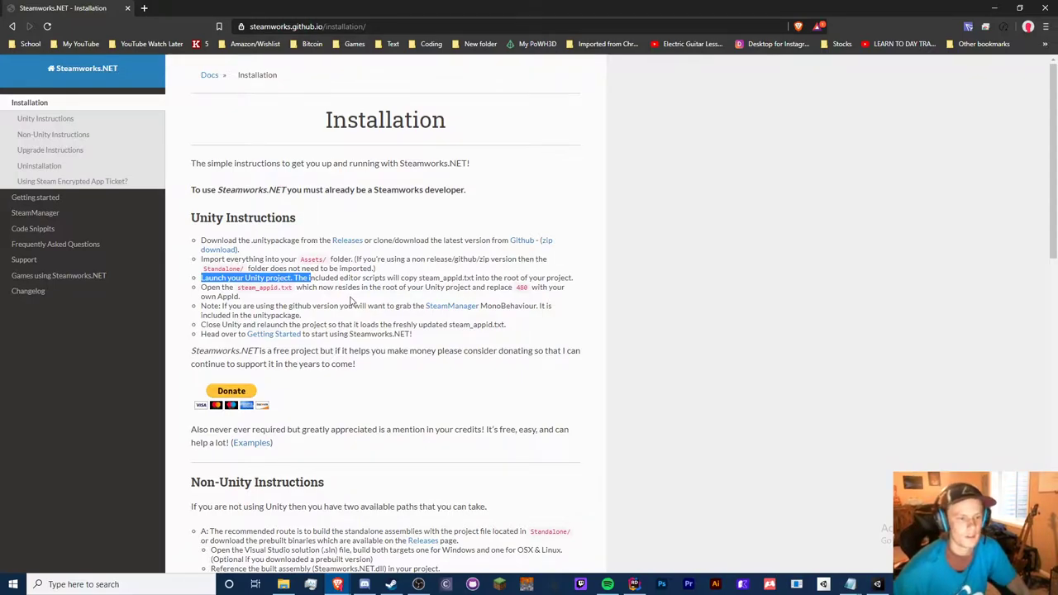
key(alt+Tab)
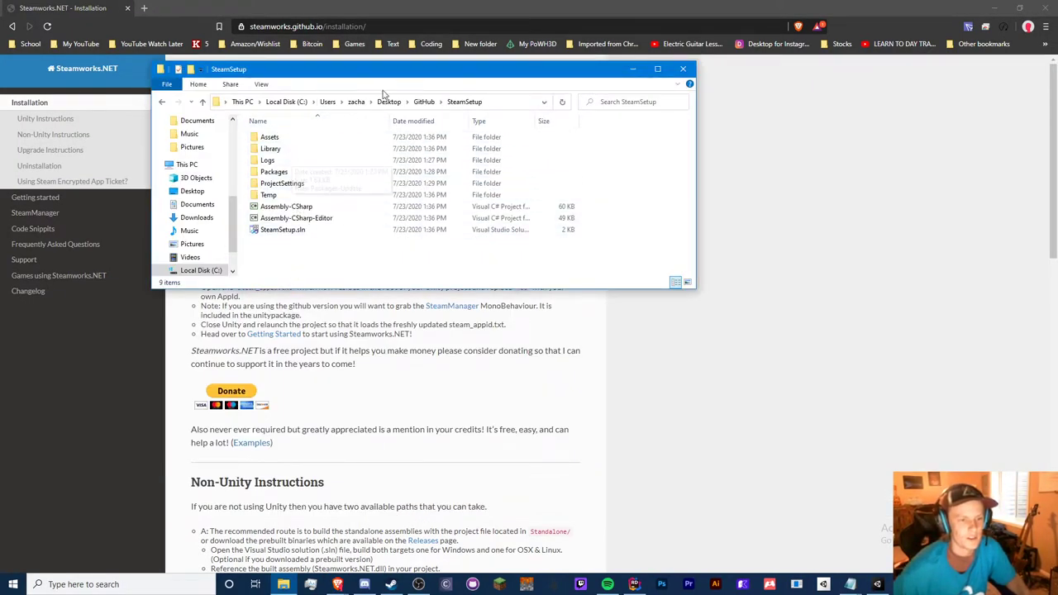
click(424, 101)
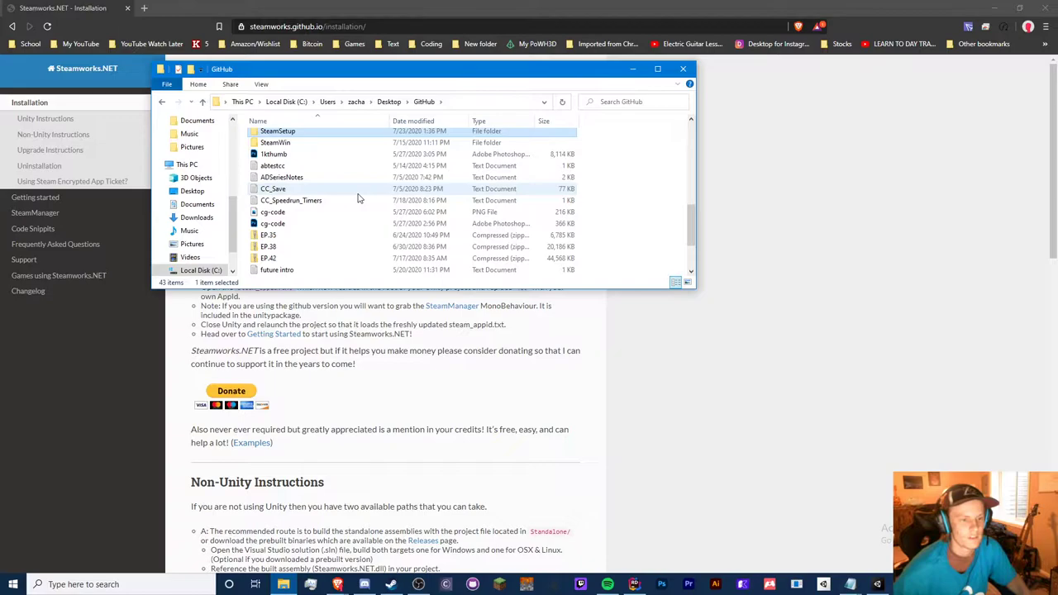
scroll(356, 195, down, 2)
scroll(355, 198, up, 1)
key(super+Up)
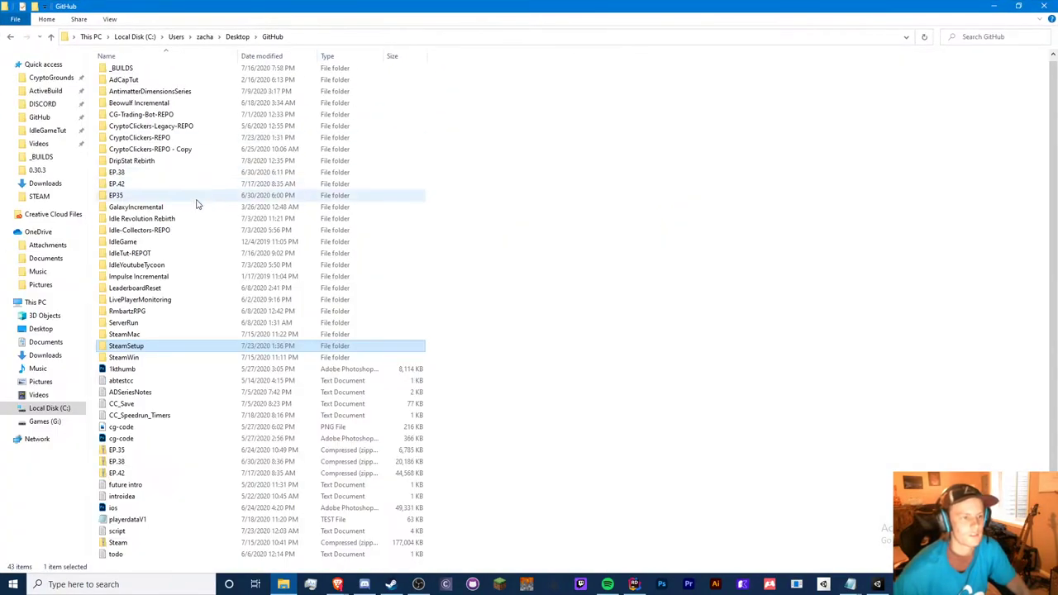
Search the Project for steam_appid, preview its 480 value, and open it in the code editor
key(alt+Tab)
click(386, 275)
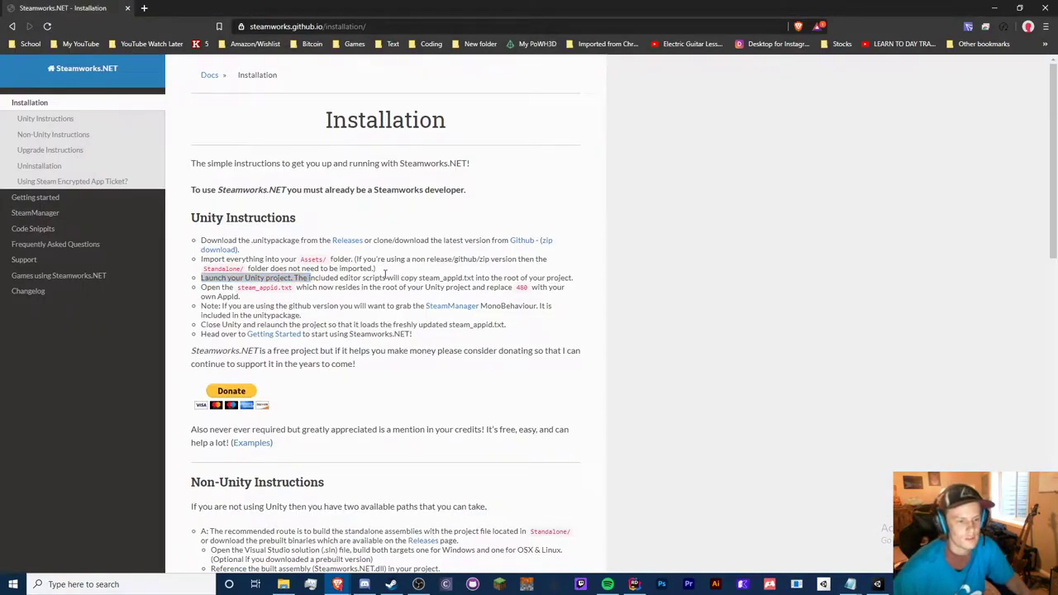
key(alt+Tab)
text(st)
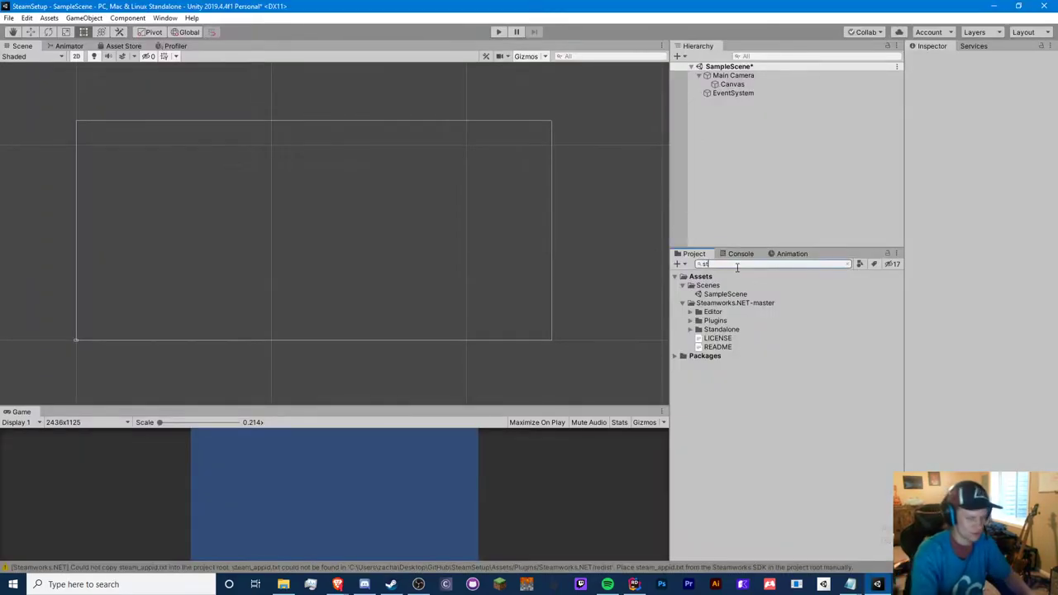
text(eam_apipp)
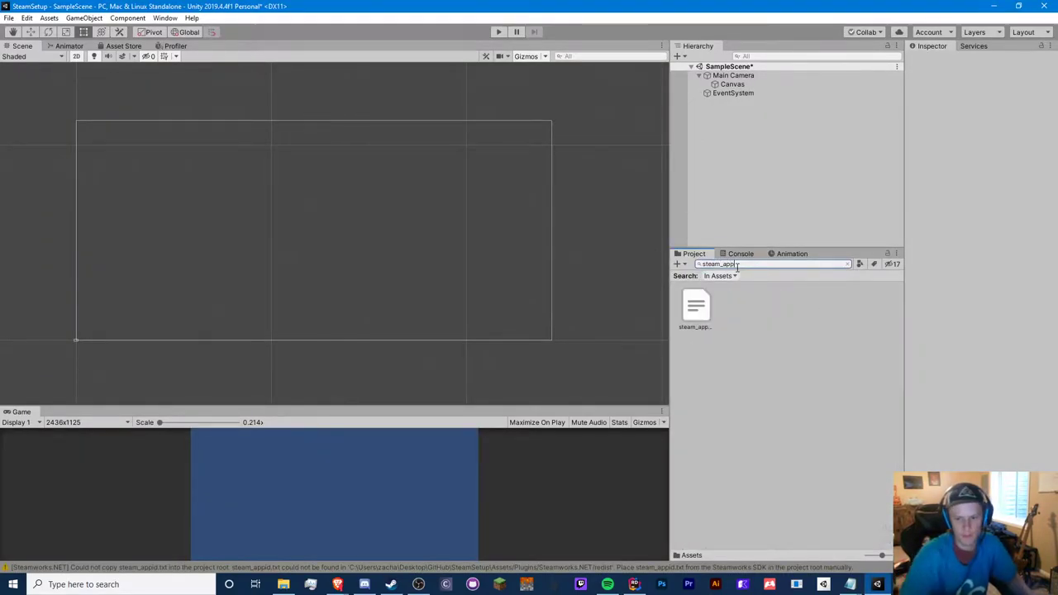
click(694, 306)
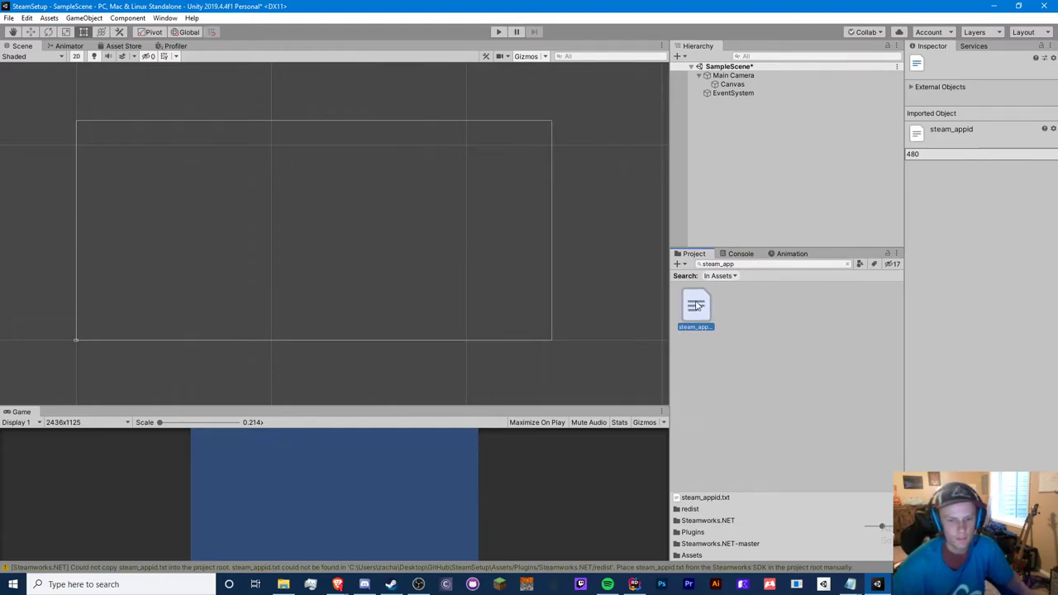
key(alt+Tab)
key(alt+Tab)
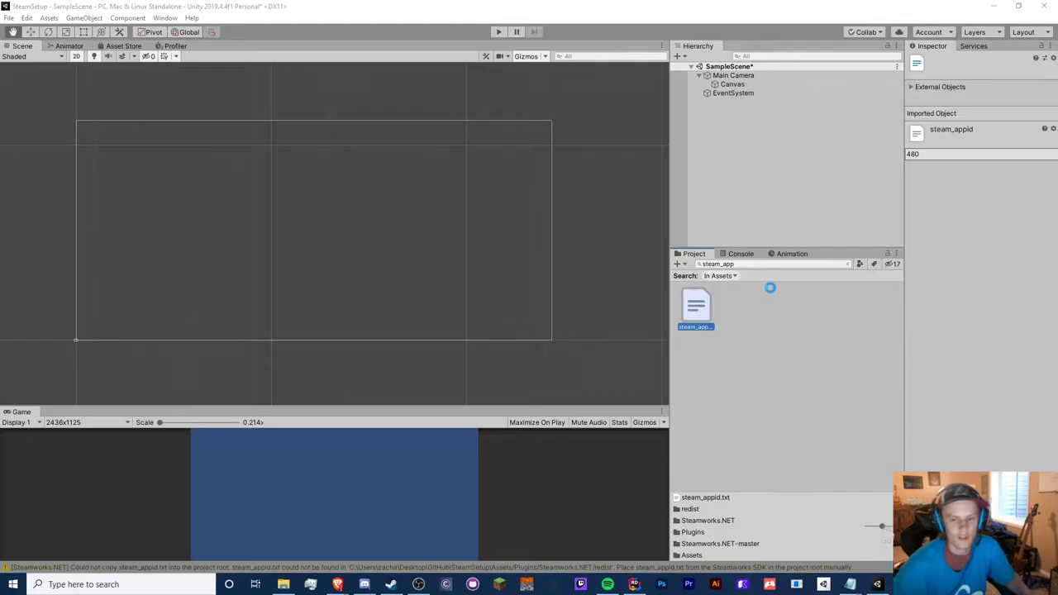
double_click(696, 306)
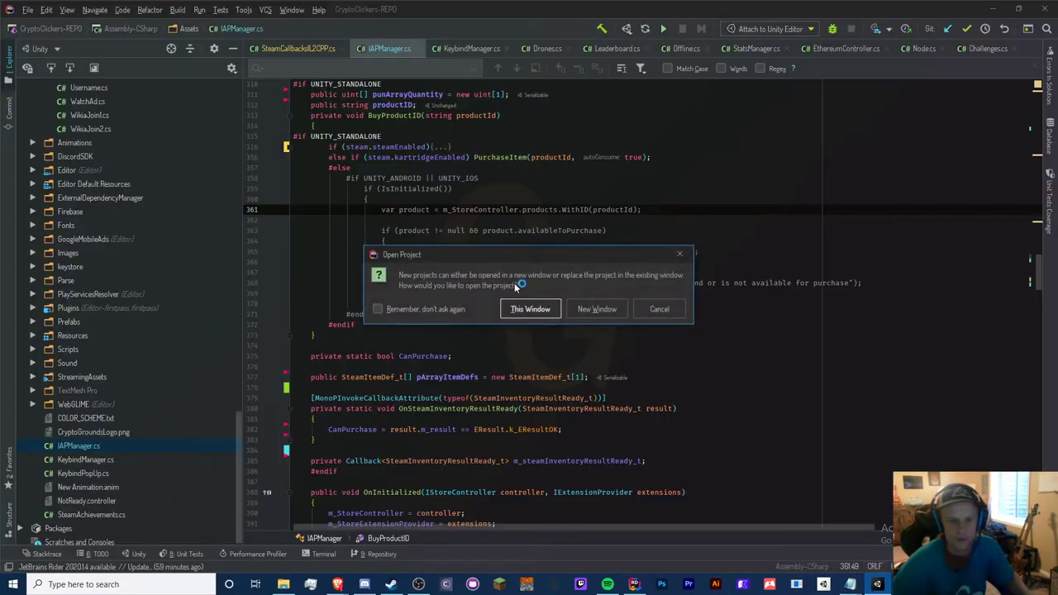
Open steam_appid.txt in the current Rider window and bring up the CryptoClickers Steamworks page
click(547, 310)
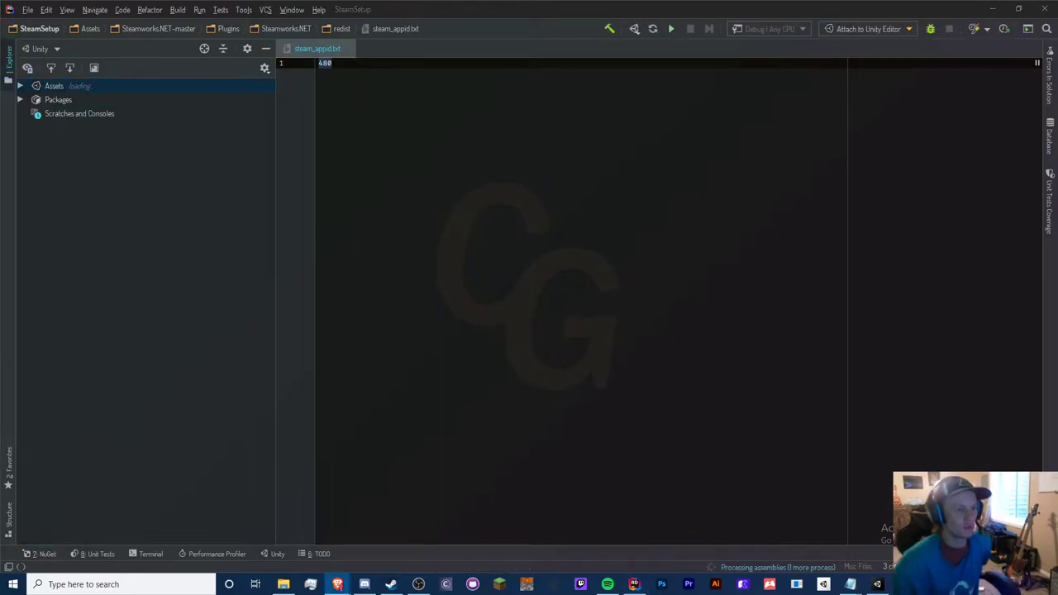
drag(0, 37, 780, 0)
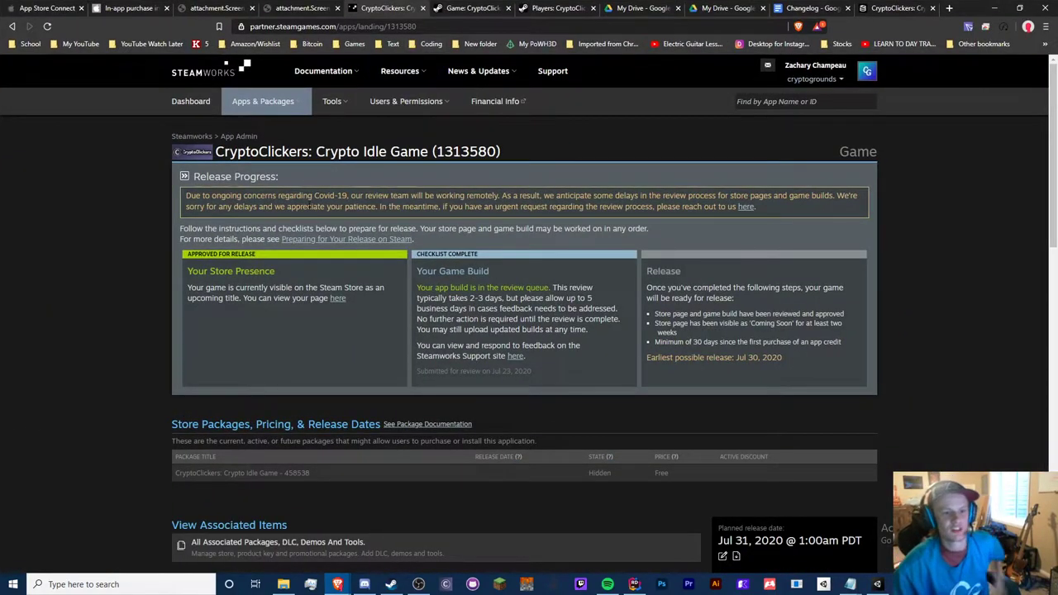
Copy CryptoClickers' app ID 1313580 from the Steamworks page and return to Rider
scroll(180, 331, down, 3)
scroll(184, 177, up, 3)
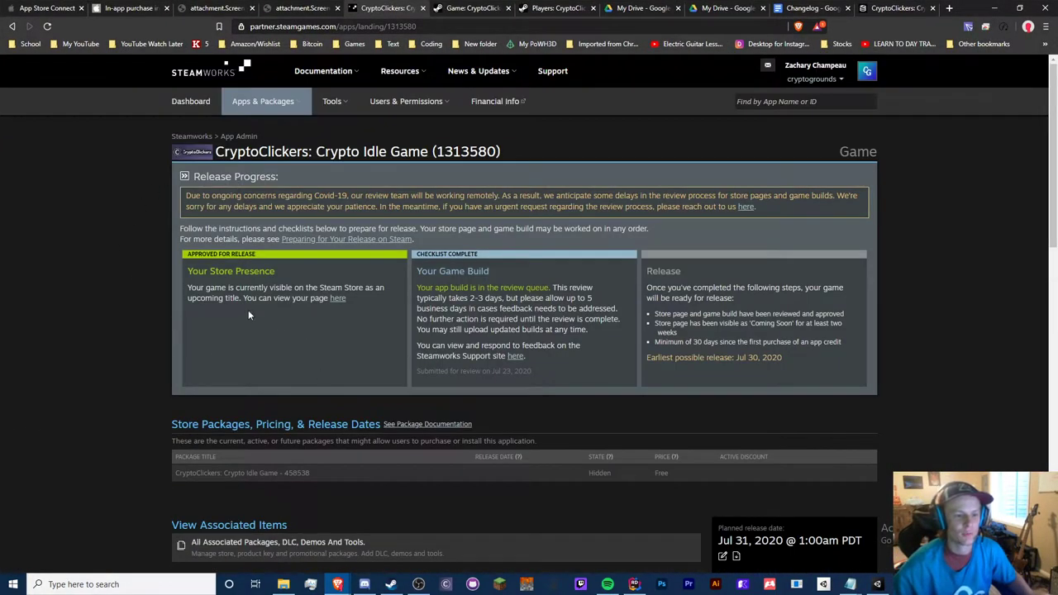
scroll(248, 315, down, 5)
scroll(214, 333, up, 5)
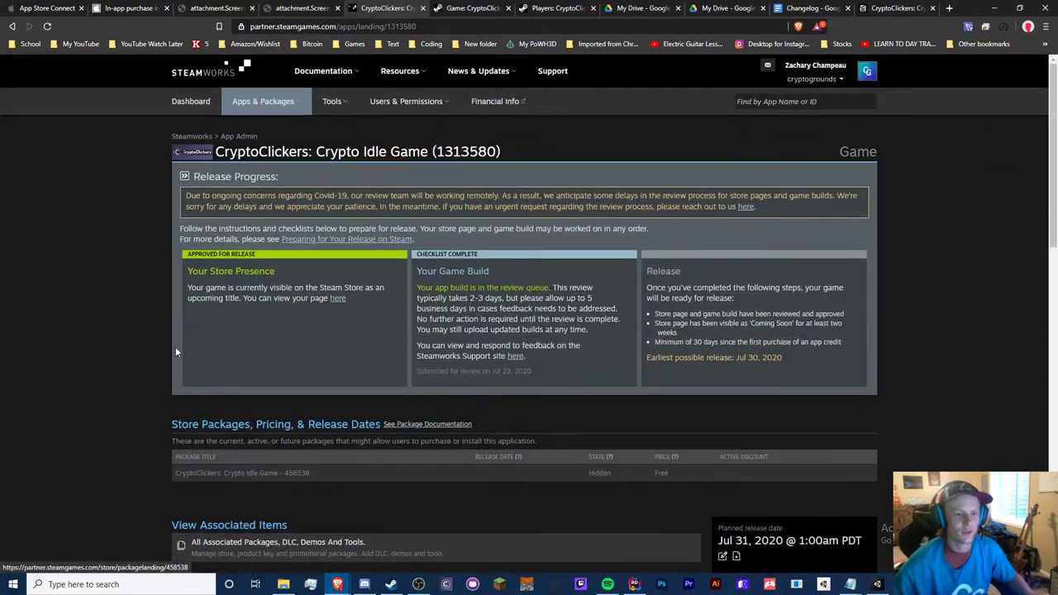
drag(532, 140, 329, 140)
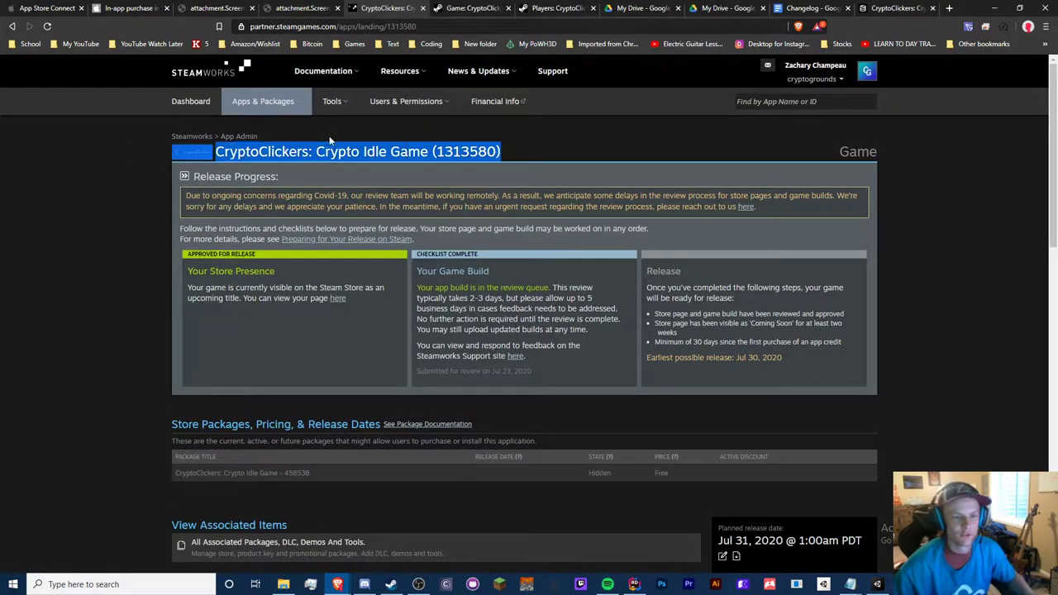
double_click(465, 151)
key(ctrl+c)
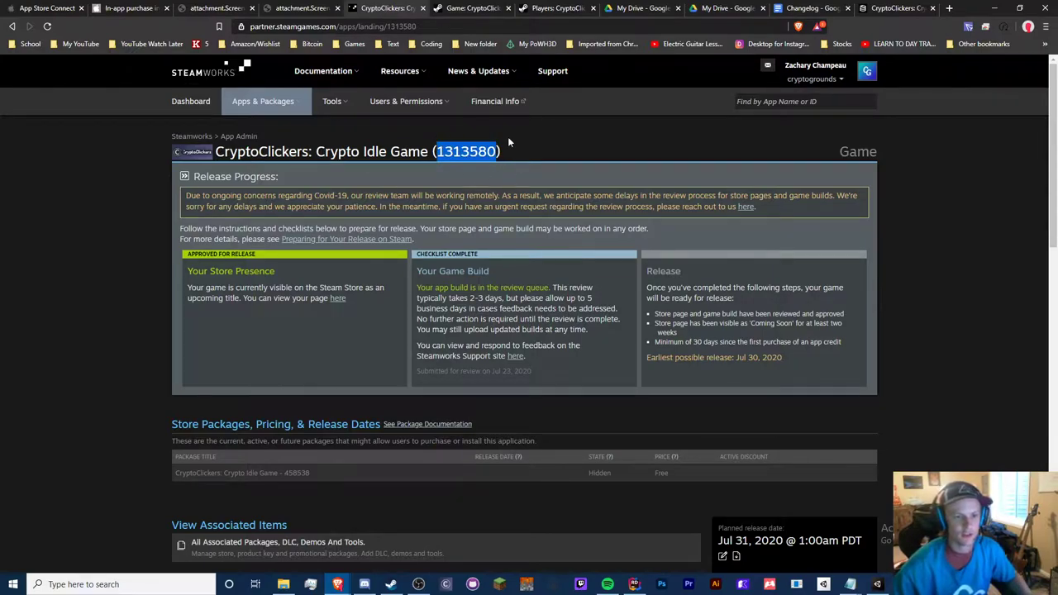
key(alt+Tab)
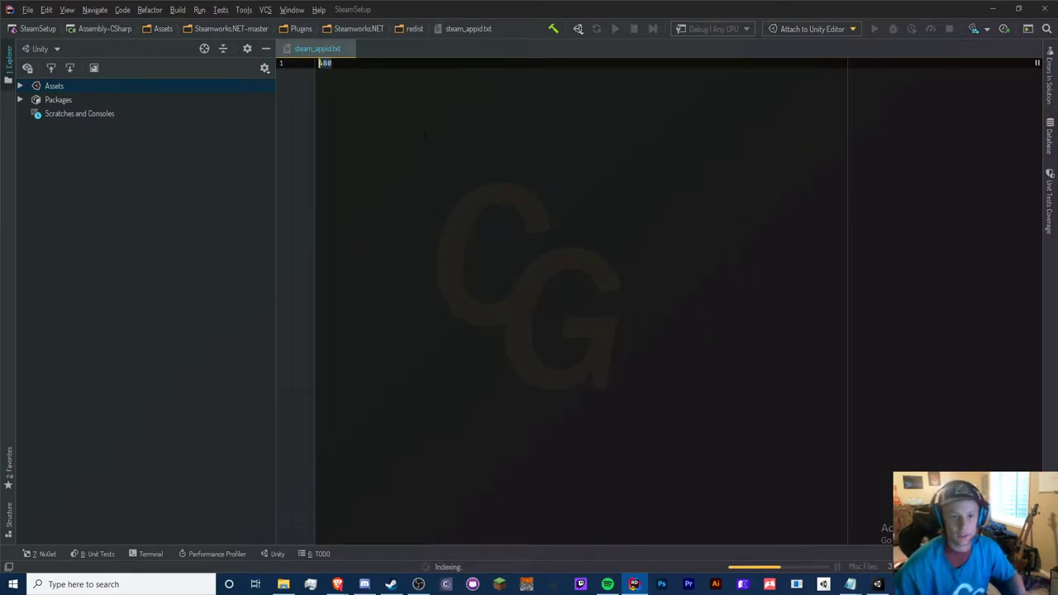
Paste 1313580 over 480 in steam_appid.txt, then return to Unity
key(ctrl+v)
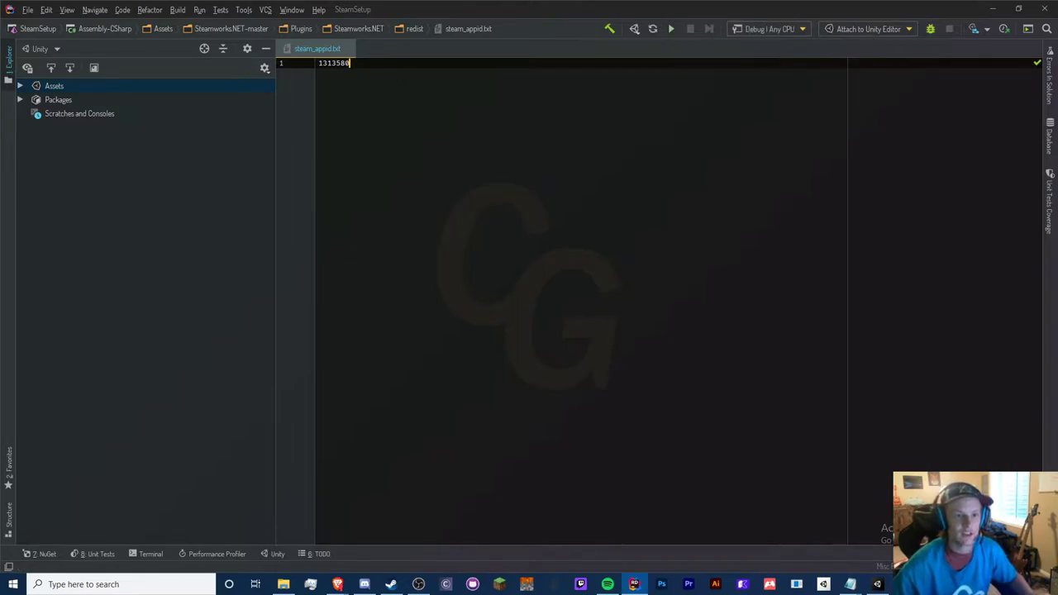
drag(350, 64, 309, 75)
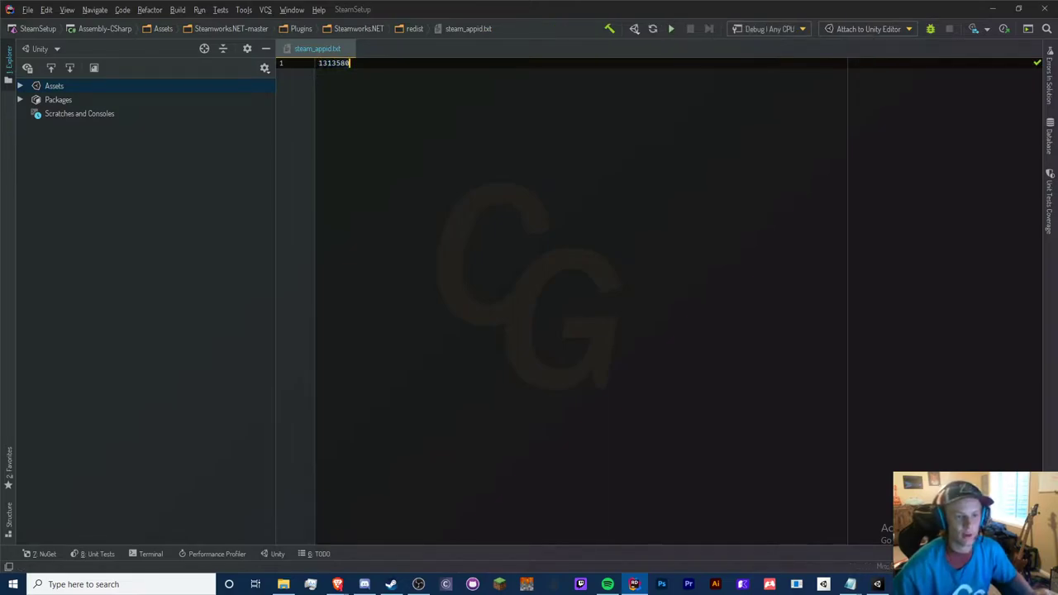
key(alt+Tab)
key(Tab)
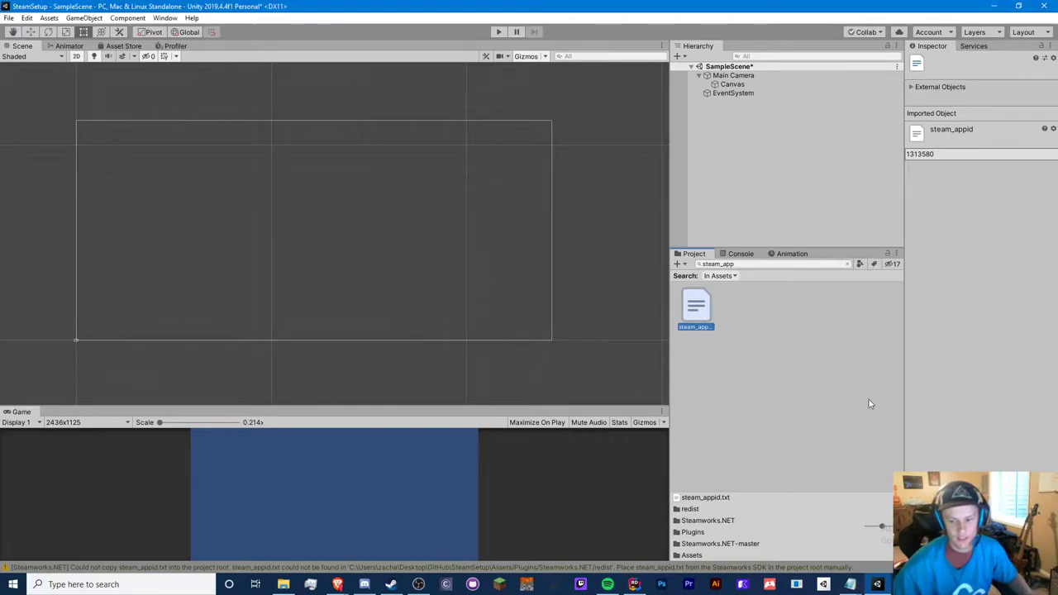
Confirm steam_appid shows 1313580 in Unity and open the SteamSetup project folder
click(719, 337)
click(699, 303)
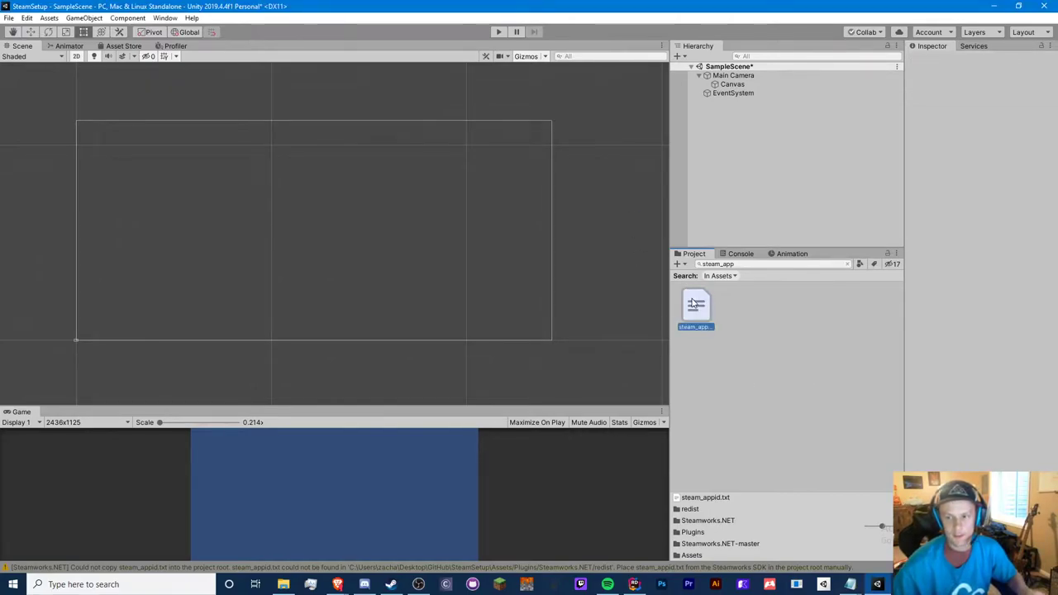
key(alt+Tab)
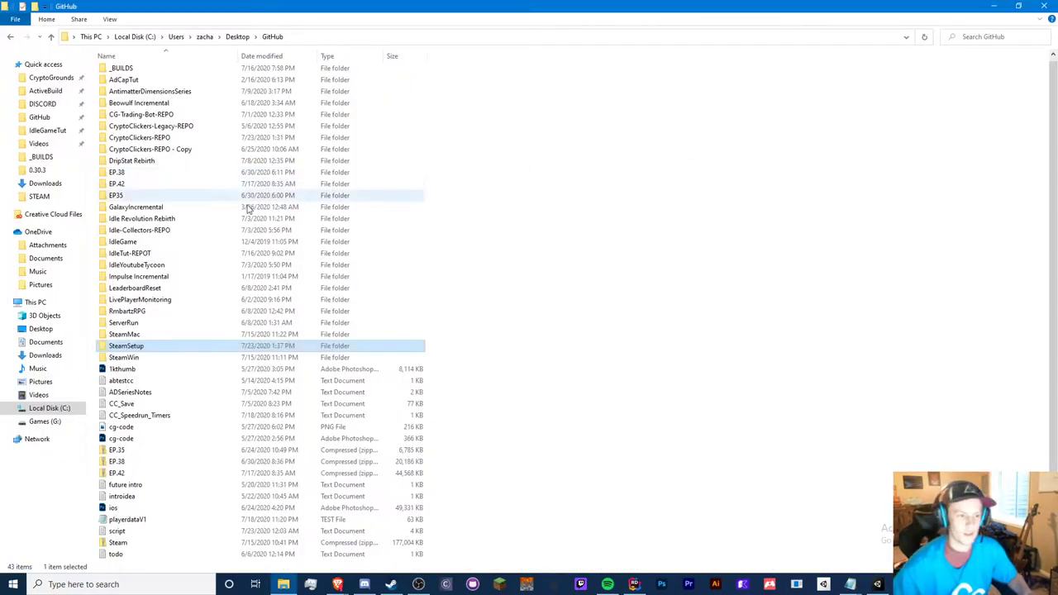
double_click(152, 350)
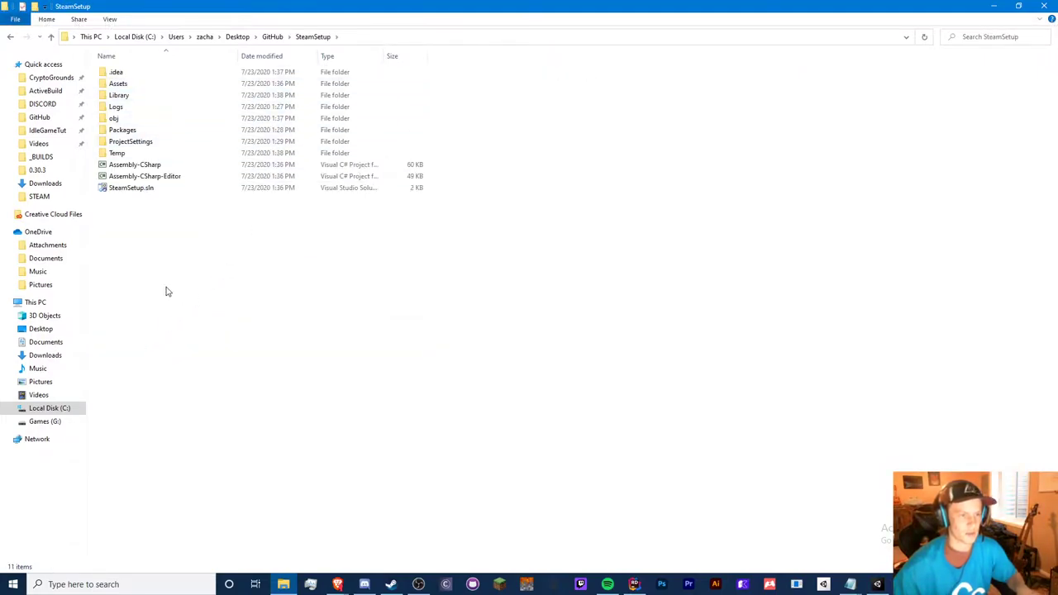
Reveal the steam_appid file from Unity and paste it into the SteamSetup project root
key(alt+Tab)
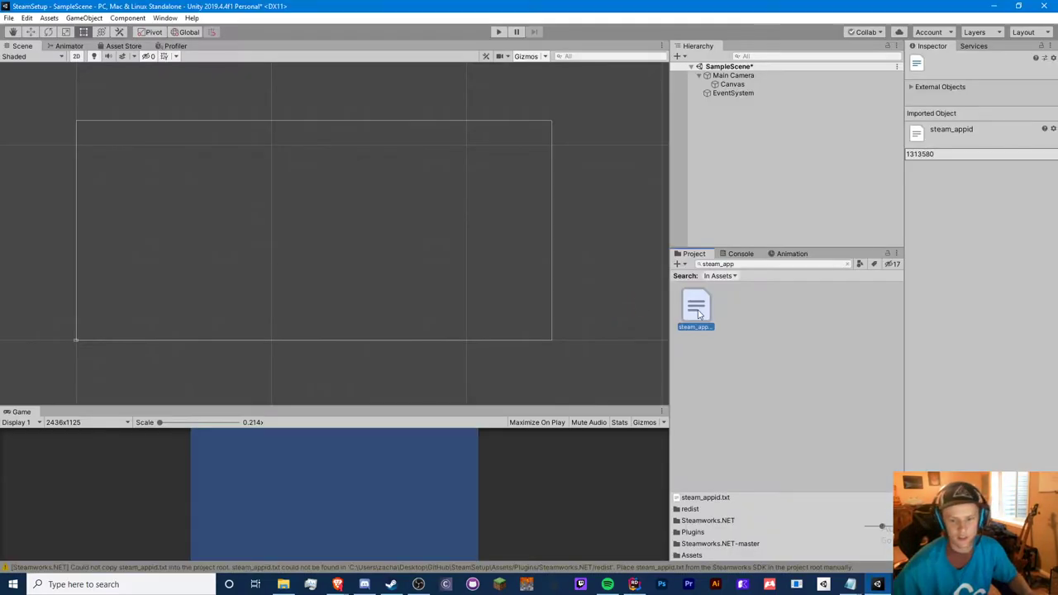
right_click(699, 313)
click(758, 51)
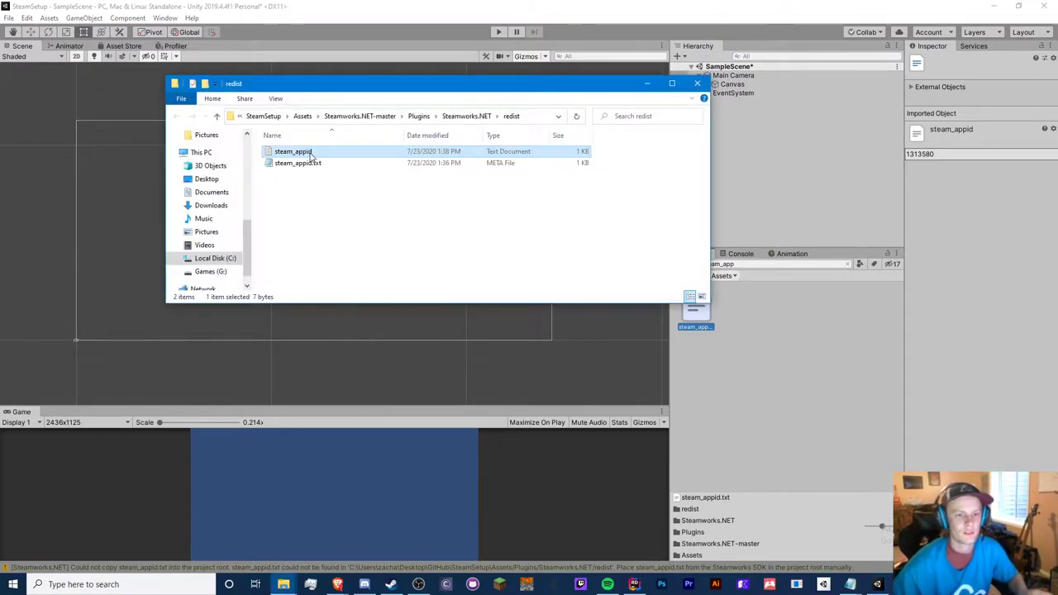
key(alt+Tab)
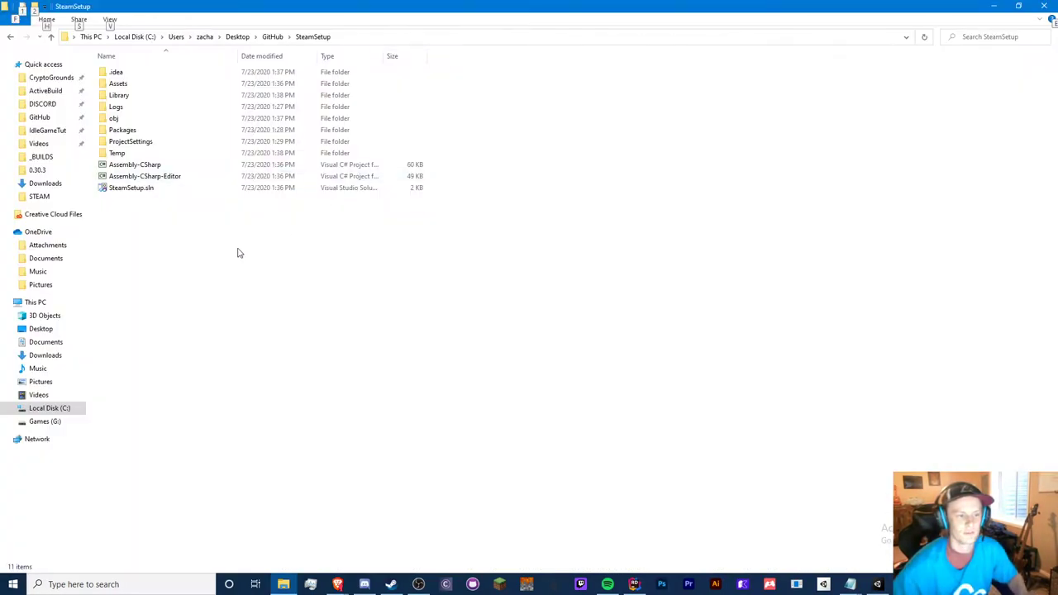
key(ctrl+v)
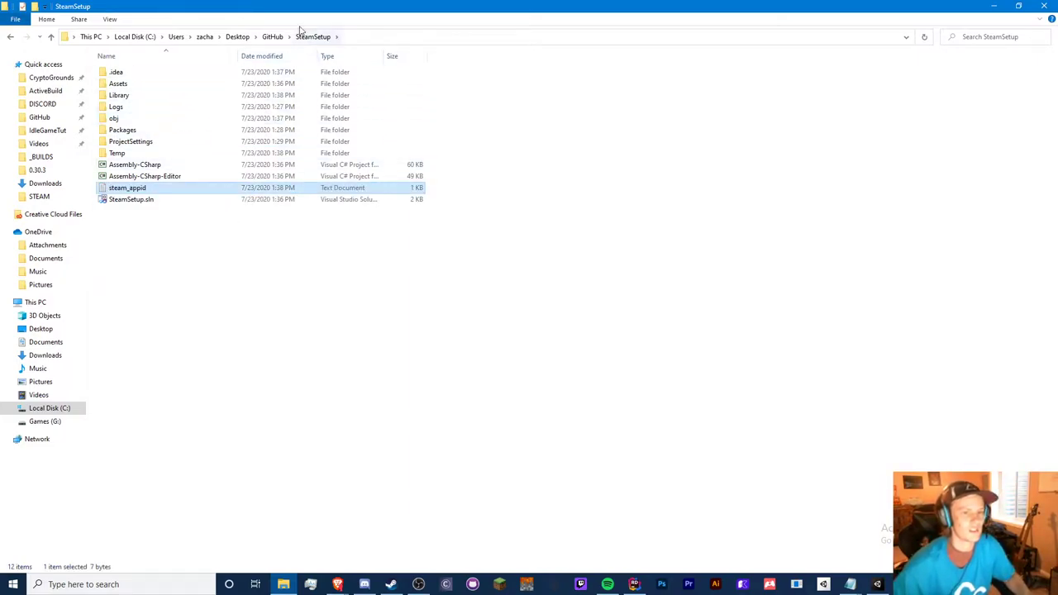
Check the copied steam_appid file, clear Unity's Project search, and bring up the GitHub issue
click(272, 257)
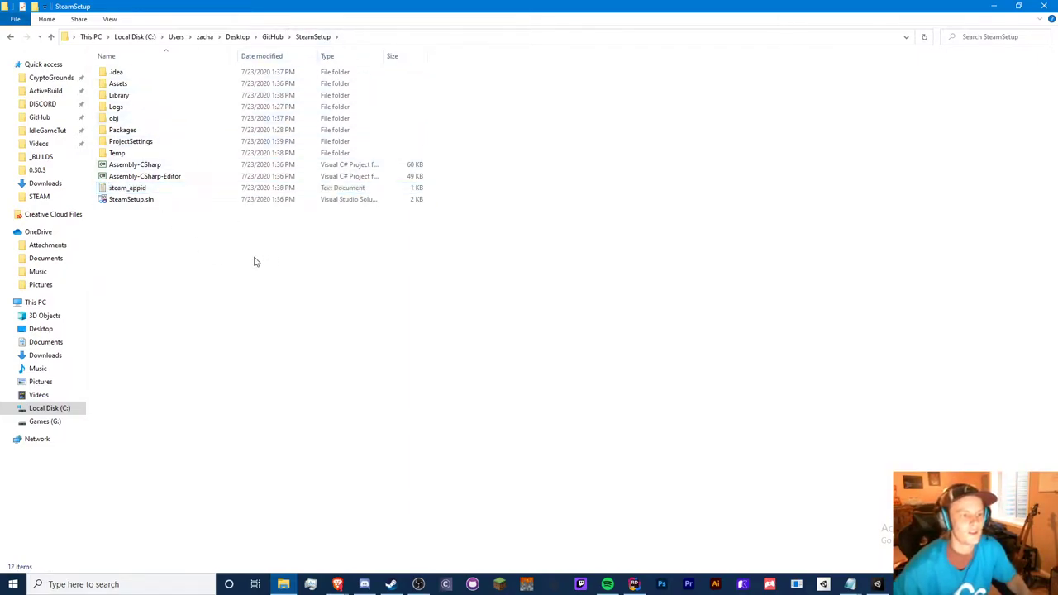
click(135, 188)
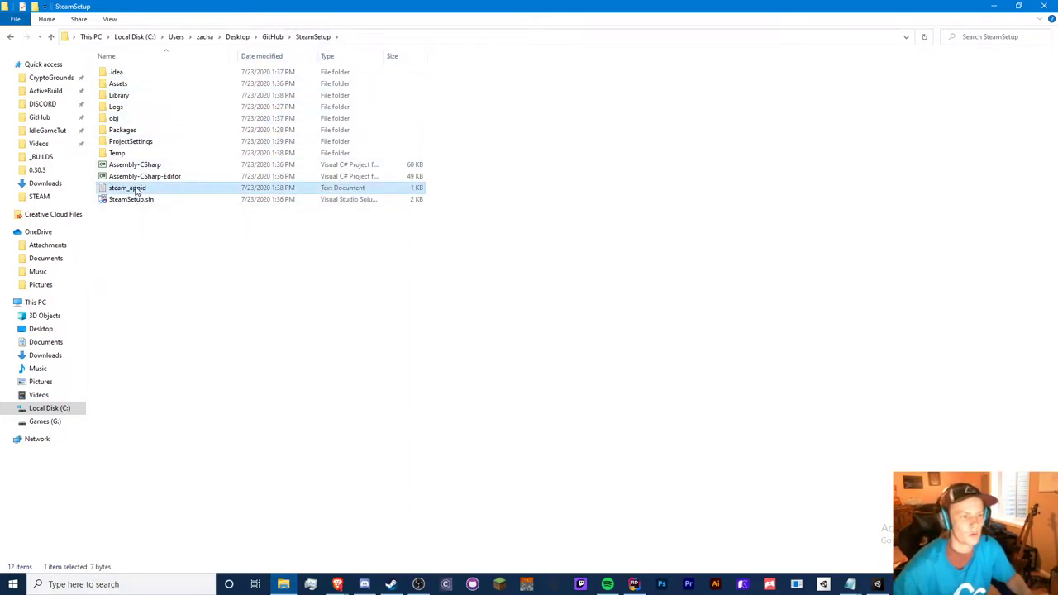
click(229, 284)
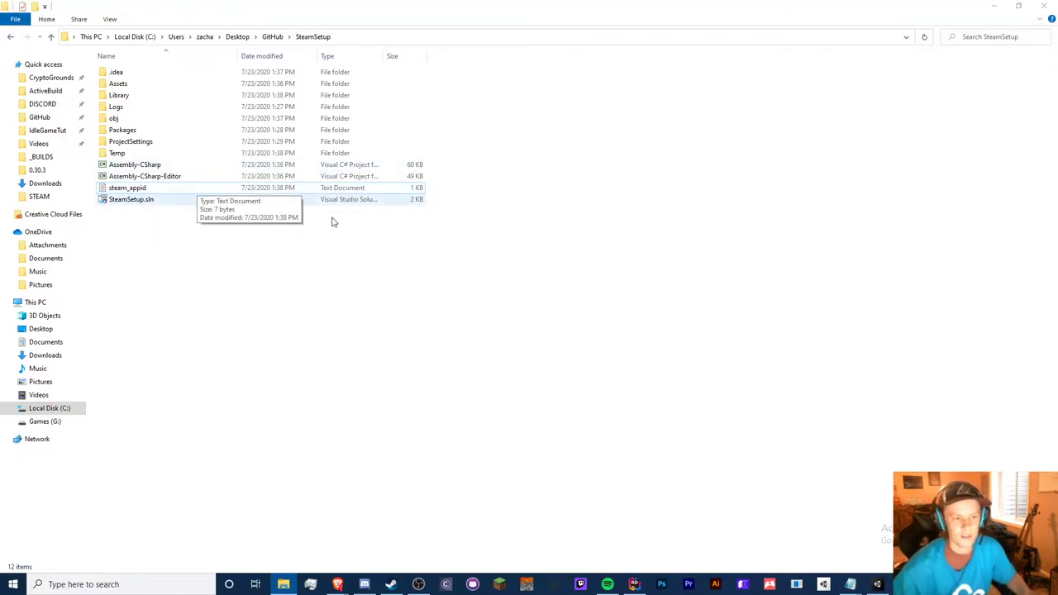
key(alt+Tab)
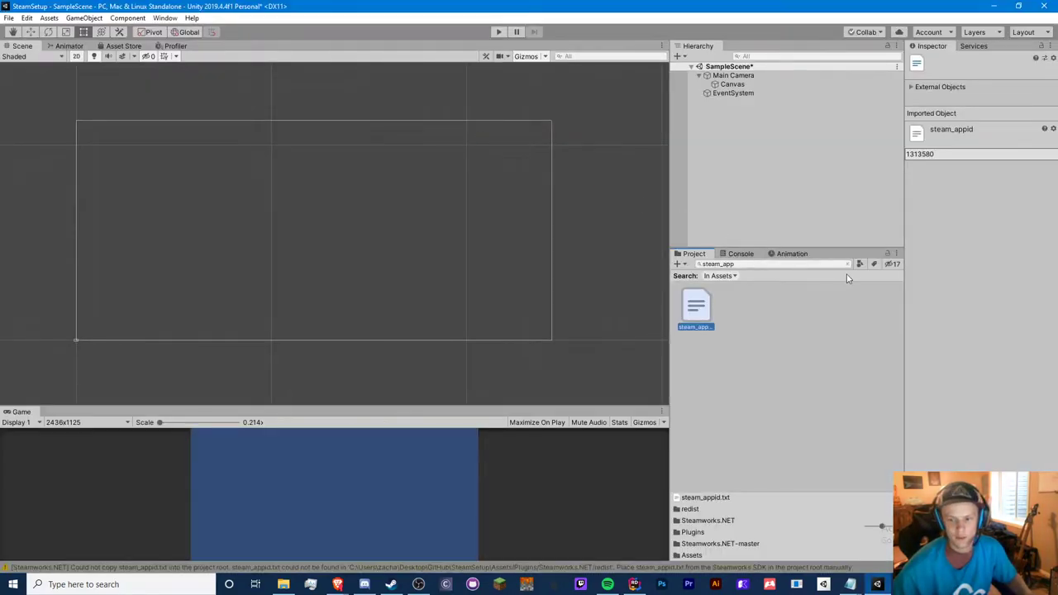
click(847, 264)
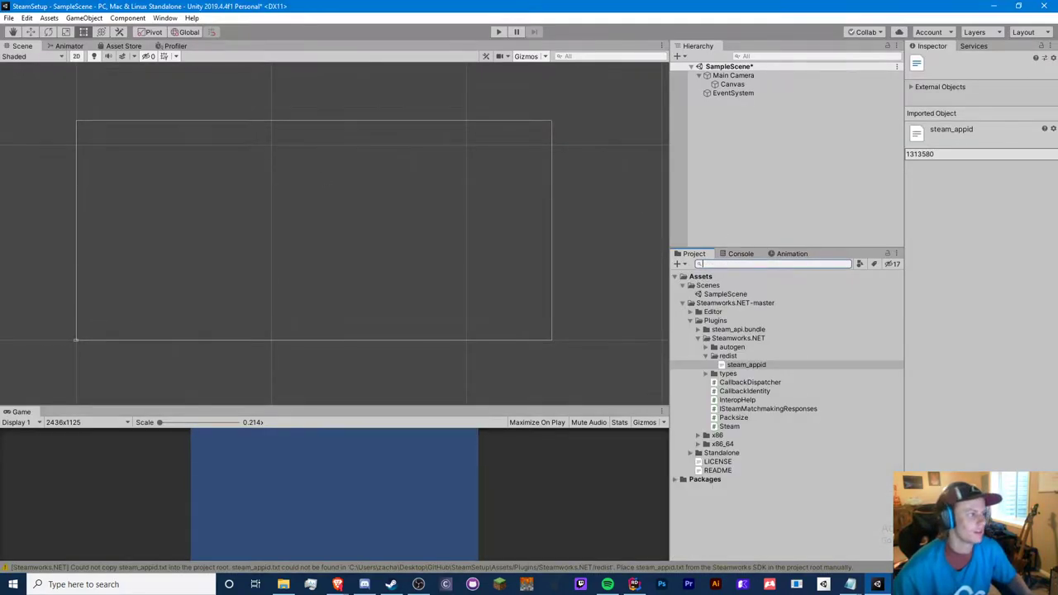
key(alt+Tab)
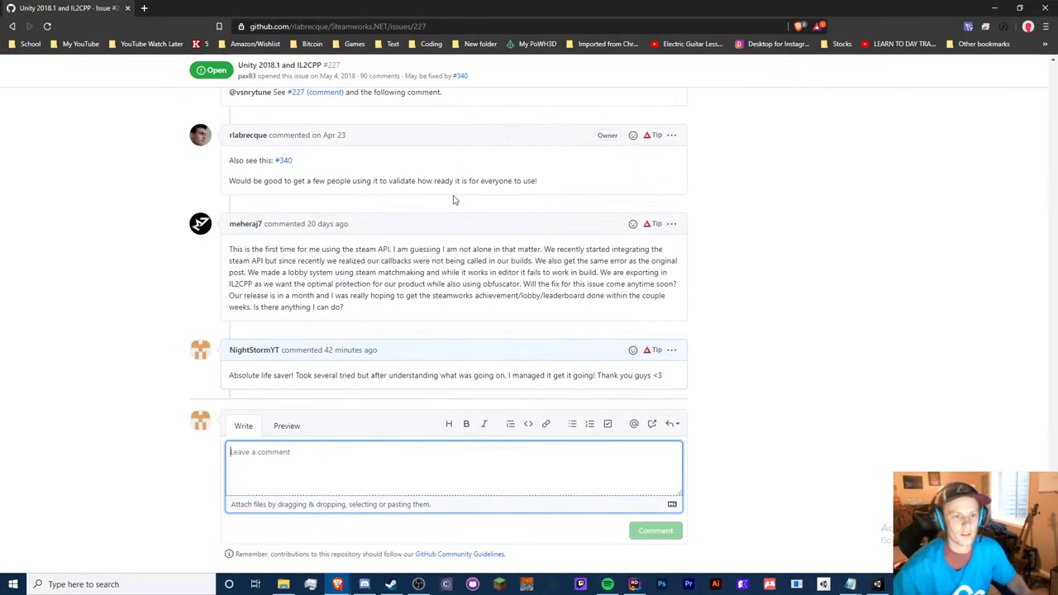
Scroll through Steamworks.NET issue #227, 'Unity 2018.1 and IL2CPP'
scroll(855, 242, up, 2)
drag(1056, 464, 1054, 70)
scroll(724, 347, down, 3)
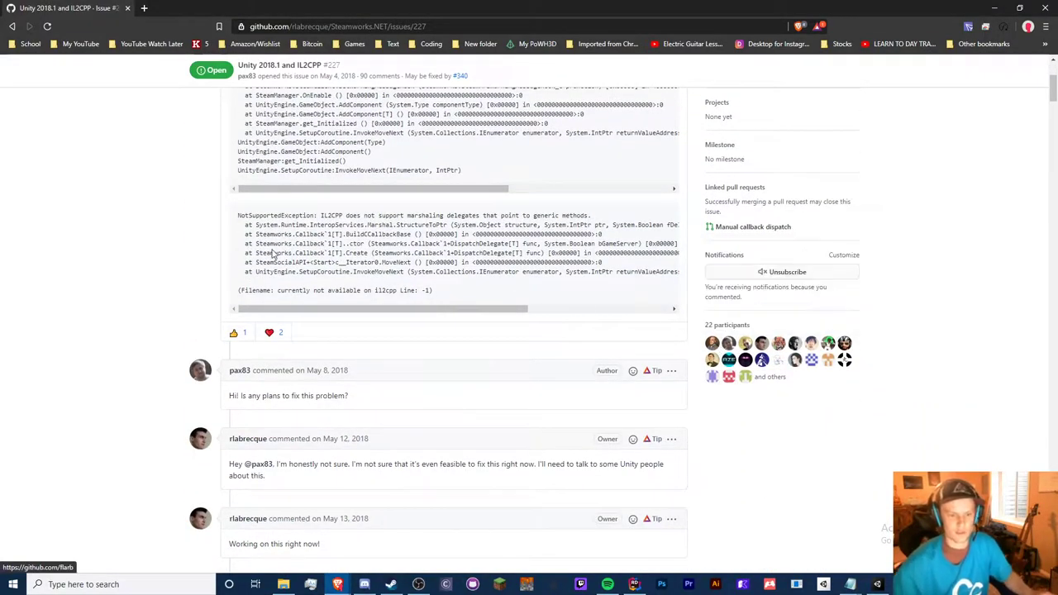
scroll(272, 252, up, 2)
scroll(242, 292, down, 6)
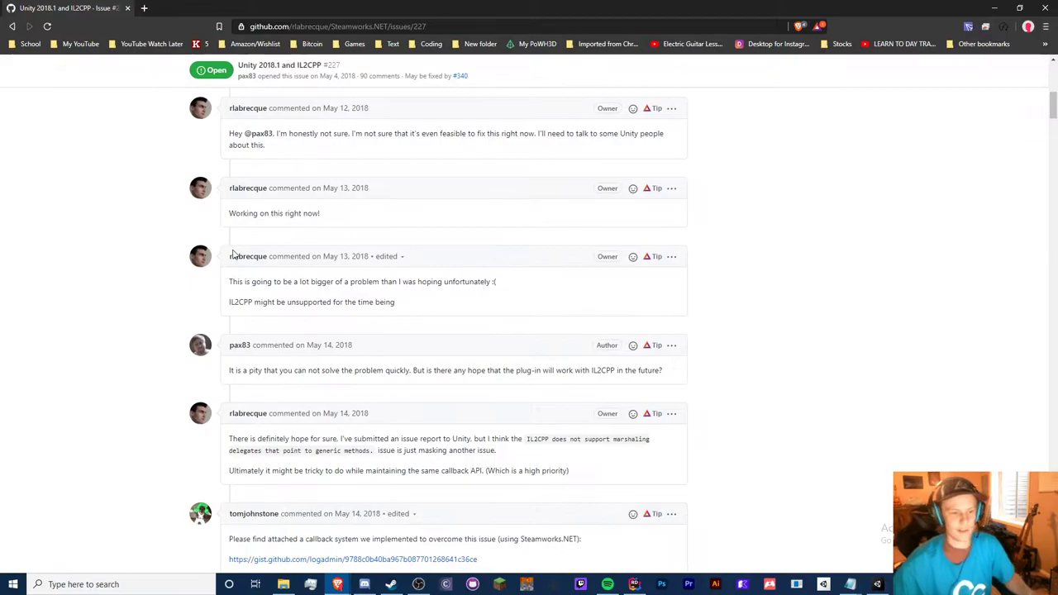
scroll(153, 248, up, 3)
scroll(154, 249, up, 3)
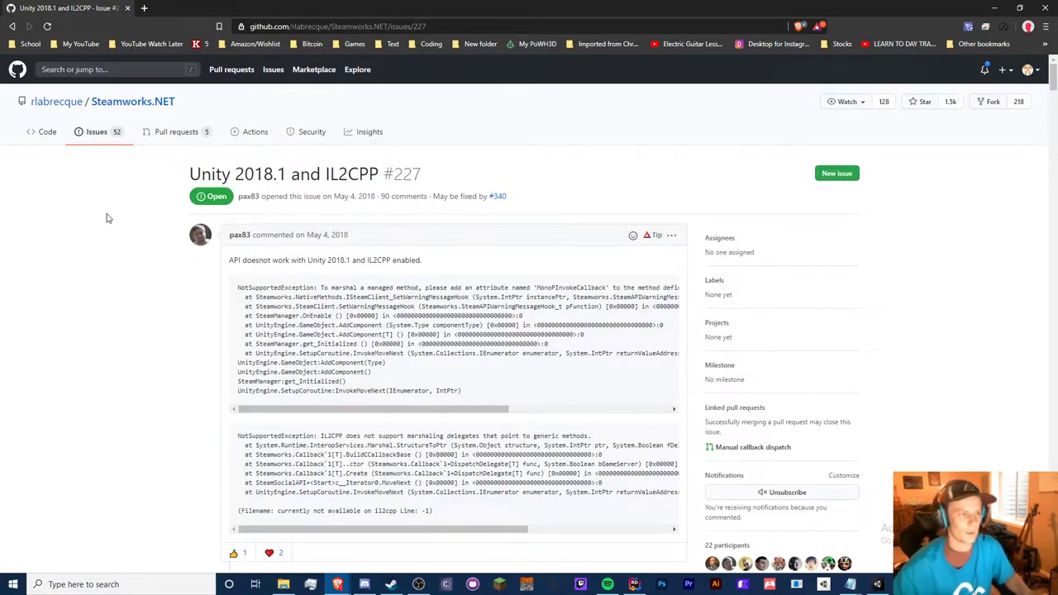
Highlight the issue title and the first error trace messages
drag(207, 176, 374, 198)
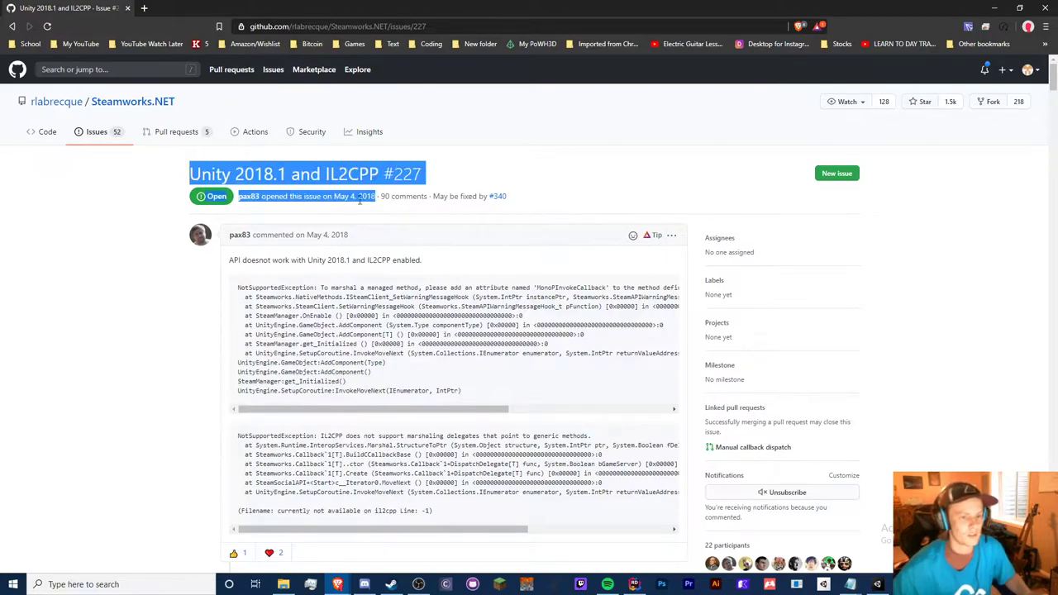
click(276, 294)
drag(268, 292, 567, 366)
mouse_move(322, 289)
mouse_down()
mouse_move(638, 288)
mouse_move(633, 334)
mouse_up()
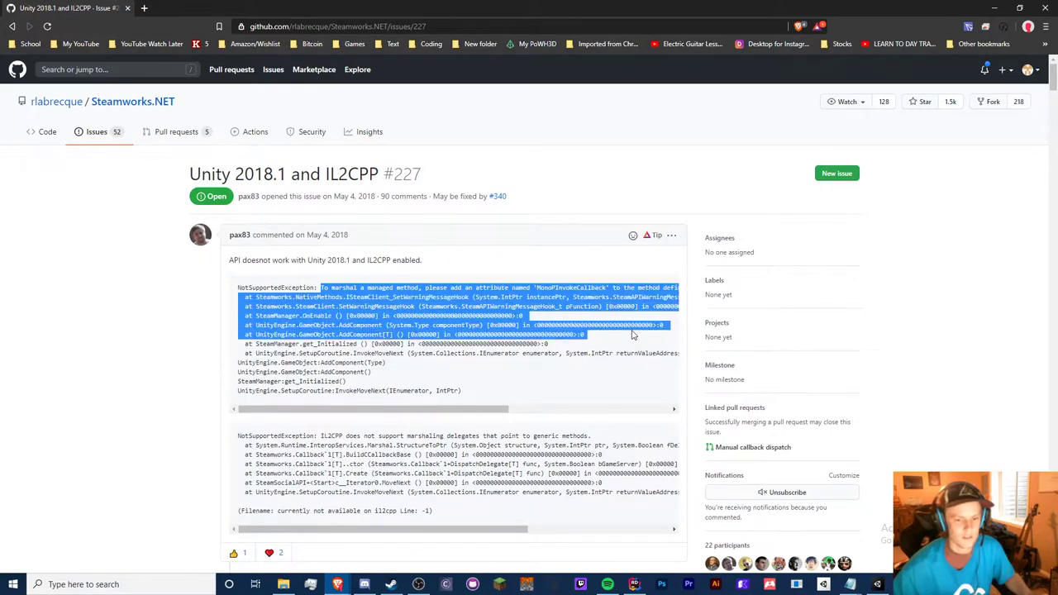
click(172, 314)
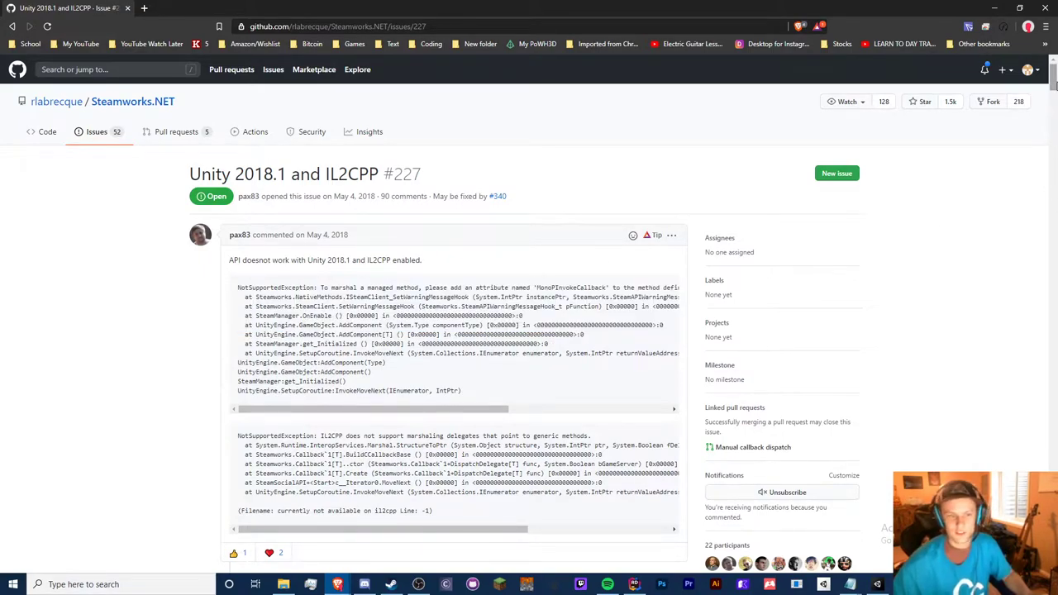
Scroll down to the comment sharing a gist of a working callback system
mouse_move(1053, 74)
mouse_down()
mouse_move(1053, 97)
mouse_move(1053, 75)
mouse_up()
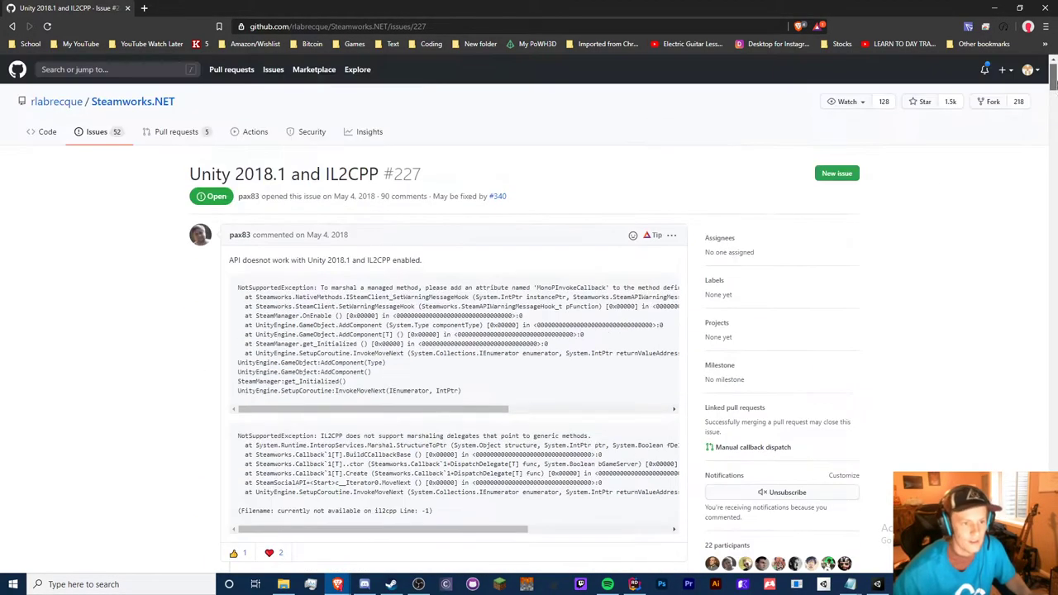
scroll(101, 307, down, 3)
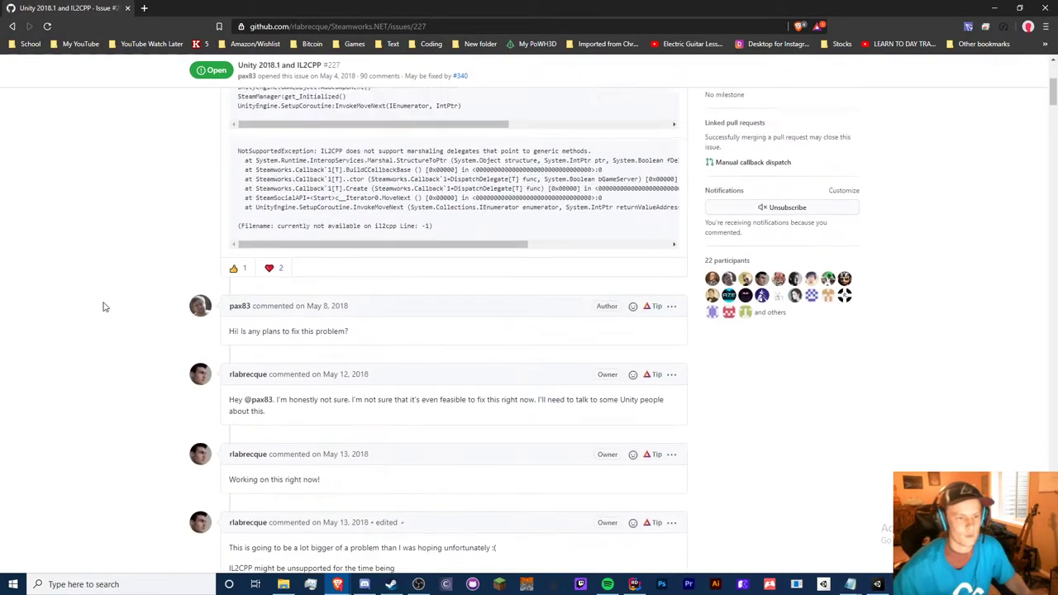
scroll(103, 307, up, 3)
scroll(104, 308, down, 8)
scroll(165, 298, down, 2)
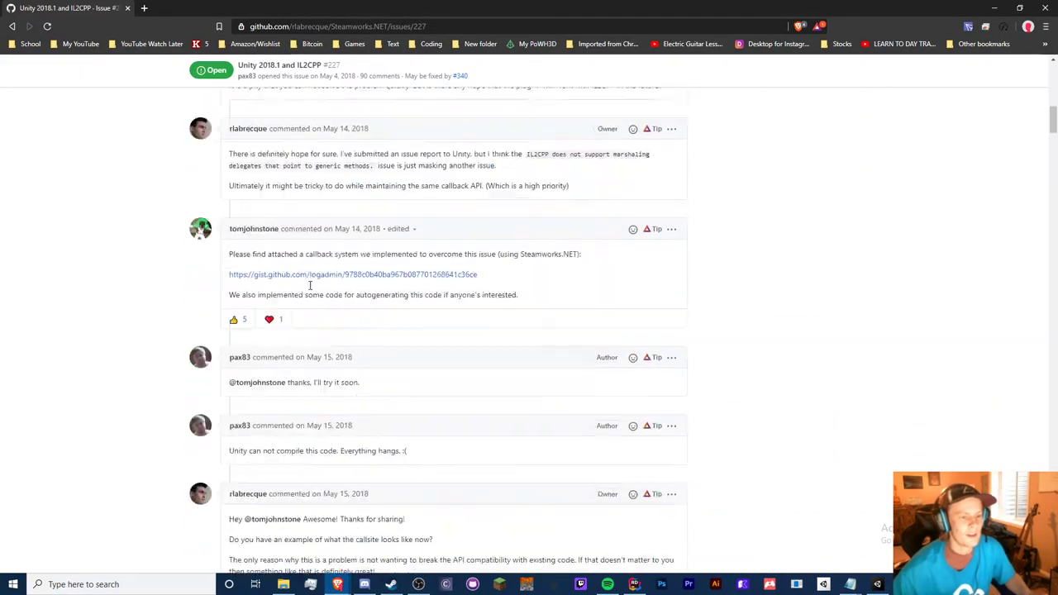
scroll(243, 283, up, 1)
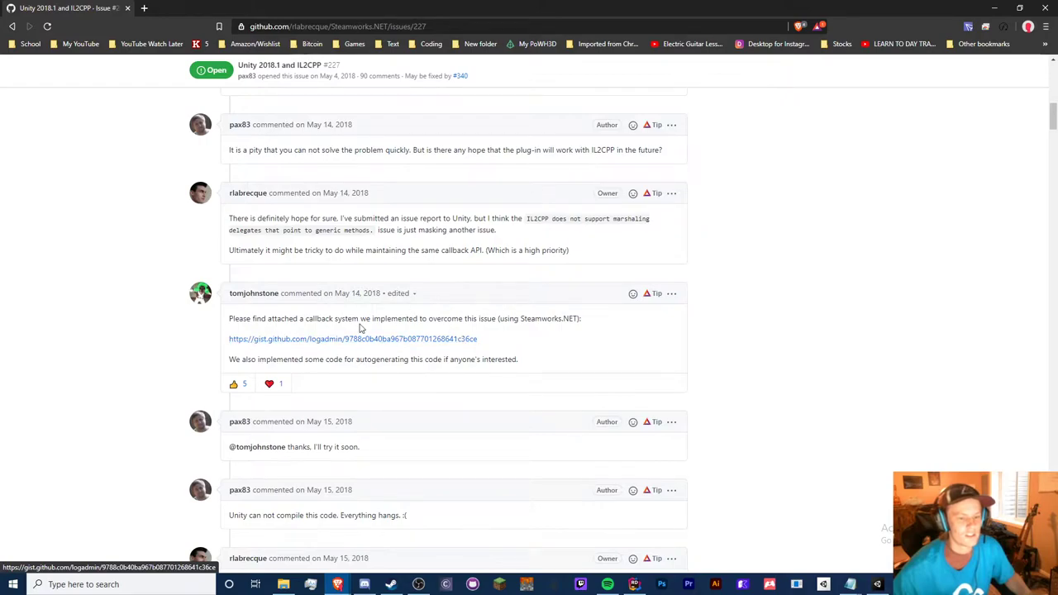
Open the raw SteamCallbacks.cs gist and paste its URL into Notepad under the docs link
drag(1, 132, 546, 3)
click(495, 26)
key(alt+Tab)
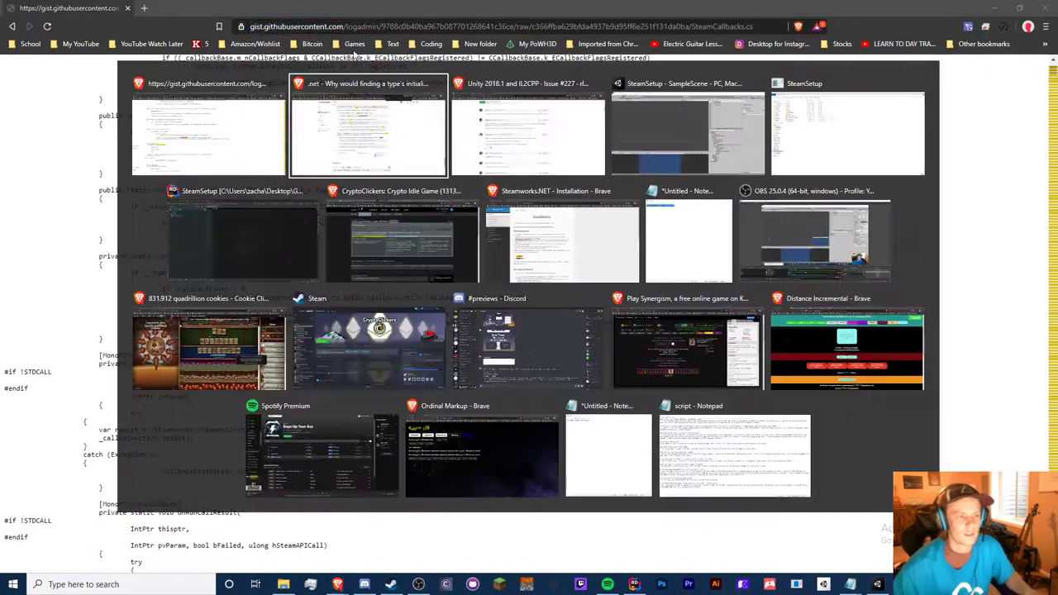
click(689, 240)
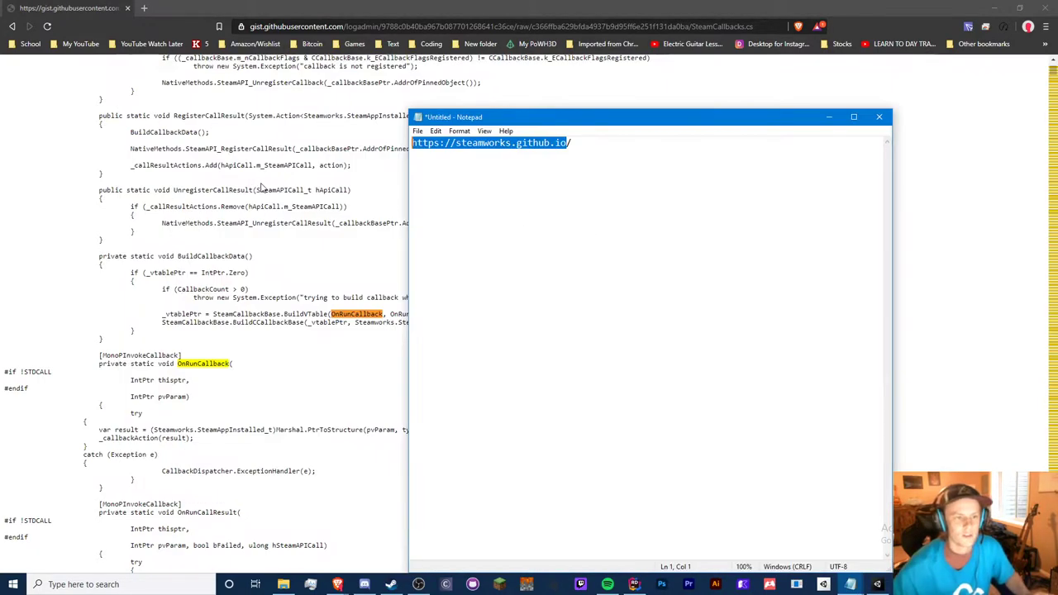
click(583, 206)
key(Return)
key(ctrl+v)
Add the GitHub issue URL to the Notepad notes on the next line
key(alt+Tab)
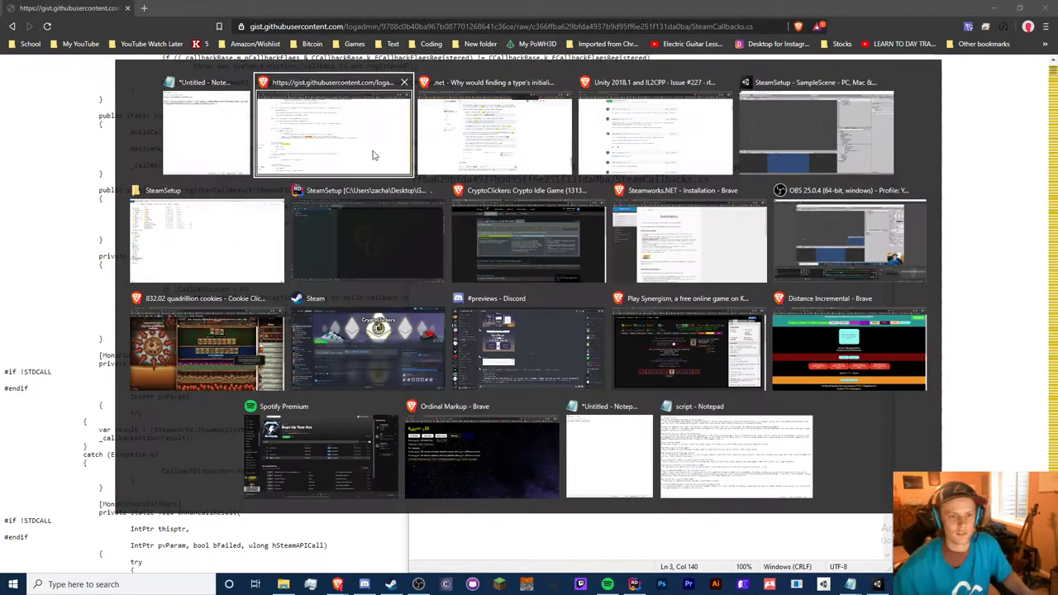
key(alt+Tab)
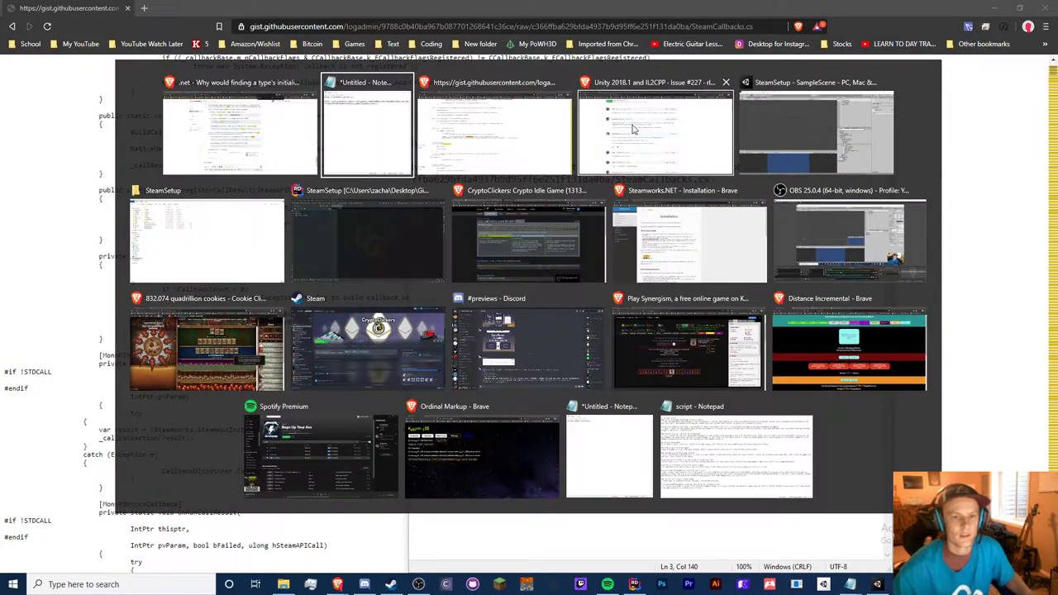
key(alt+Tab)
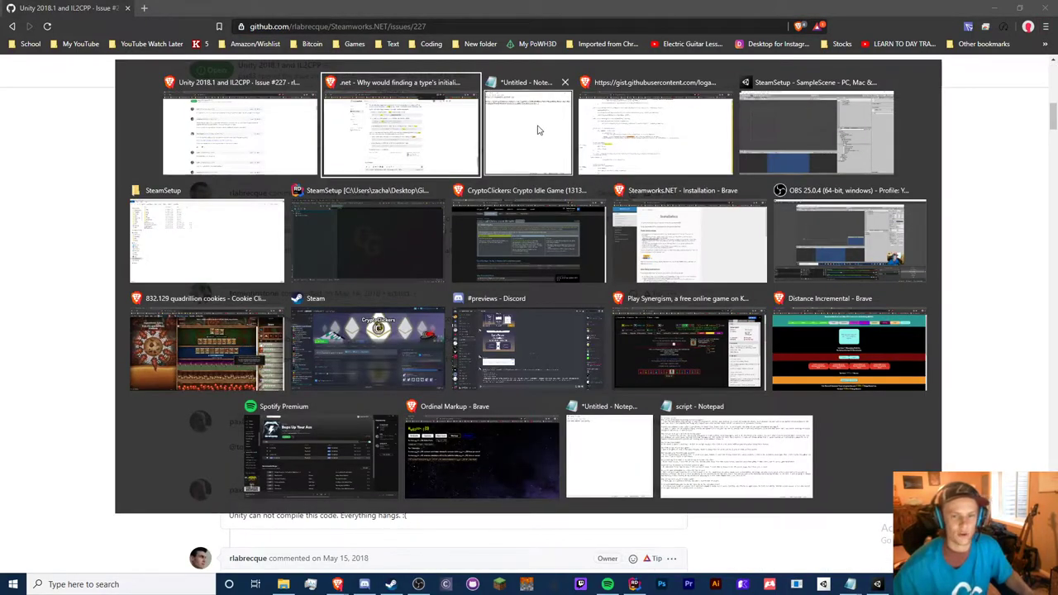
text(https://github.com/rlabrecque/Steamworks.NET/issues/227)
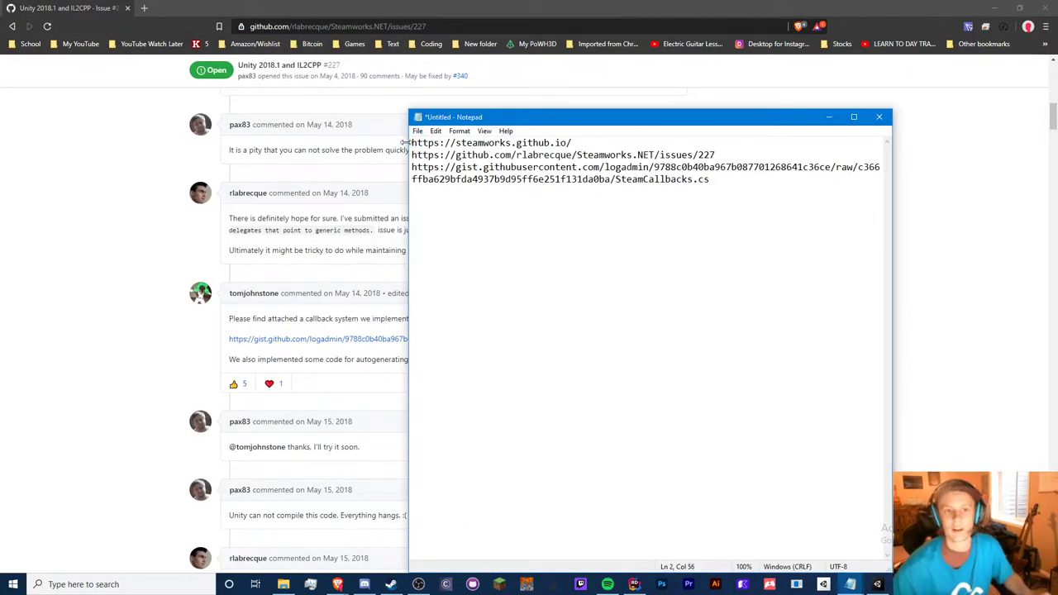
key(alt+Tab)
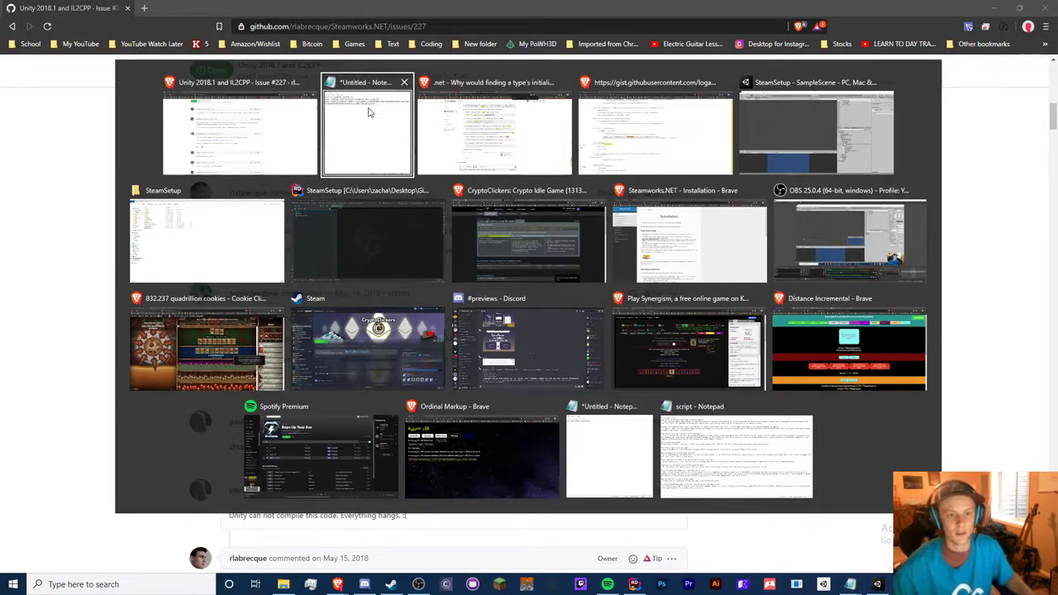
Copy the entire SteamCallbacks.cs gist code and go back to Unity
key(alt+Tab)
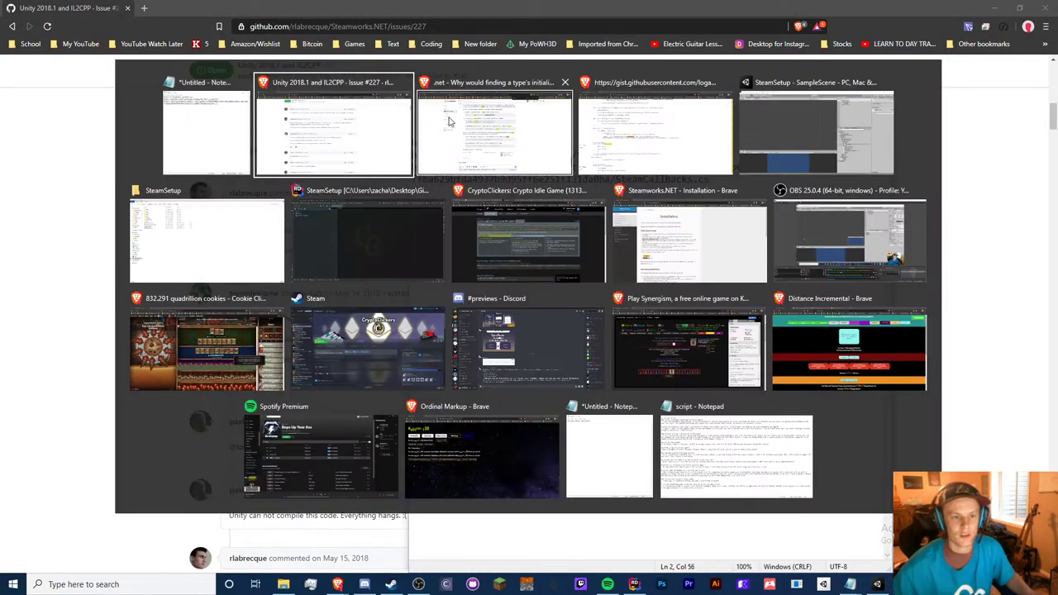
key(alt+Tab)
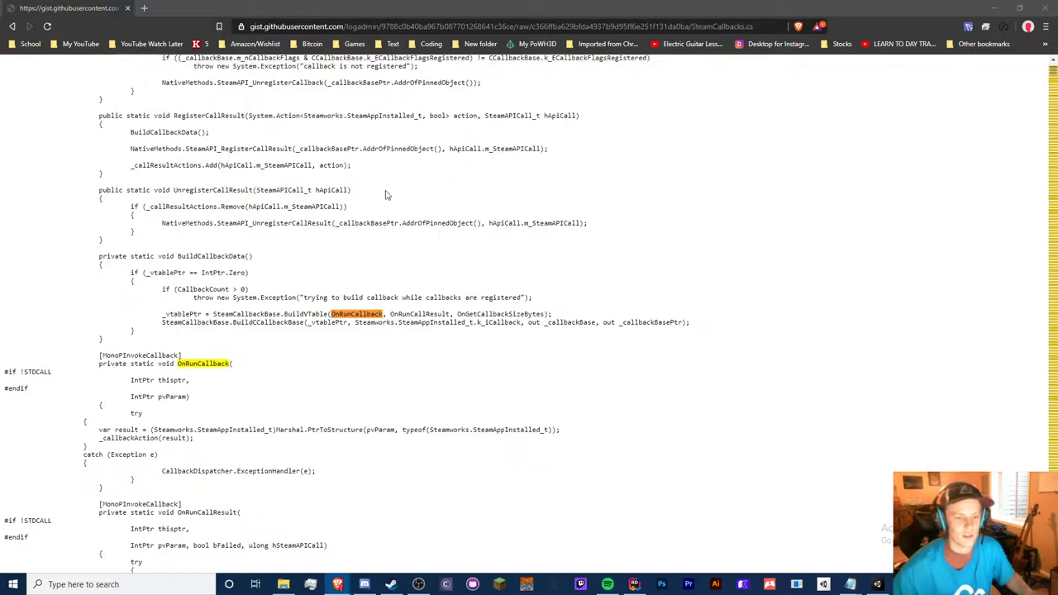
key(alt+Tab)
key(alt+Tab)
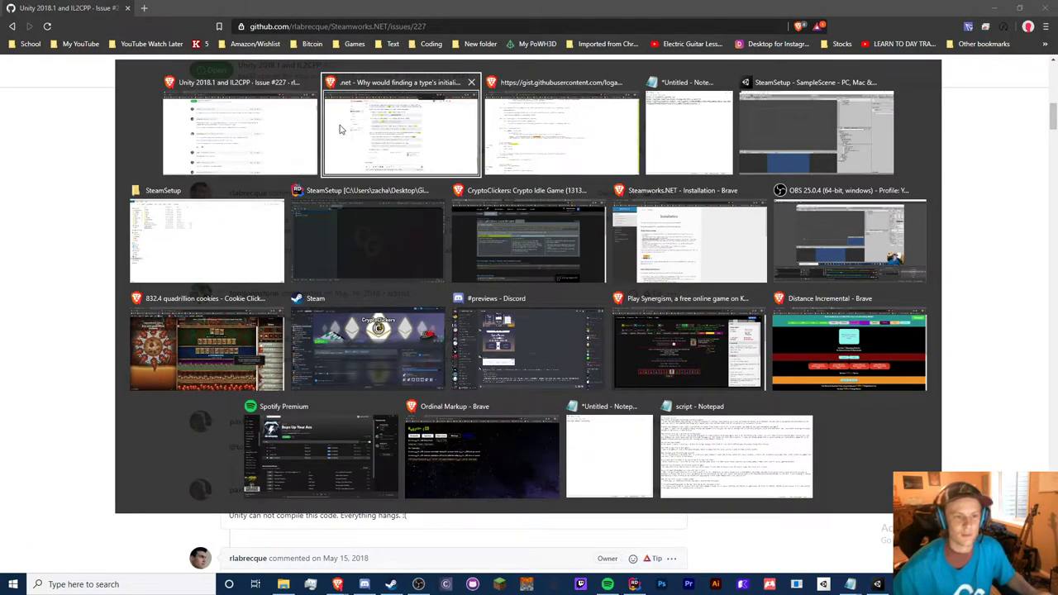
click(546, 132)
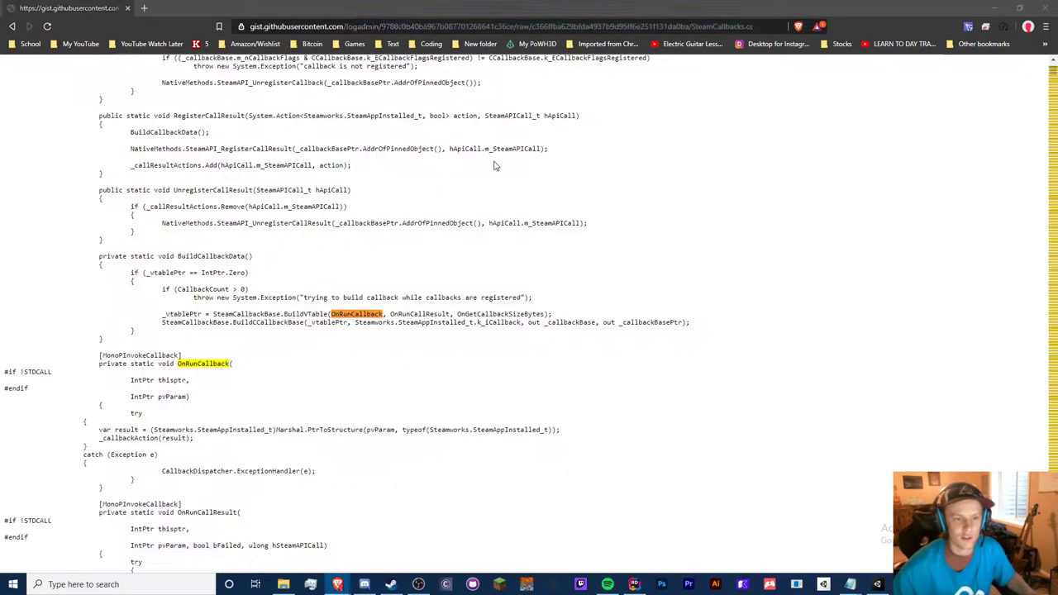
scroll(323, 207, up, 3)
key(ctrl+a)
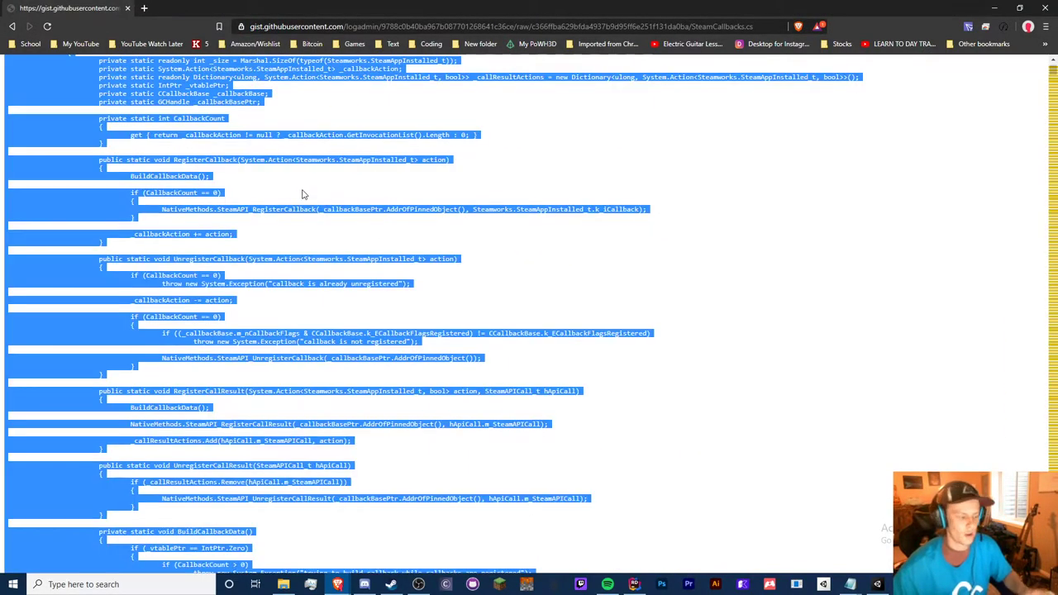
key(alt+Tab)
click(765, 131)
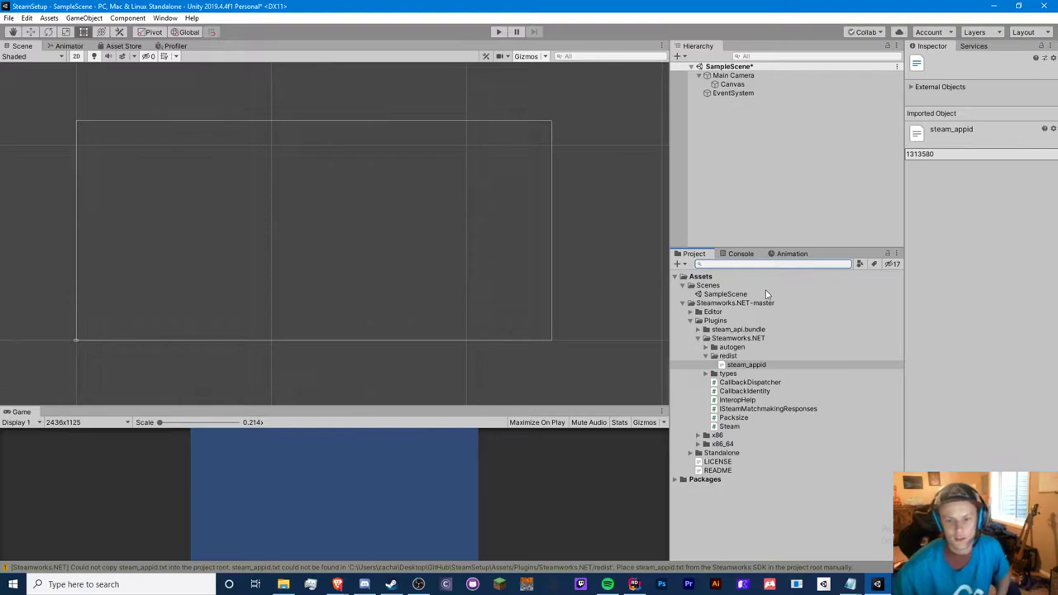
Collapse the Steamworks.NET-master and Scenes folders, then create a Scripts folder under Assets
click(686, 304)
click(683, 285)
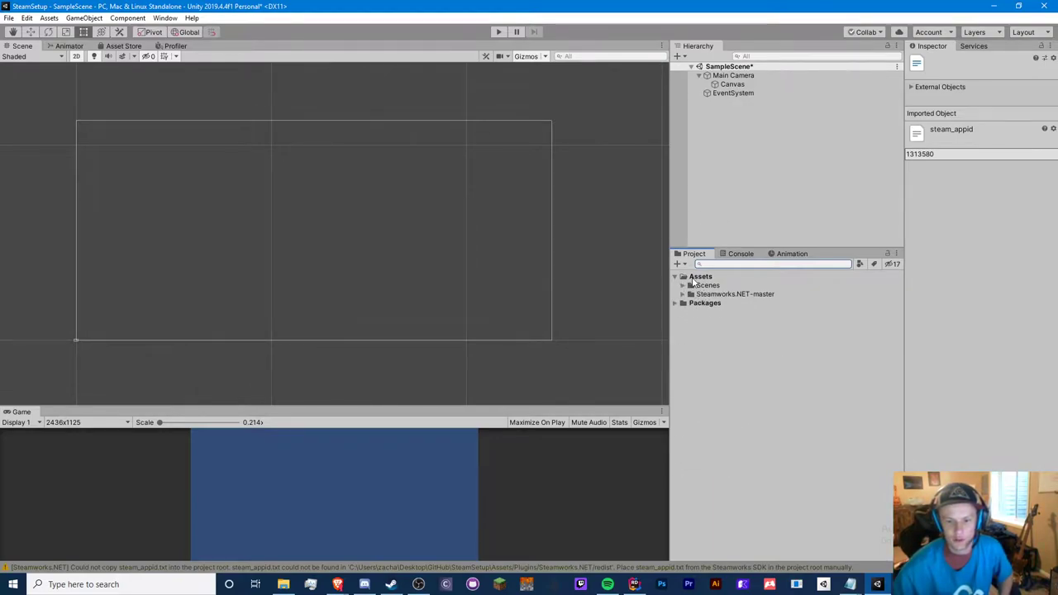
right_click(694, 276)
mouse_move(716, 287)
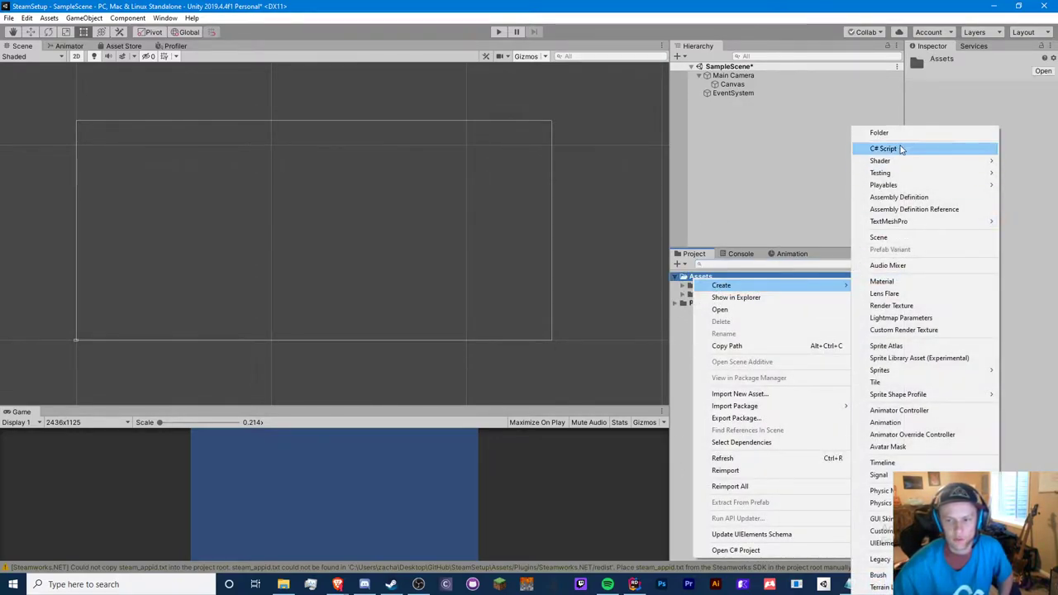
click(899, 145)
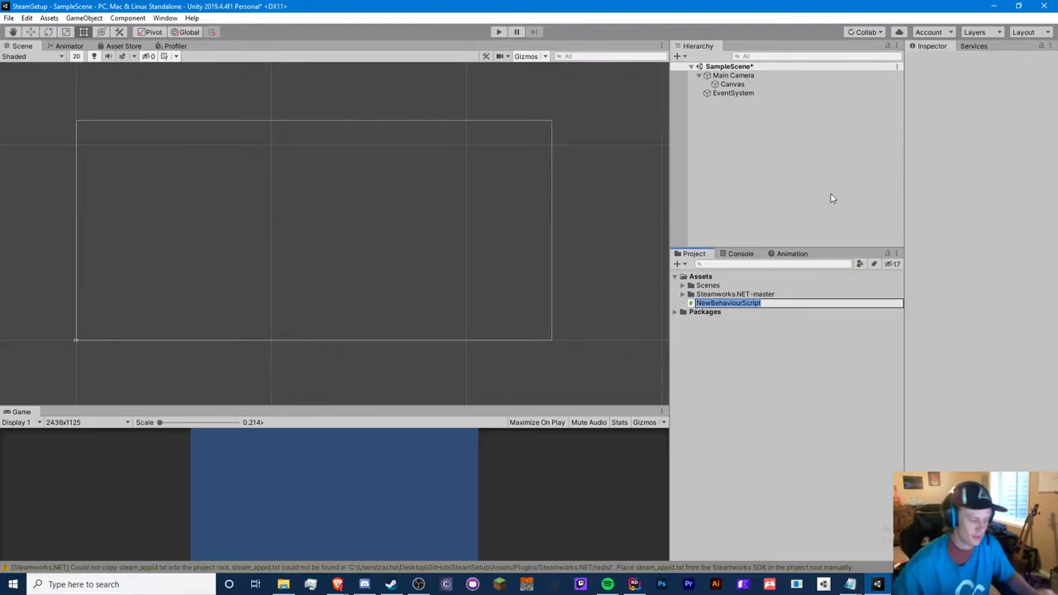
key(Escape)
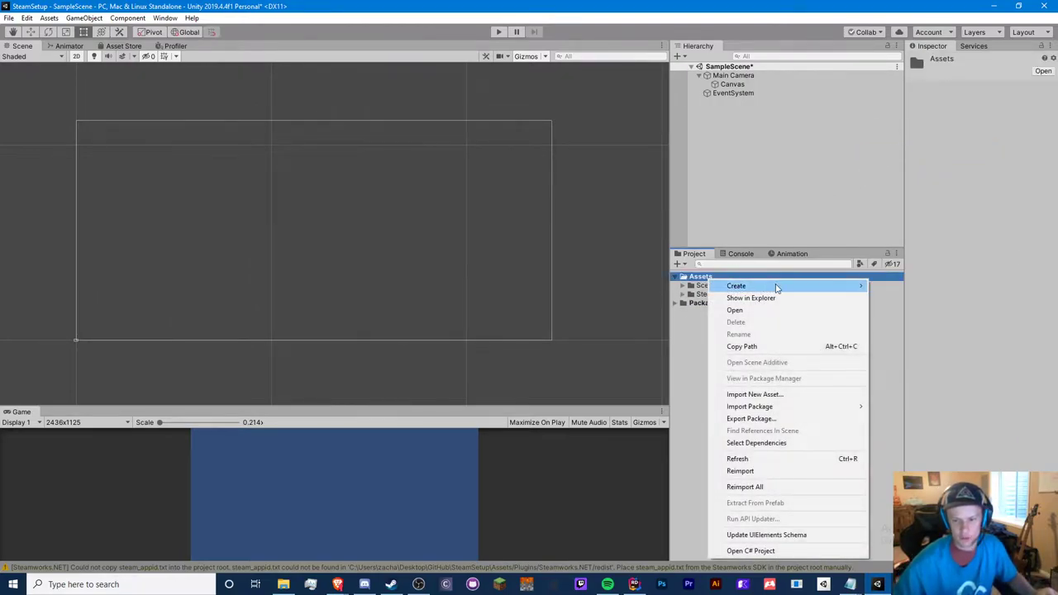
mouse_move(794, 285)
click(909, 134)
text(Scripts)
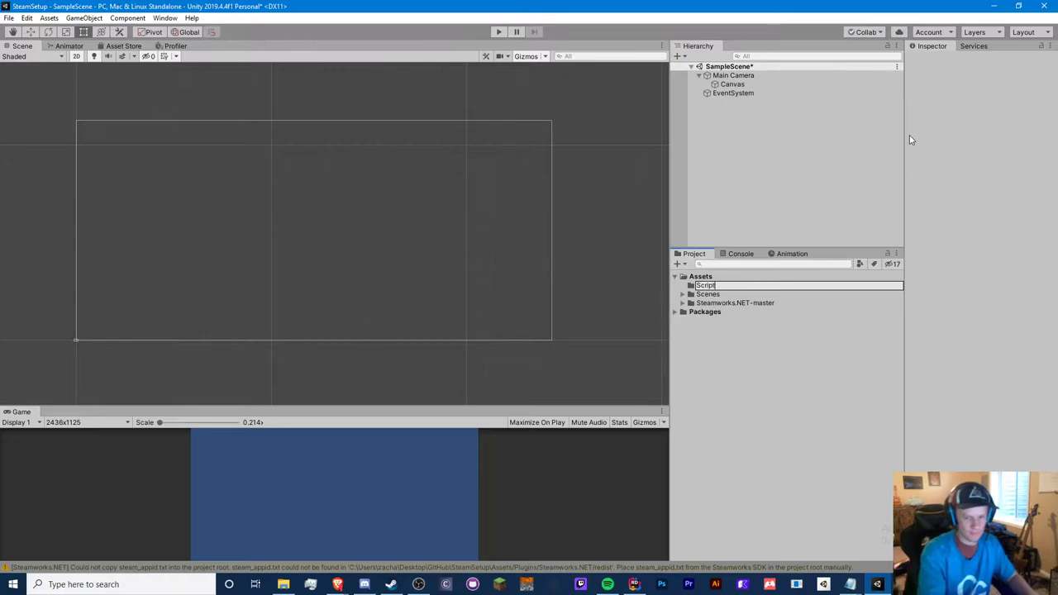
key(Return)
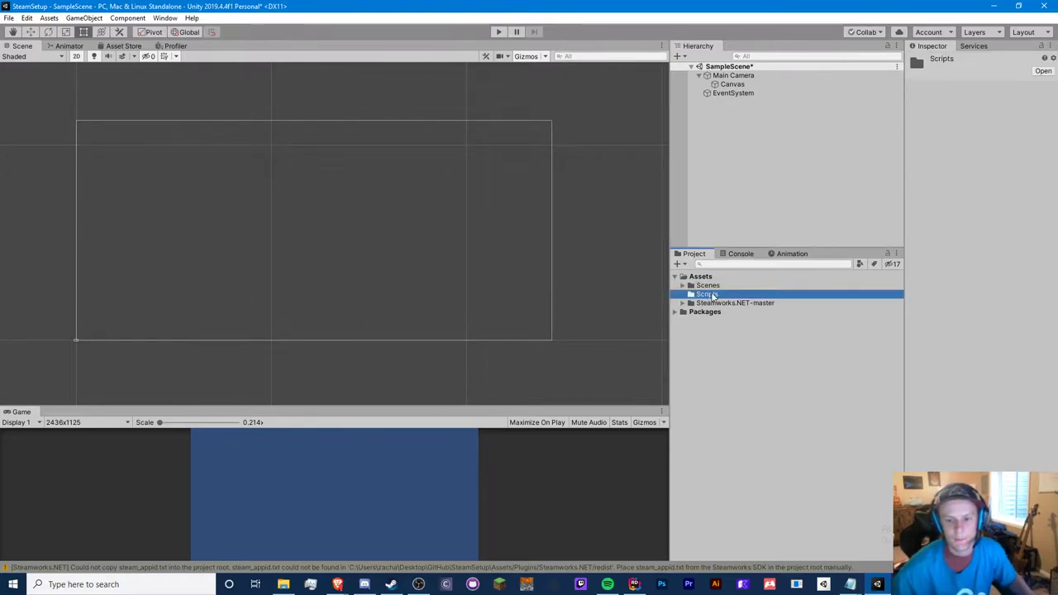
Create a C# script named SteamCallbacksIL2CPP inside the Scripts folder
right_click(716, 296)
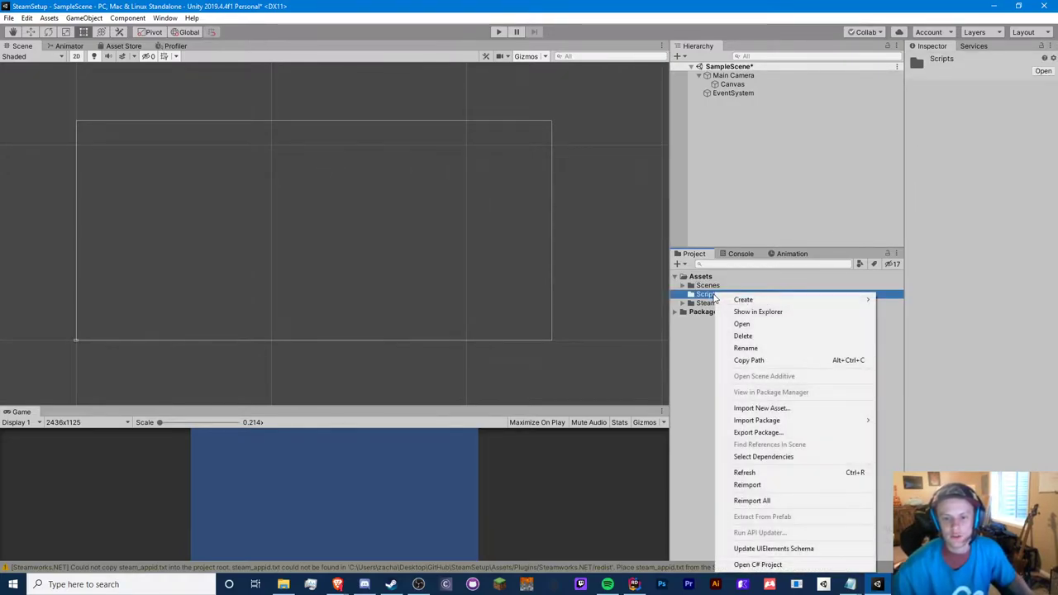
mouse_move(744, 300)
click(946, 149)
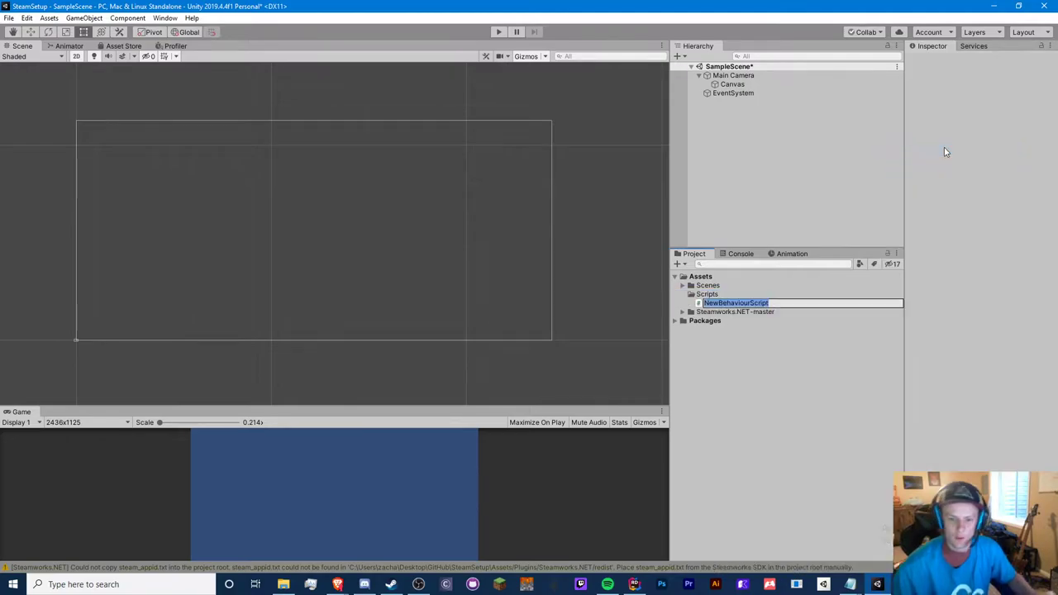
text(Steam)
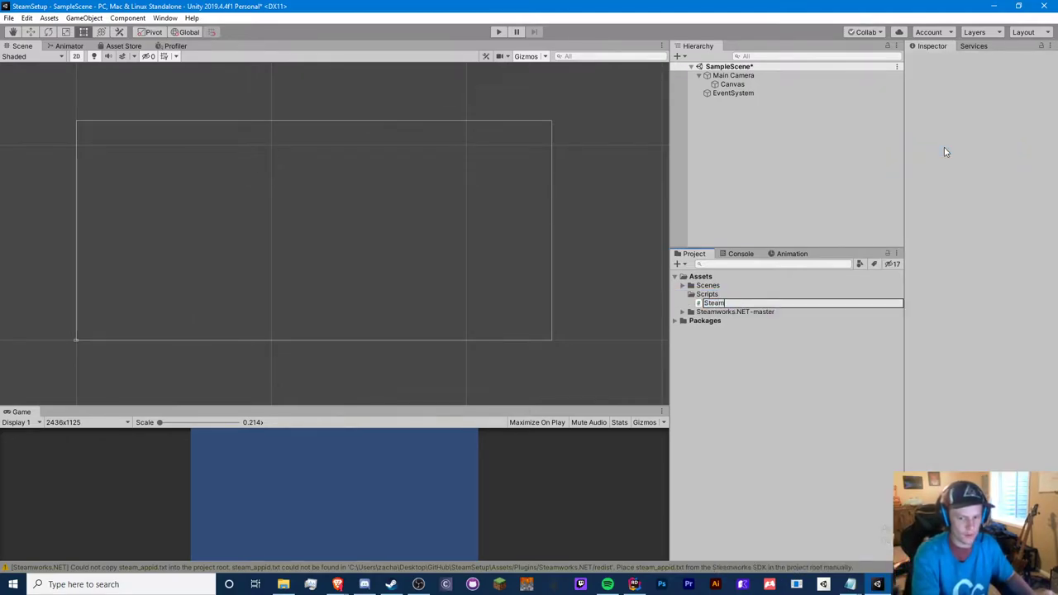
text(Callba)
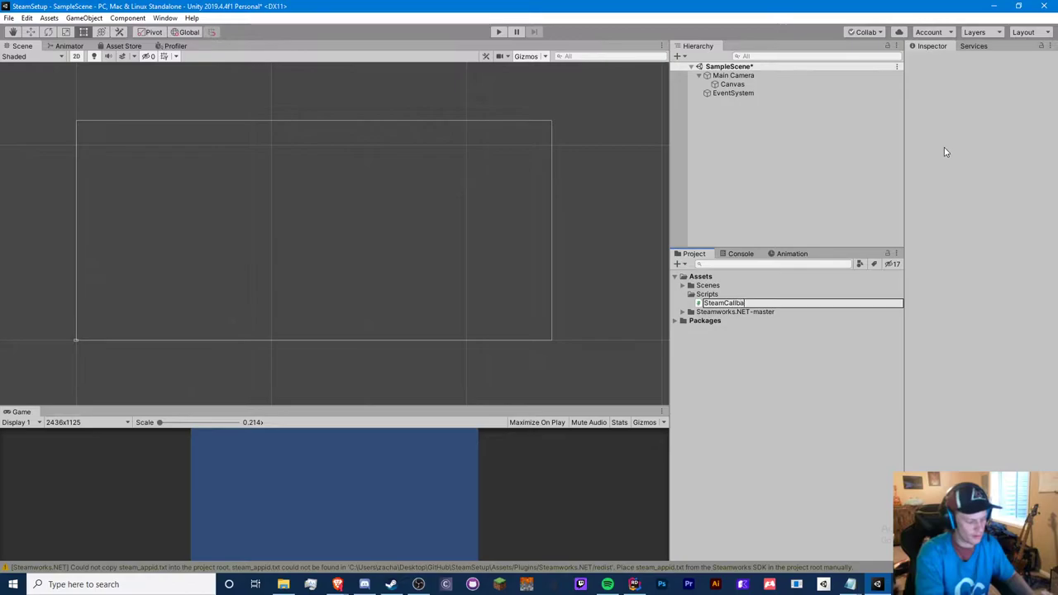
text(cksIL2)
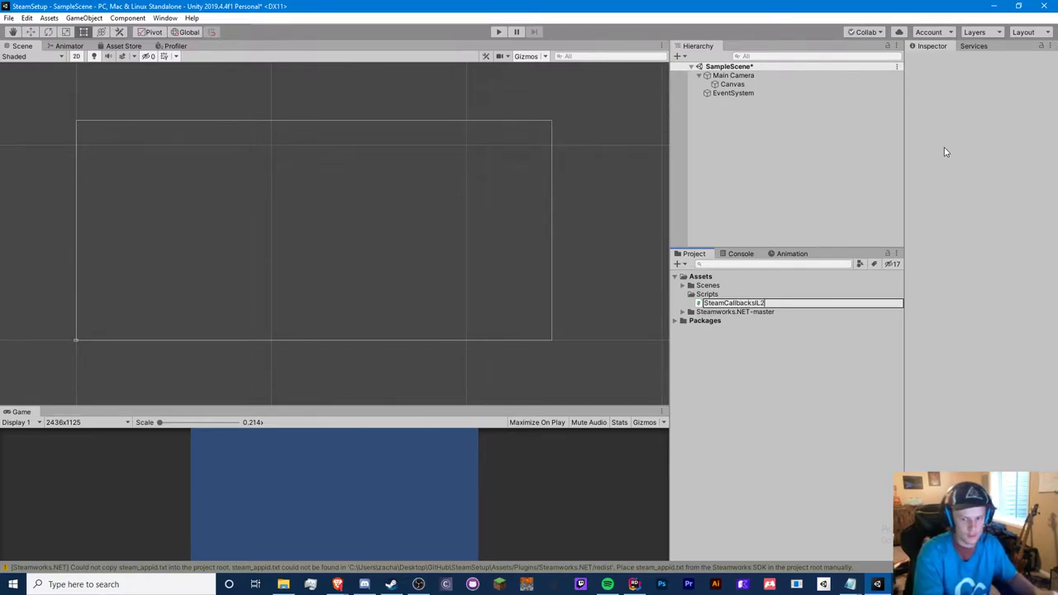
text(CPP)
key(Return)
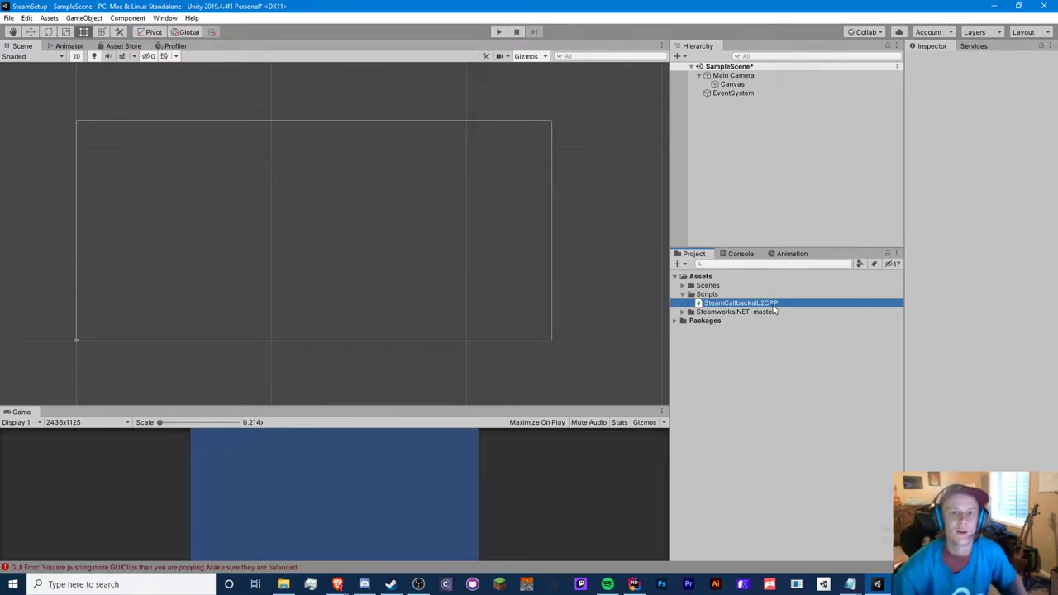
Open SteamCallbacksIL2CPP in Rider and replace its template with the copied callbacks code
double_click(773, 306)
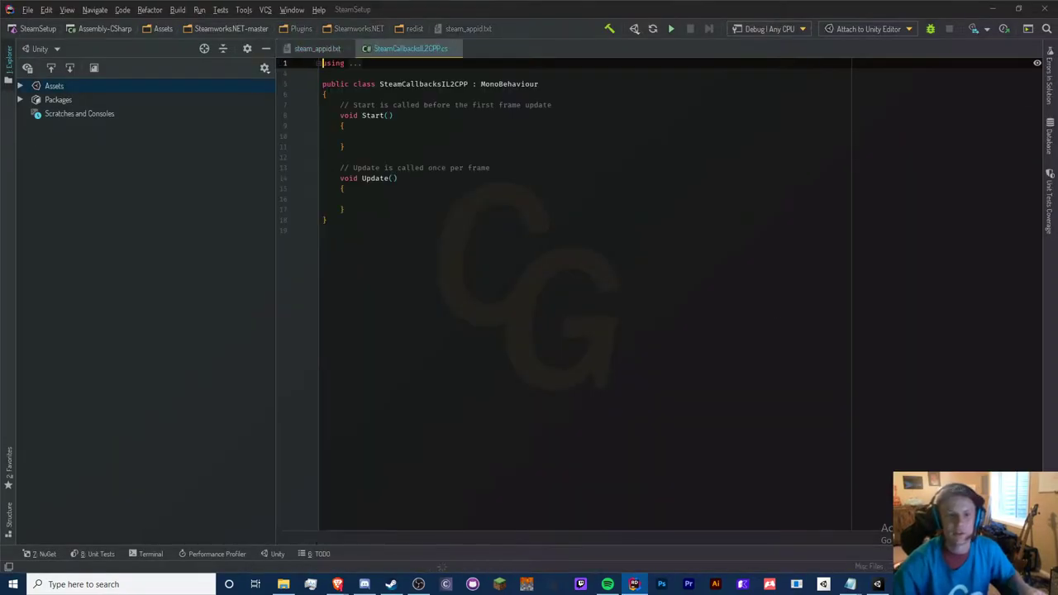
key(ctrl+a)
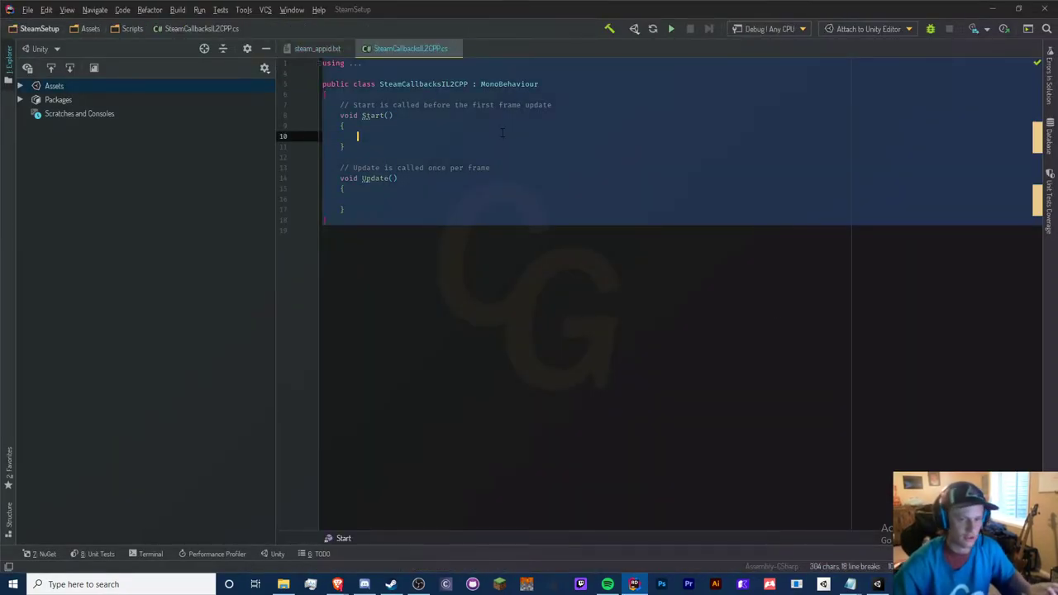
key(ctrl+v)
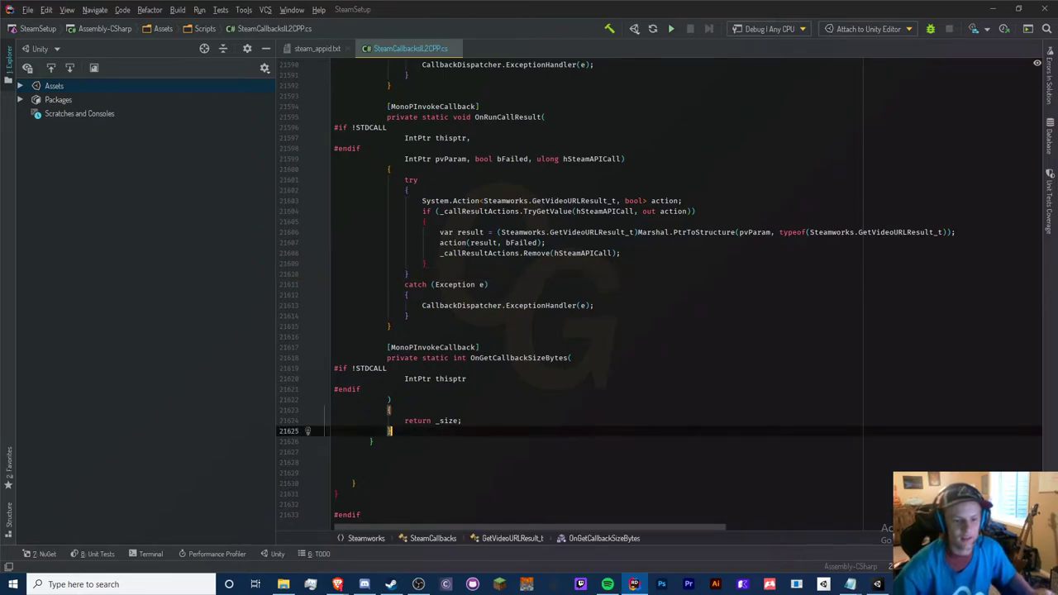
click(389, 431)
Check Unity briefly, then scroll through the pasted callbacks code in Rider
key(super+Tab)
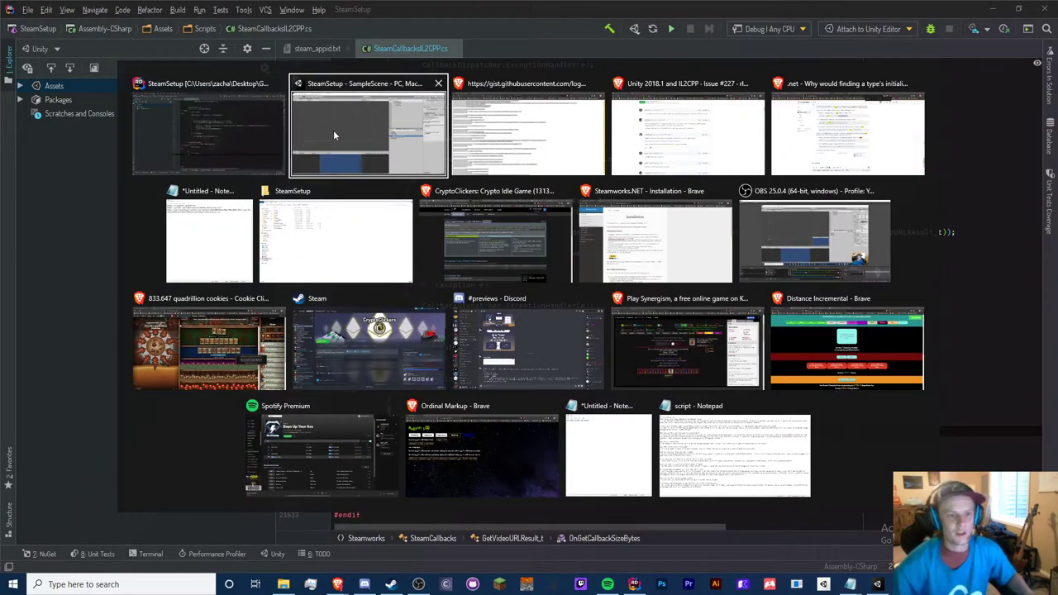
click(333, 130)
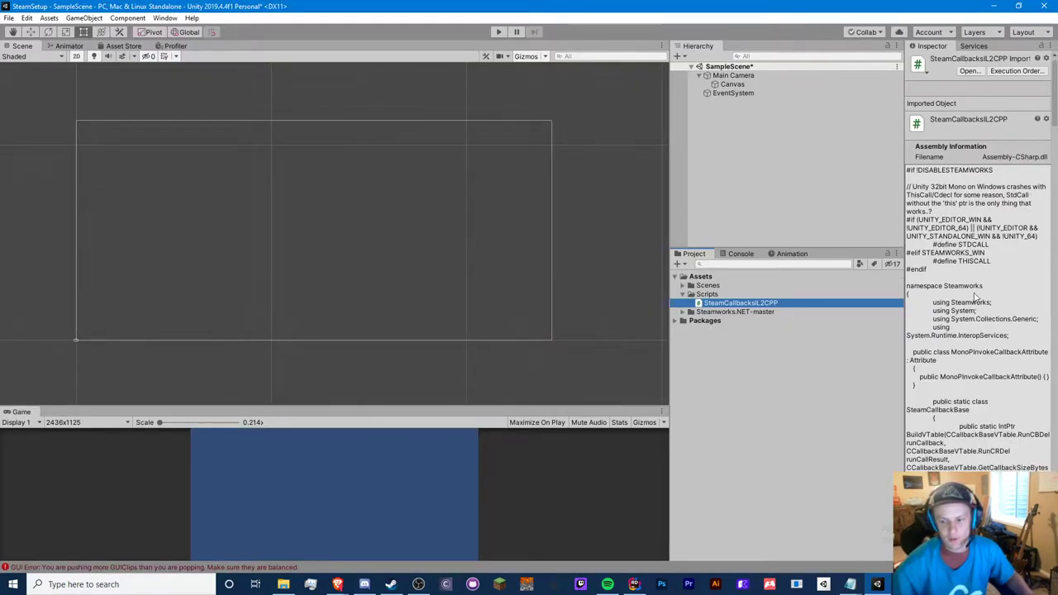
key(alt+Tab)
scroll(1035, 214, up, 12)
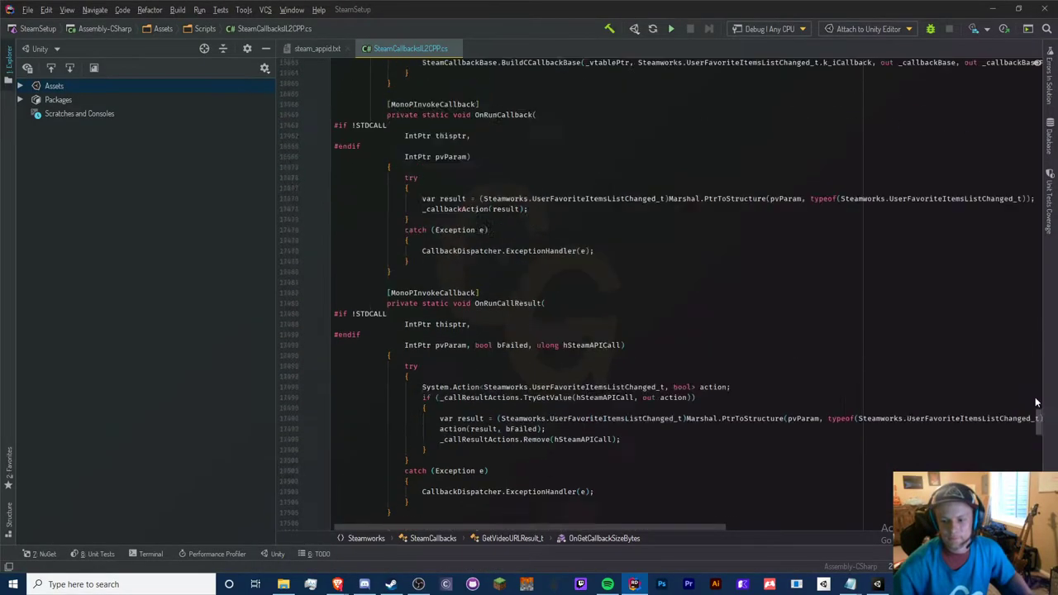
drag(1035, 155, 1036, 72)
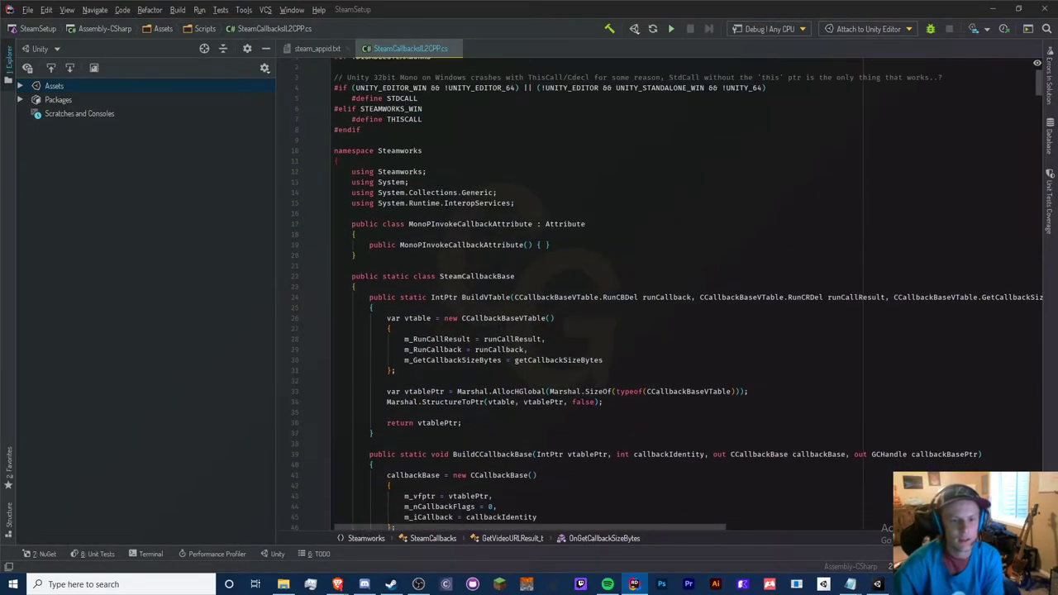
scroll(579, 290, down, 3)
click(289, 146)
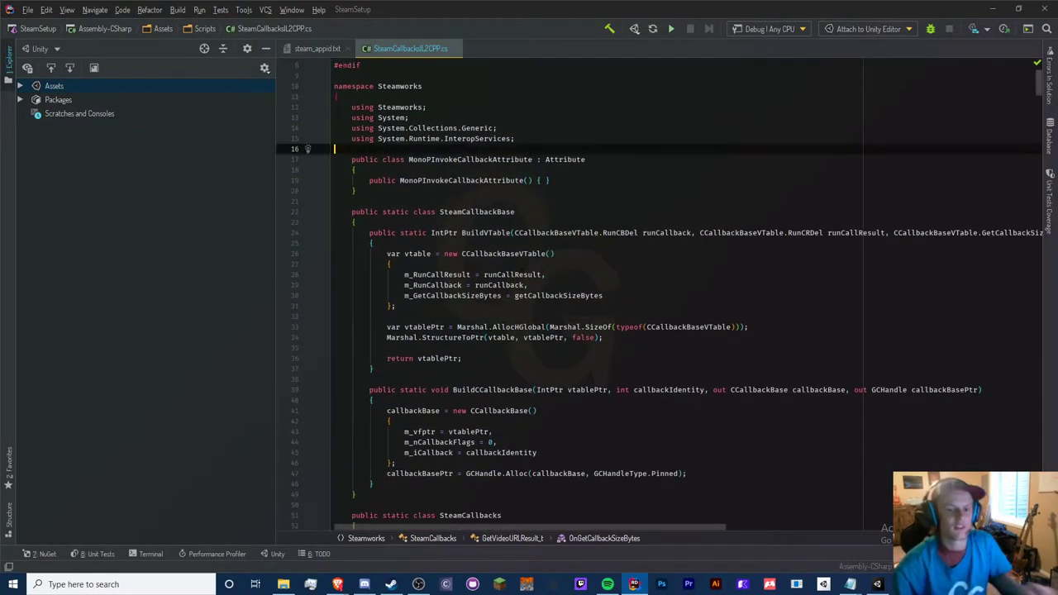
key(alt+Tab)
key(Escape)
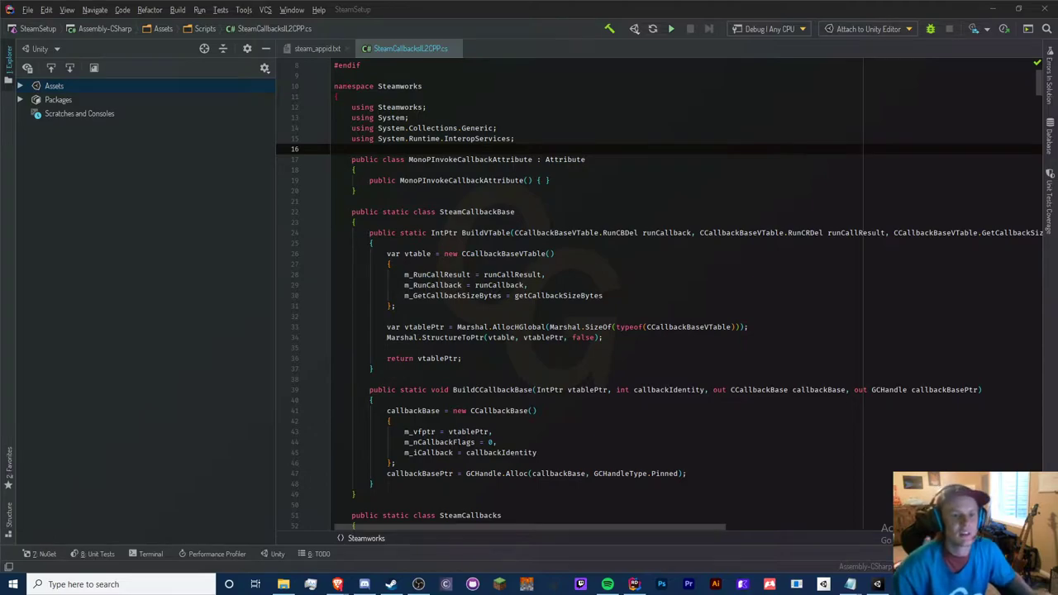
key(alt+Tab)
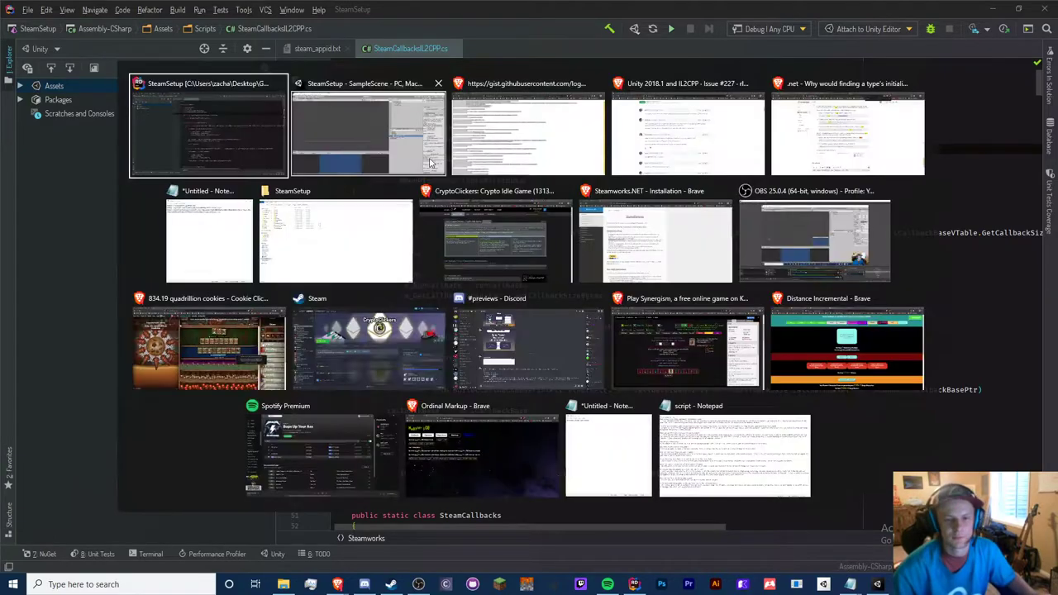
key(Escape)
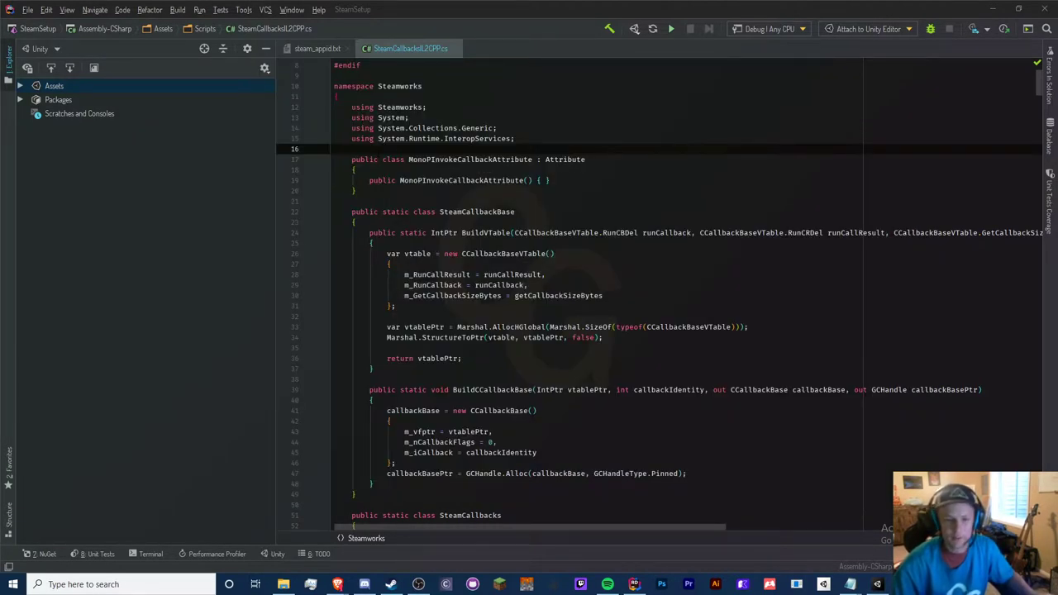
Open and enlarge the Console, then read the CS0051 and CS0234 NewLaunchQueryParameters_t errors
key(alt+Tab)
click(741, 254)
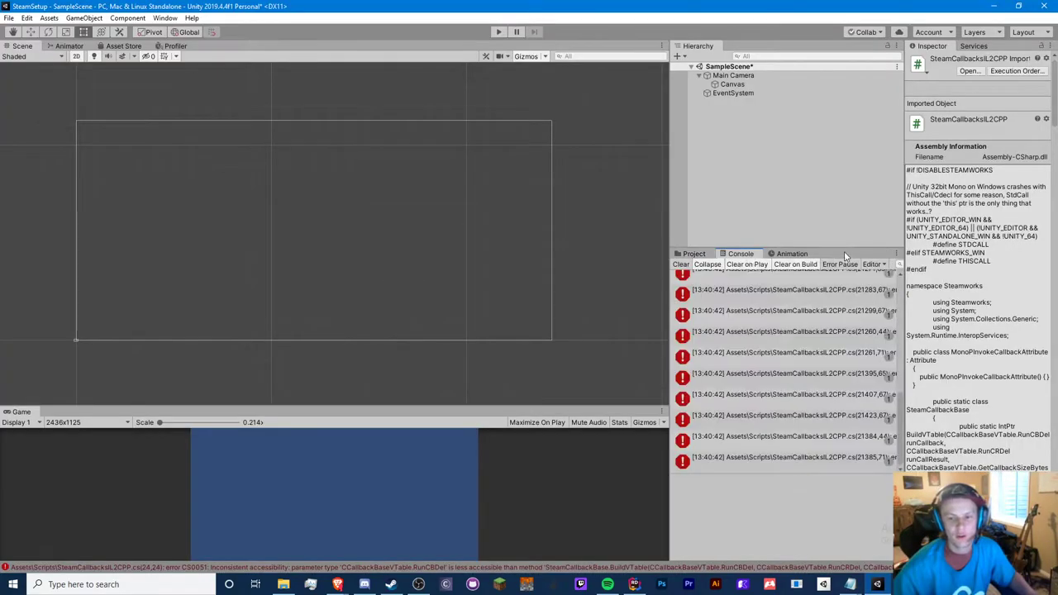
drag(844, 252, 860, 152)
drag(670, 209, 502, 222)
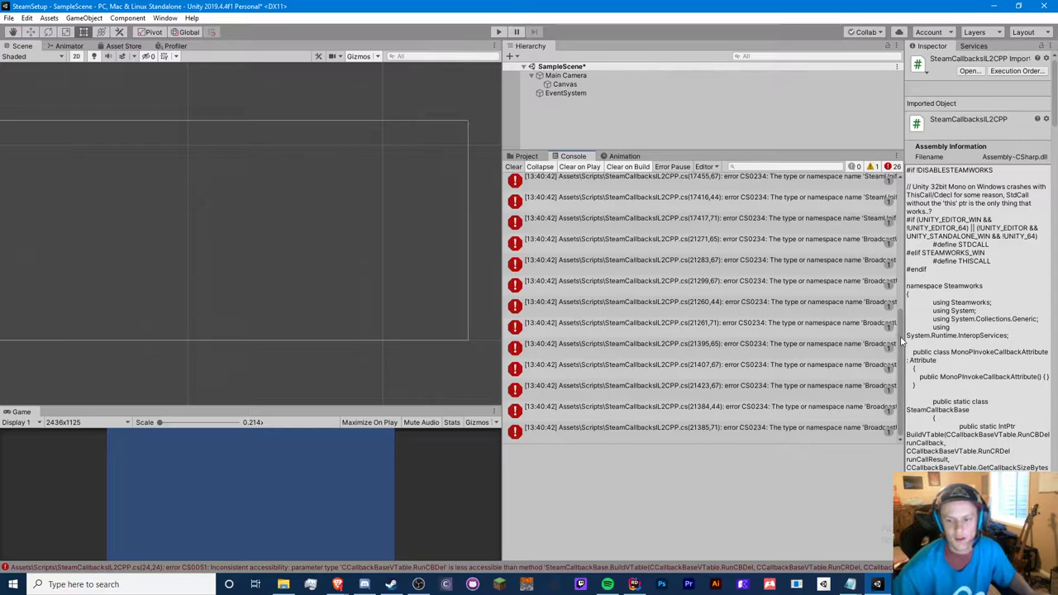
drag(899, 335, 915, 206)
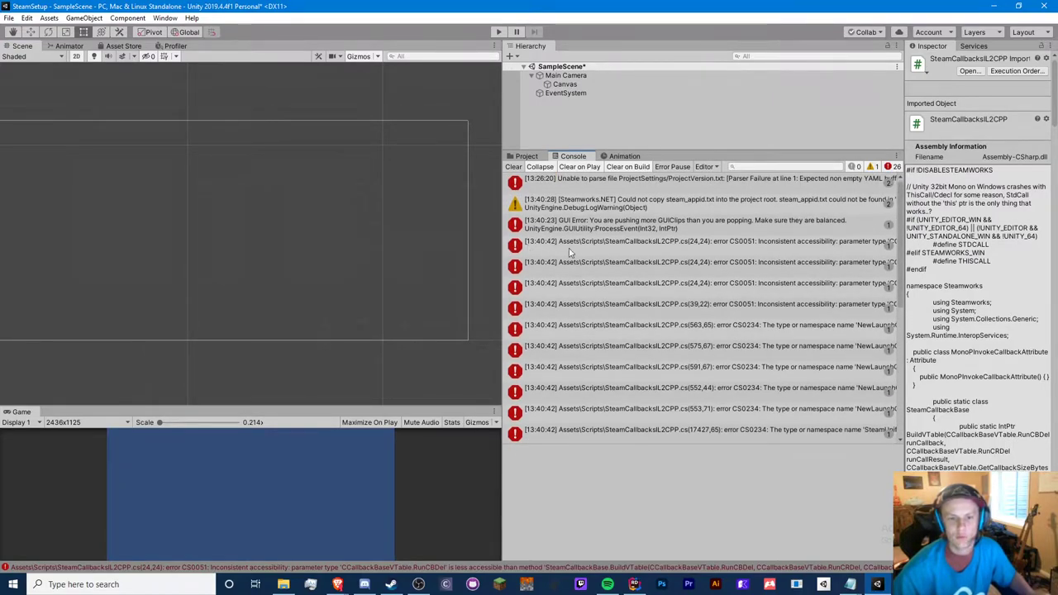
click(706, 245)
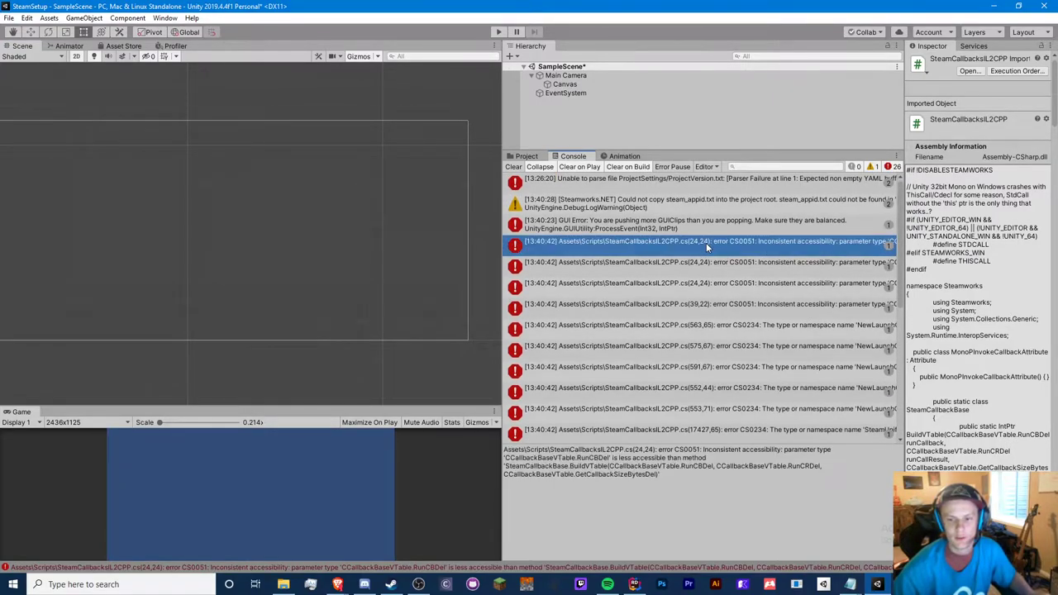
scroll(757, 276, down, 2)
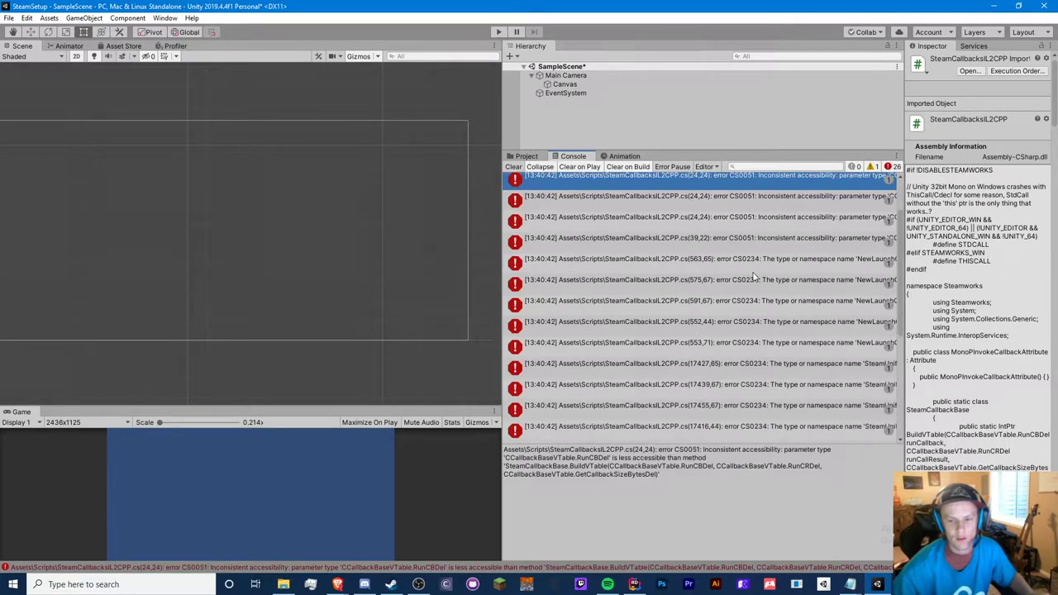
click(738, 201)
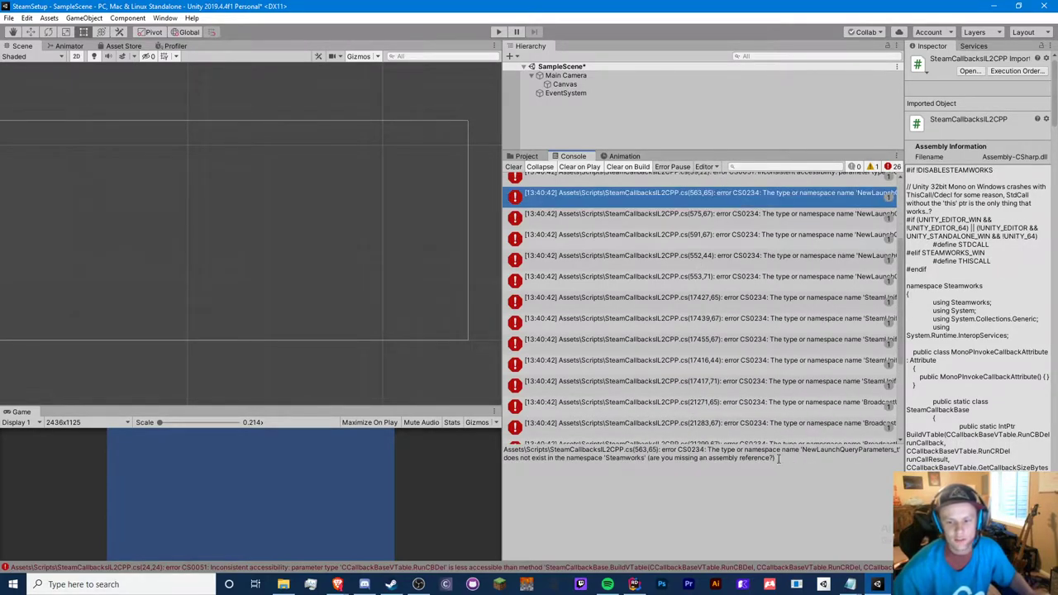
Jump to line 563 from the error and delete the whole NewLaunchQueryParameters_t class block
double_click(679, 196)
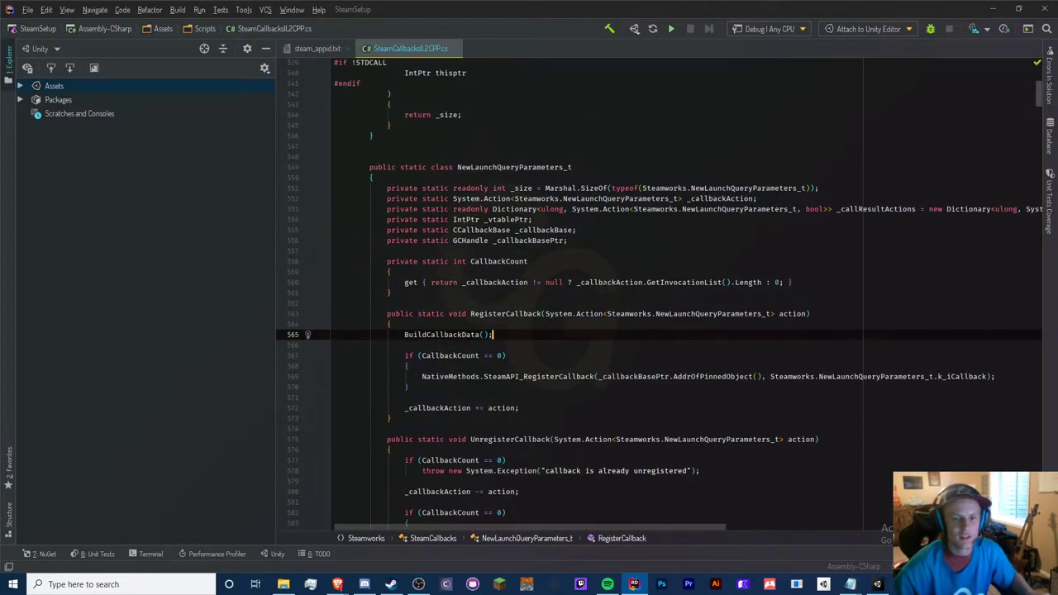
double_click(493, 167)
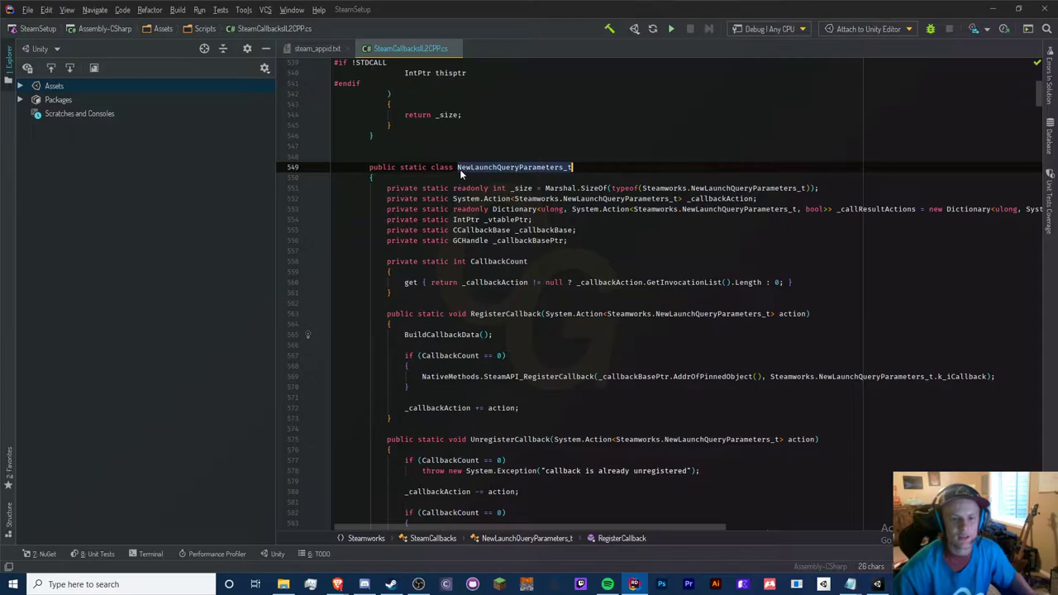
drag(283, 168, 370, 402)
scroll(466, 314, down, 3)
scroll(389, 278, down, 10)
key(Delete)
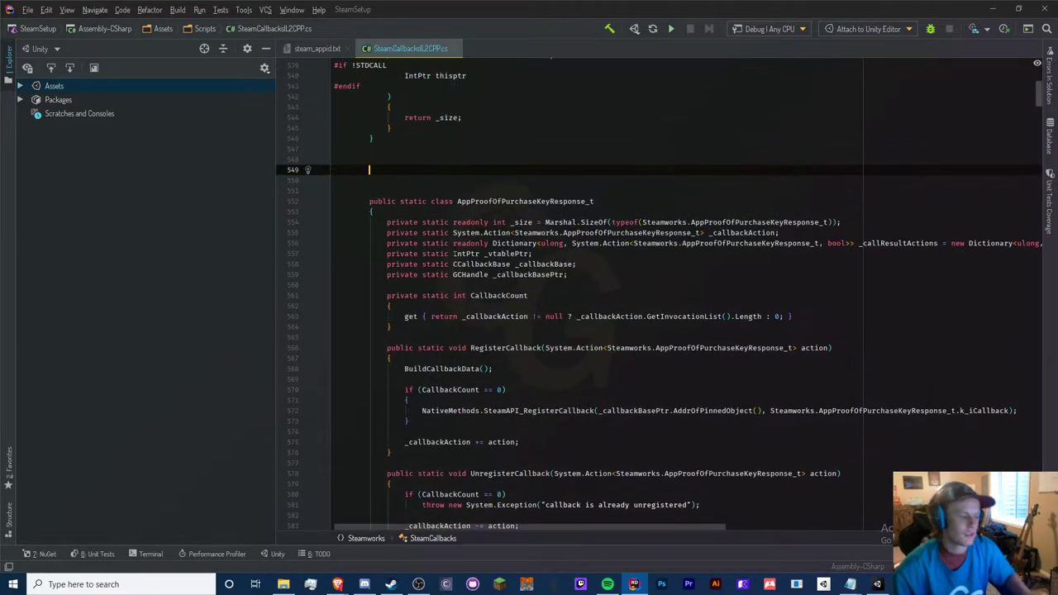
key(alt+Tab)
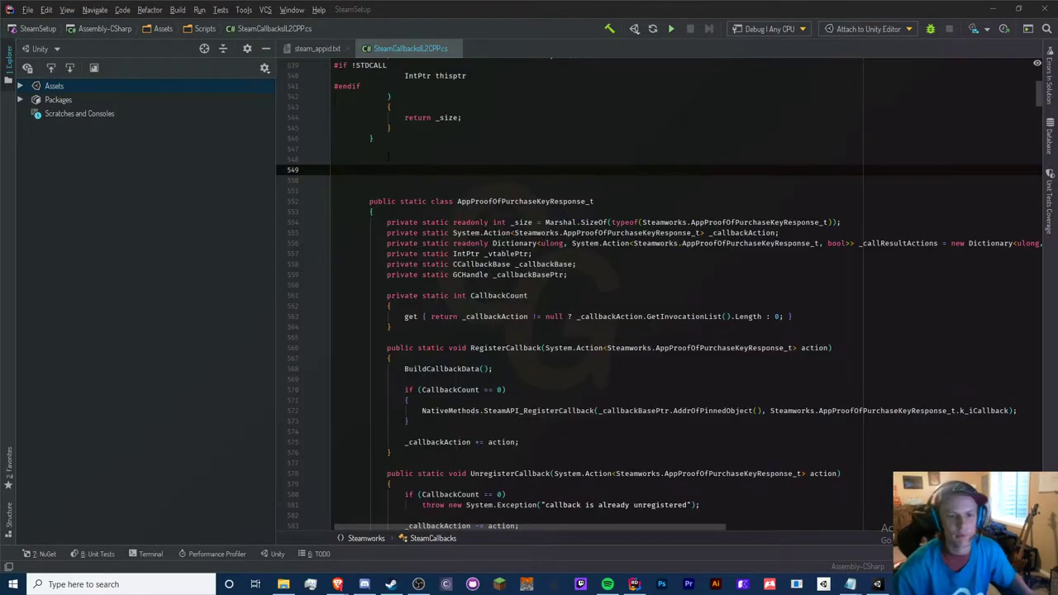
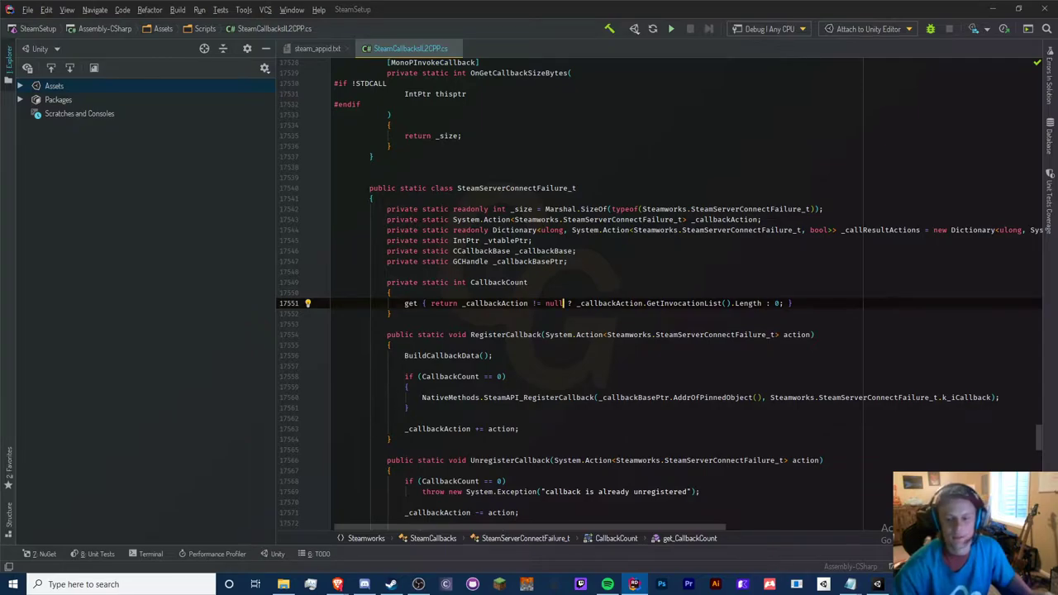
Jump from Unity's CS0234 errors at 17306,65 and 21150,65 to their code lines in Rider
key(alt+Tab)
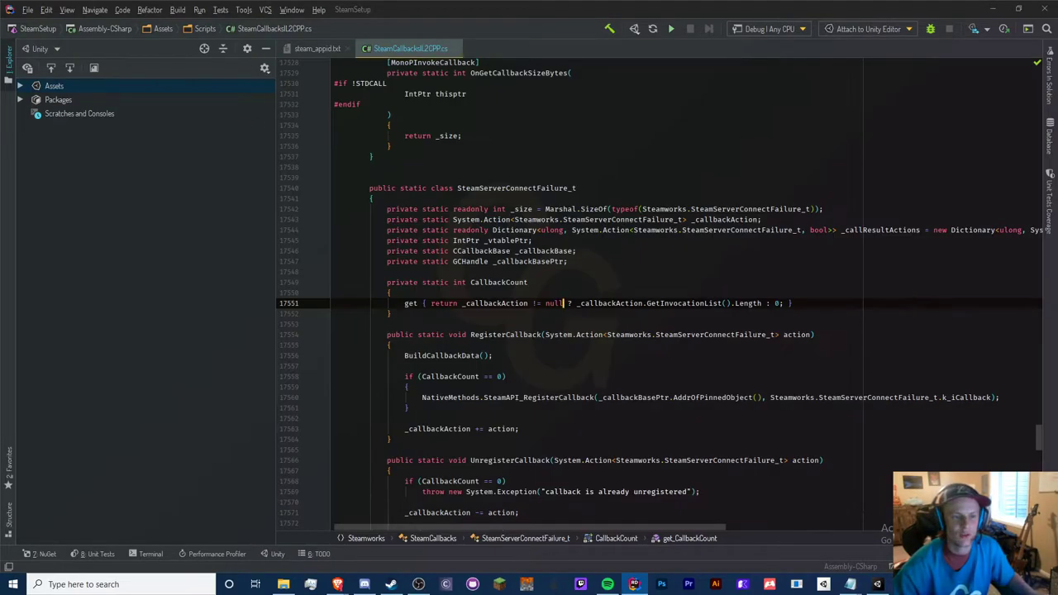
key(alt+Tab)
drag(496, 8, 692, 15)
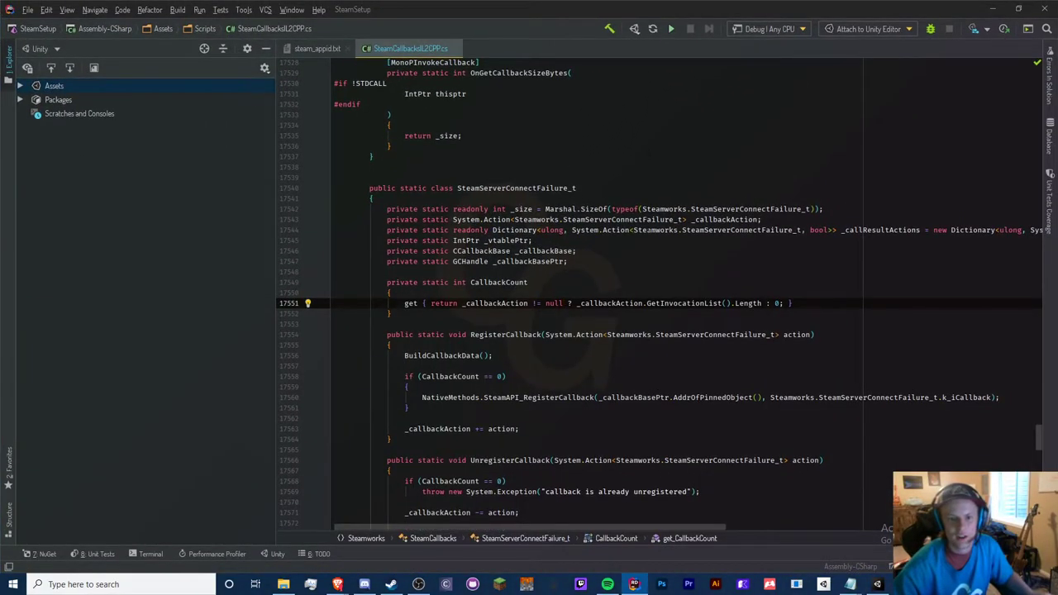
key(alt+Tab)
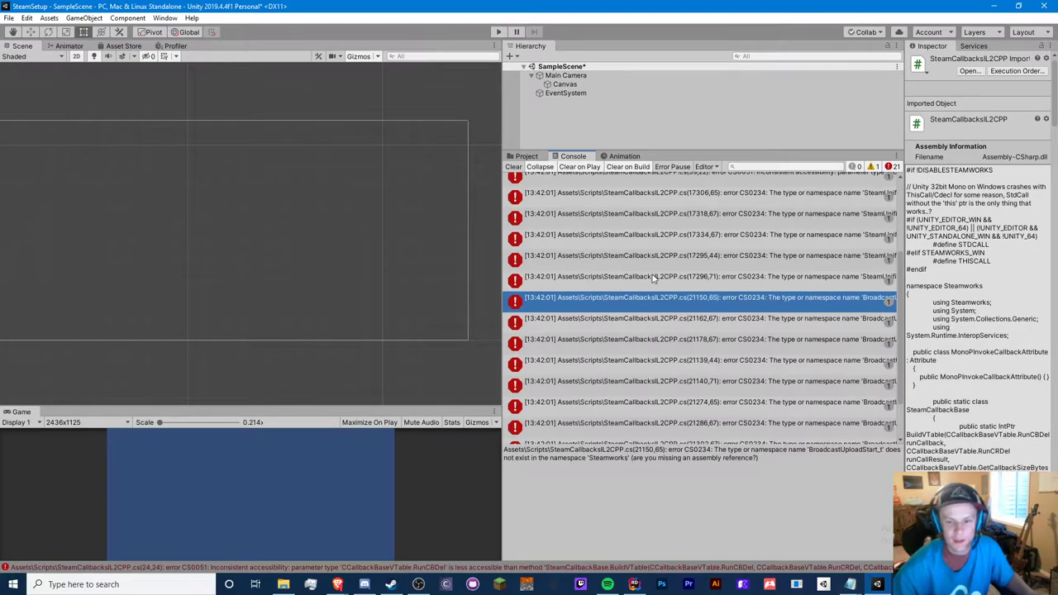
click(653, 277)
scroll(701, 323, up, 3)
click(713, 239)
click(713, 258)
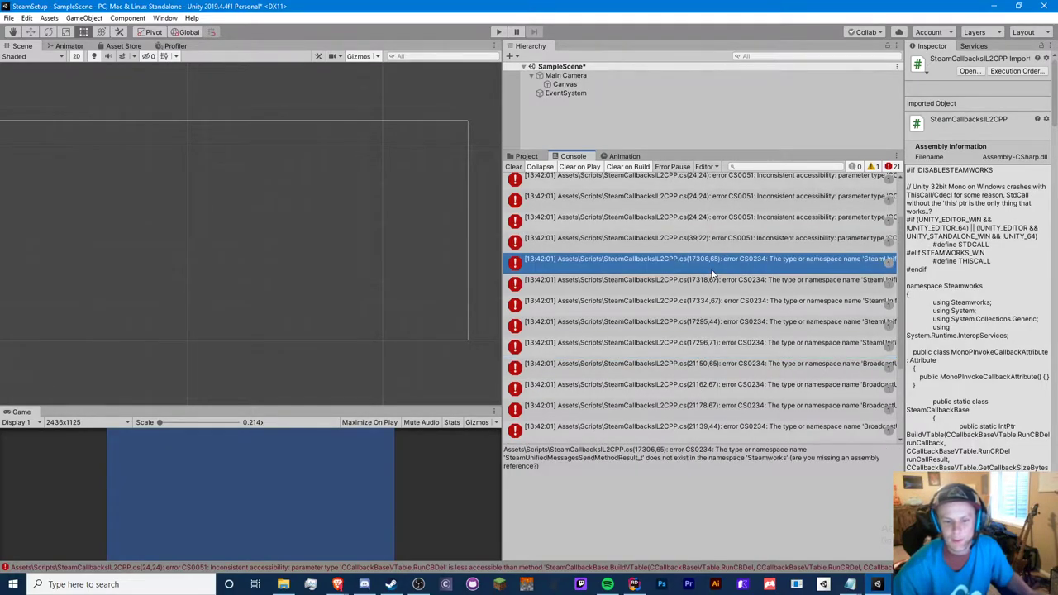
double_click(630, 261)
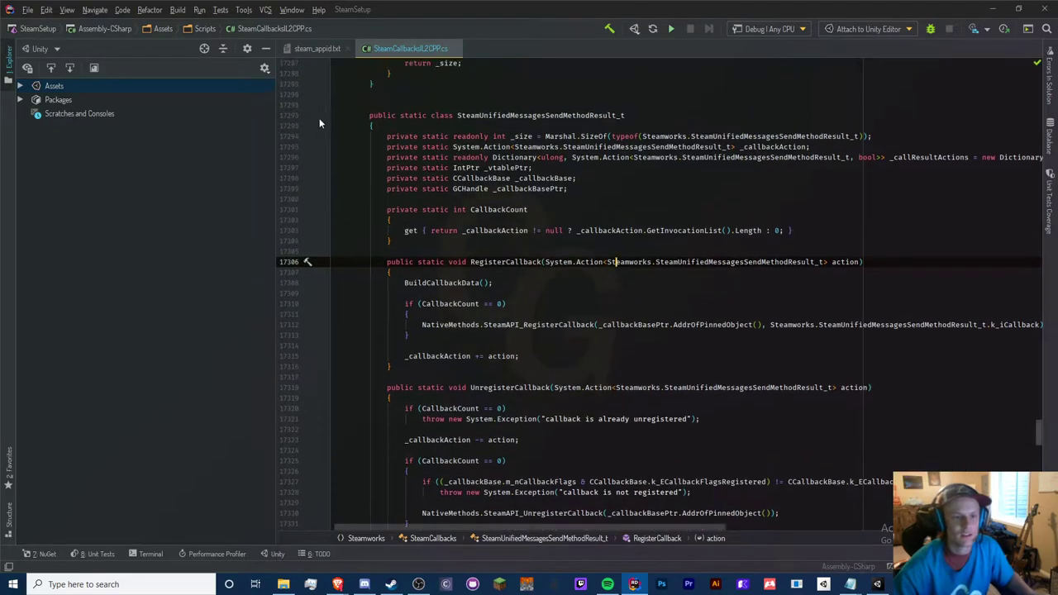
key(alt+Tab)
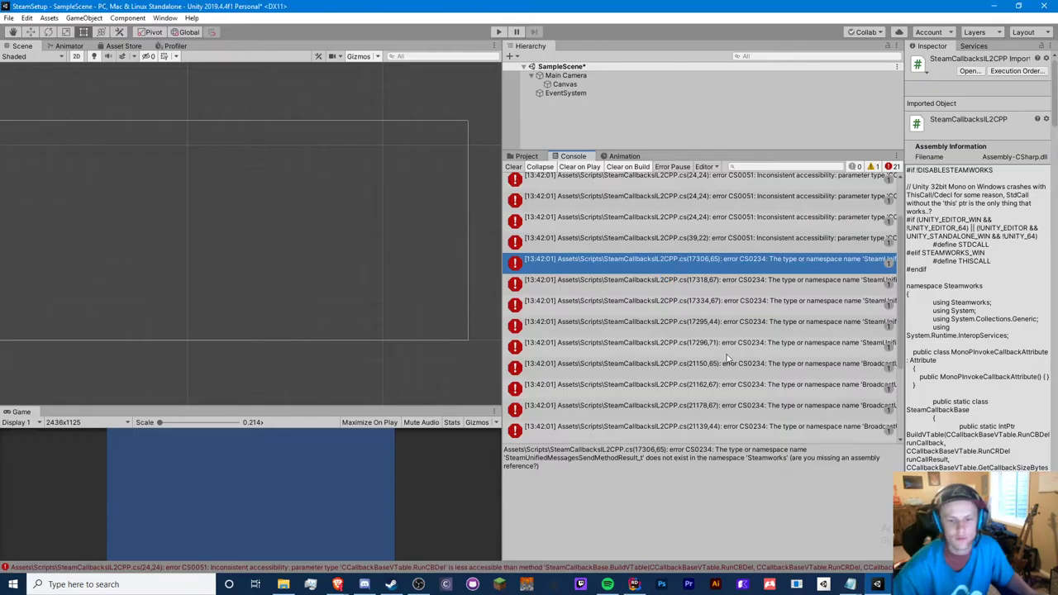
double_click(740, 370)
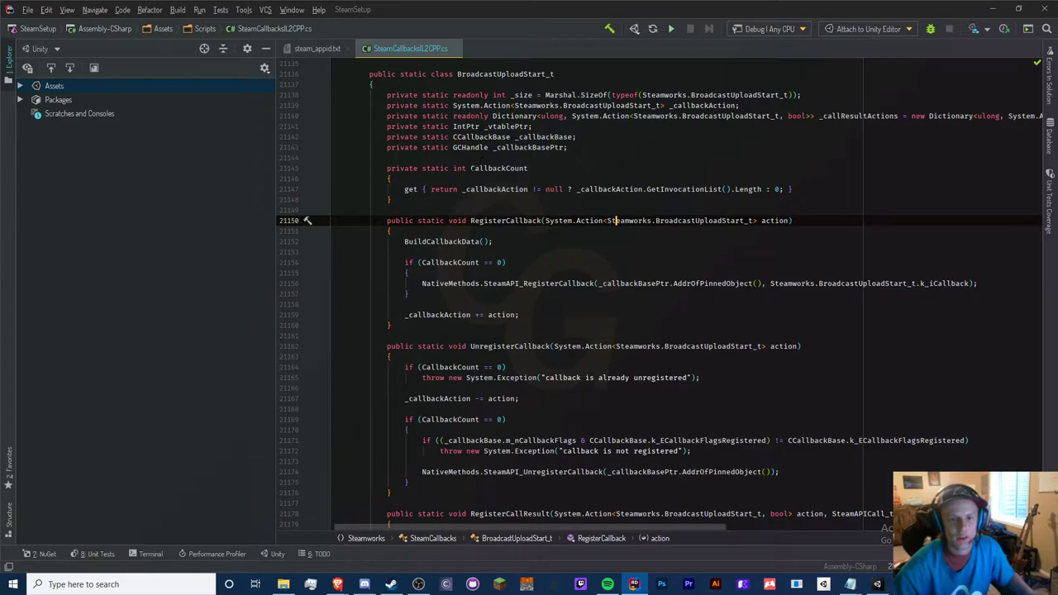
Delete the BroadcastUploadStart_t class and its leftover empty line
drag(370, 136, 372, 284)
key(Delete)
scroll(712, 306, up, 8)
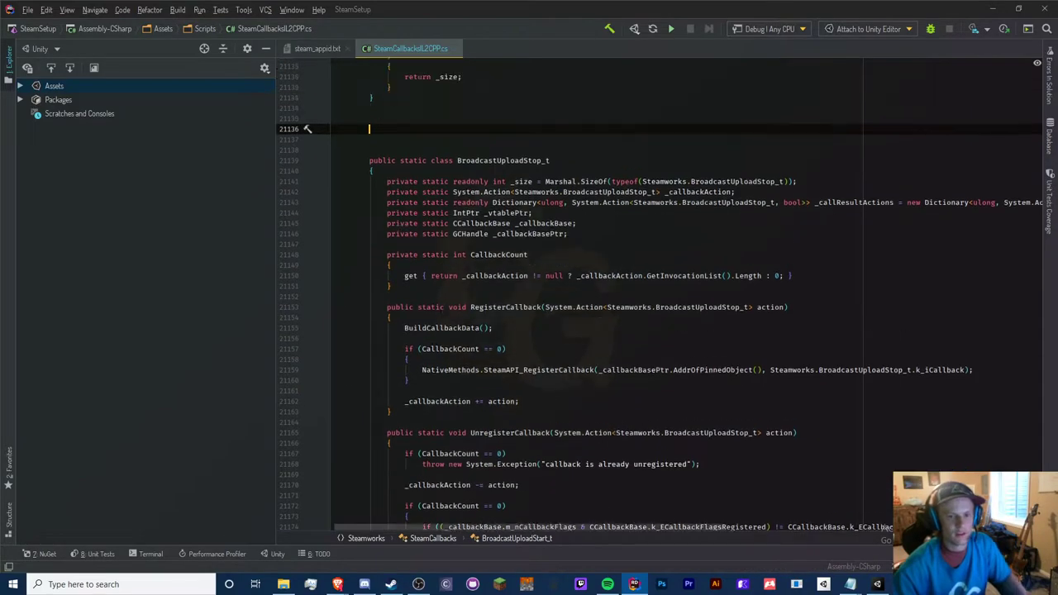
key(BackSpace)
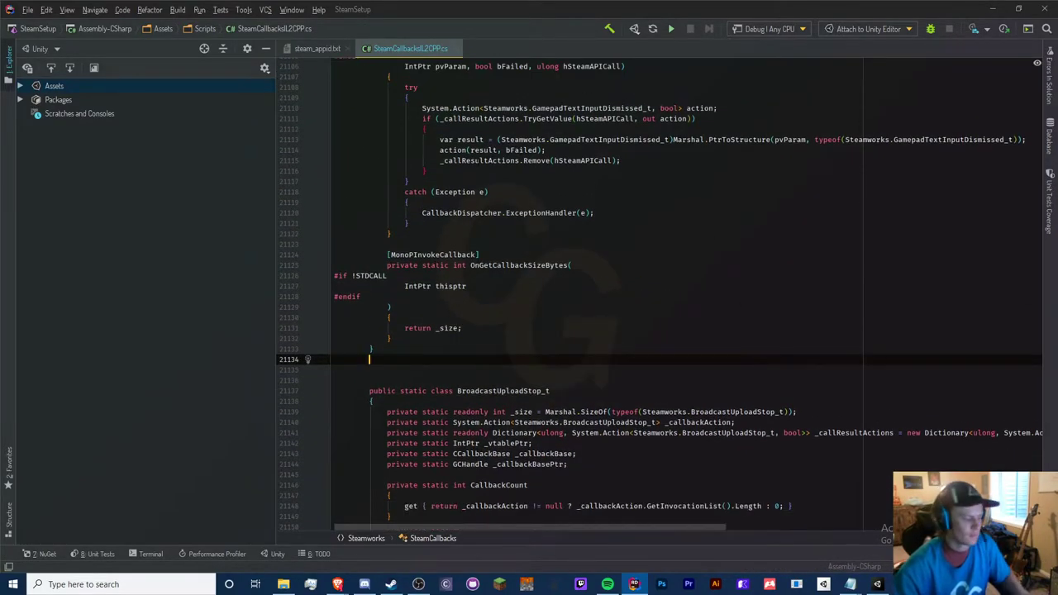
Find 'steamuni' and delete the SteamUnifiedMessagesSendMethodResult_t class with its blank lines
key(ctrl+f)
text(steamuni)
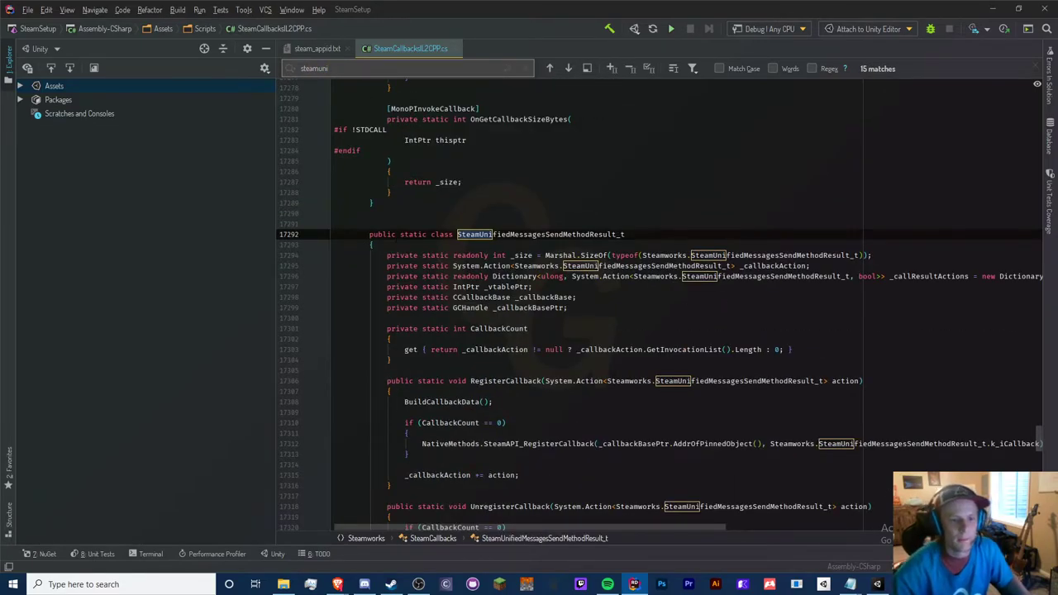
key(shift+Down)
key(shift+Down)
key(shift+Down)
key(shift+Down)
key(shift+Down)
key(shift+Down)
key(shift+Down)
key(shift+Down)
key(shift+Down)
key(shift+Down)
key(shift+Down)
key(shift+Down)
key(shift+Down)
key(shift+Down)
key(shift+Down)
key(shift+Down)
key(shift+Down)
key(shift+Down)
key(shift+Down)
key(shift+Down)
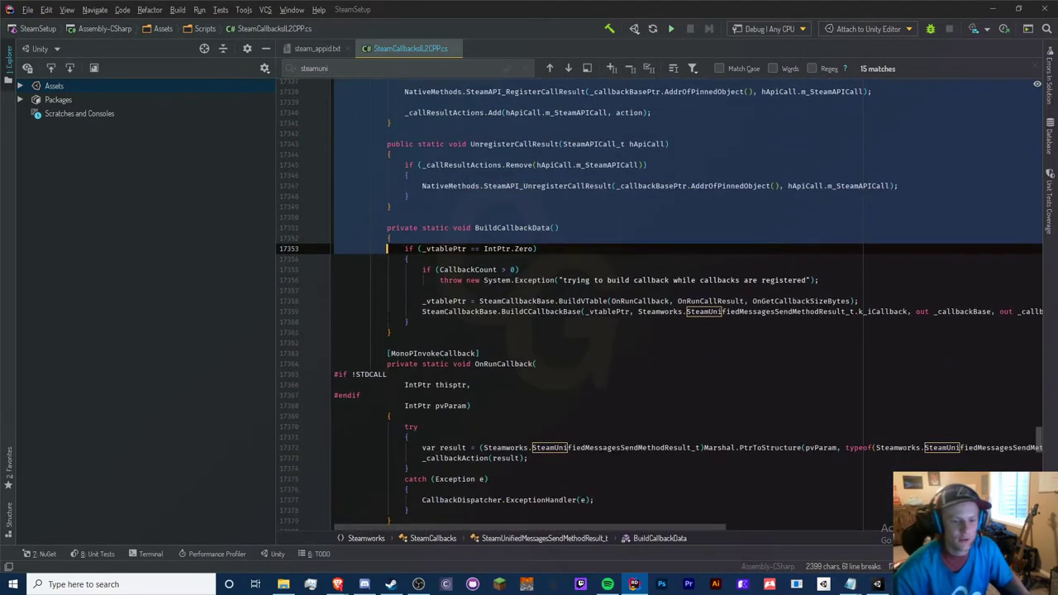
key(shift+Down)
key(shift+Down)
key(shift+Down)
key(shift+Down)
key(shift+Down)
key(shift+Down)
key(shift+Down)
key(shift+Down)
key(shift+Down)
key(shift+Down)
key(shift+Down)
key(shift+Down)
key(shift+Down)
key(shift+Down)
key(shift+Down)
key(shift+Down)
key(shift+Down)
key(shift+Down)
key(shift+Down)
key(shift+Down)
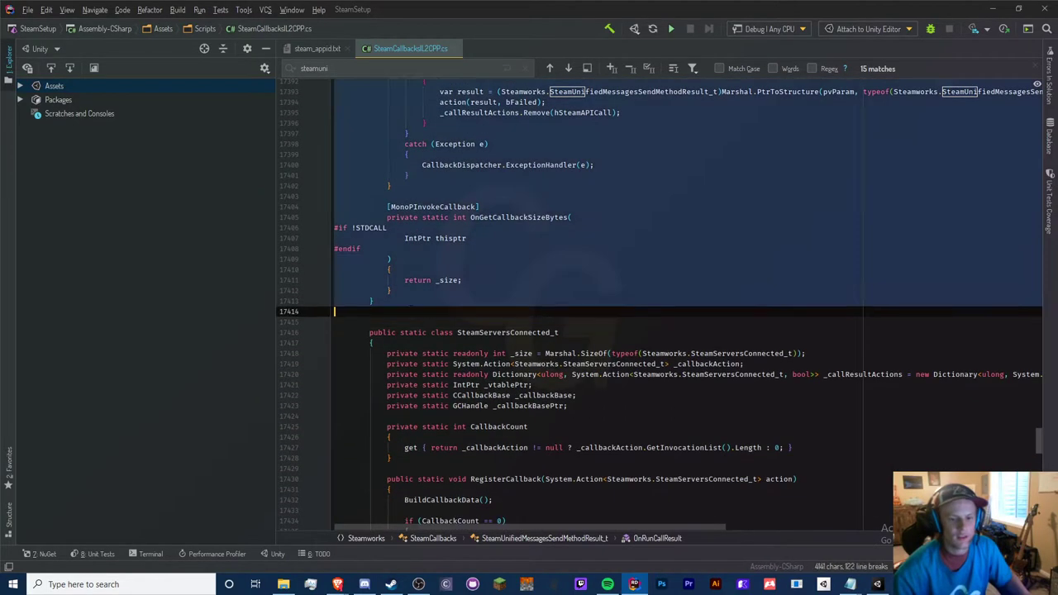
key(Delete)
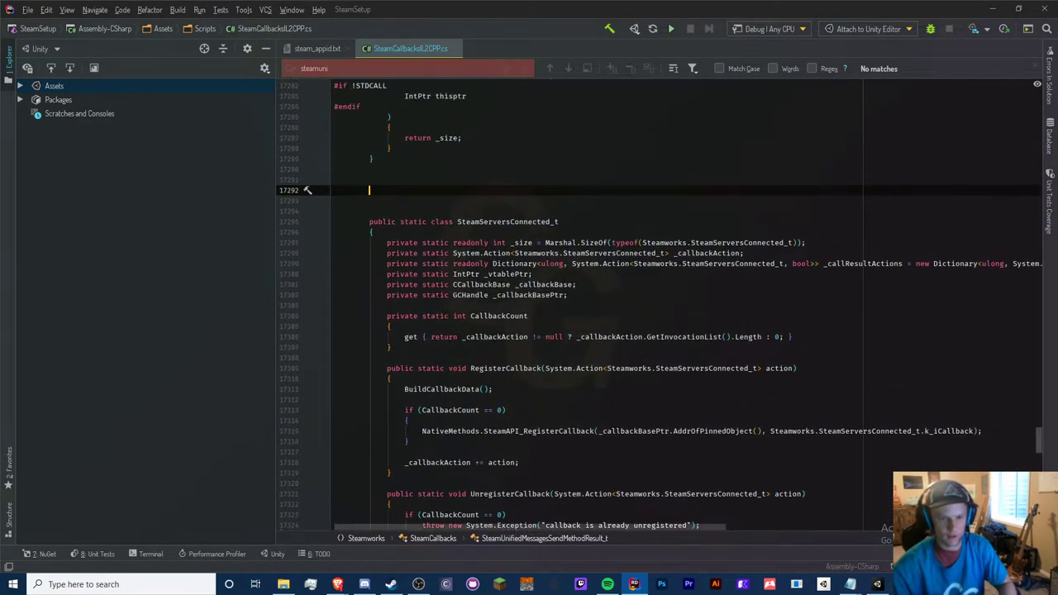
key(BackSpace)
key(BackSpace)
key(BackSpace)
key(BackSpace)
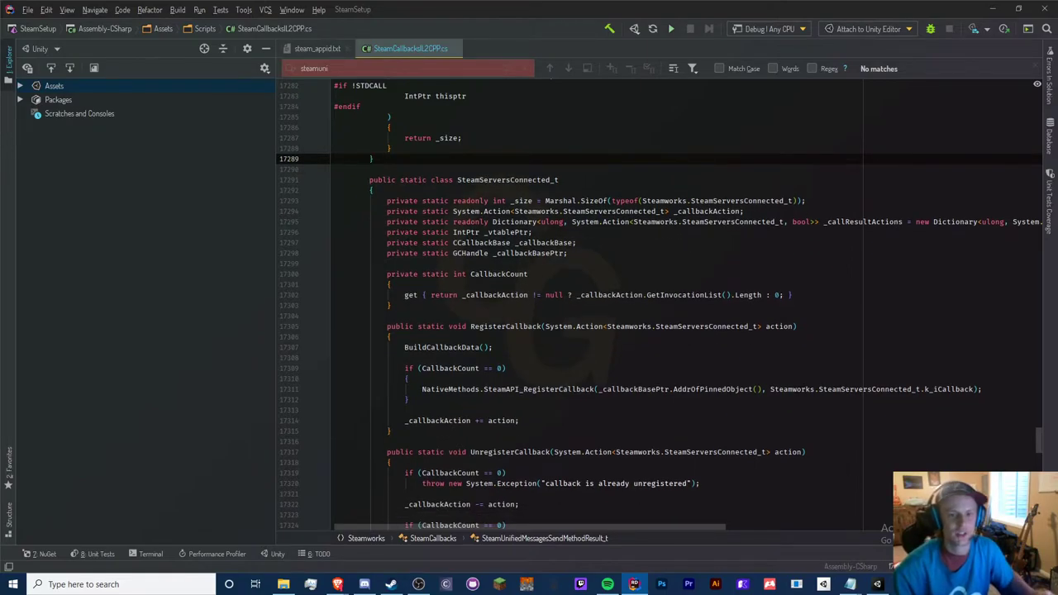
key(alt+Tab)
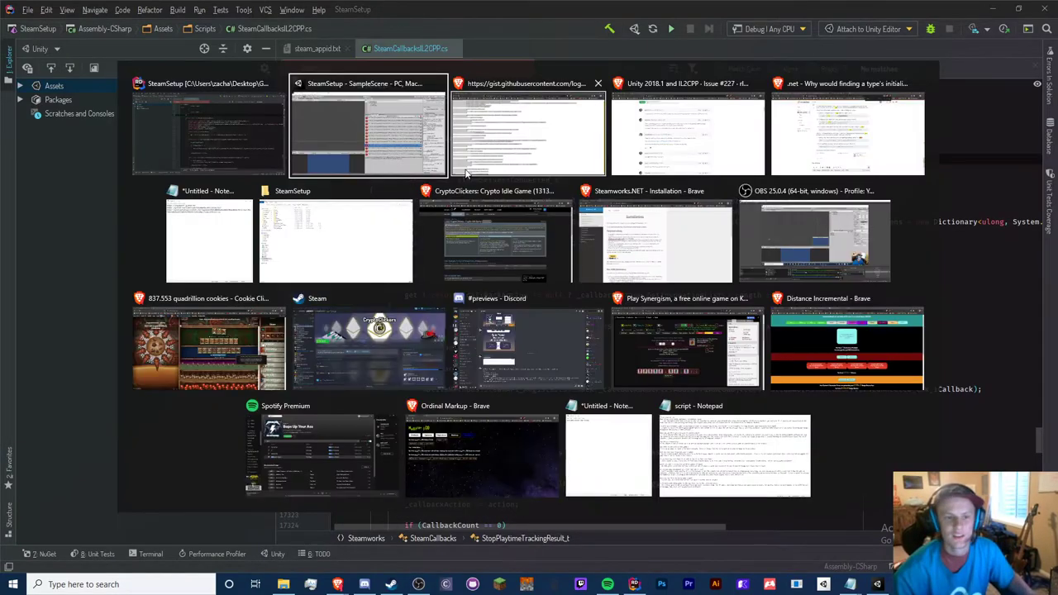
key(alt+Tab)
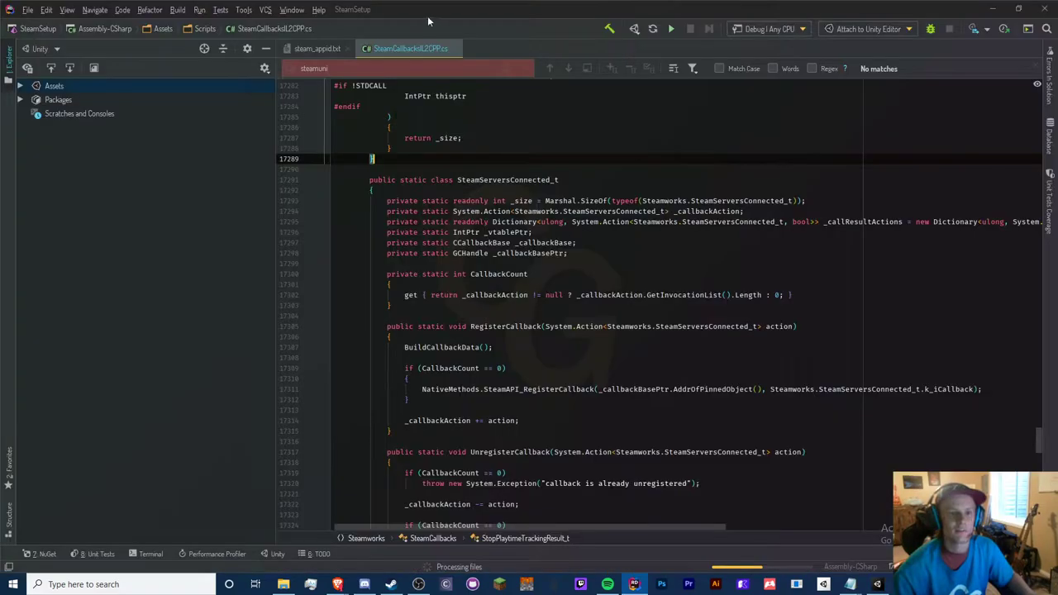
key(alt+Tab)
key(Escape)
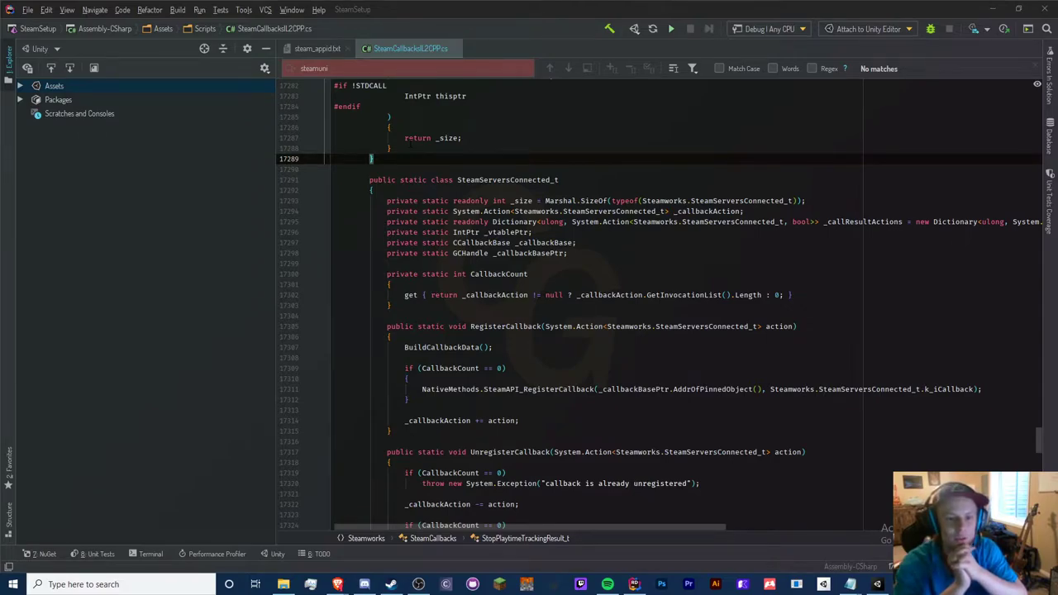
Jump from the 21027 error and delete the BroadcastUploadStop_t class
key(alt+Tab)
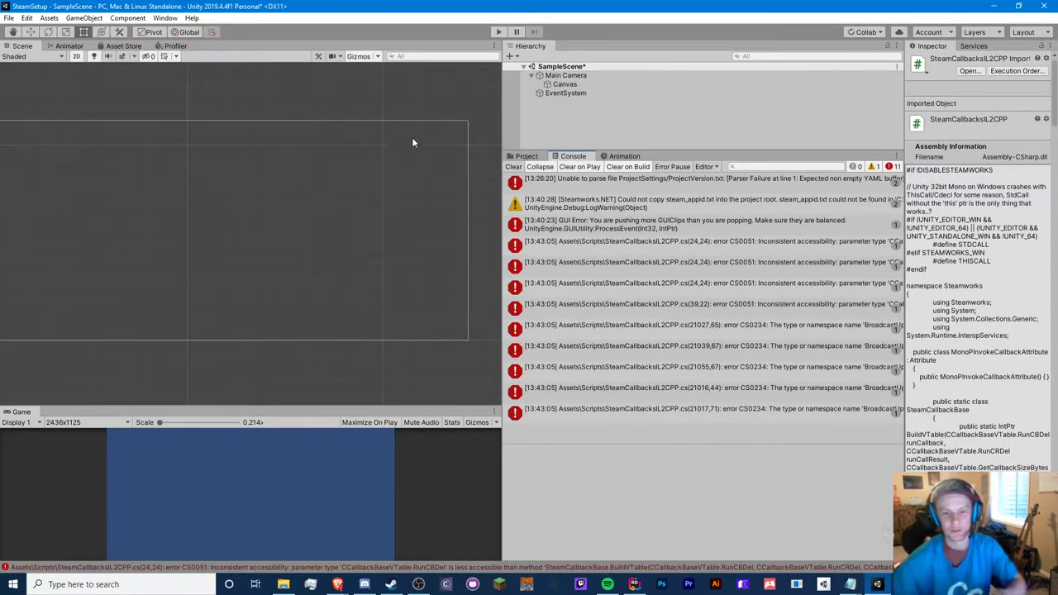
click(740, 322)
double_click(740, 326)
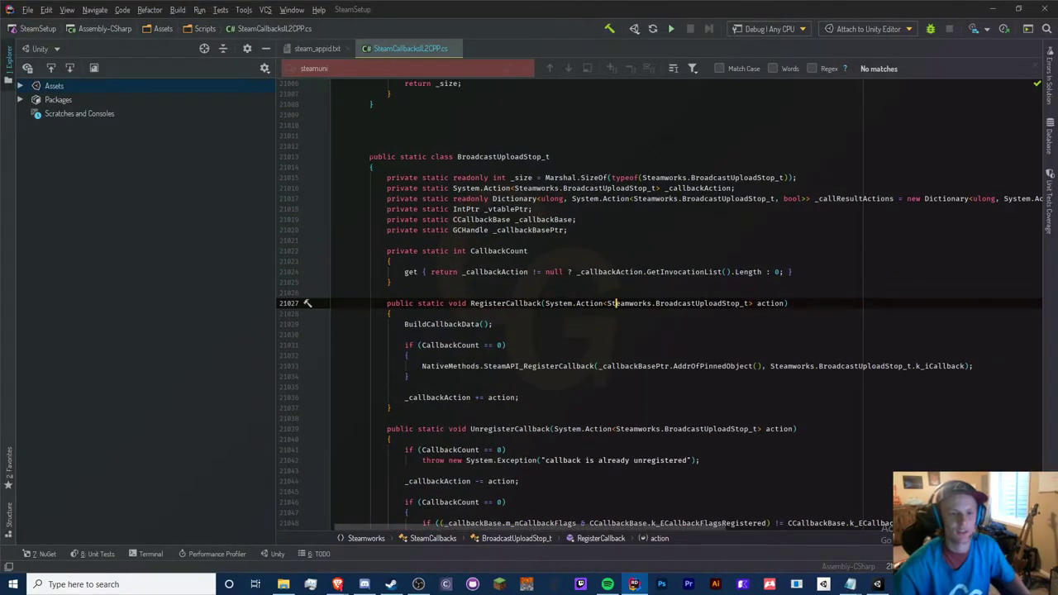
drag(334, 135, 371, 305)
key(Delete)
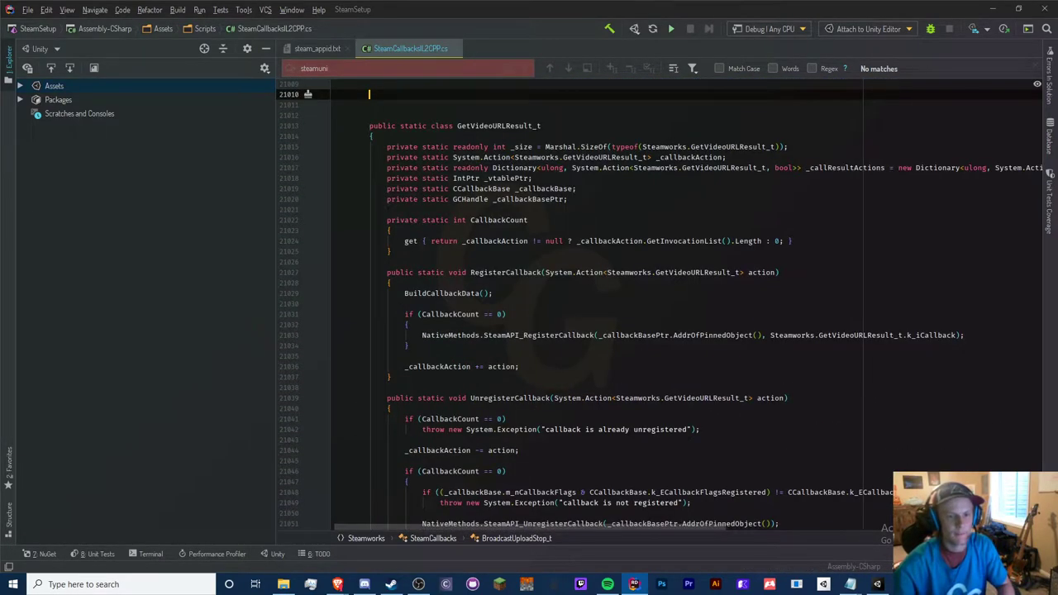
key(BackSpace)
key(alt+Tab)
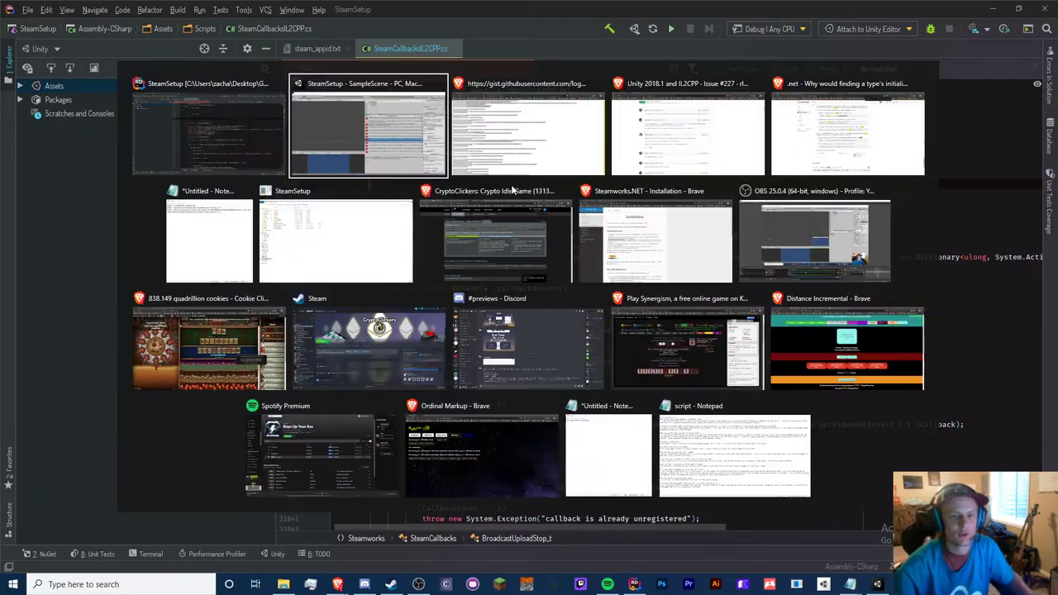
key(alt+Tab)
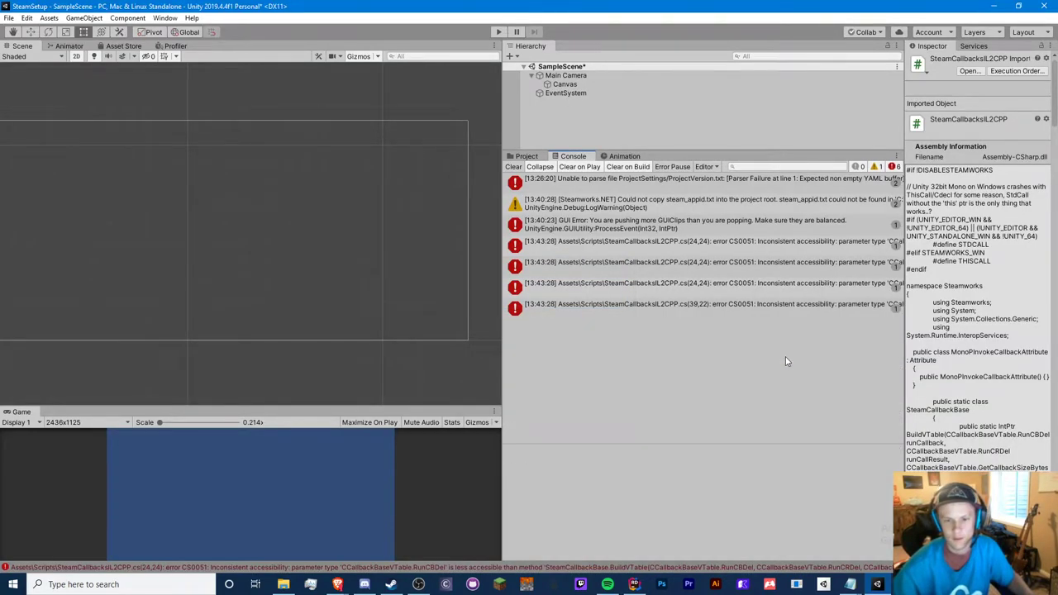
click(766, 278)
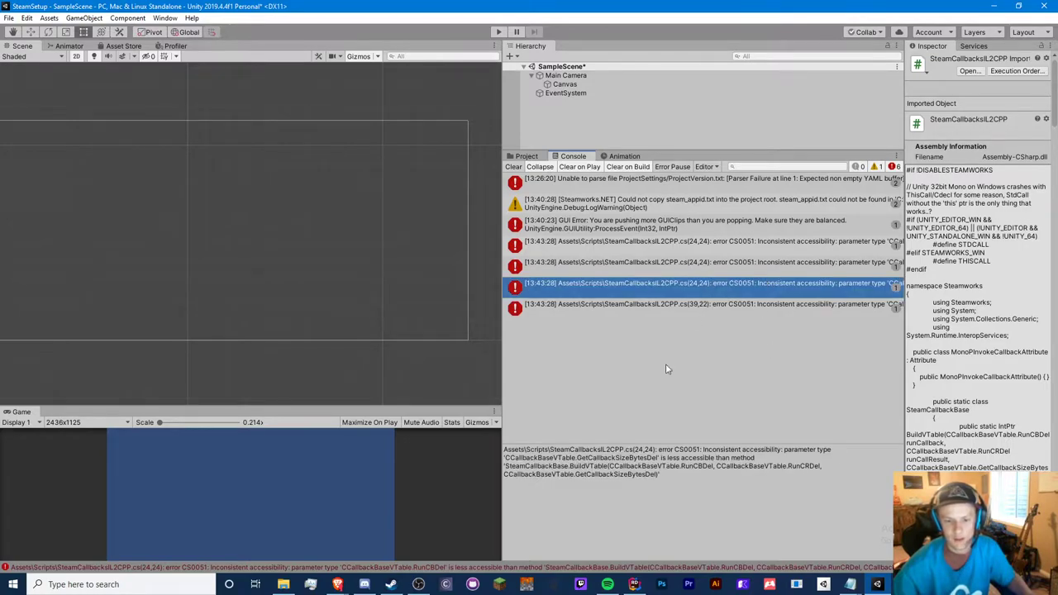
click(719, 261)
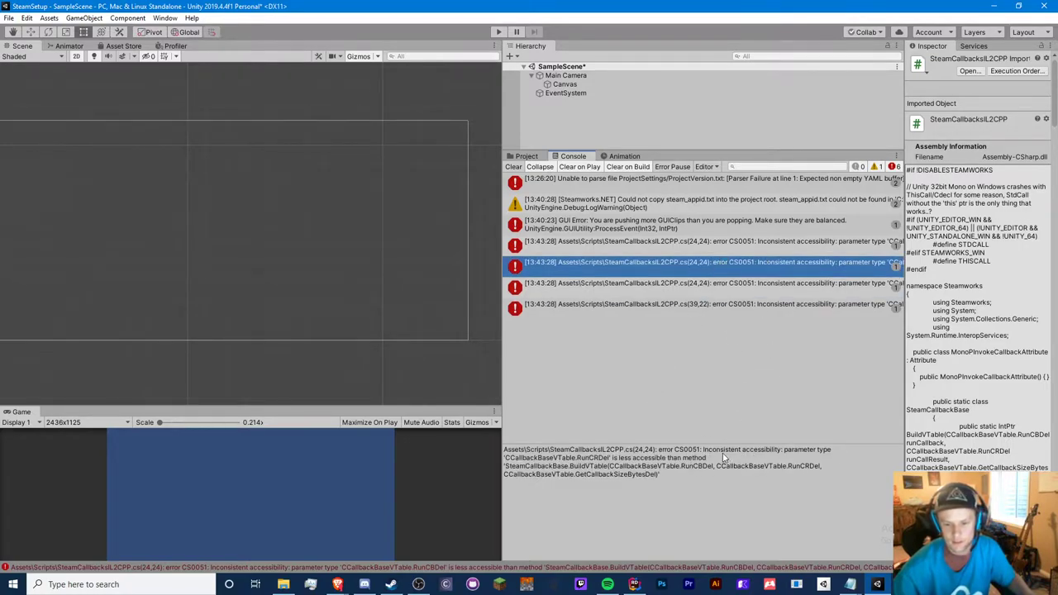
double_click(719, 262)
click(457, 214)
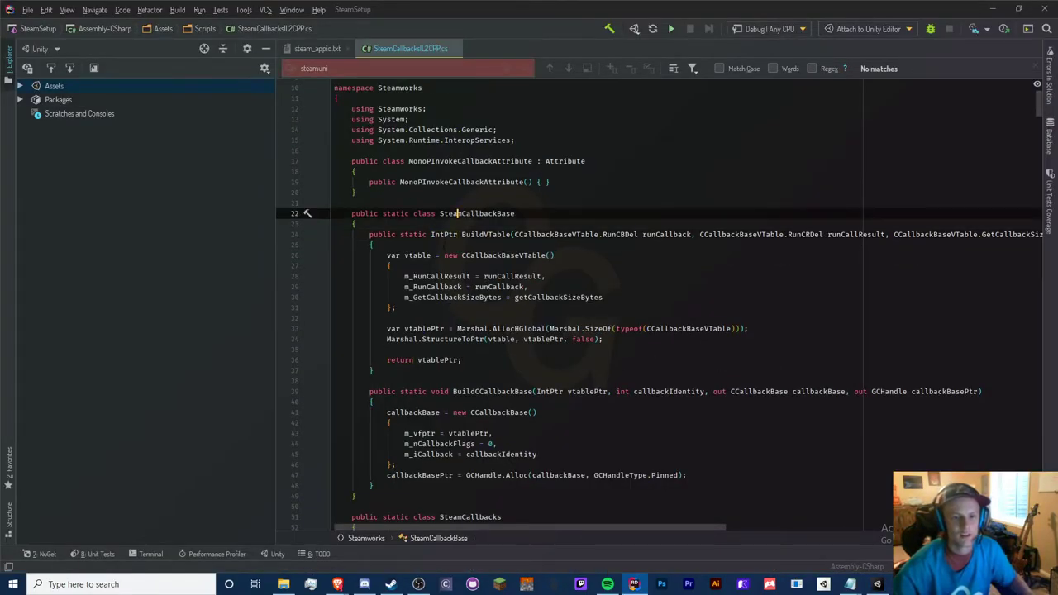
key(alt+Tab)
click(727, 243)
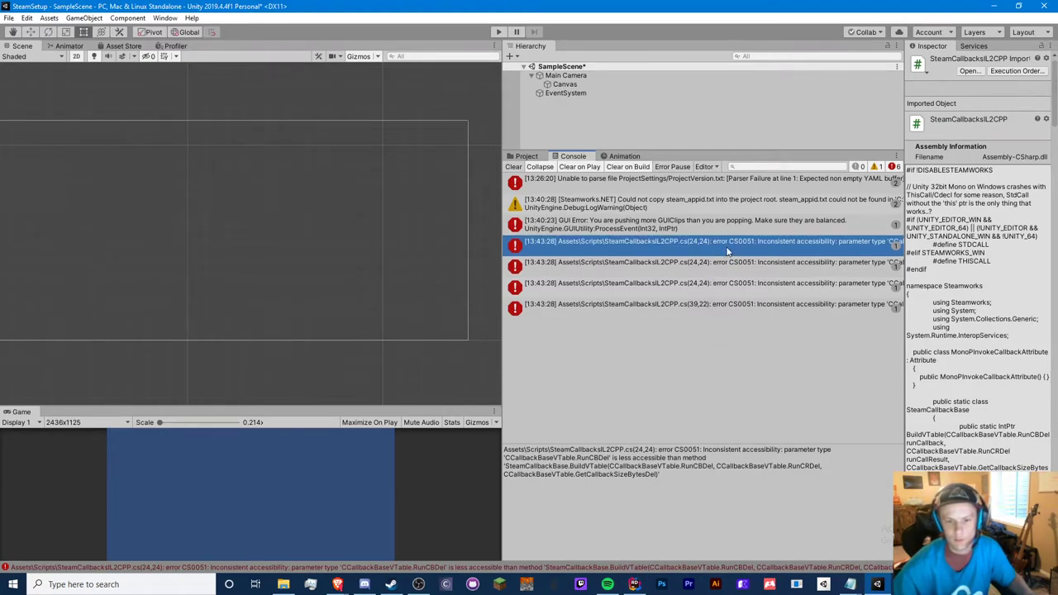
click(514, 166)
double_click(561, 186)
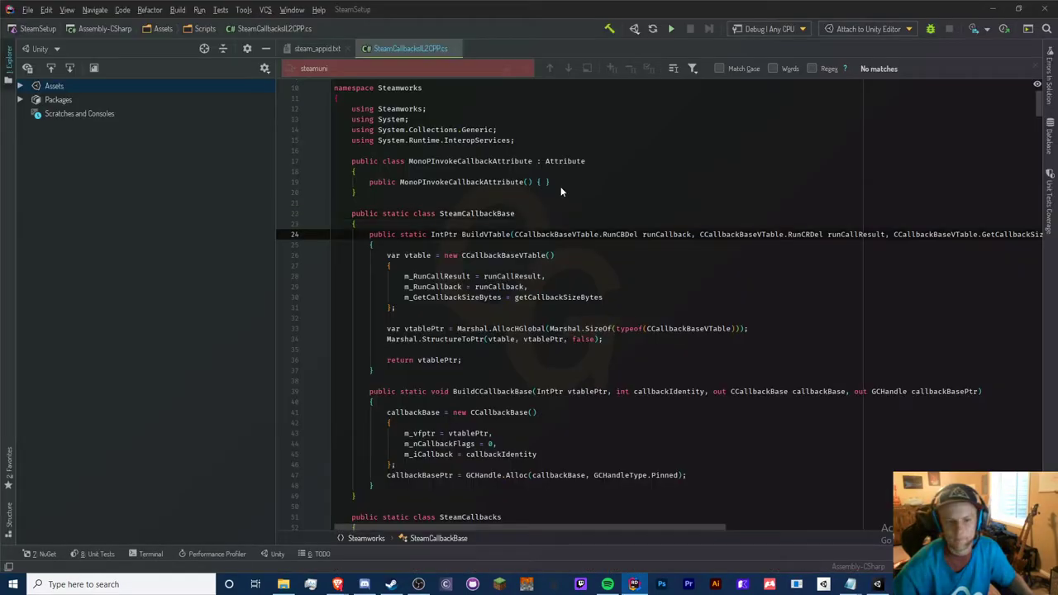
key(alt+Tab)
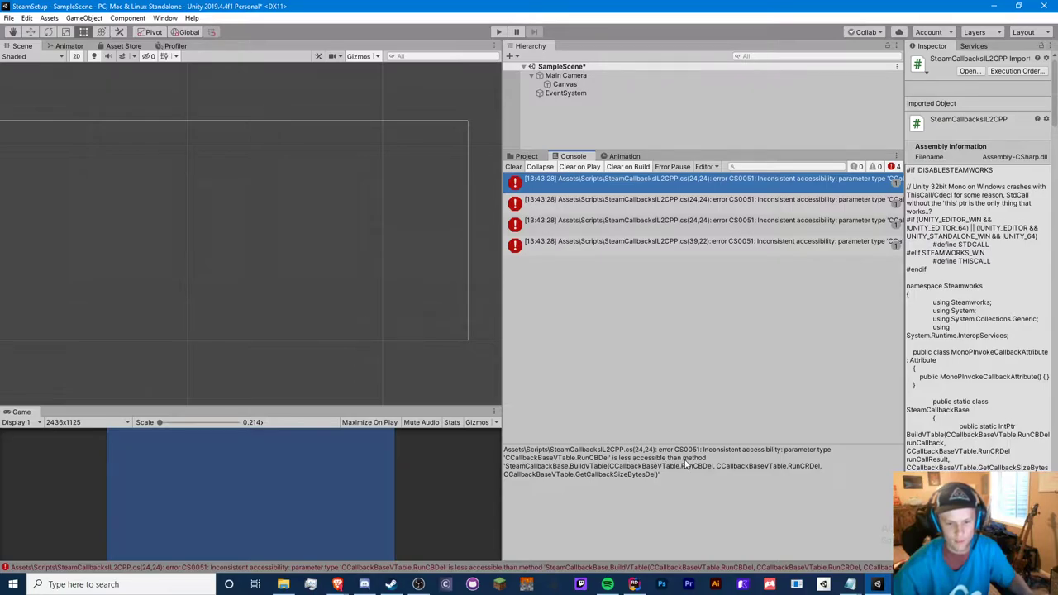
double_click(584, 183)
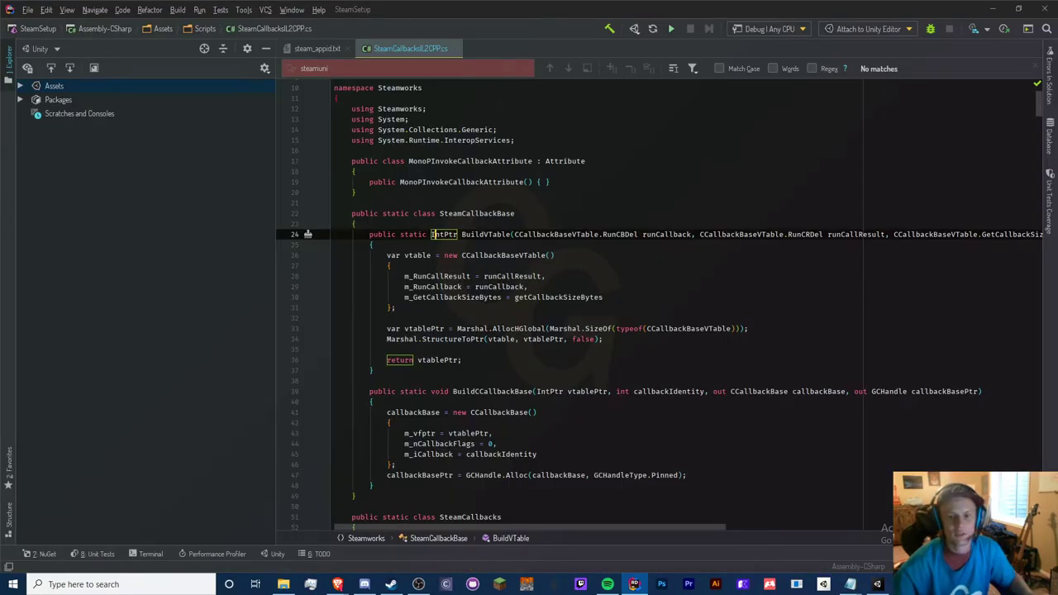
click(667, 234)
key(alt+Return)
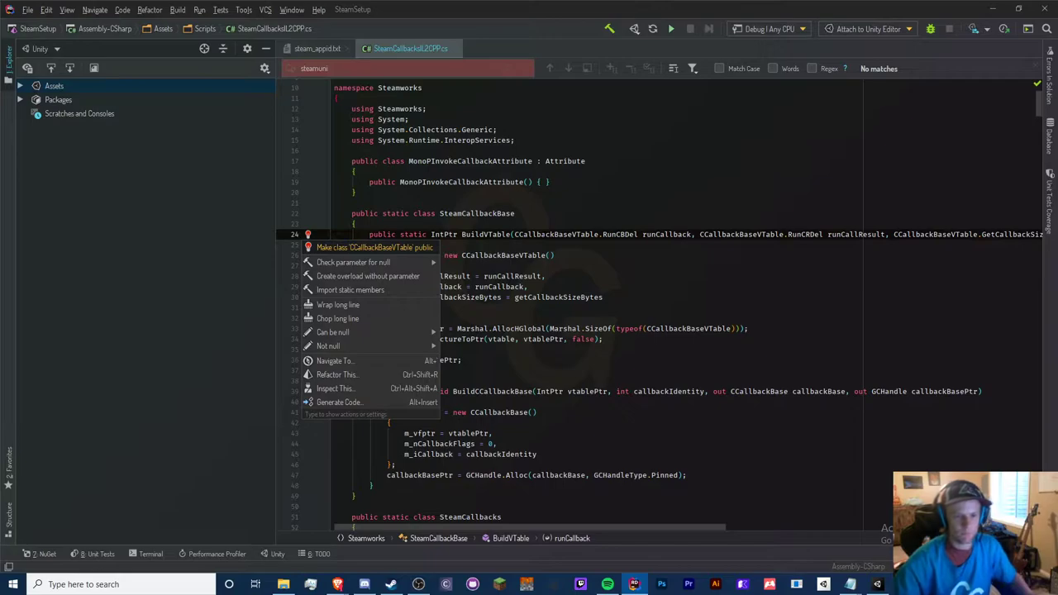
click(335, 203)
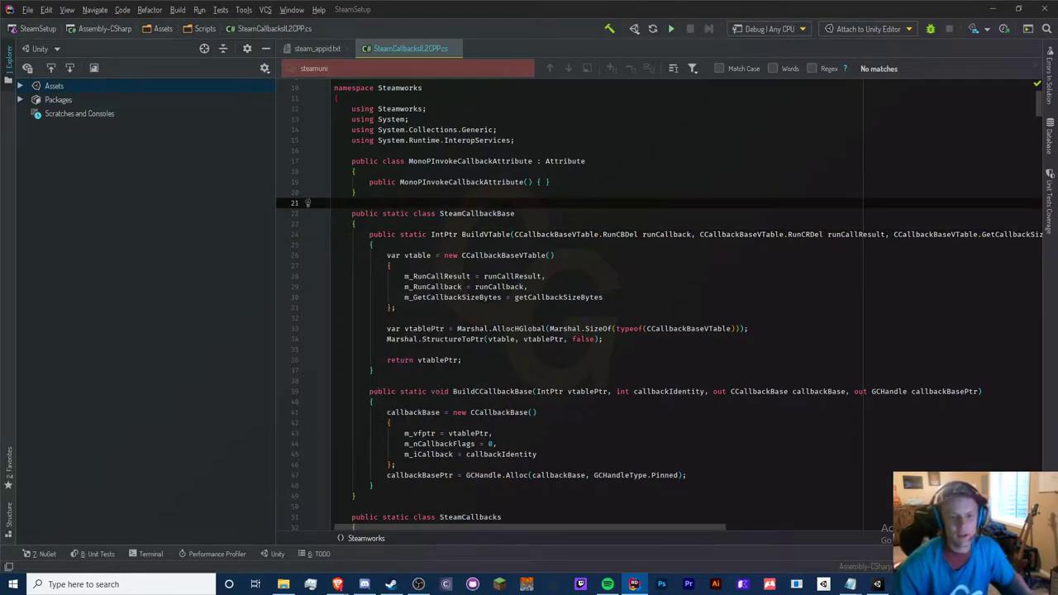
click(576, 234)
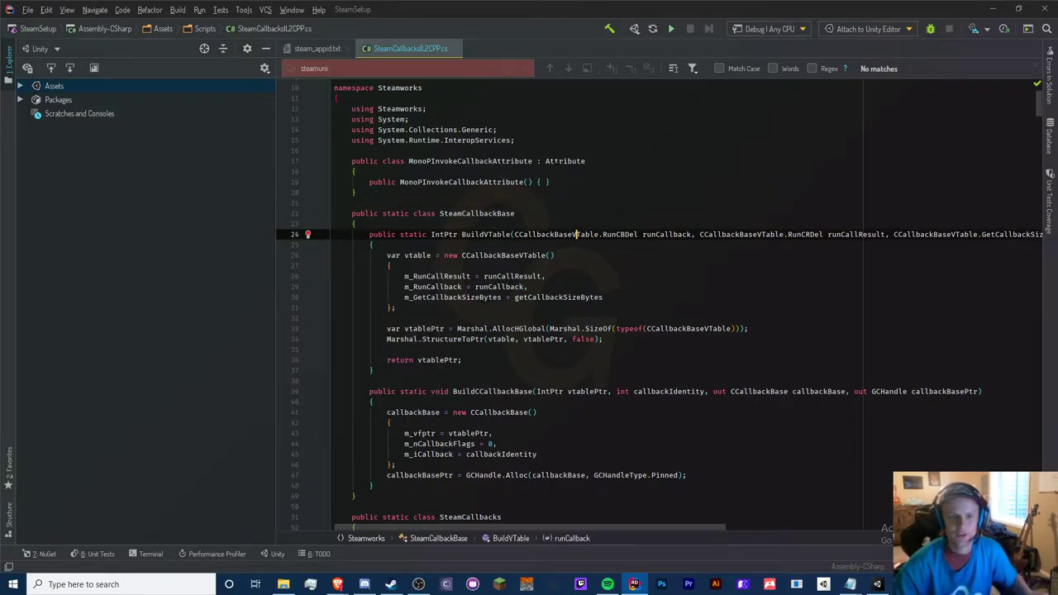
click(515, 139)
click(550, 234)
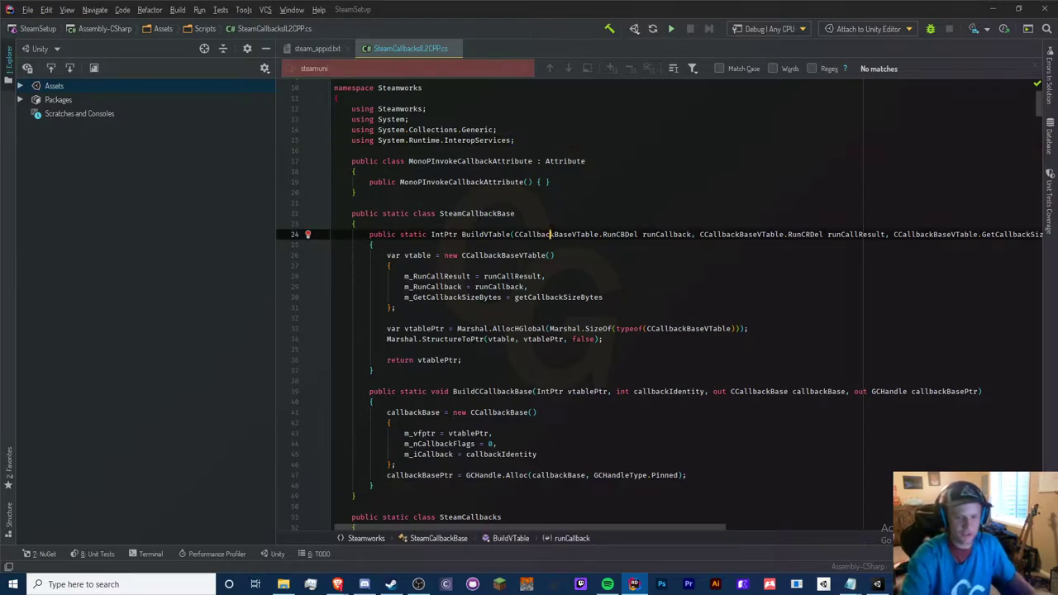
key(alt+Return)
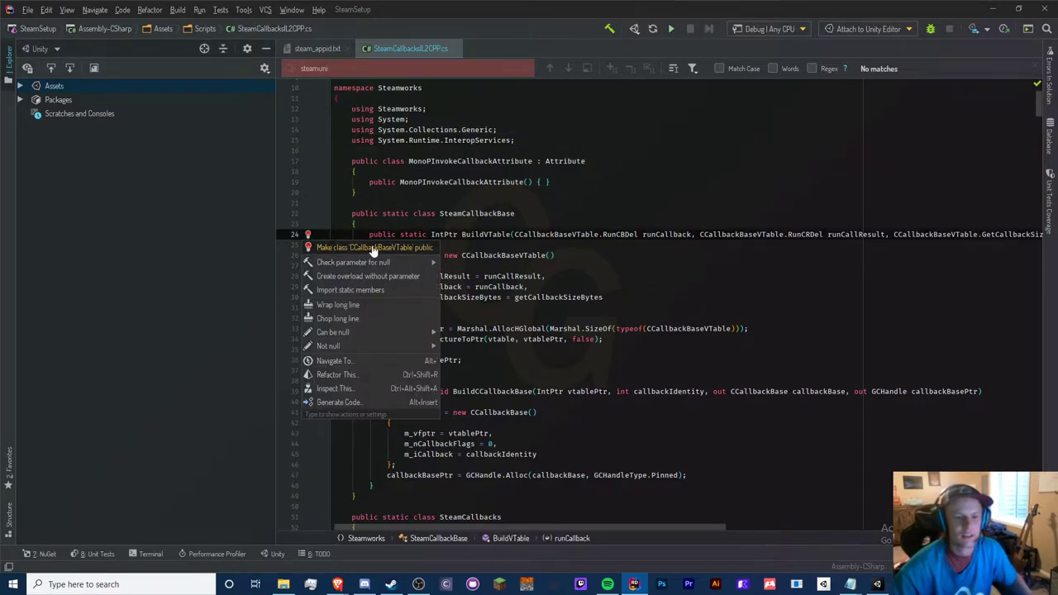
click(335, 202)
double_click(555, 234)
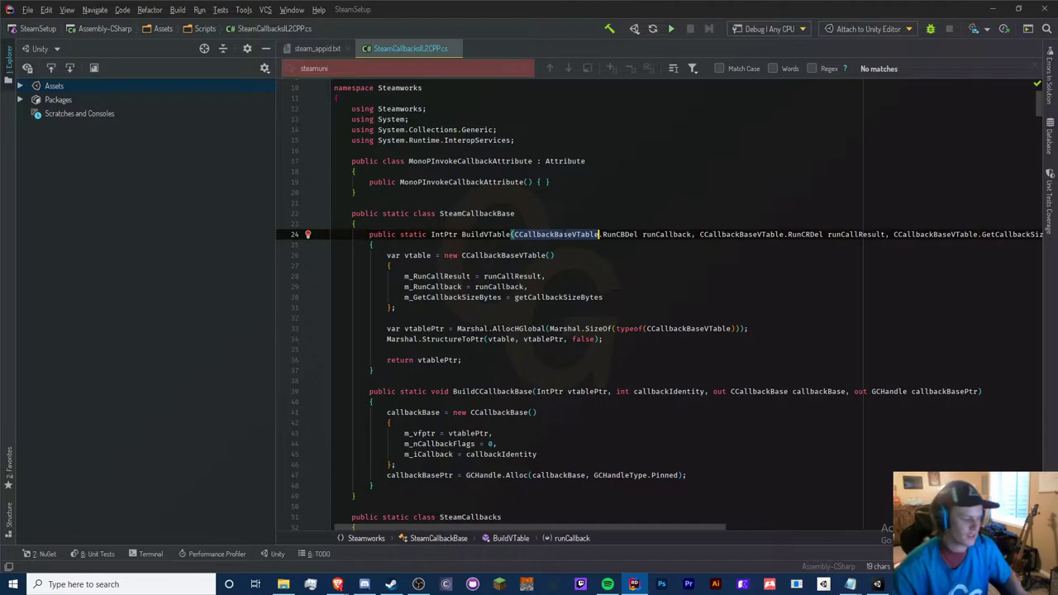
Change CCallbackBaseVTable's declaration from internal to public
key(ctrl+shift+f)
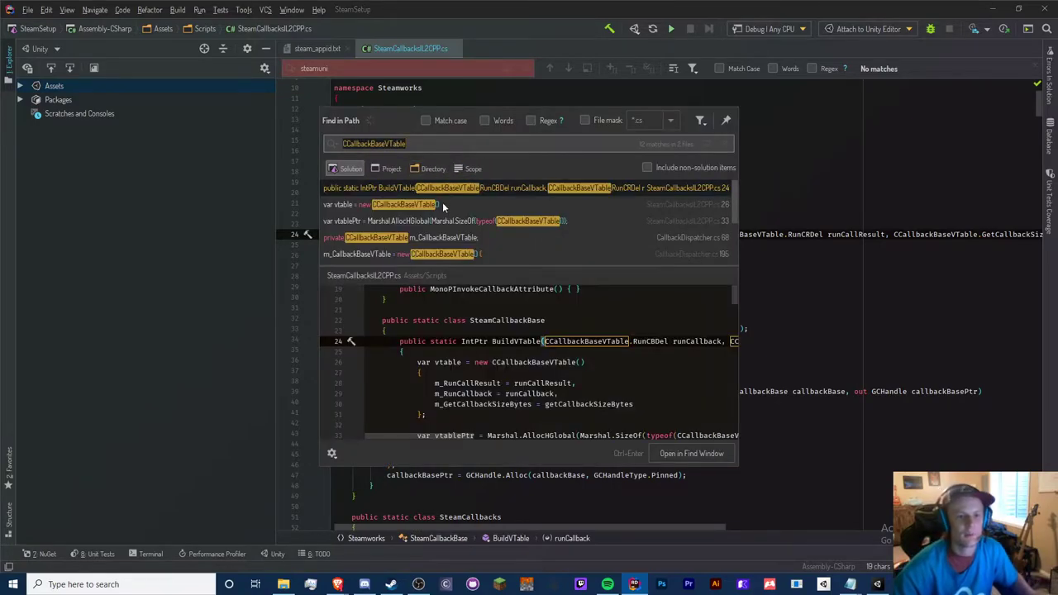
scroll(419, 237, down, 5)
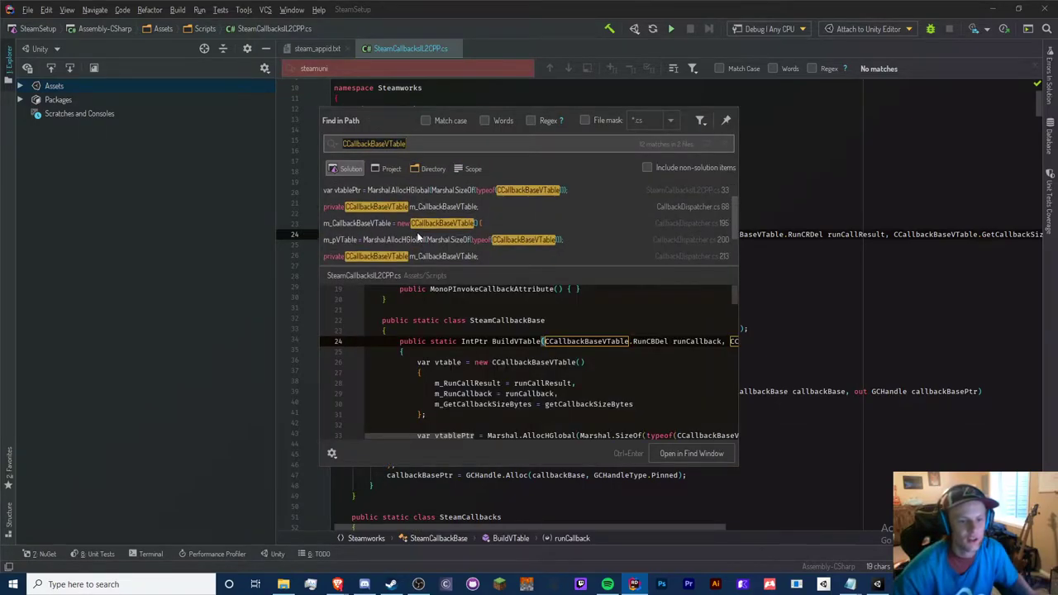
click(351, 257)
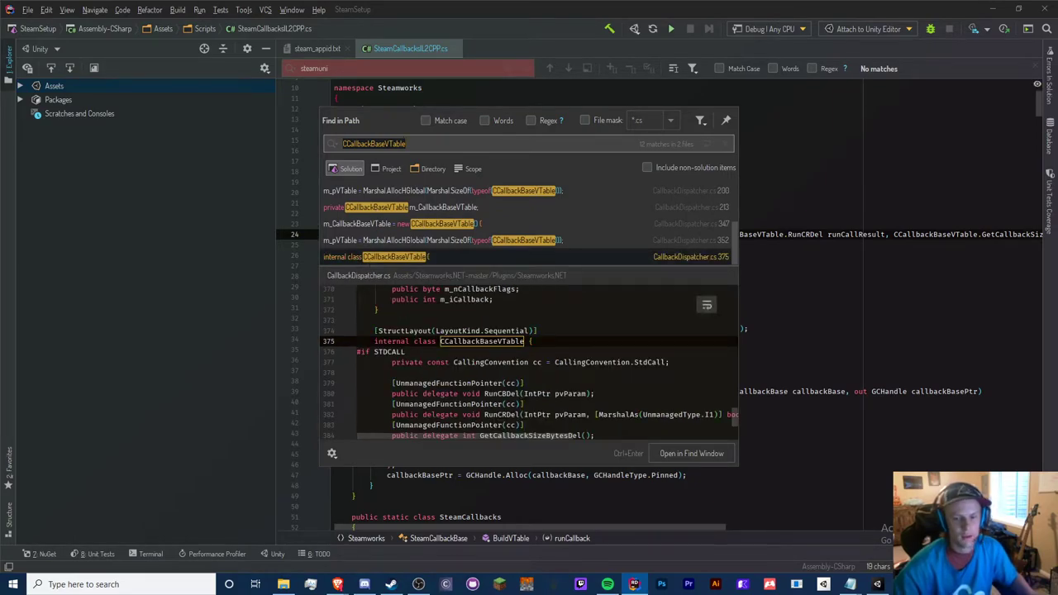
double_click(393, 341)
text(public)
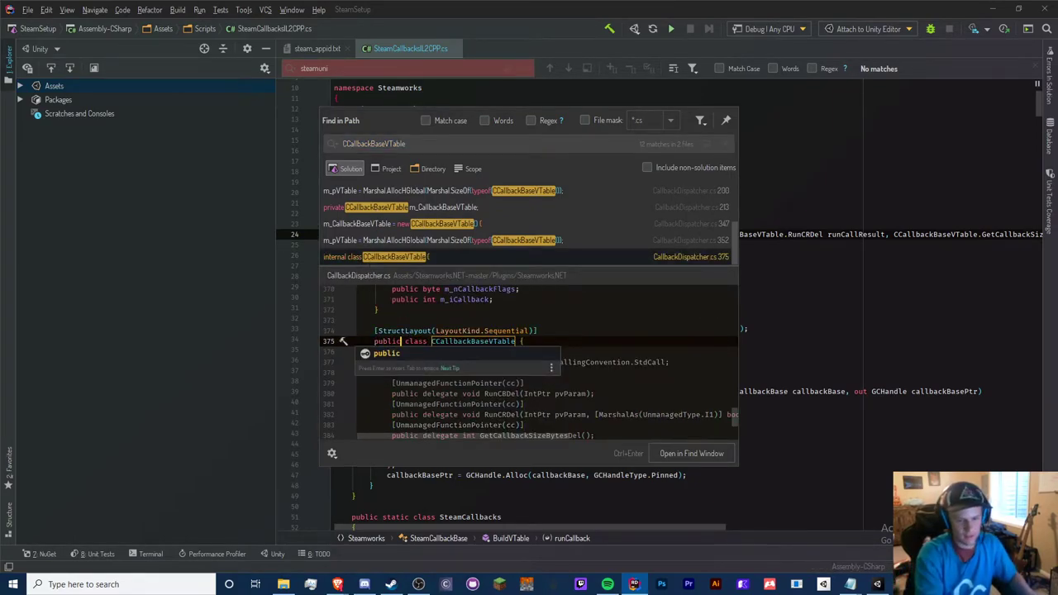
click(360, 320)
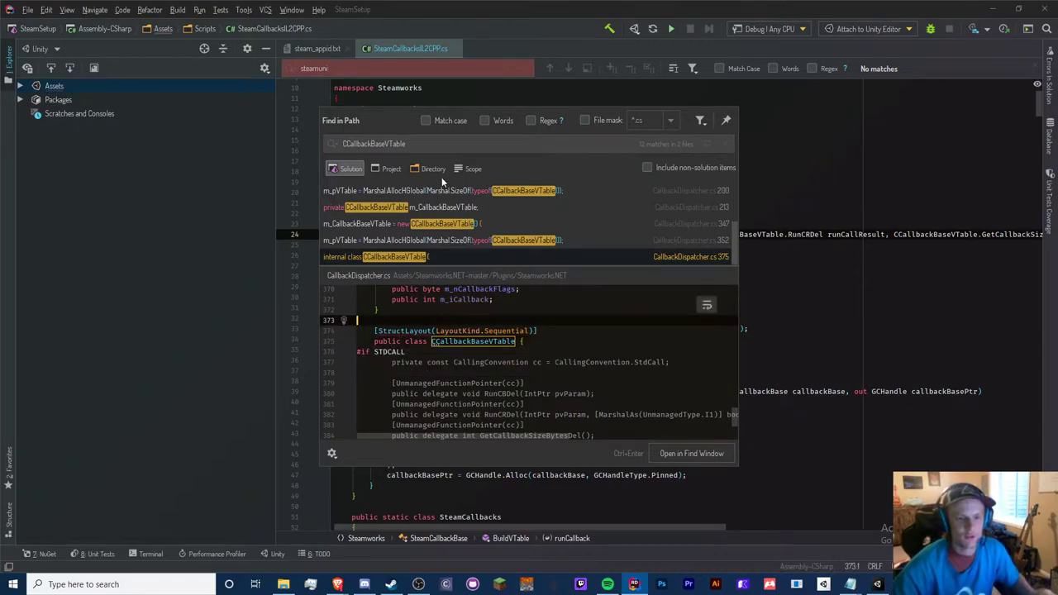
click(463, 341)
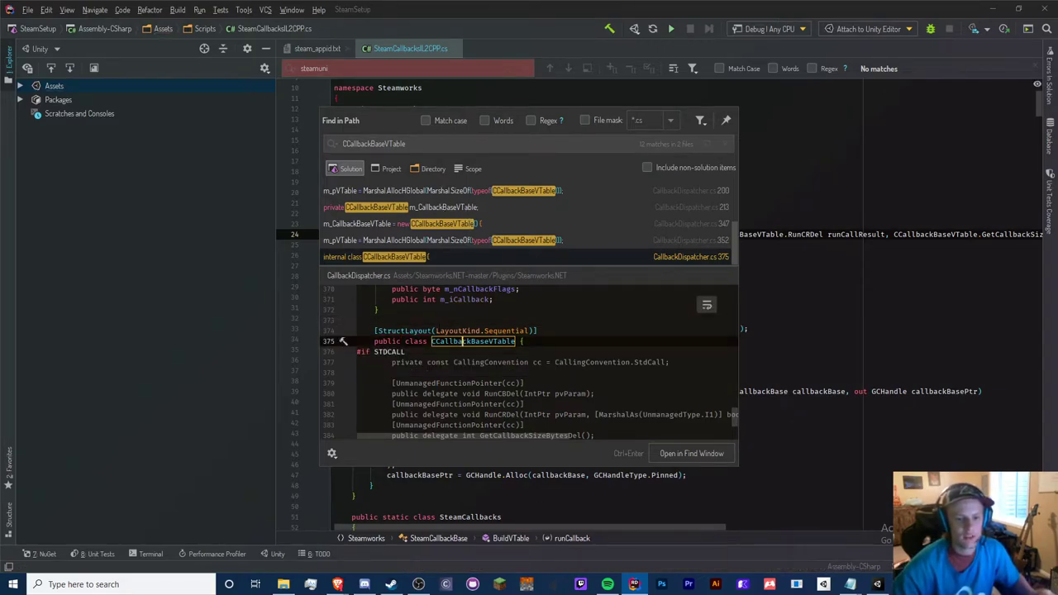
mouse_move(424, 329)
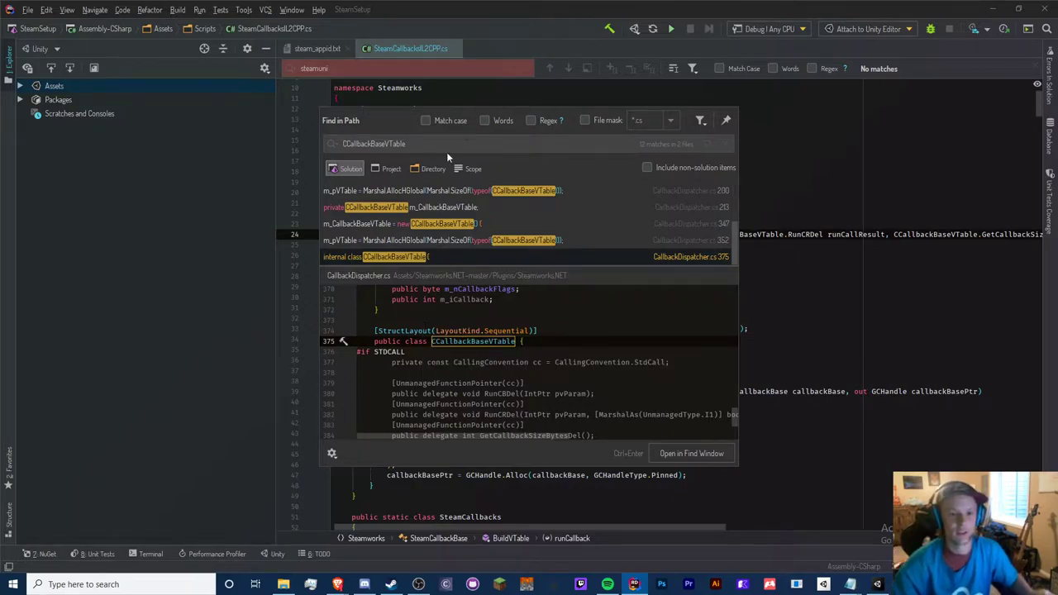
click(301, 189)
Jump from Unity's remaining compile error to the CCallbackBase reference on line 39
key(super+Tab)
click(403, 170)
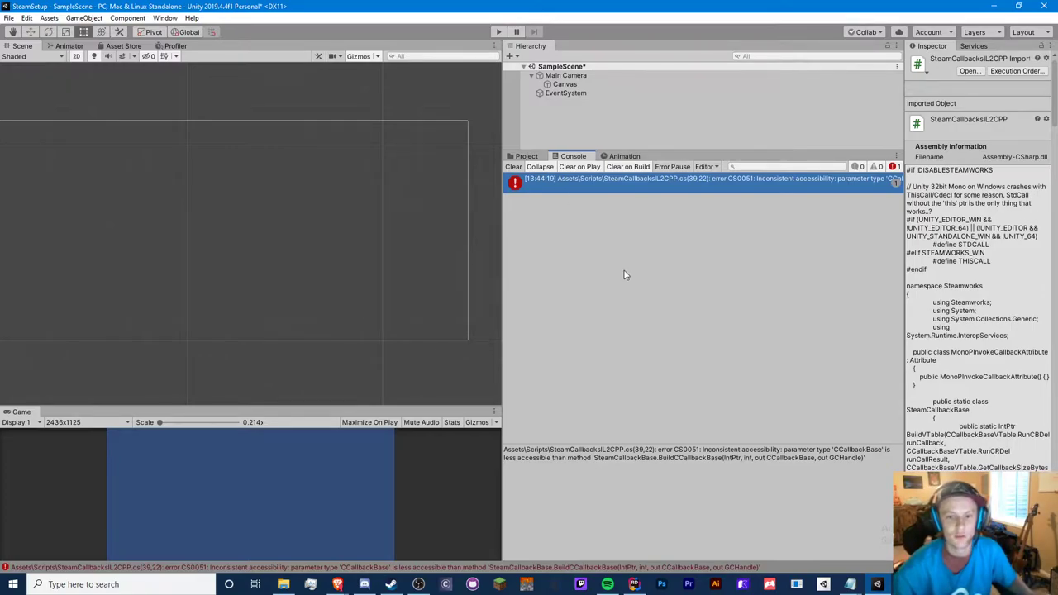
double_click(637, 183)
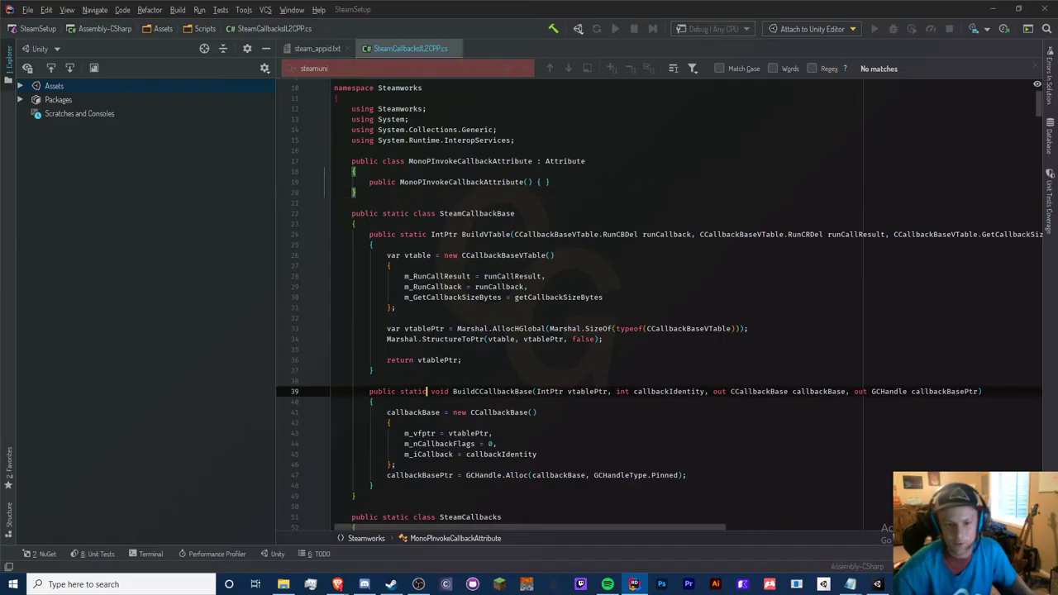
key(alt+Tab)
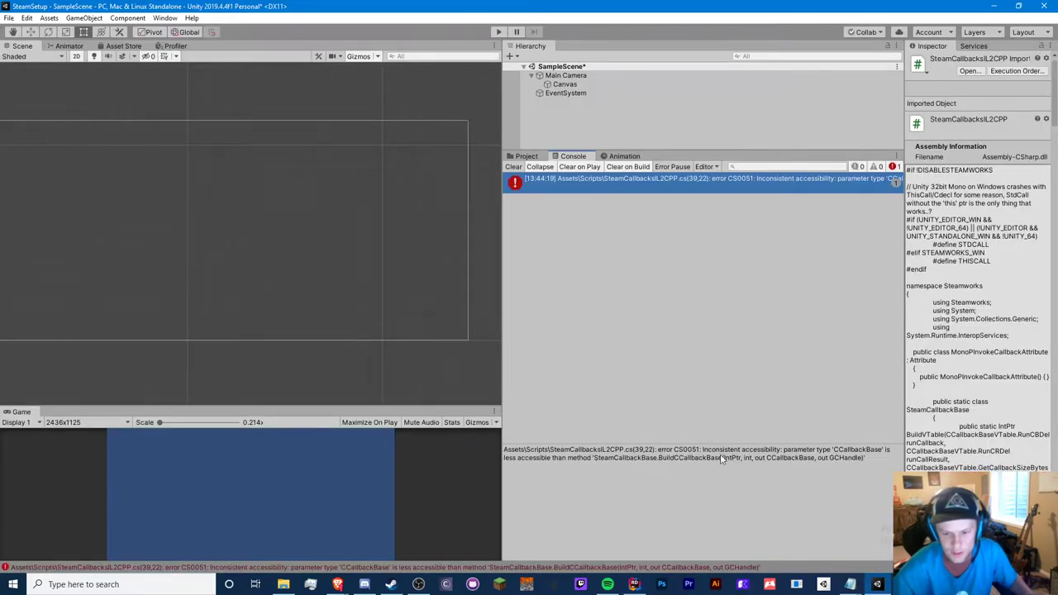
key(alt+Tab)
double_click(759, 391)
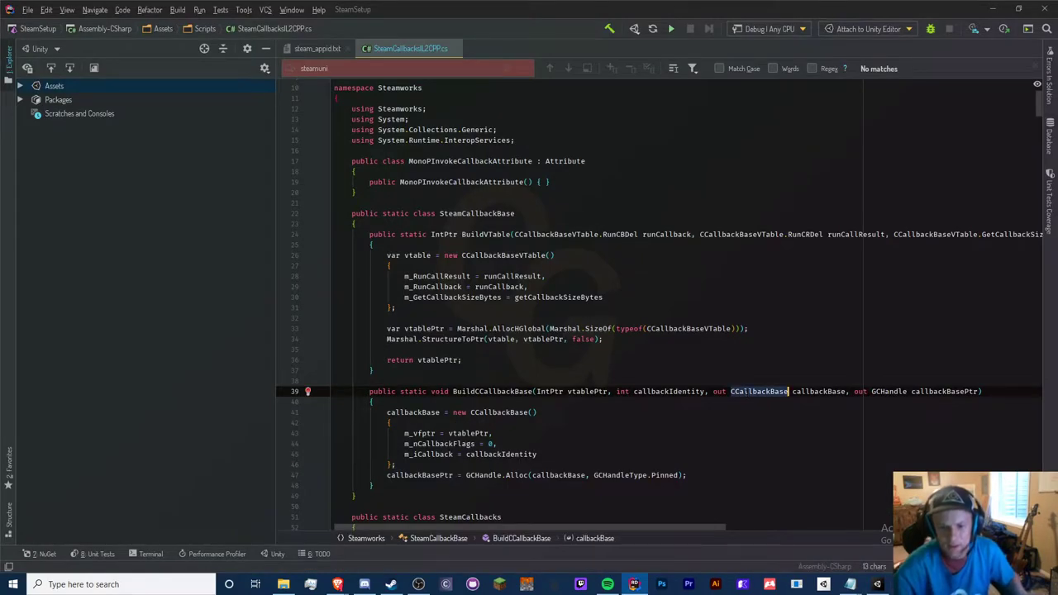
Change the CCallbackBase class from internal to public in CallbackDispatcher.cs
key(ctrl+shift+f)
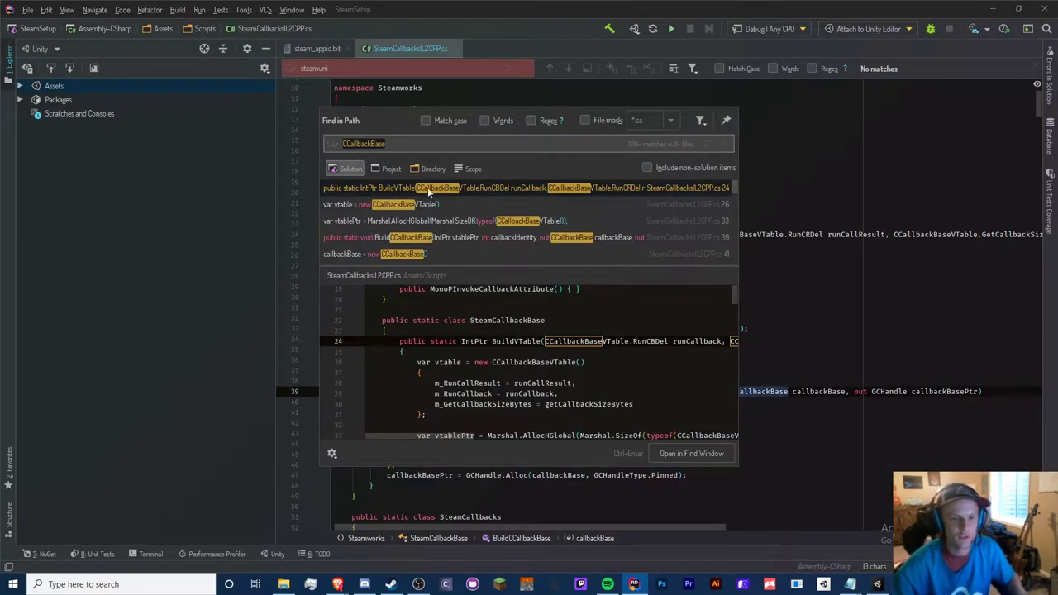
scroll(396, 217, down, 5)
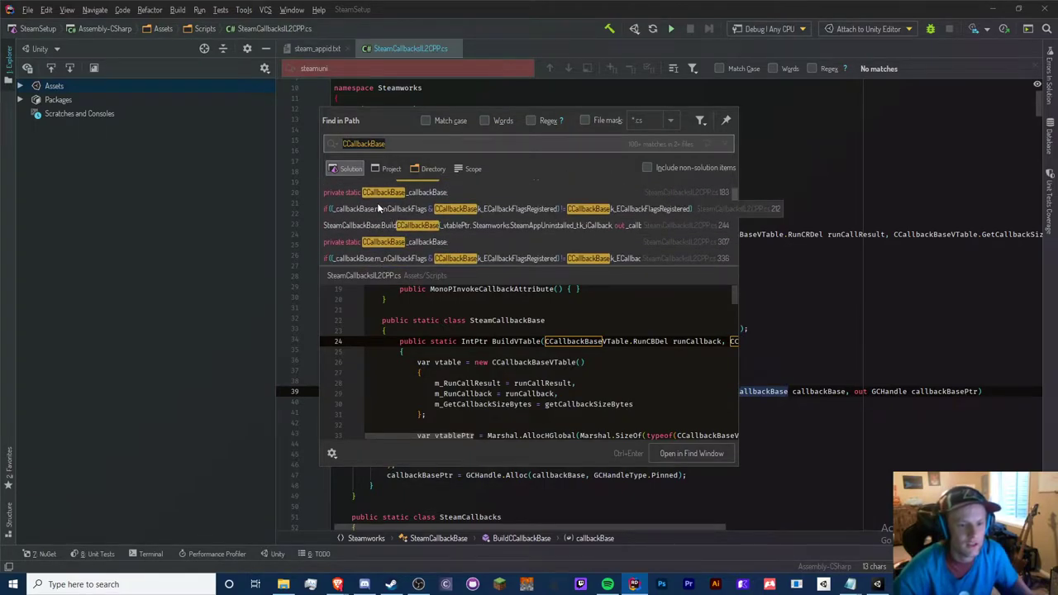
scroll(377, 202, down, 3)
scroll(377, 203, down, 10)
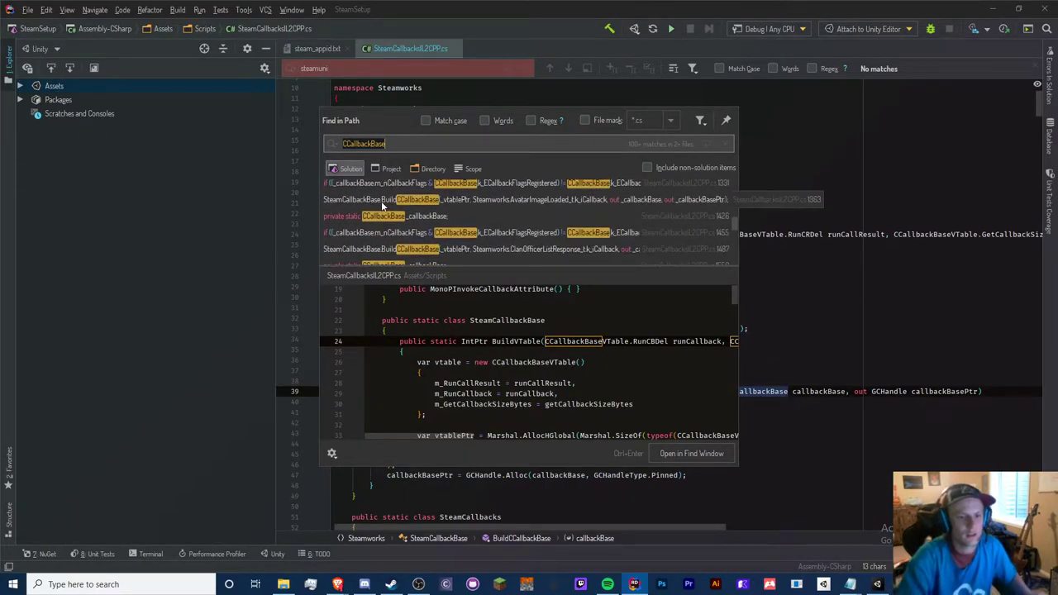
text(class)
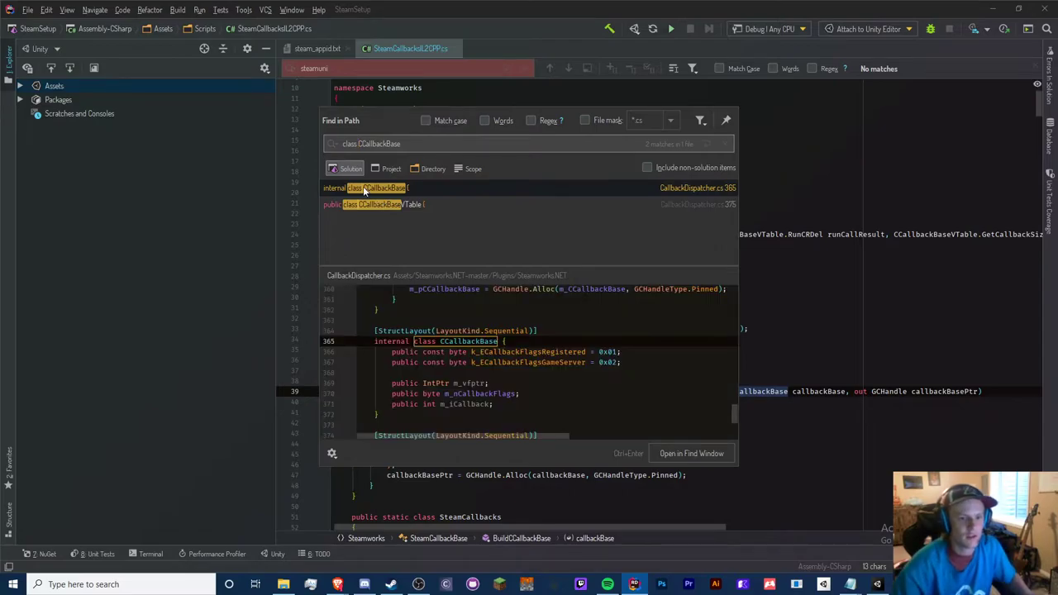
double_click(392, 341)
text(publ)
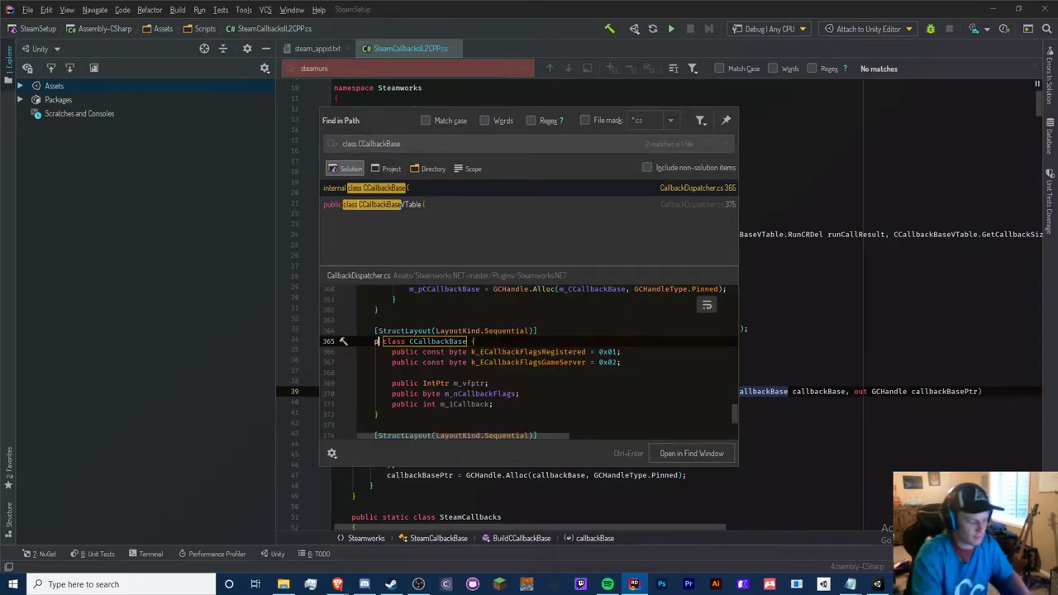
text(ic)
key(Escape)
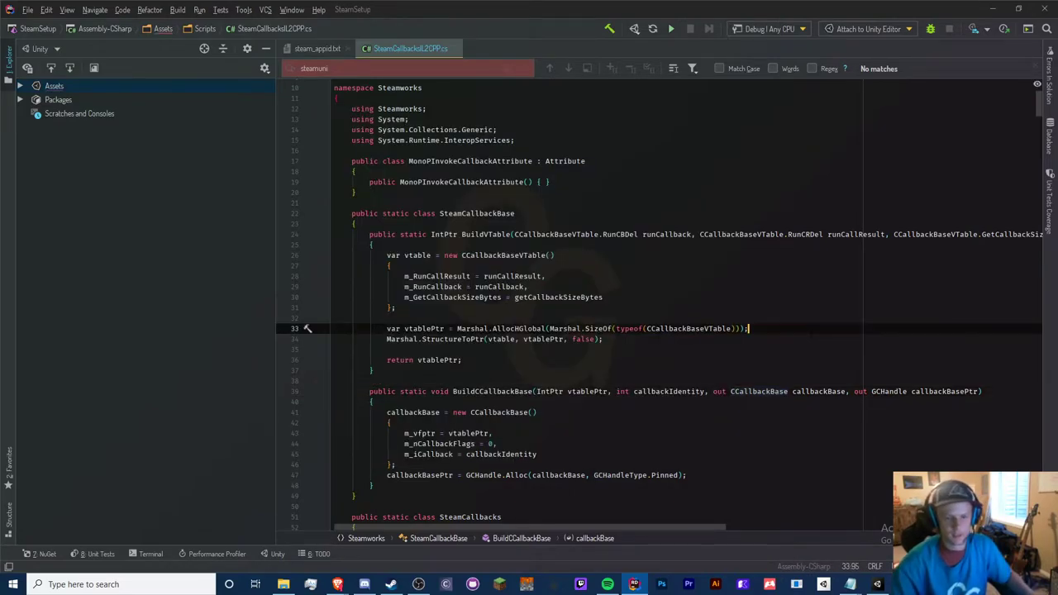
key(alt+Tab)
click(383, 166)
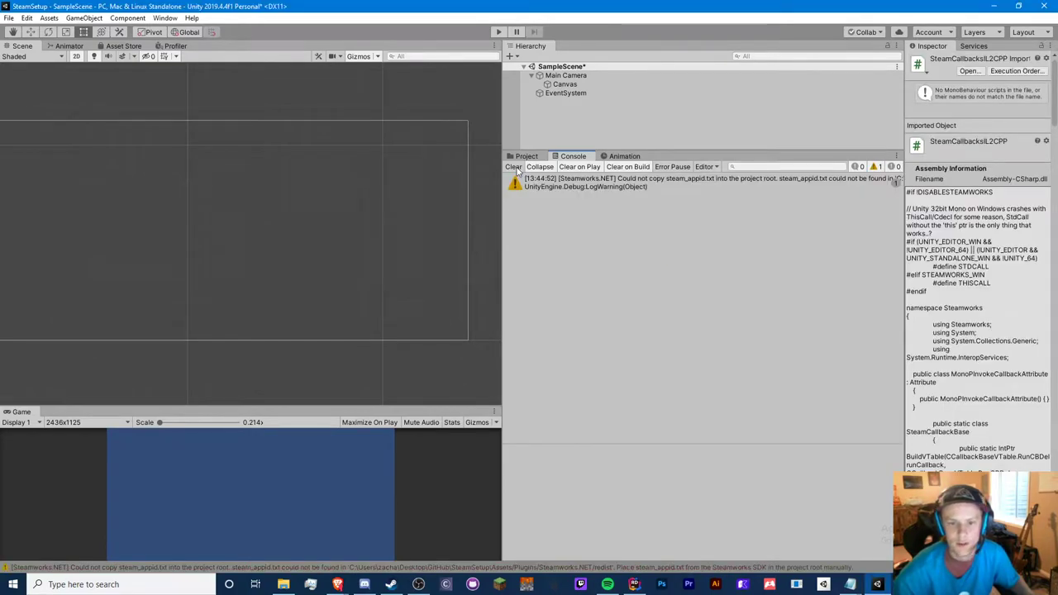
Confirm steam_appid is in the SteamSetup project root, then clear the console and save SampleScene
click(600, 183)
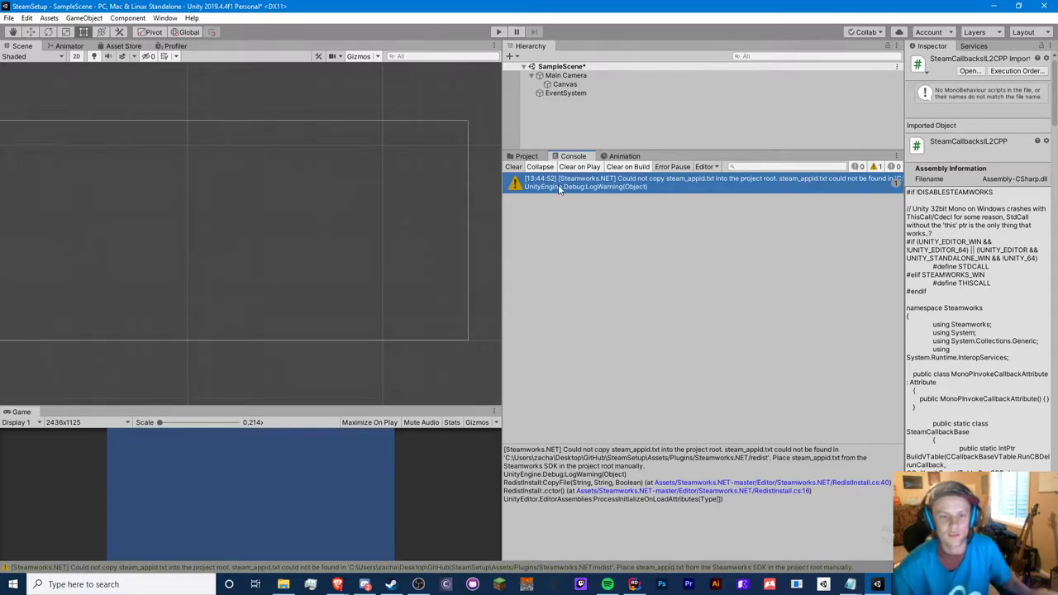
key(alt+Tab)
click(368, 206)
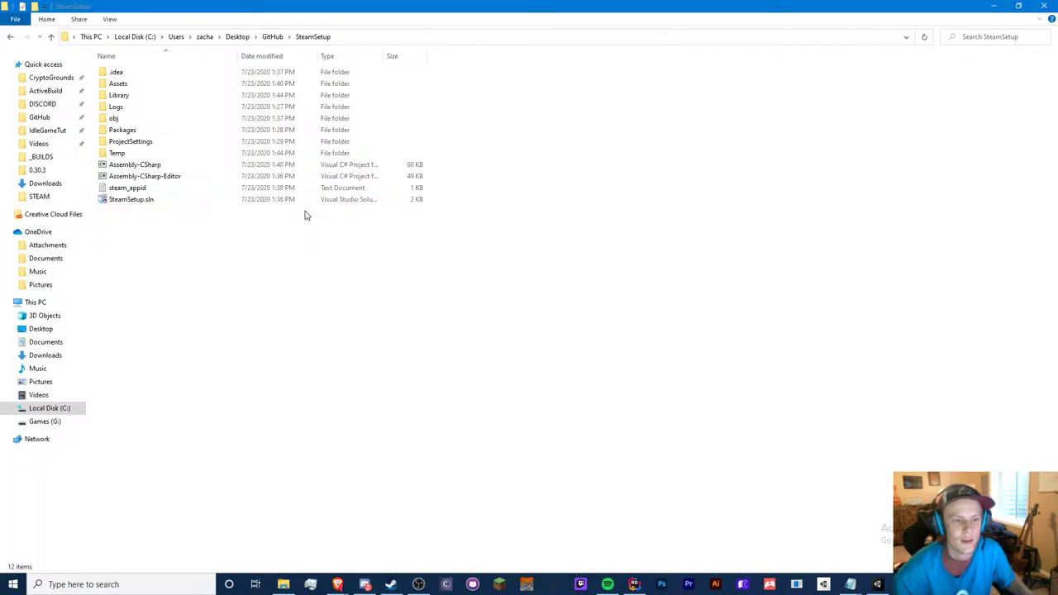
key(alt+Tab)
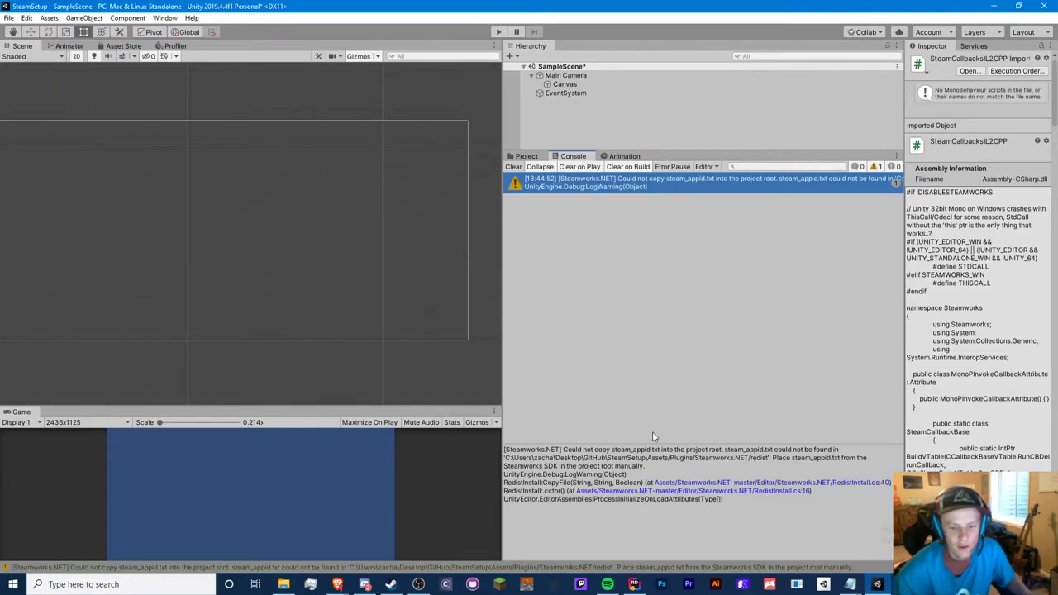
key(alt+Tab)
click(190, 187)
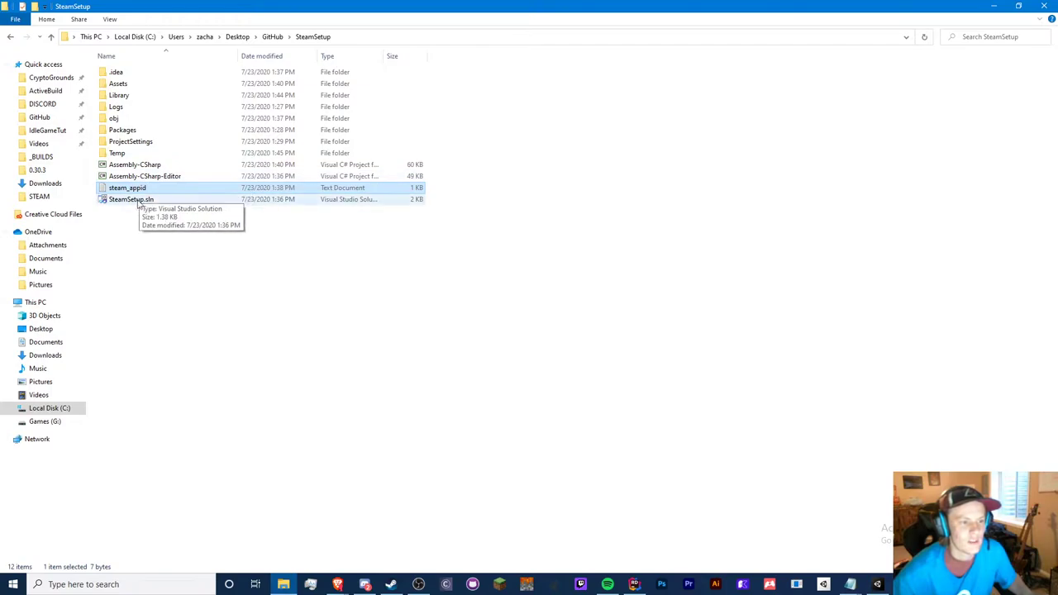
key(alt+Tab)
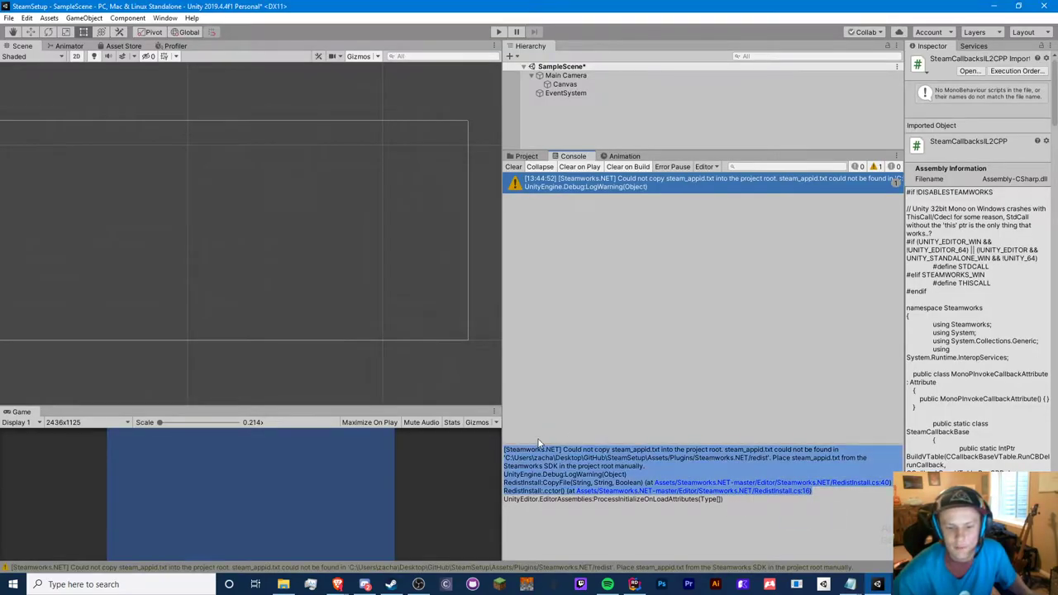
key(alt+Tab)
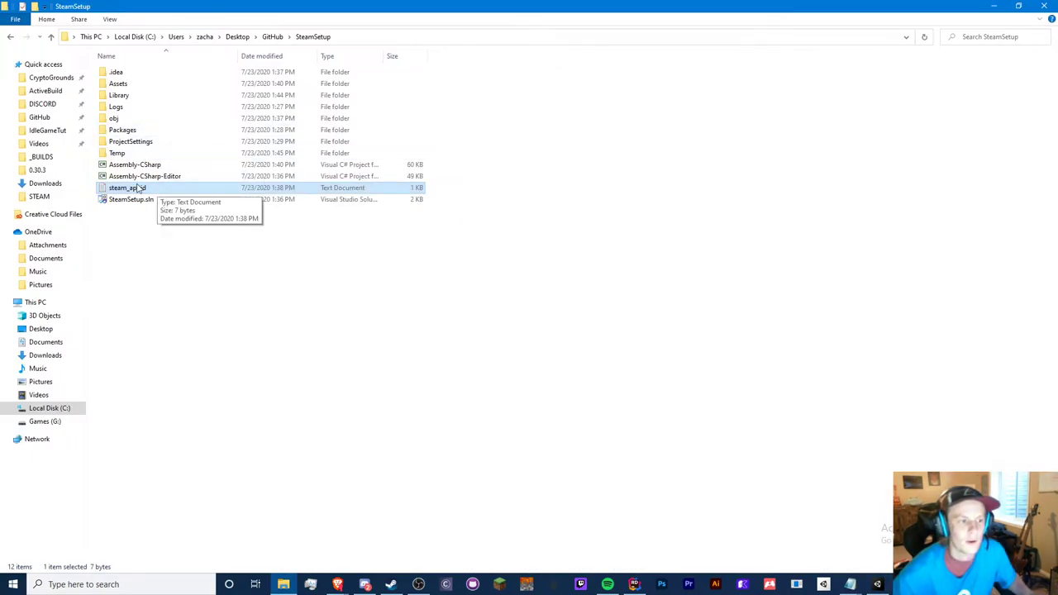
key(alt+Tab)
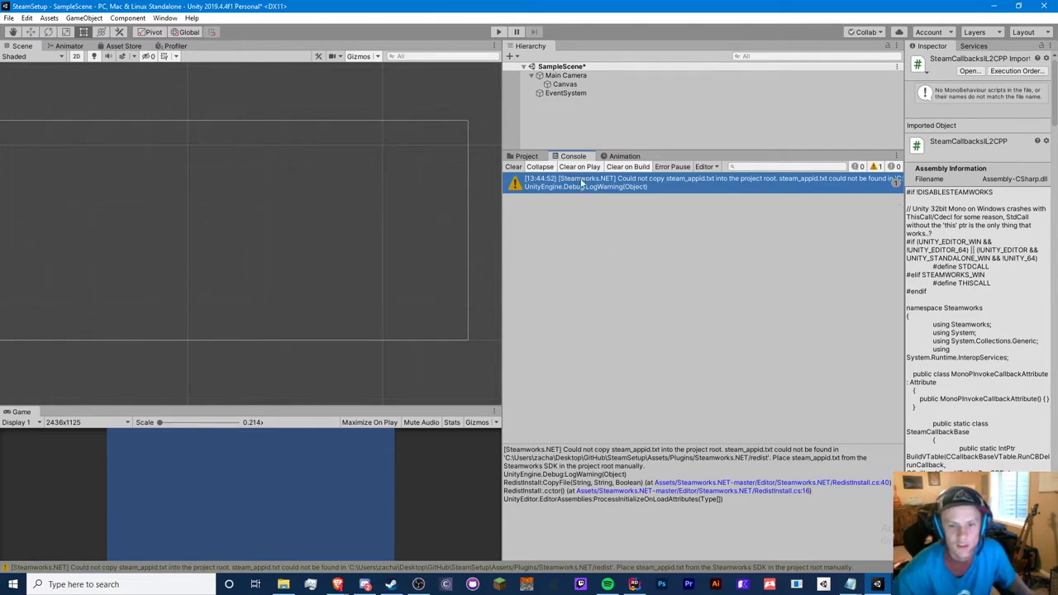
click(523, 167)
key(ctrl+s)
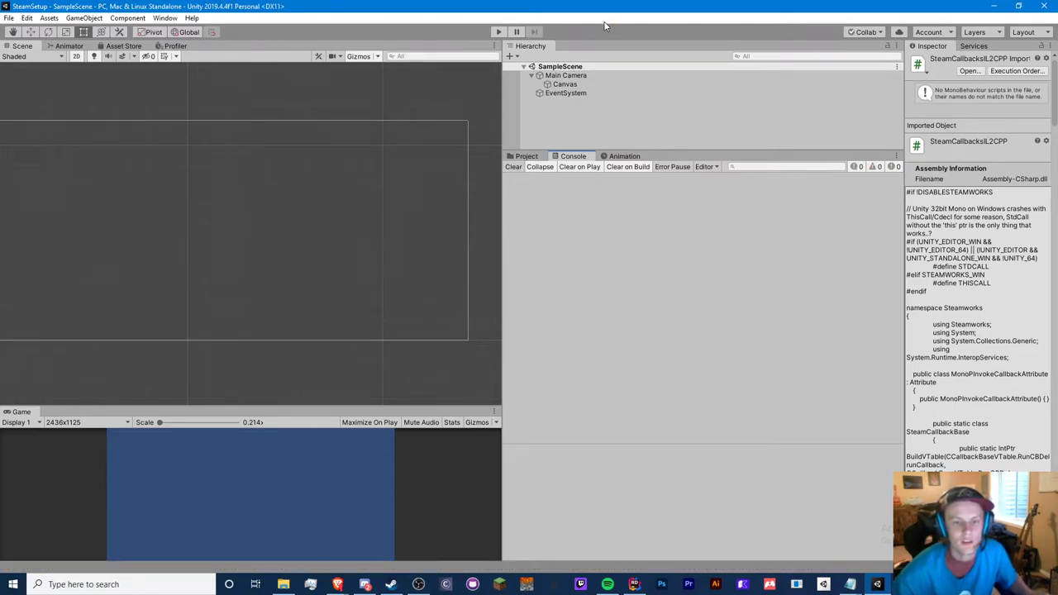
Create an empty child object under Main Camera named SteamManager
click(555, 76)
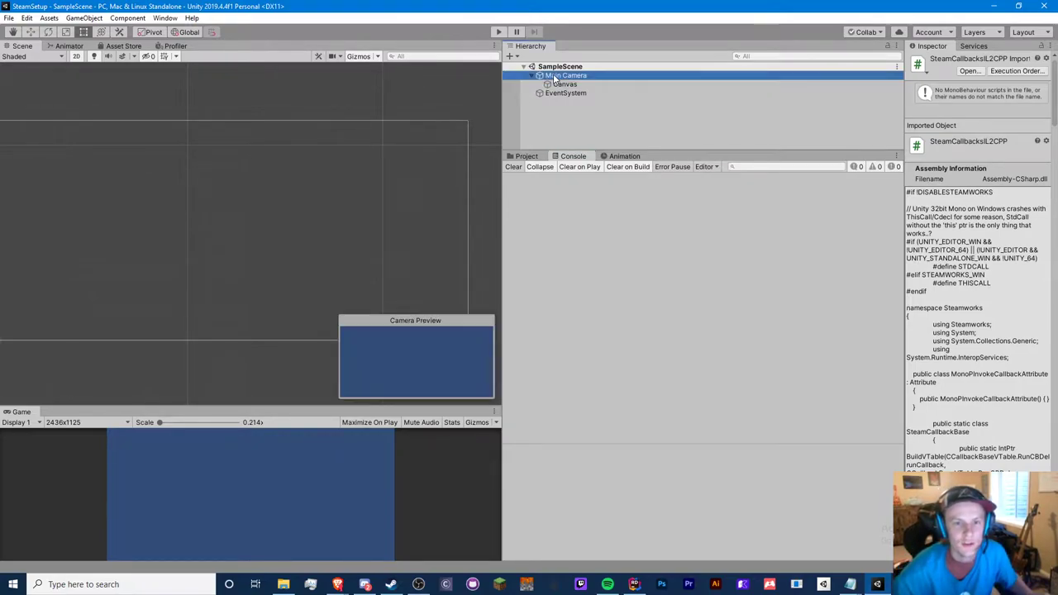
right_click(545, 80)
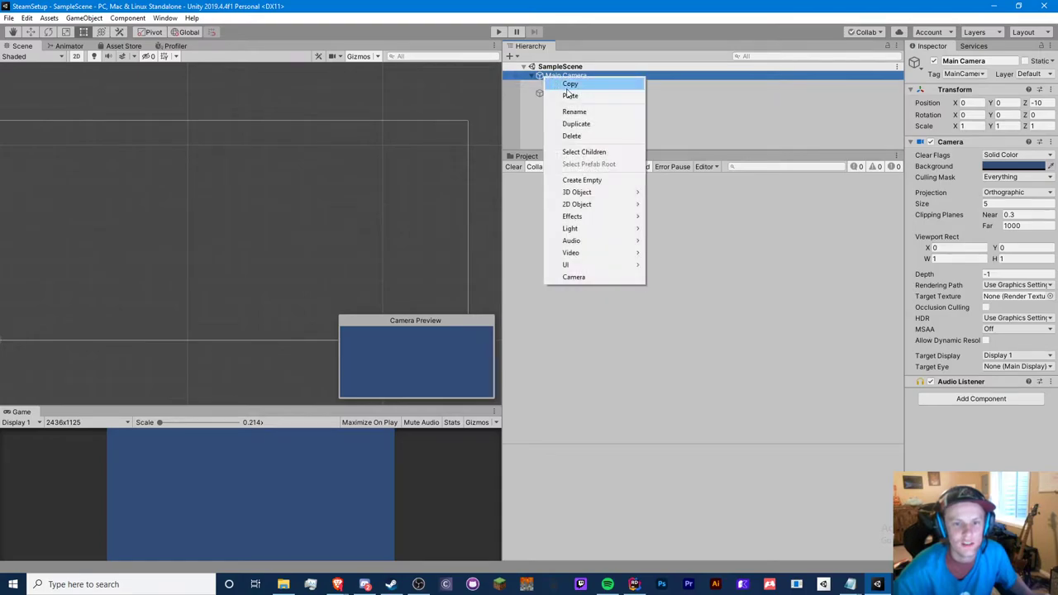
click(579, 178)
click(963, 61)
text(SteamMana)
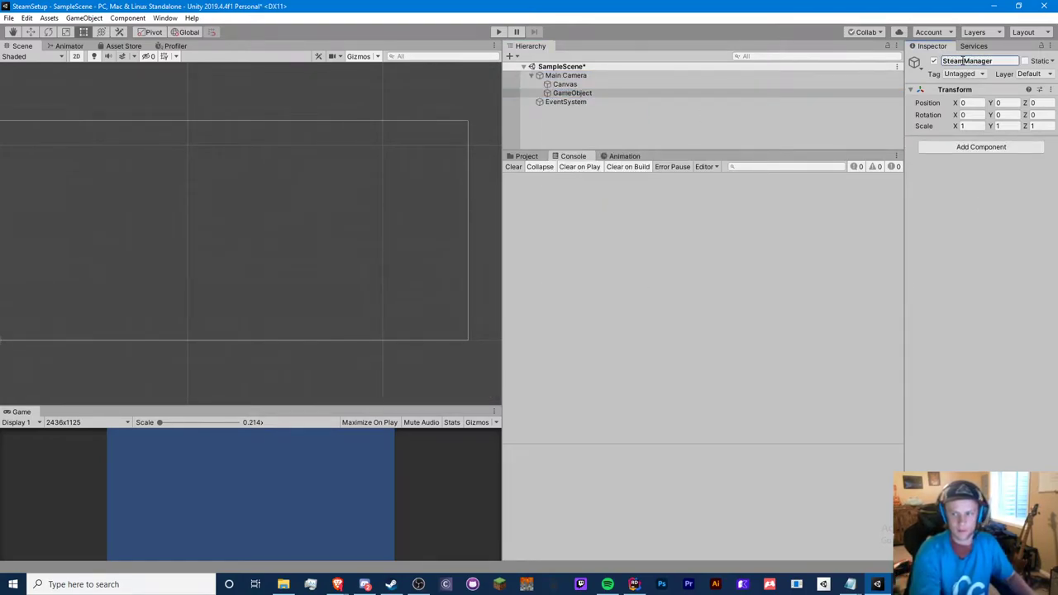
key(Return)
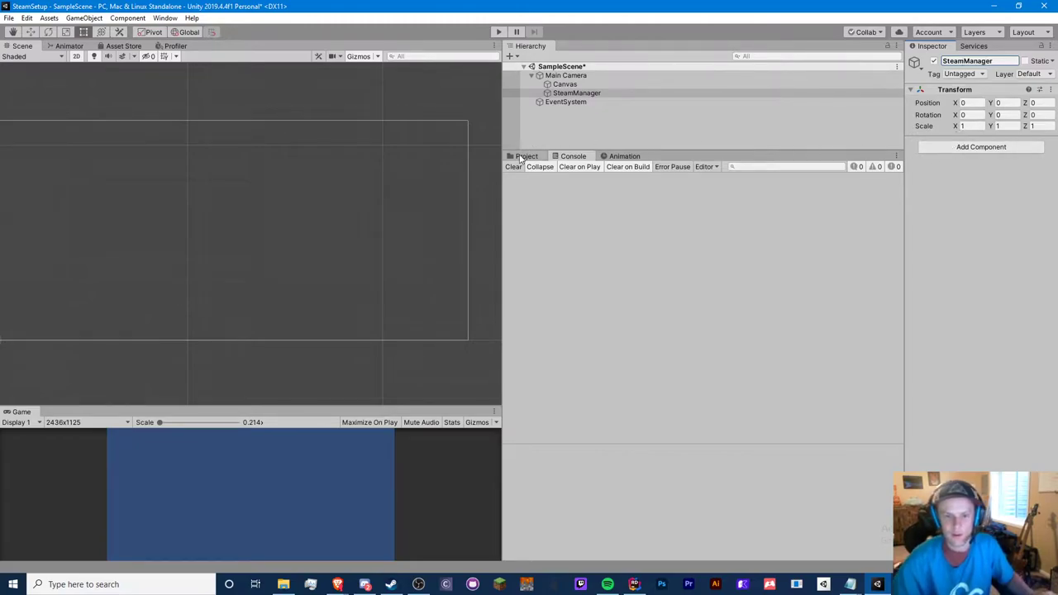
Search the project assets for 'steamman' and 'manager', then clear the search
click(523, 156)
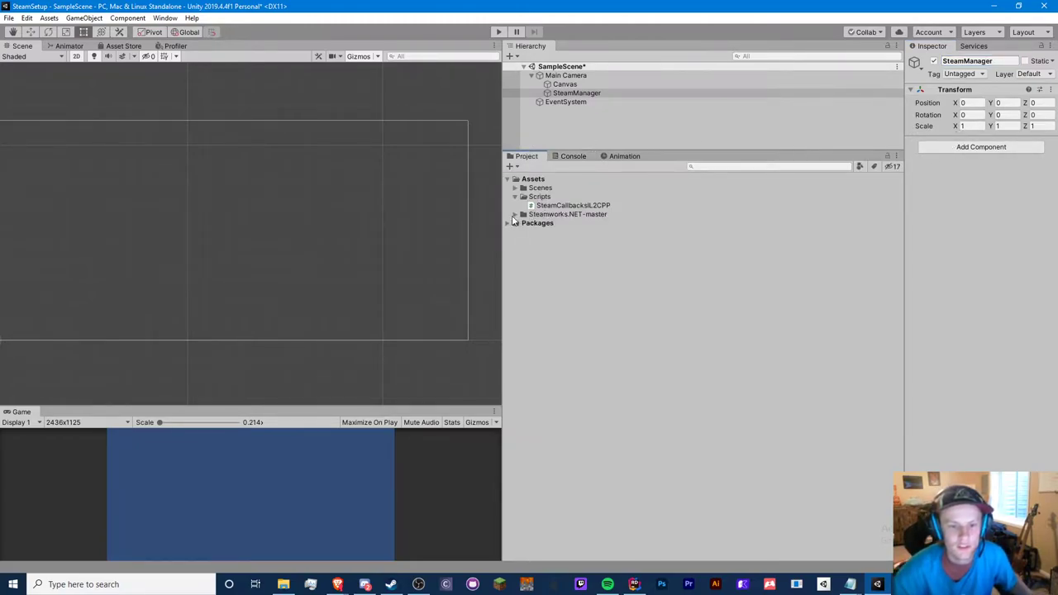
click(745, 165)
text(steam)
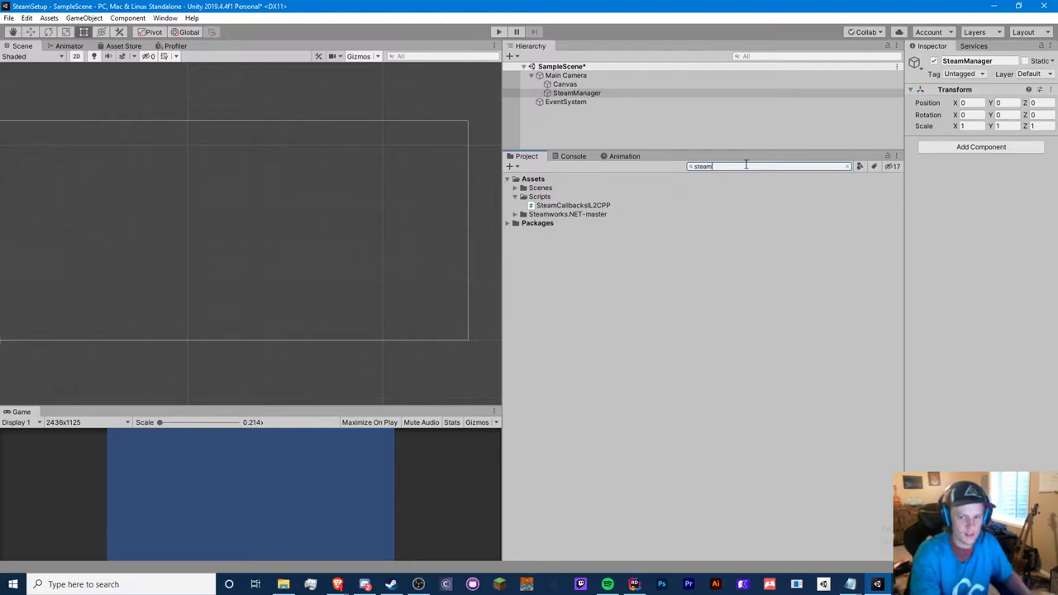
text(man)
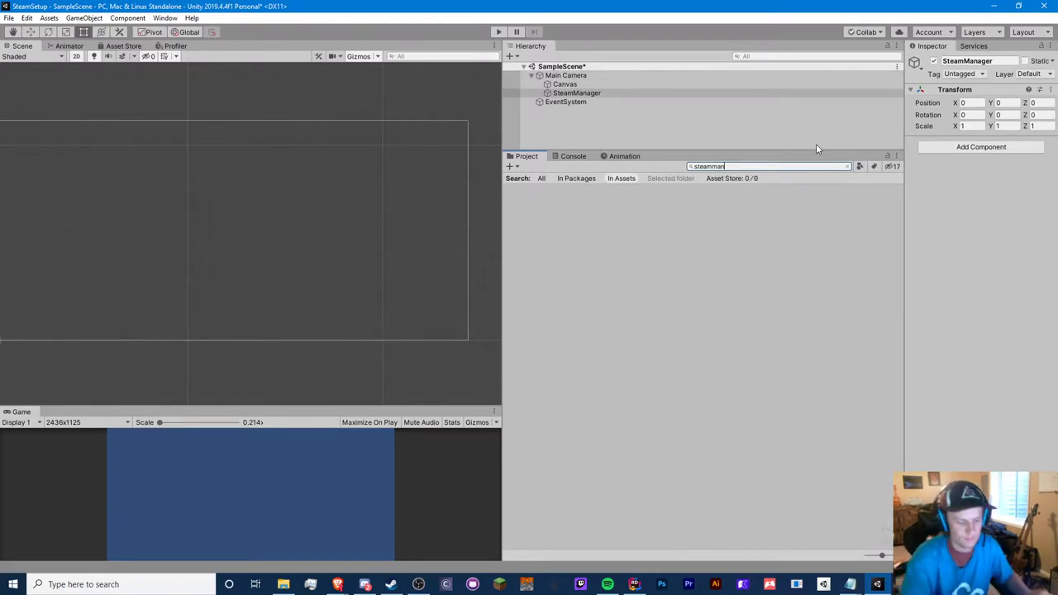
key(BackSpace)
key(ctrl+a)
text(manager)
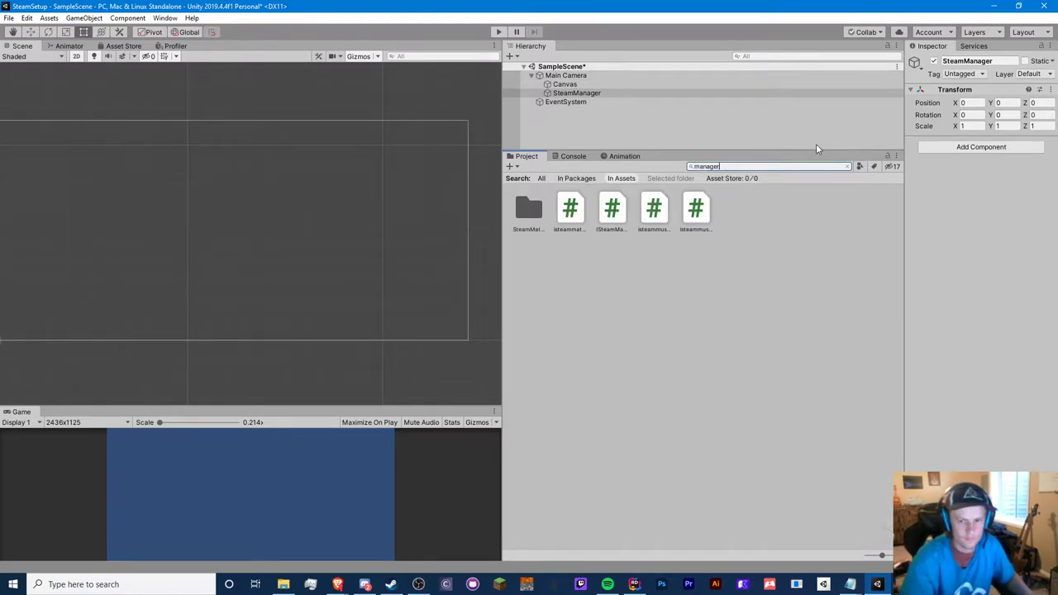
key(ctrl+a)
key(BackSpace)
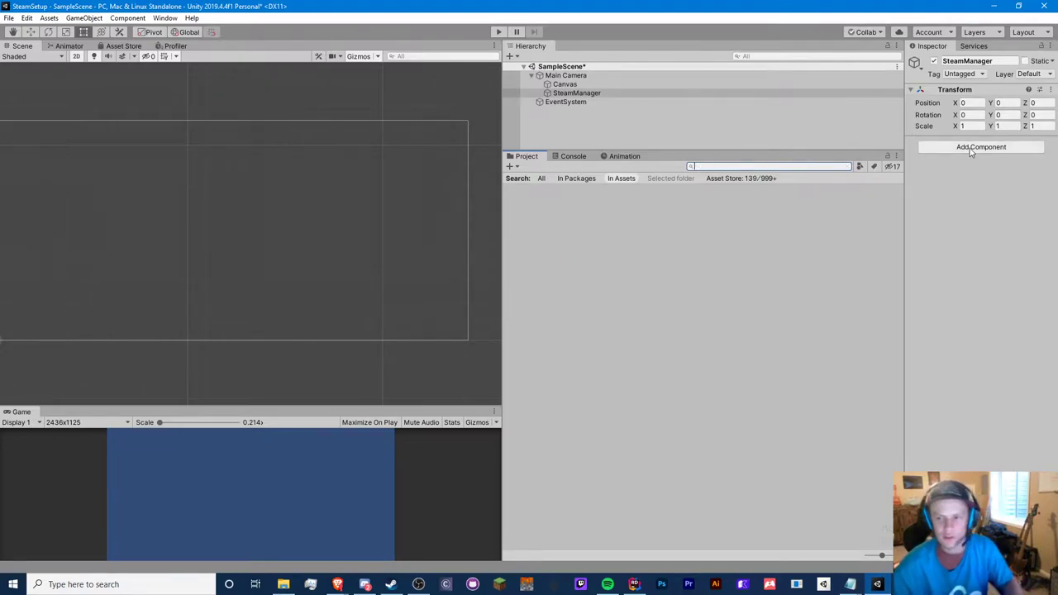
Add a new SteamManager script component to the object
click(975, 147)
text(SteamManager)
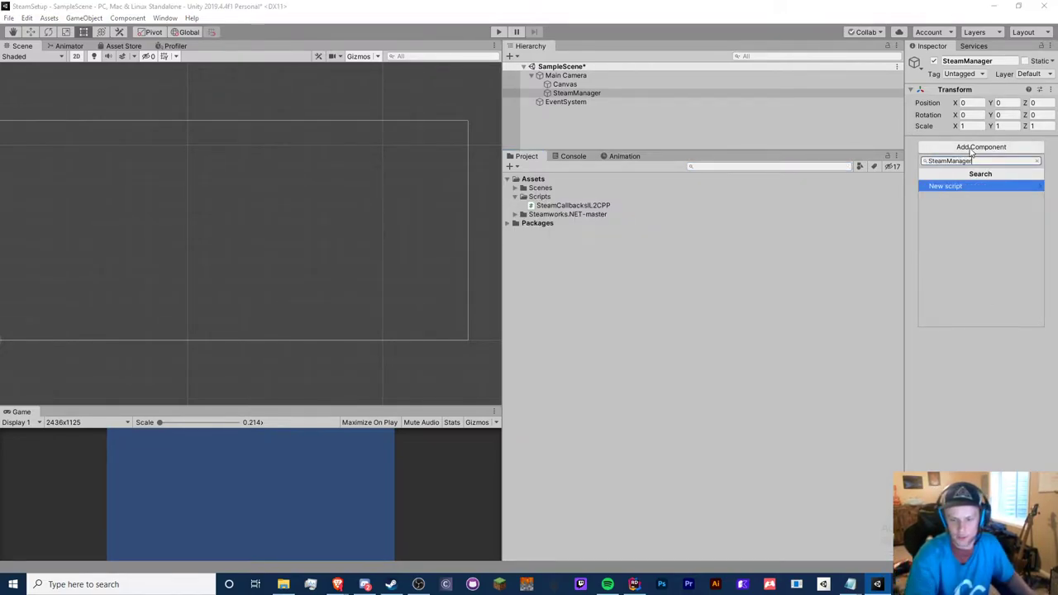
key(Return)
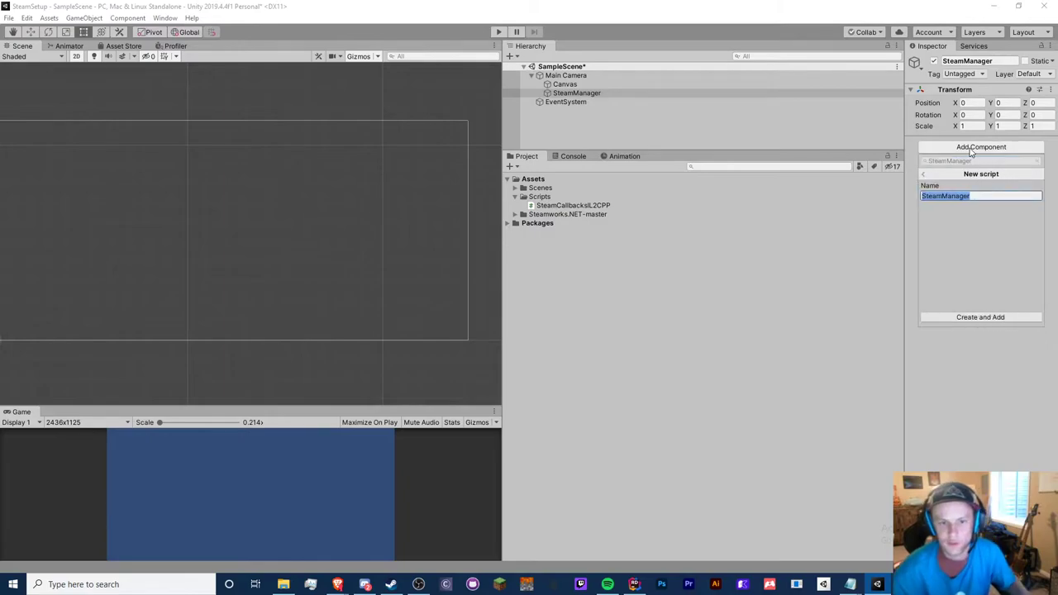
click(991, 321)
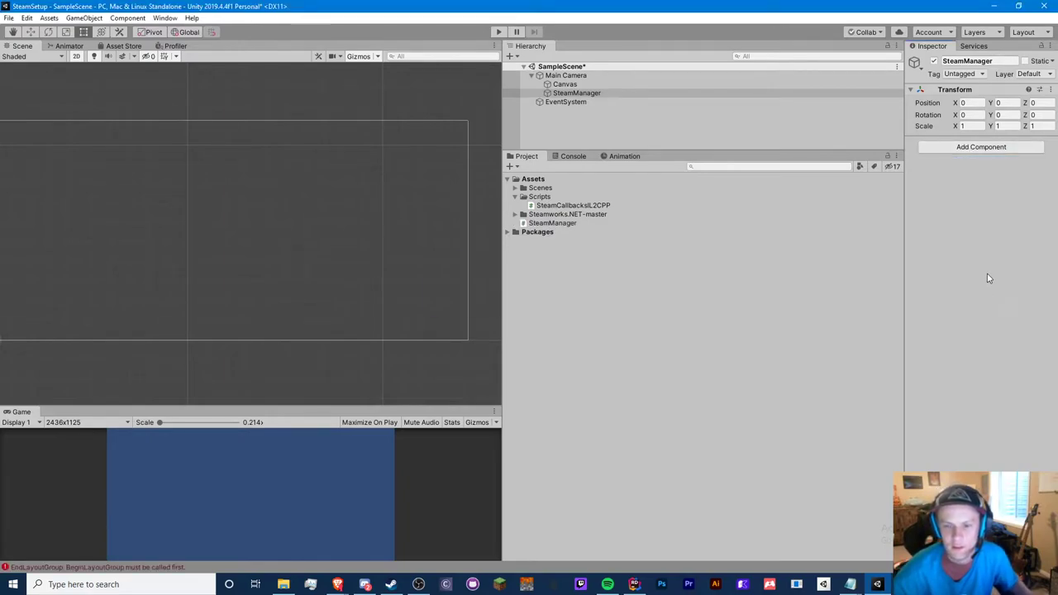
Open the SteamManager script in Rider, then follow the installation page's SteamManager link
double_click(526, 224)
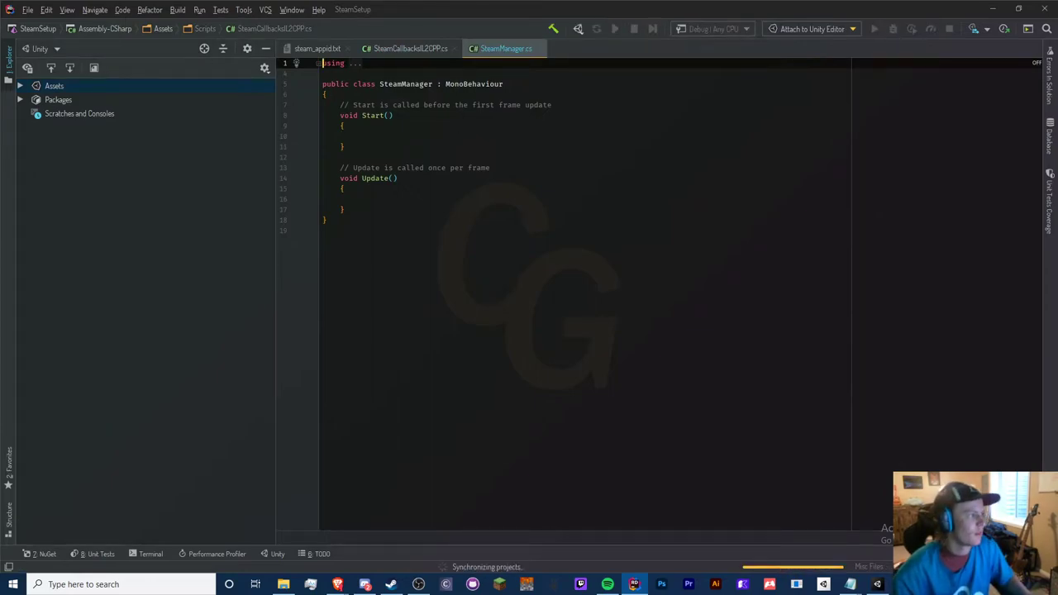
key(alt+Tab)
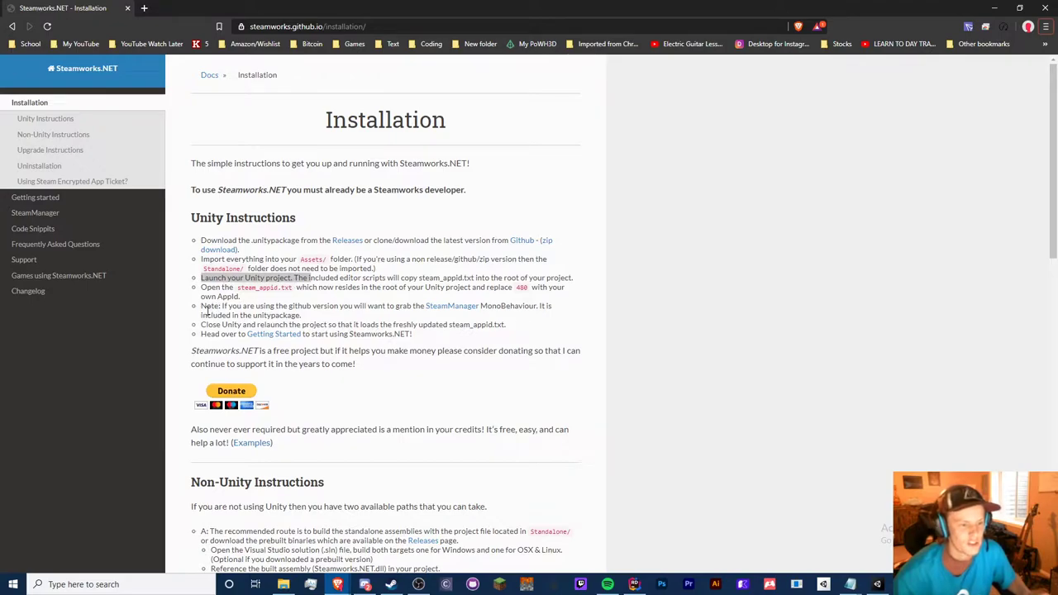
click(207, 310)
drag(207, 310, 532, 309)
click(543, 320)
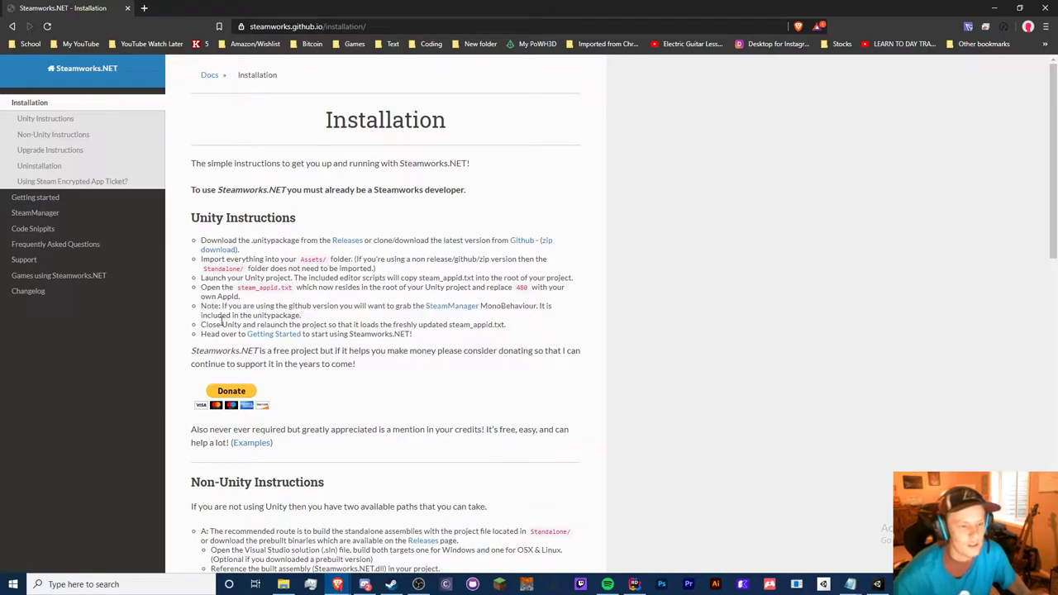
click(449, 306)
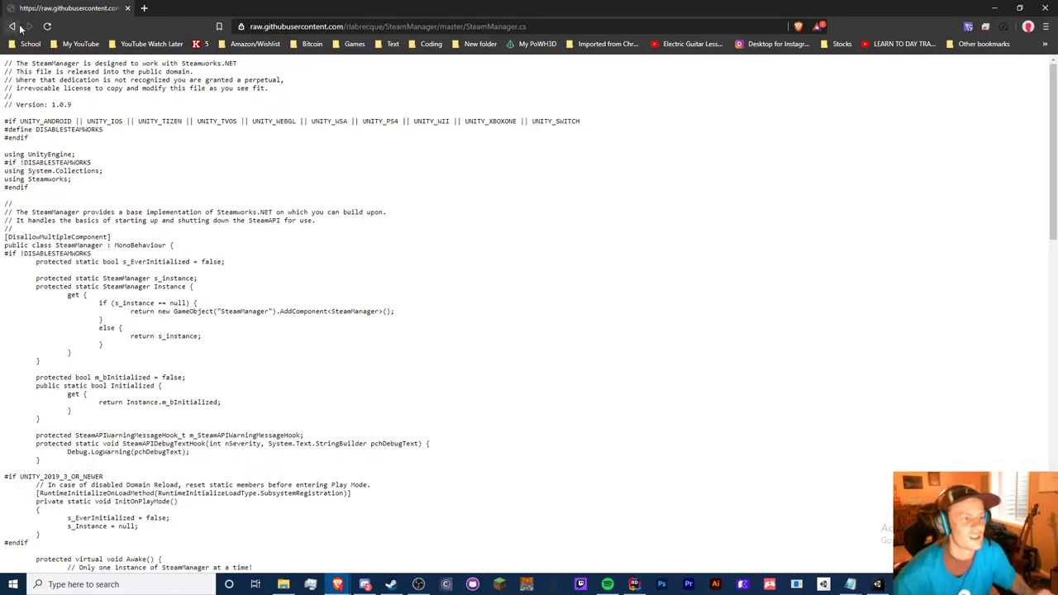
Paste the raw SteamManager source URL into the notes file below the gist link
click(389, 26)
key(ctrl+c)
key(super+Tab)
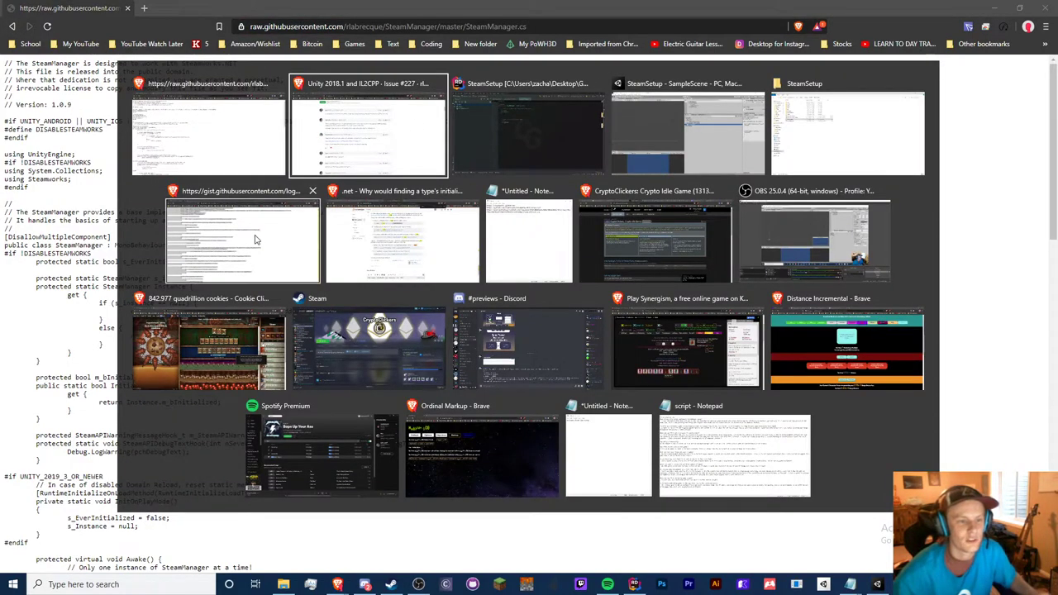
click(529, 239)
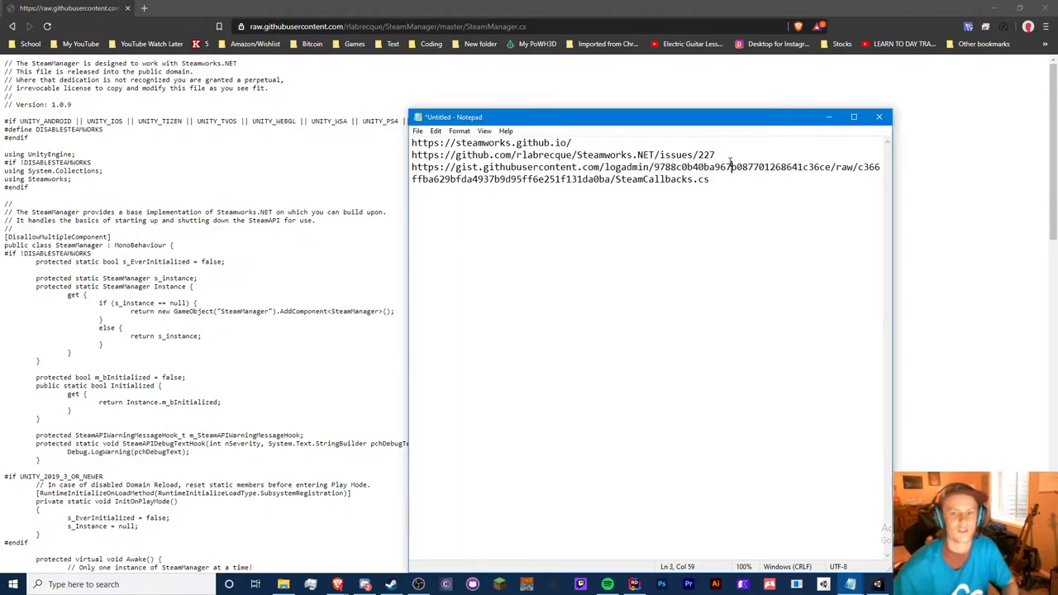
key(Return)
key(Up)
key(Return)
click(727, 207)
key(Return)
key(Return)
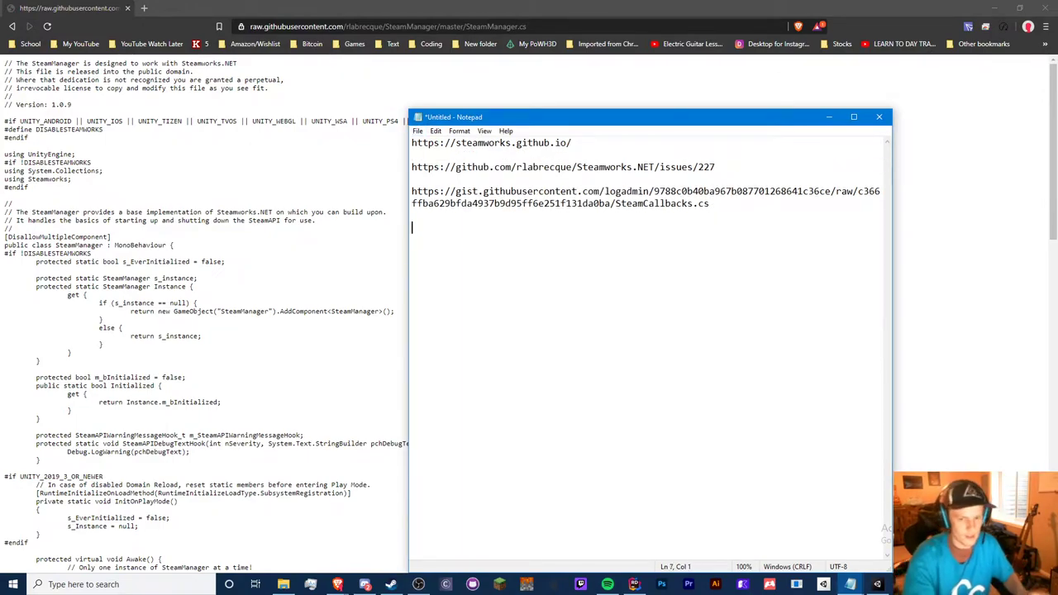
key(ctrl+v)
Copy the full GitHub SteamManager source and paste it over the SteamManager.cs template
click(172, 207)
key(ctrl+a)
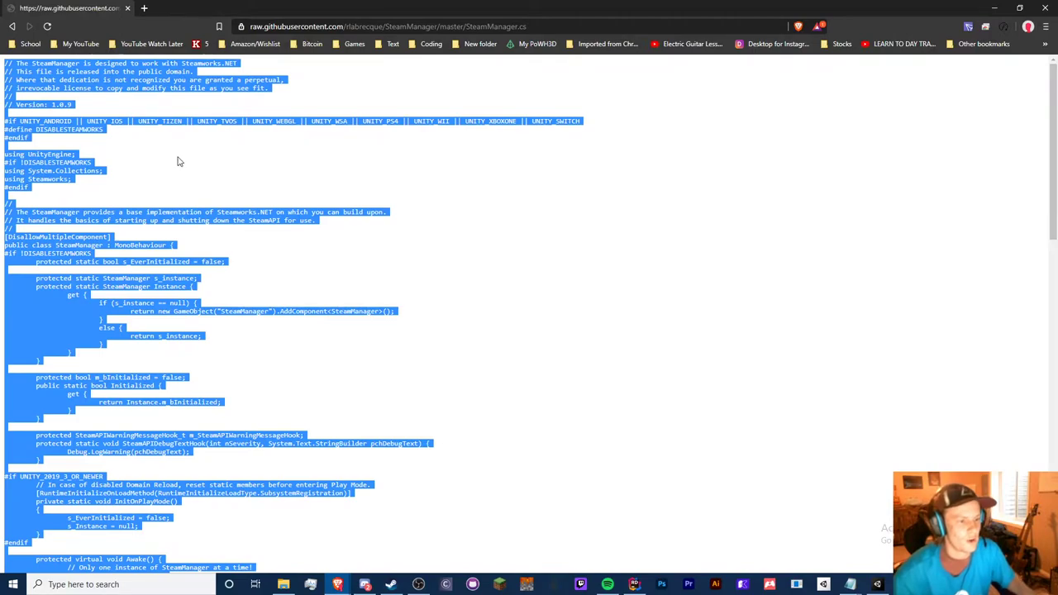
key(ctrl+c)
key(super+Tab)
click(806, 115)
key(ctrl+a)
key(ctrl+v)
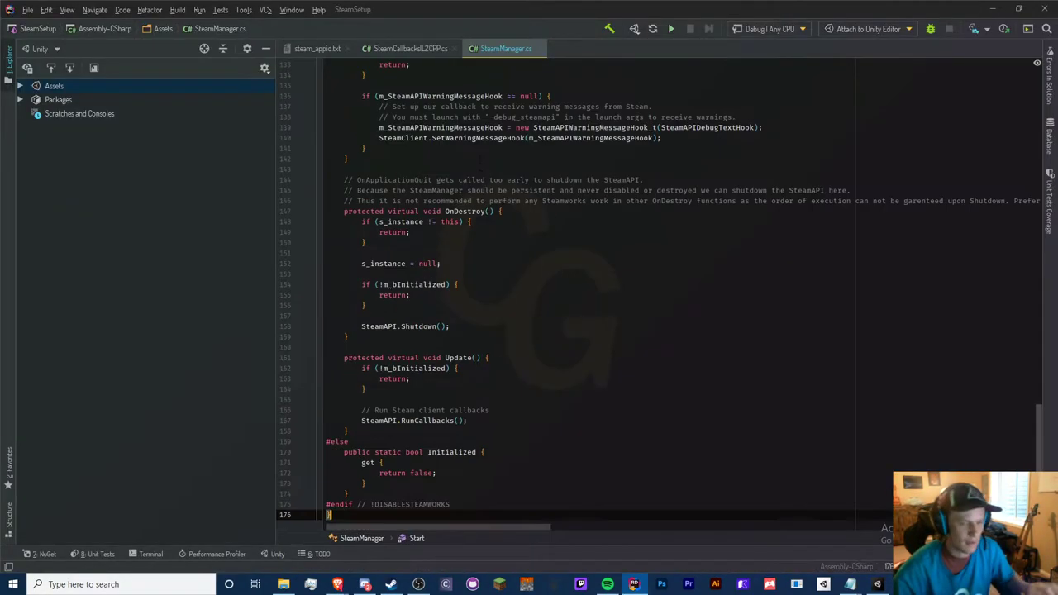
Inspect the unresolved s_Instance on line 57 and compare against the raw source page
scroll(662, 289, up, 15)
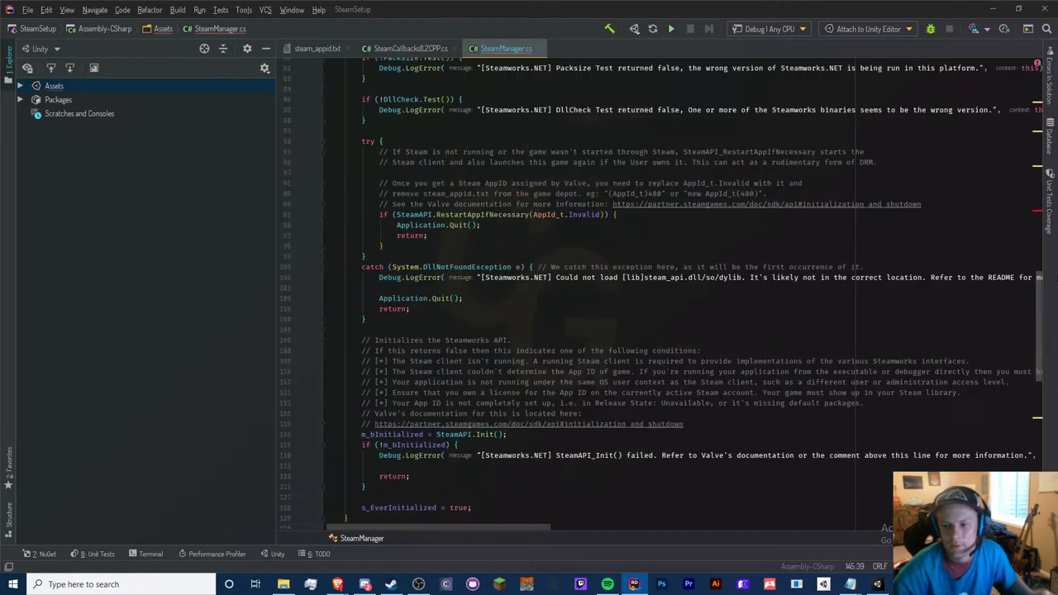
scroll(1040, 236, up, 10)
scroll(661, 290, up, 5)
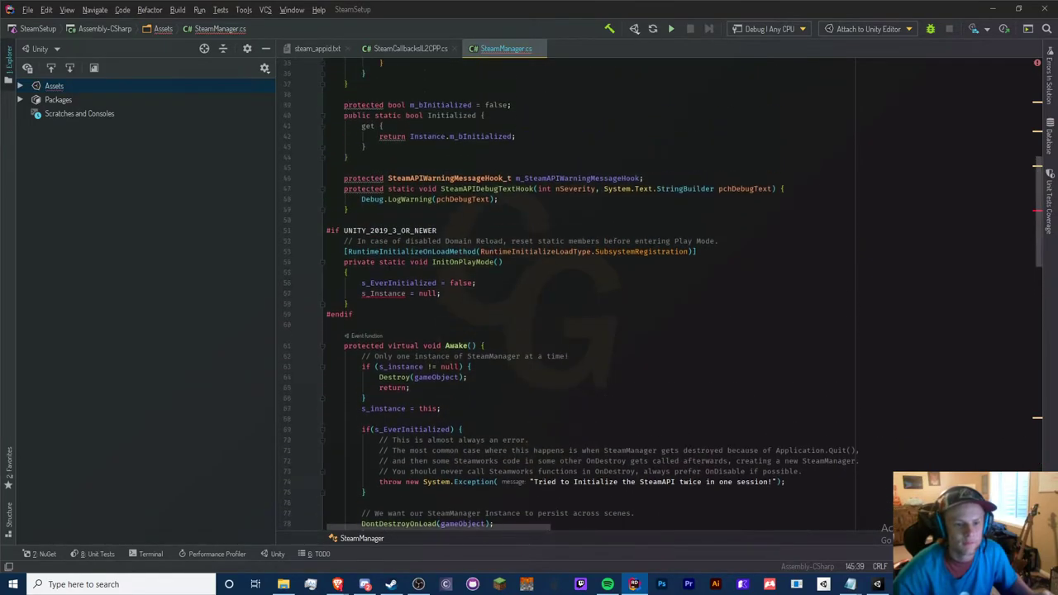
click(380, 294)
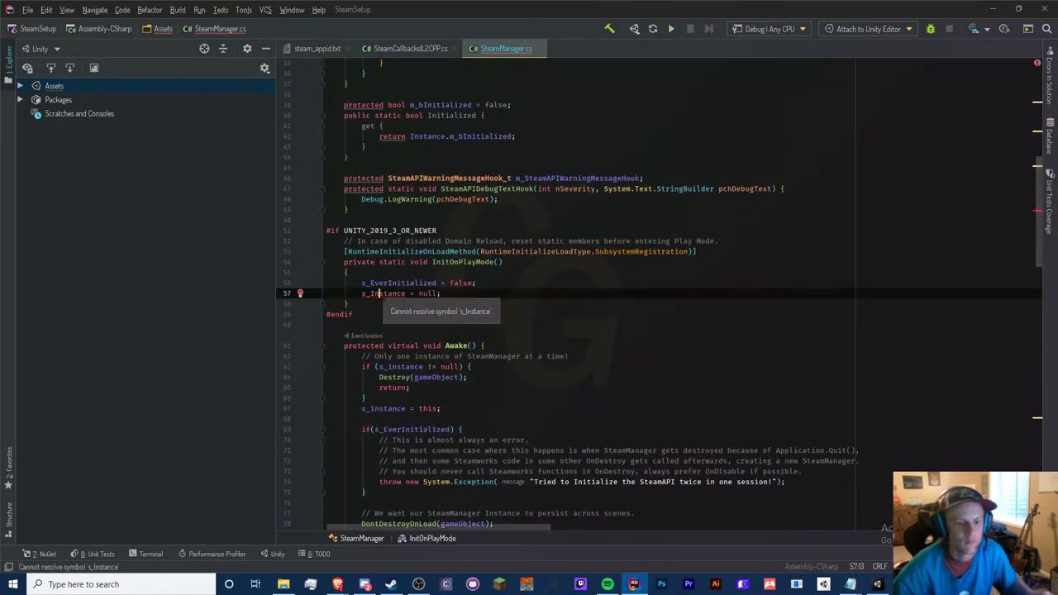
key(alt+Return)
key(alt+Tab)
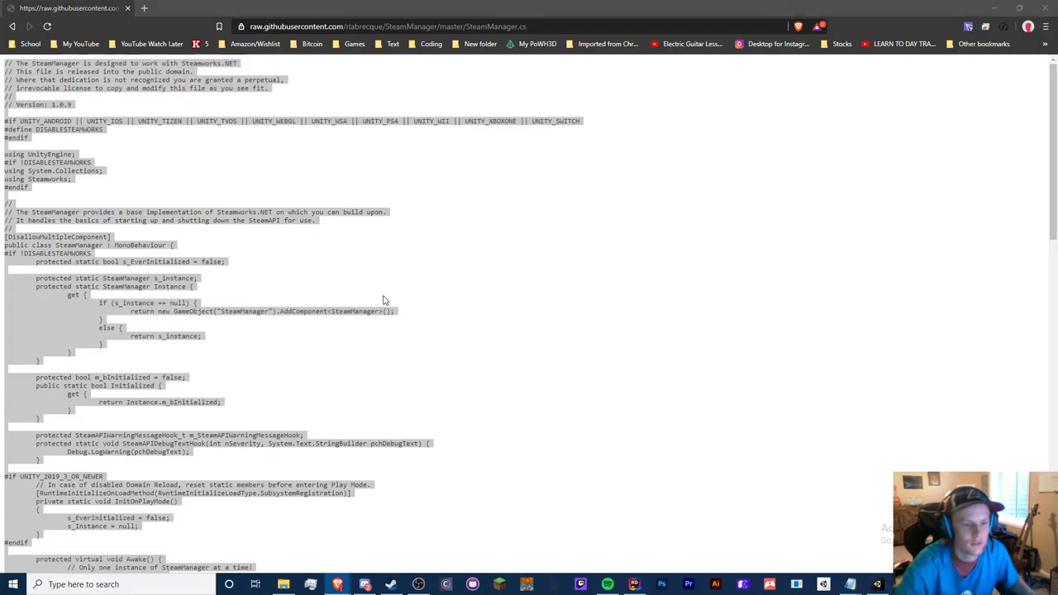
key(ctrl+a)
click(371, 282)
key(alt+Tab)
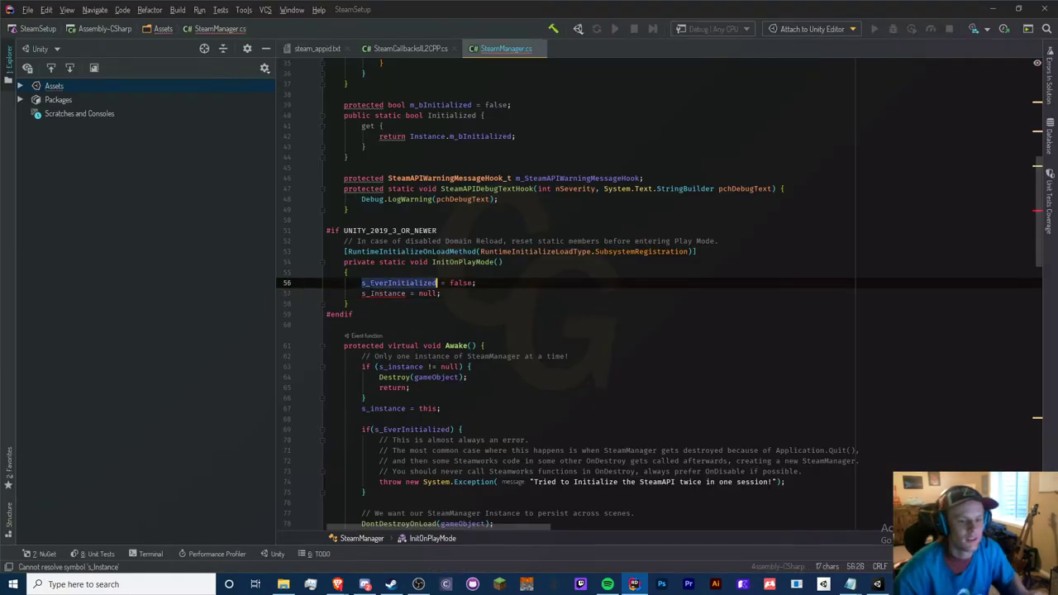
key(alt+Tab)
Correct the misspelled s_Instance to s_instance in SteamManager.cs
key(ctrl+f)
key(ctrl+v)
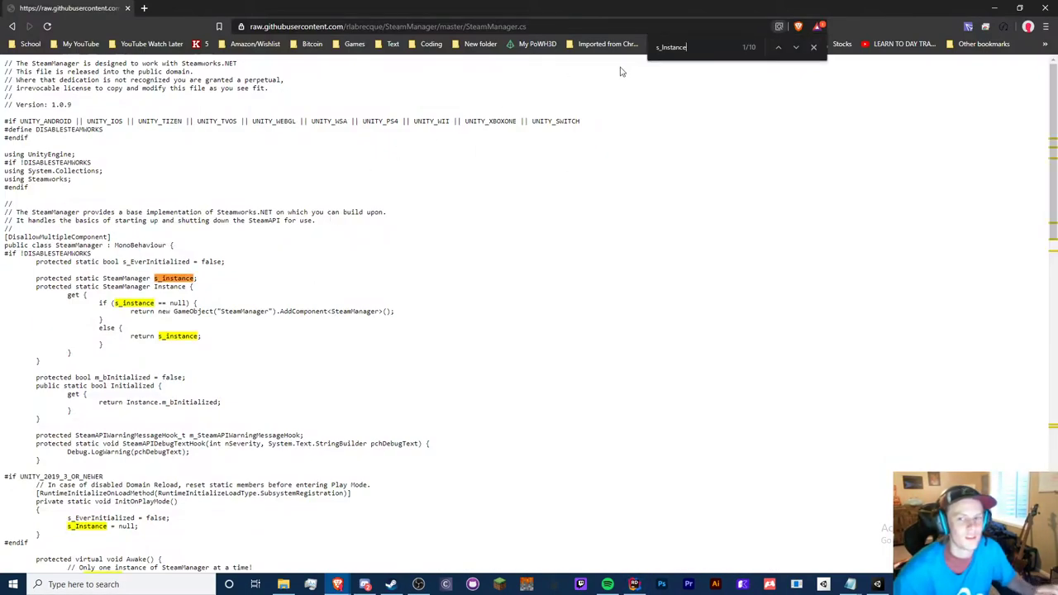
key(alt+Tab)
click(347, 243)
scroll(347, 243, down, 3)
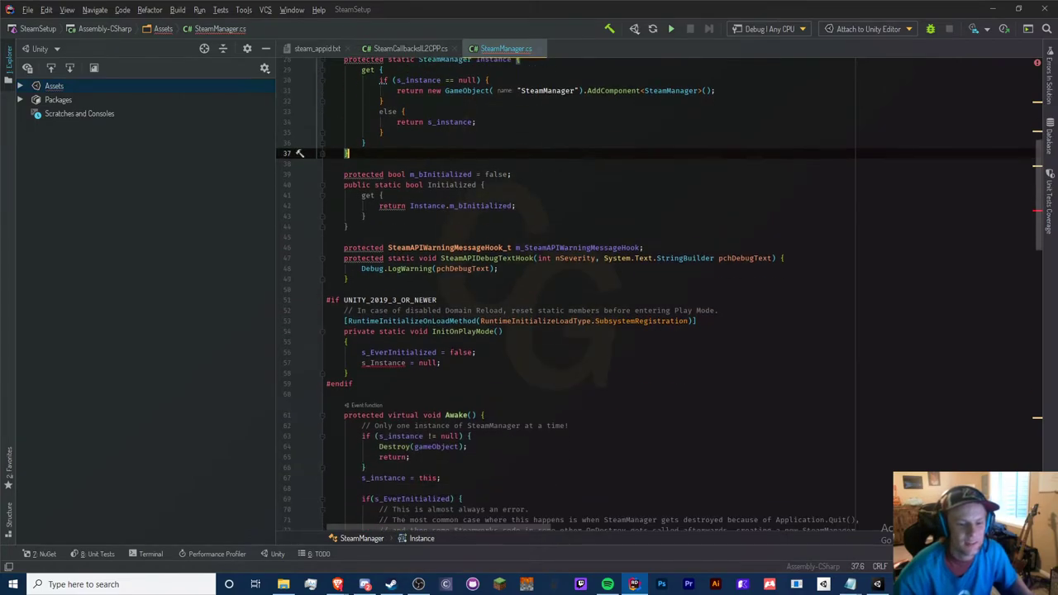
scroll(346, 154, up, 3)
key(shift+F3)
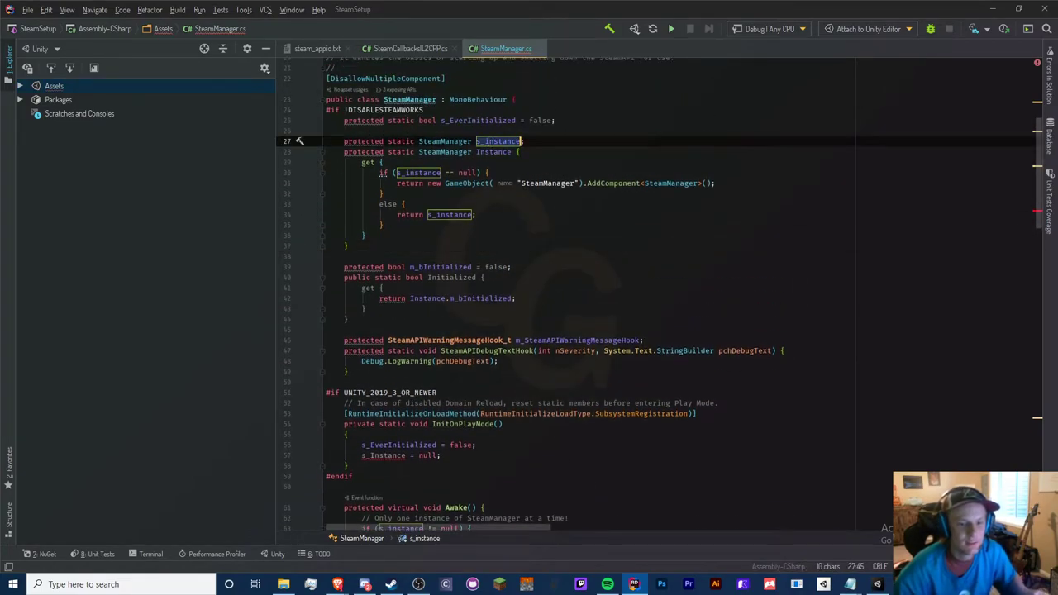
key(F3)
text(s_instance)
scroll(300, 248, down, 2)
key(Down)
key(Down)
key(End)
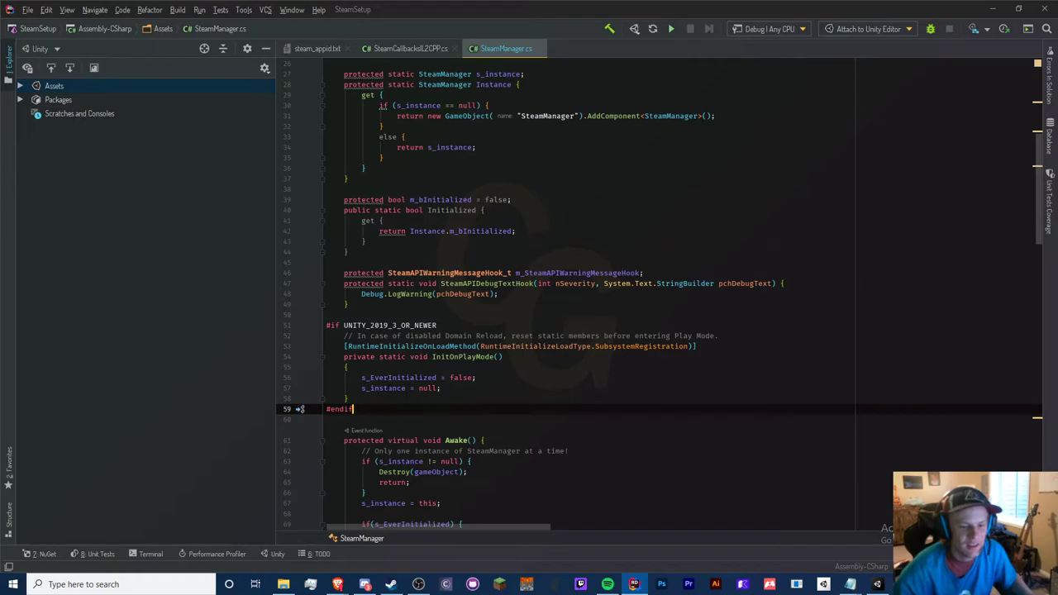
Remove the redundant else around return s_instance in the Instance getter
drag(1038, 176, 1045, 77)
click(501, 262)
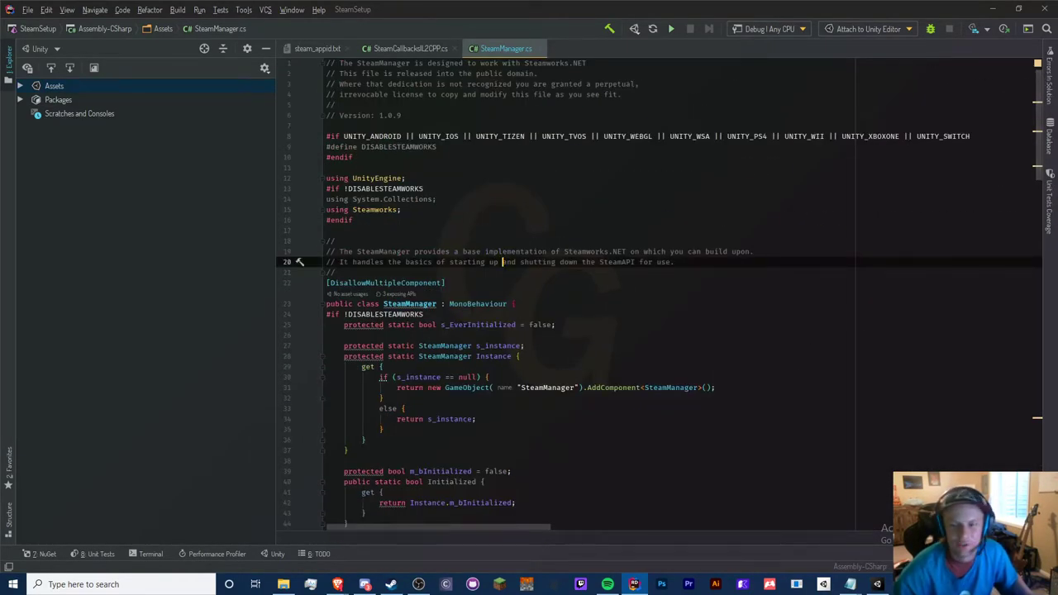
drag(1036, 141, 1044, 78)
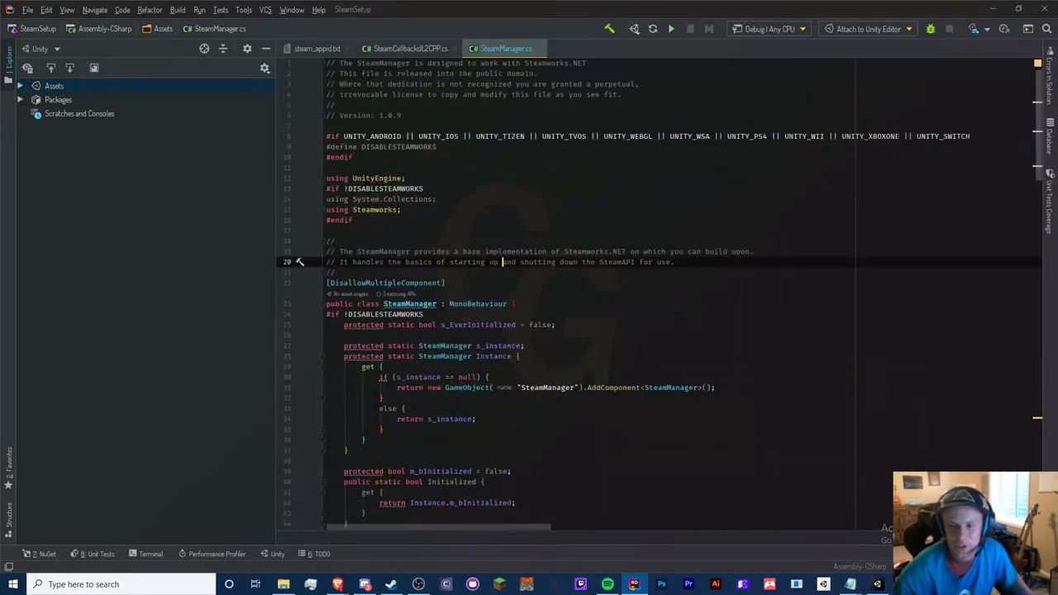
click(357, 303)
click(477, 346)
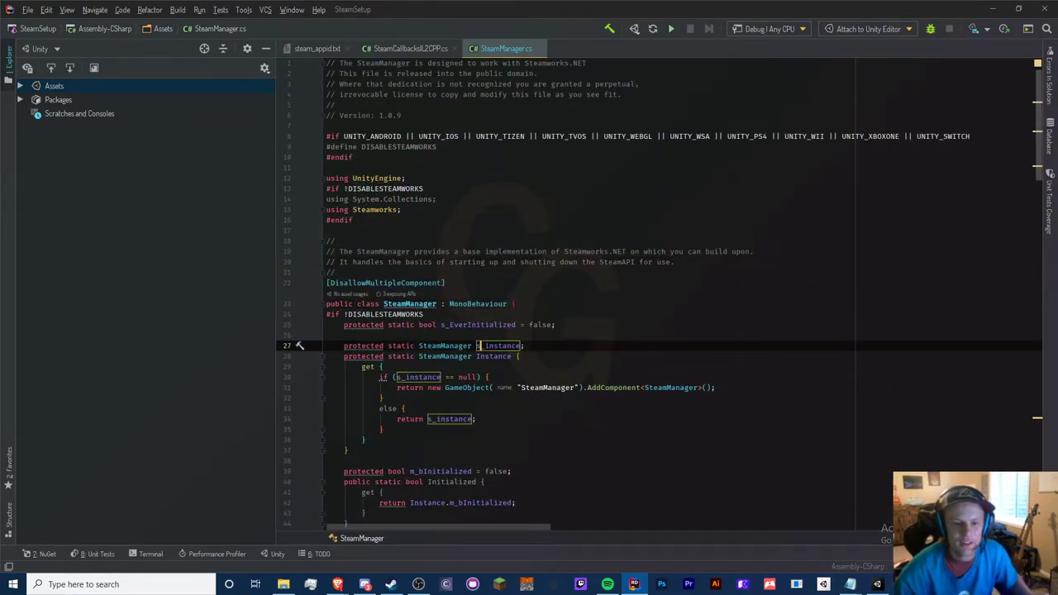
scroll(477, 345, down, 3)
click(384, 308)
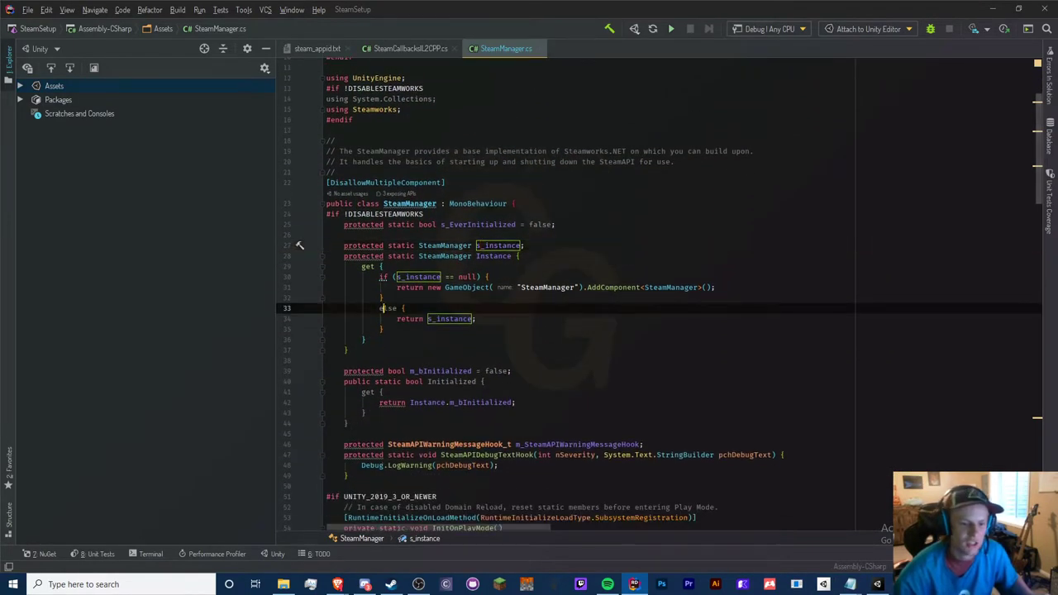
key(alt+Return)
key(Return)
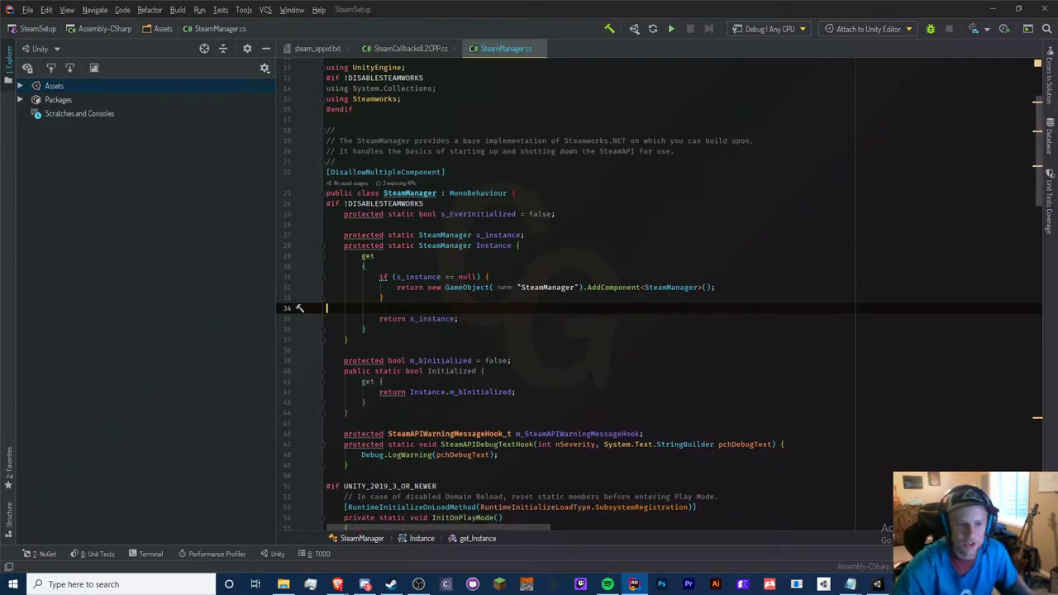
key(BackSpace)
Convert the if/return to a ternary and make Instance a one-line expression-bodied property
click(381, 276)
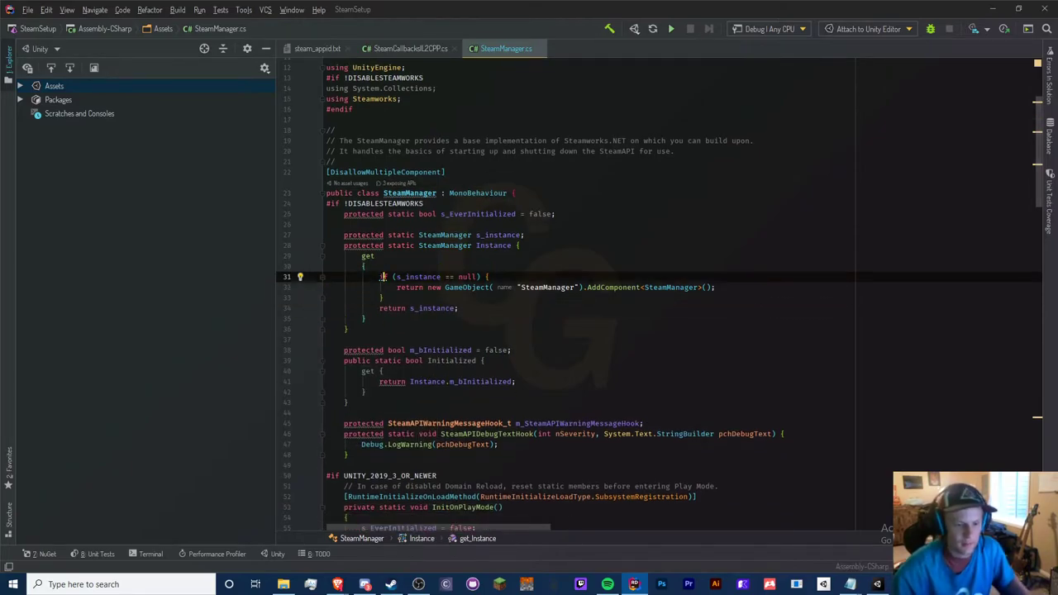
key(alt+Return)
key(Return)
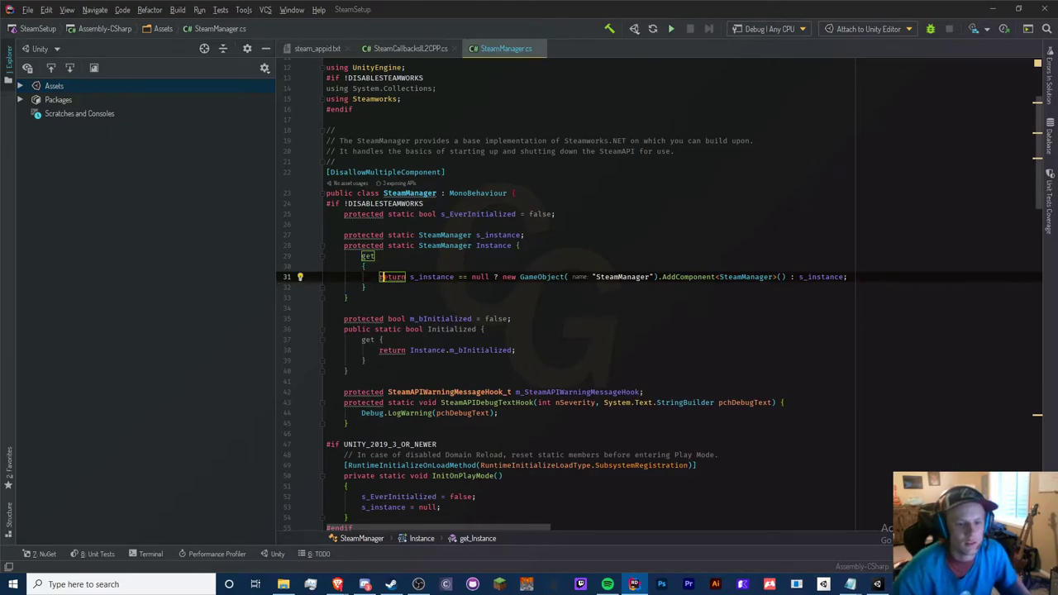
key(alt+Return)
key(Return)
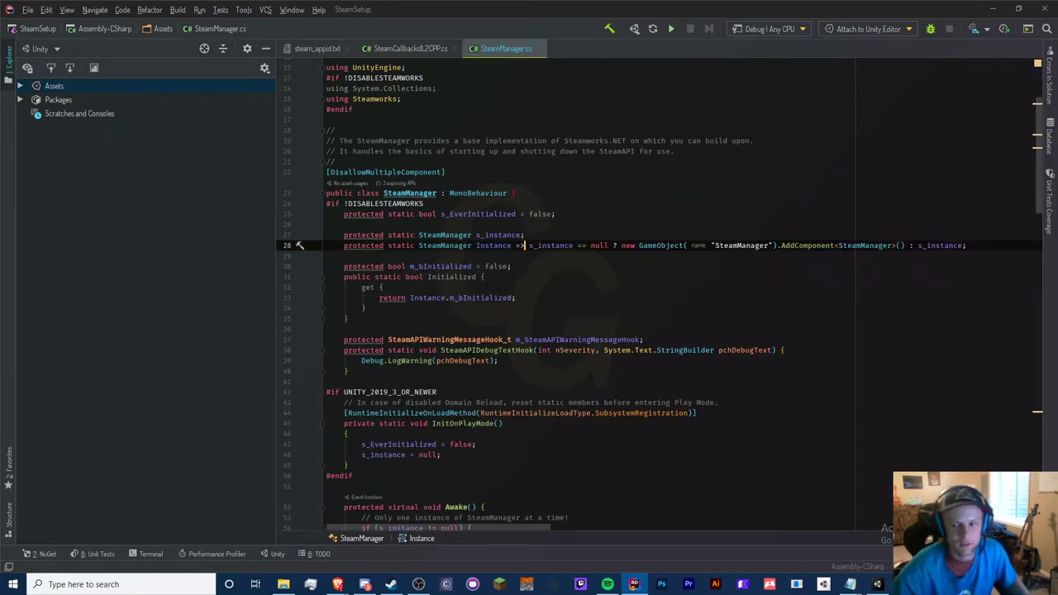
click(556, 214)
drag(967, 246, 344, 245)
click(327, 224)
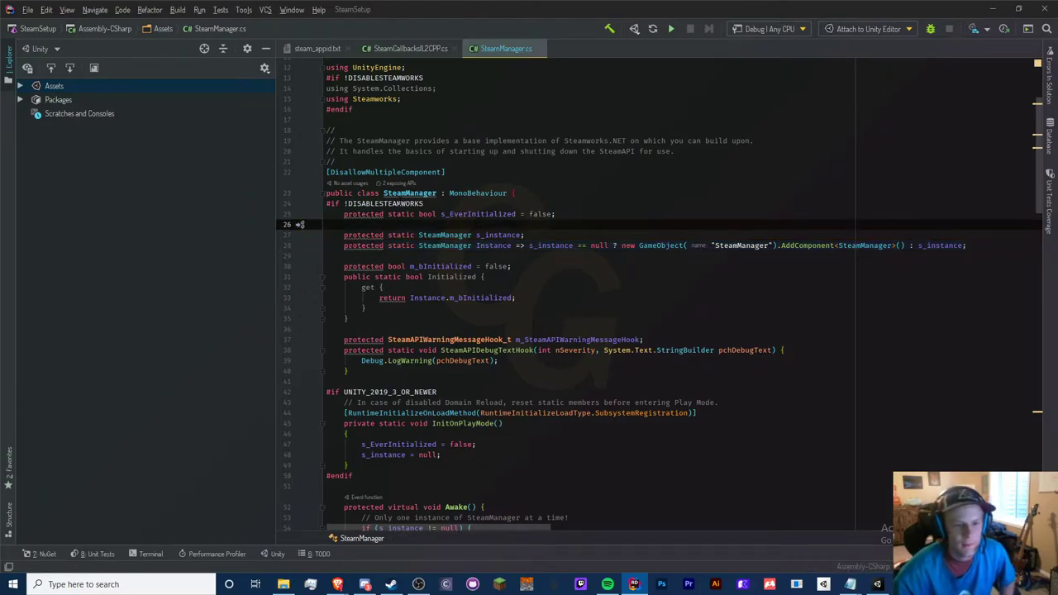
click(365, 246)
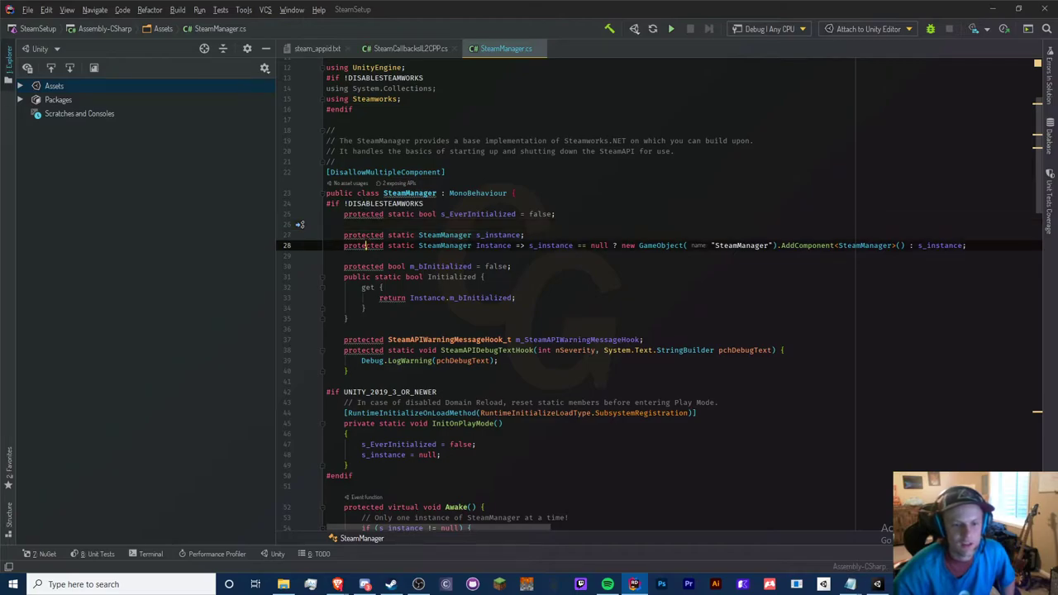
Replace AppId_t.Invalid in RestartAppIfNecessary with (AppId_t)480 taken from the comment
scroll(365, 245, down, 3)
scroll(661, 290, down, 7)
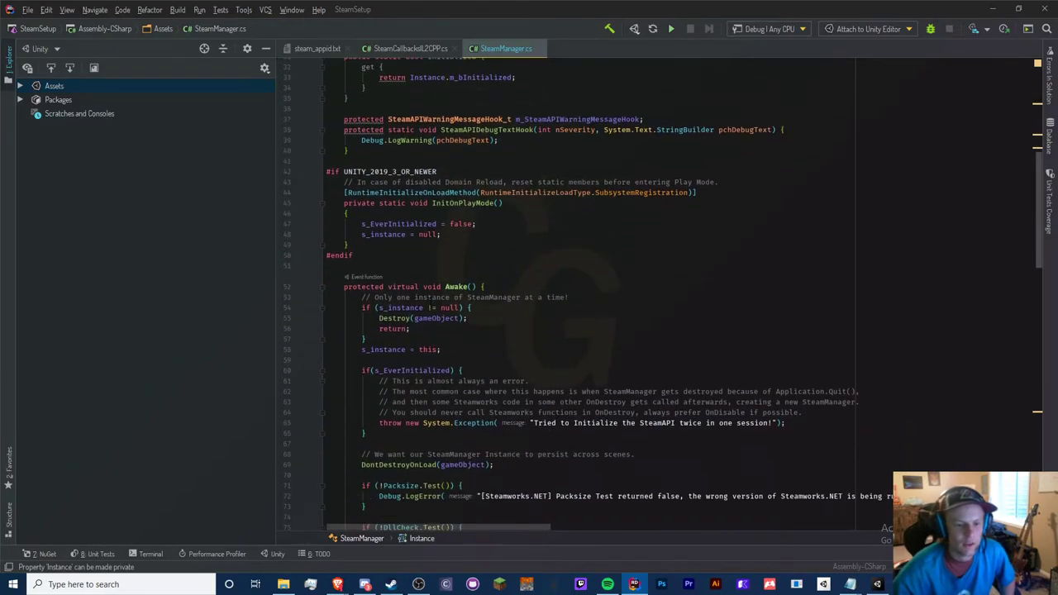
scroll(661, 289, down, 4)
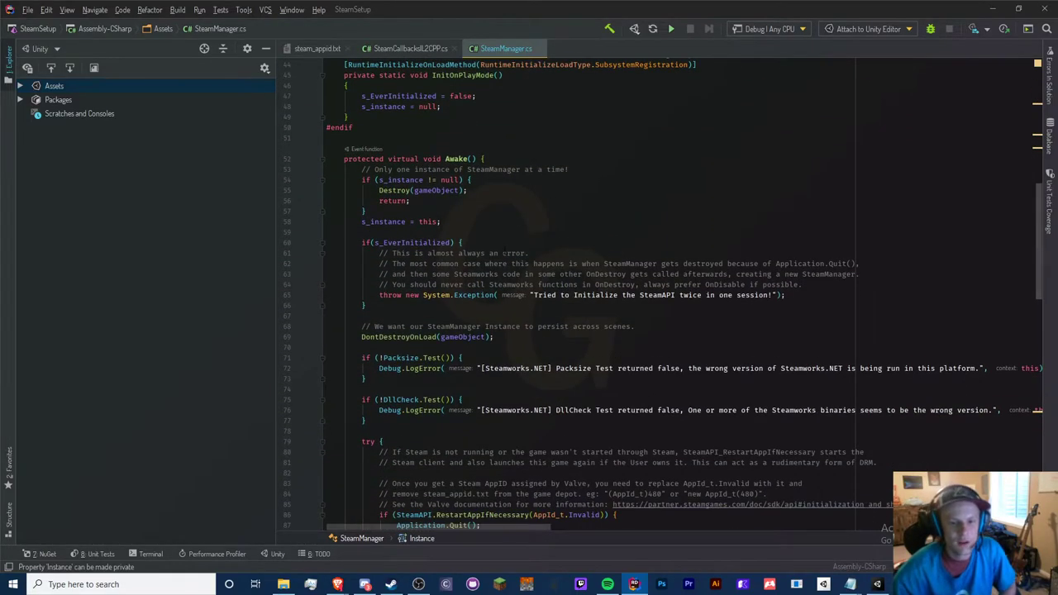
scroll(661, 289, down, 1)
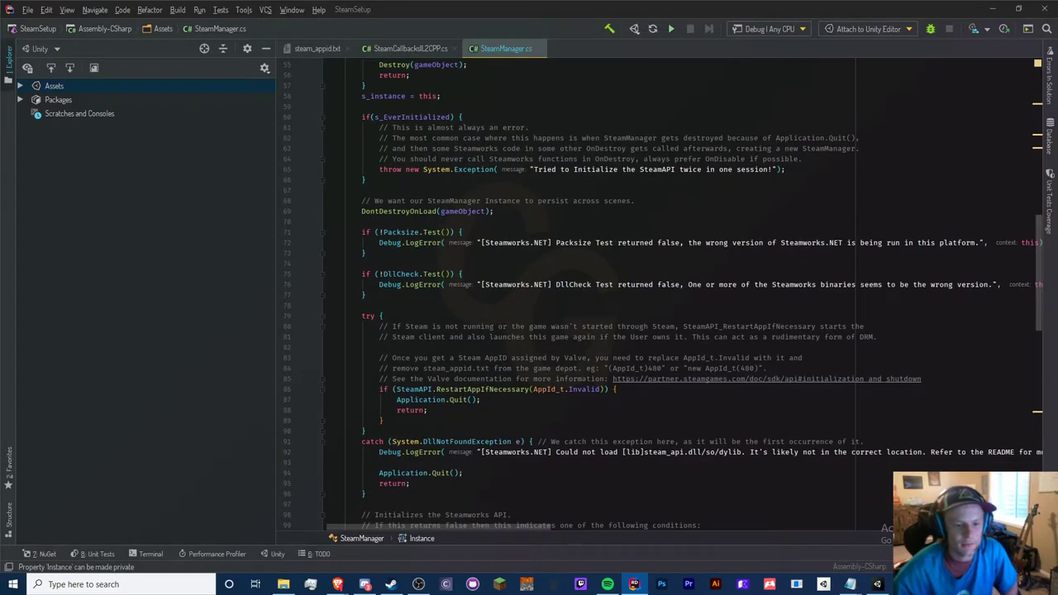
drag(362, 316, 521, 423)
click(524, 400)
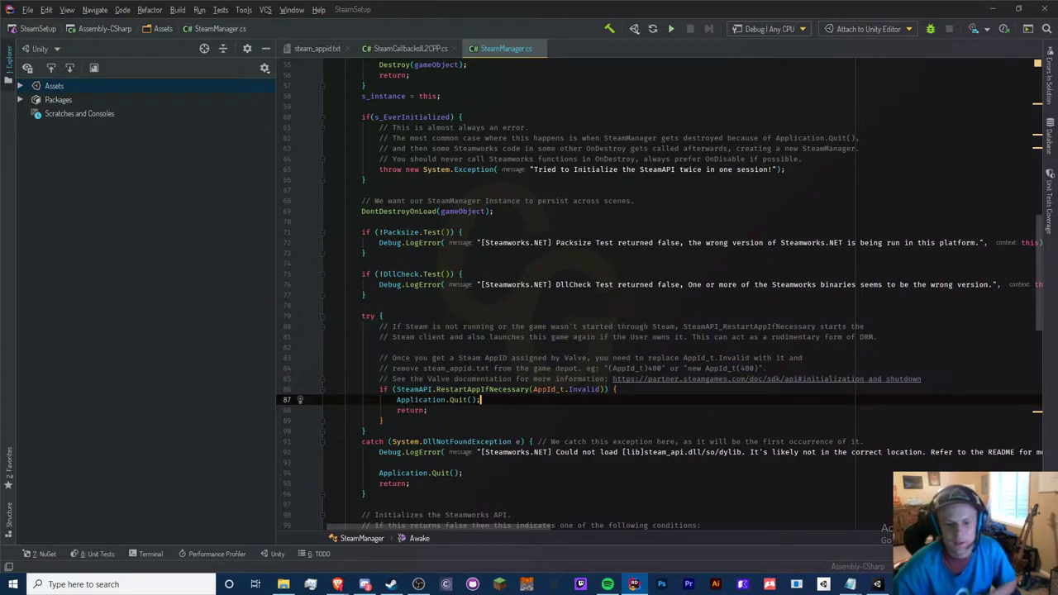
double_click(545, 389)
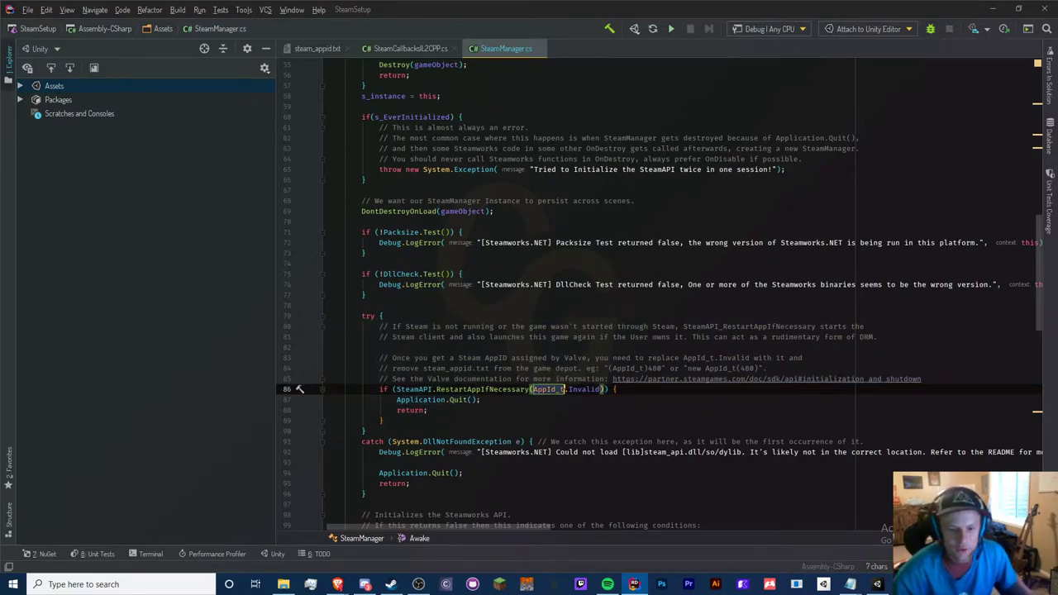
click(638, 369)
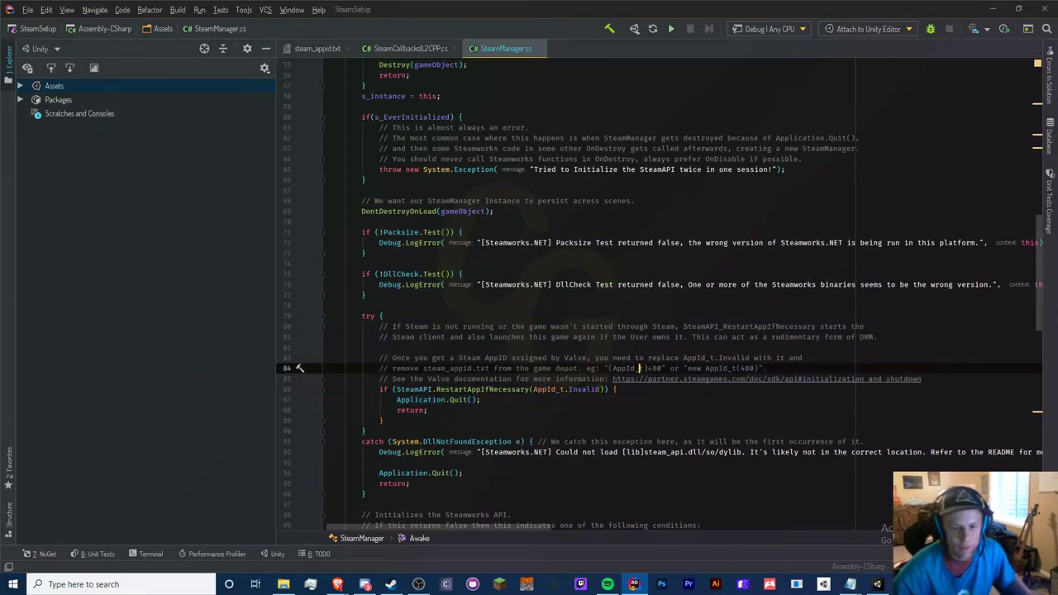
drag(663, 369, 534, 390)
text((AppId_t)480)
click(595, 358)
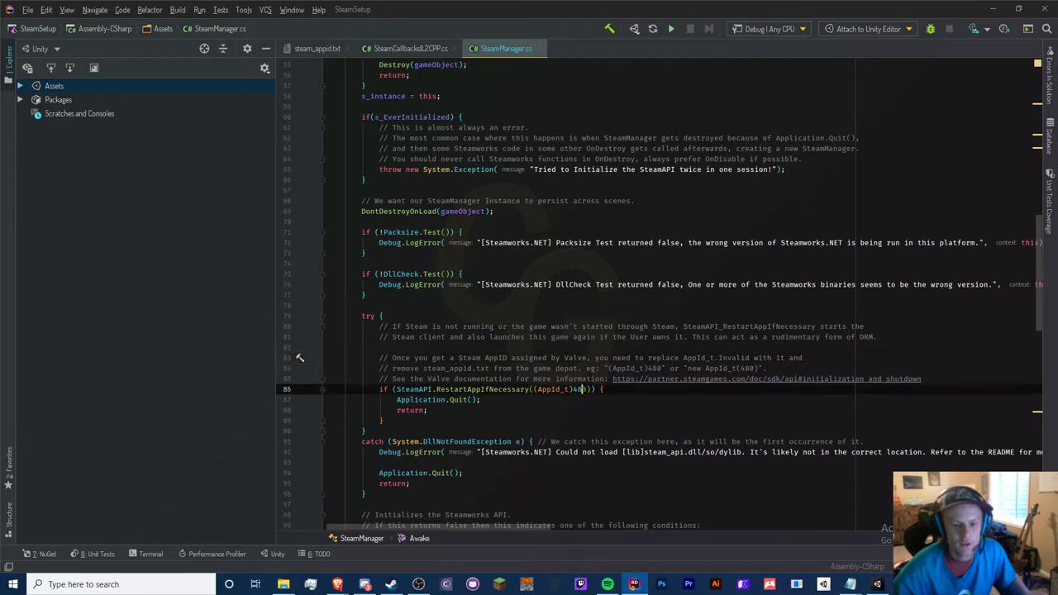
double_click(579, 390)
key(alt+Tab)
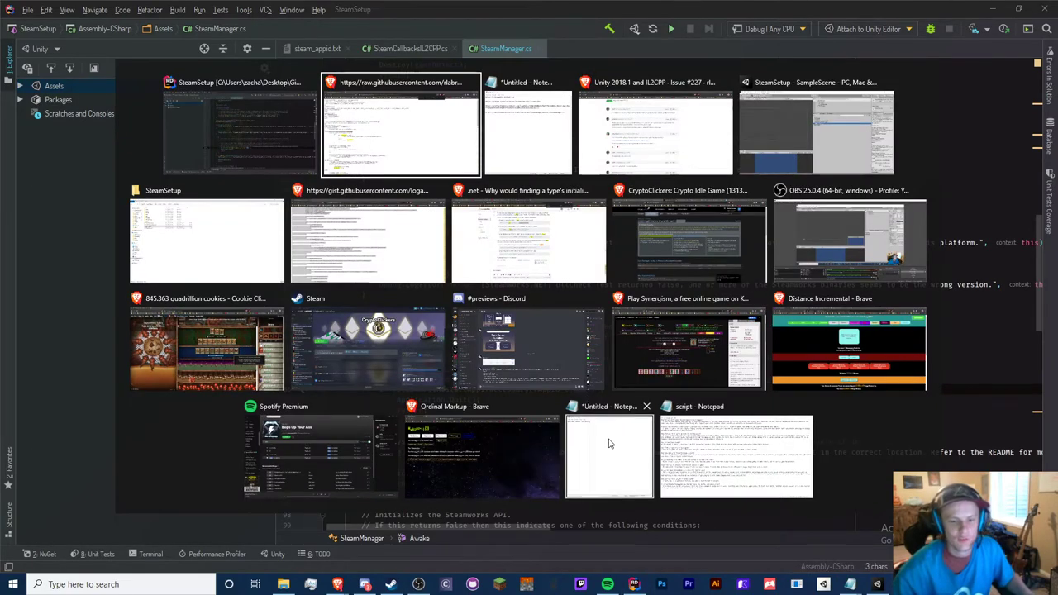
Copy 1313580 from steam_appid.txt and paste it over 480, giving (AppId_t)1313580
click(297, 124)
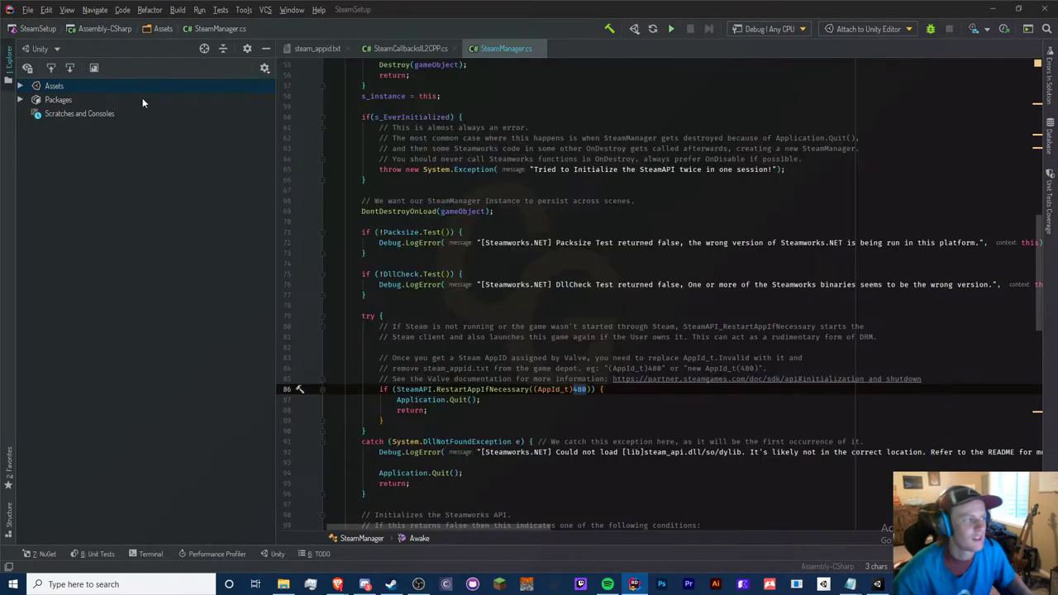
key(alt+Tab)
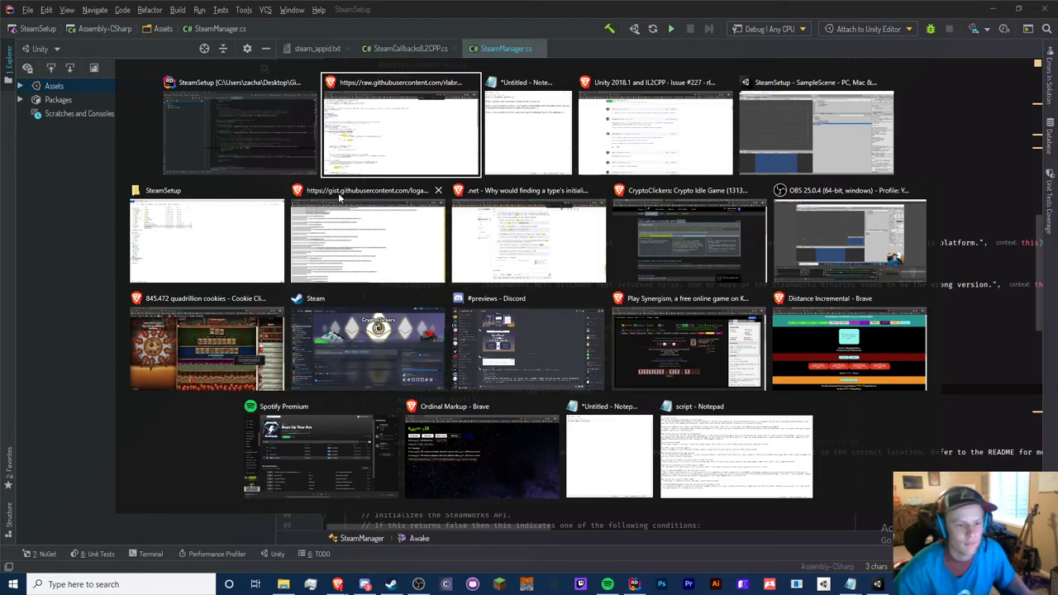
click(170, 207)
double_click(165, 192)
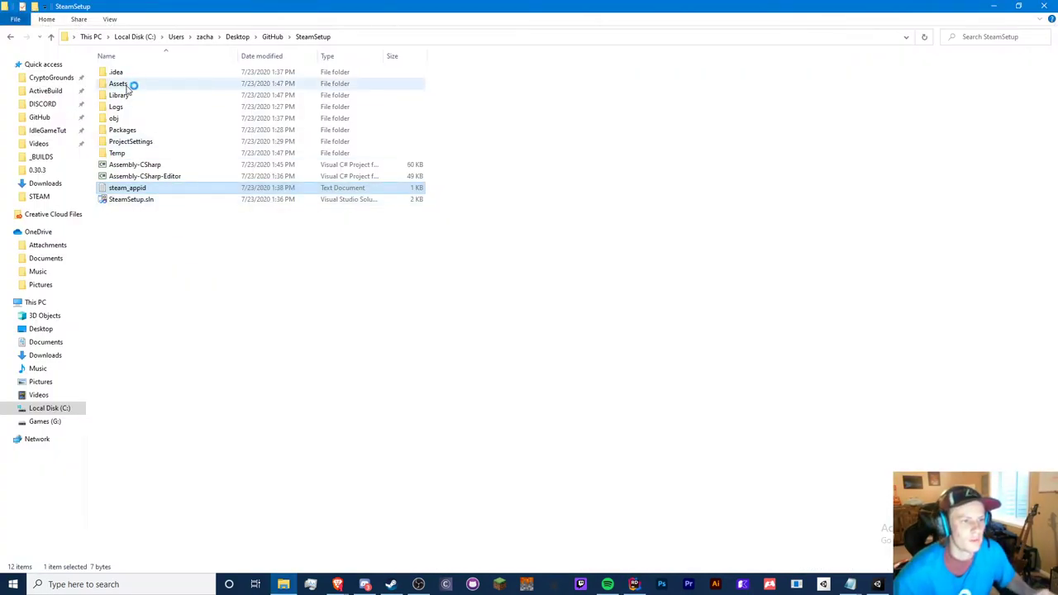
key(ctrl+a)
key(ctrl+c)
key(alt+Tab)
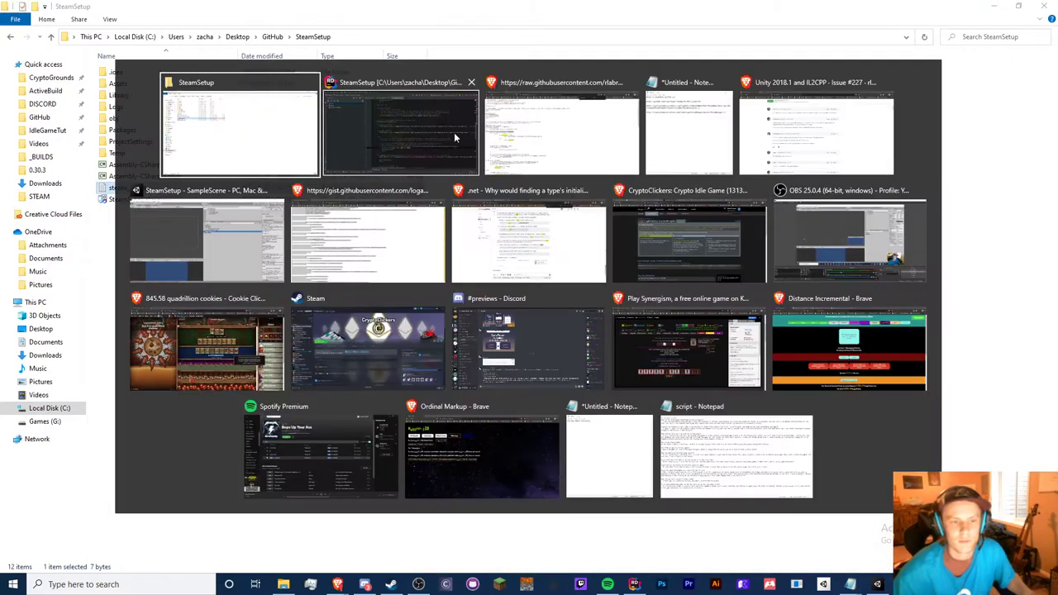
click(429, 128)
key(ctrl+v)
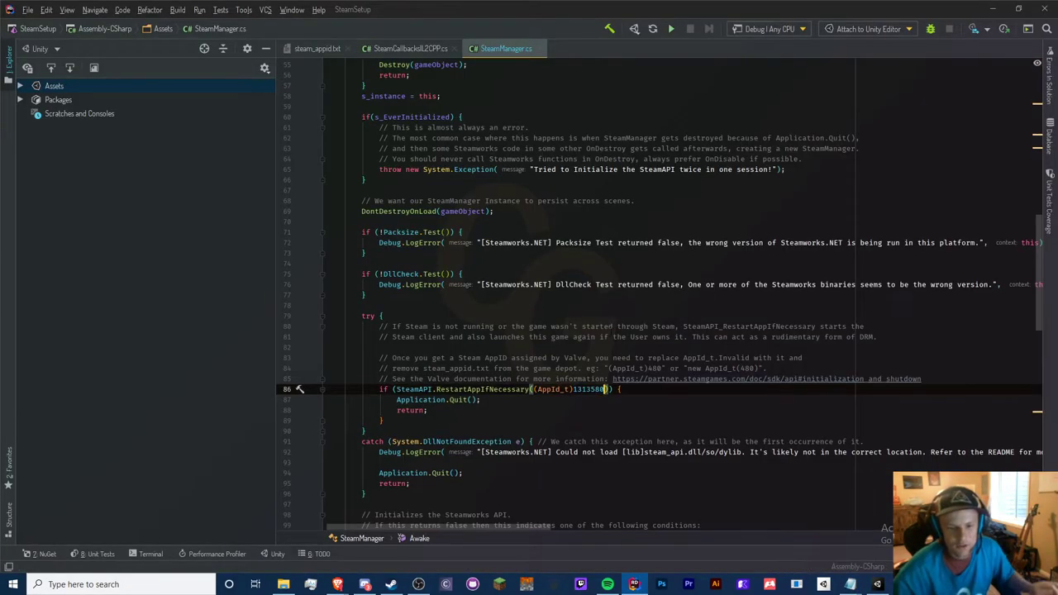
Add a 'public bool SteamActive;' field at the top of the SteamManager class body
click(326, 347)
click(592, 390)
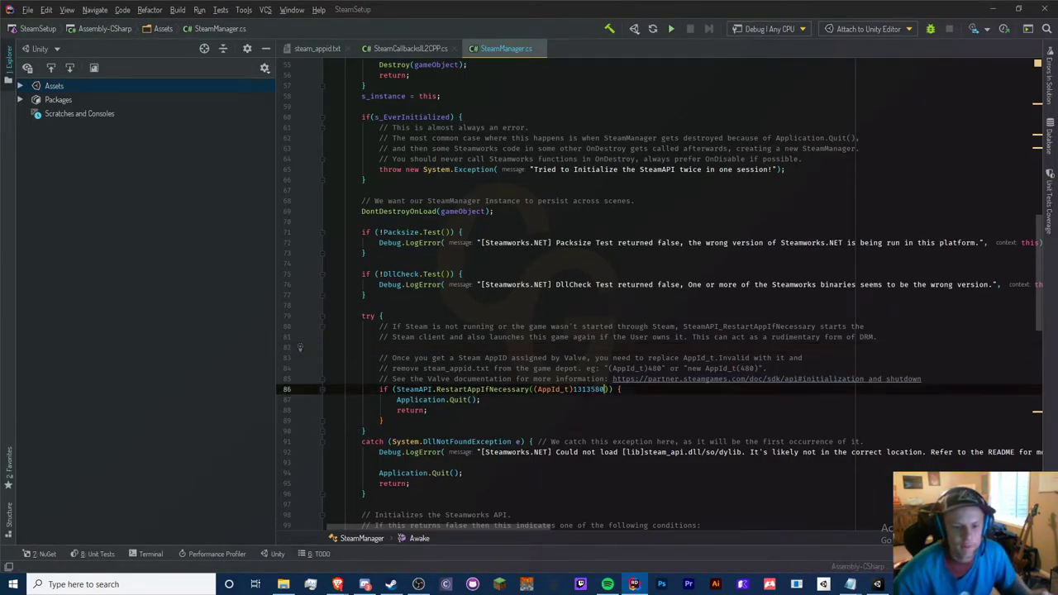
click(577, 326)
scroll(577, 327, up, 4)
scroll(577, 326, up, 9)
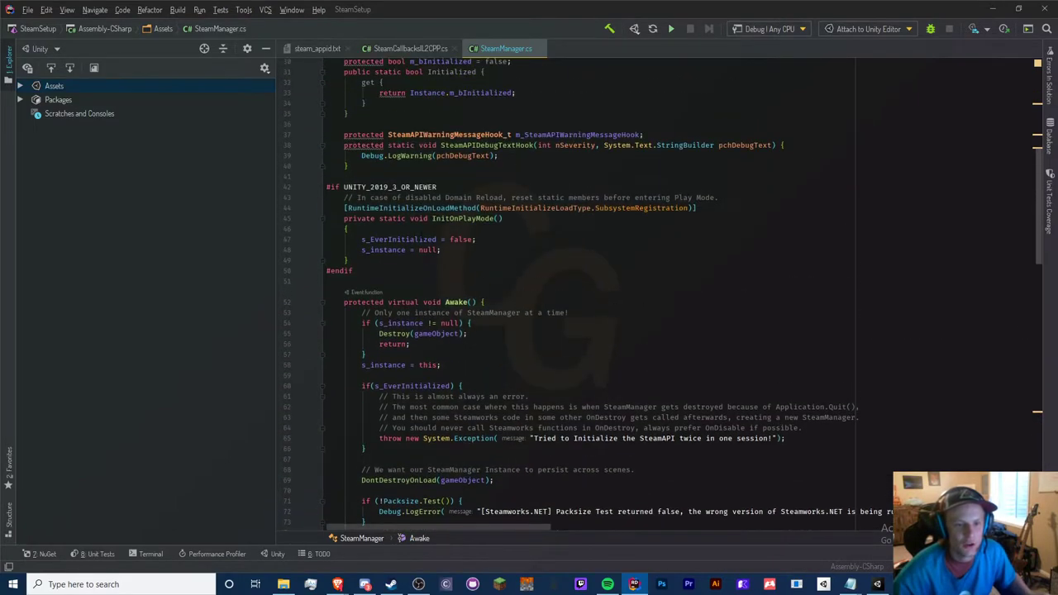
click(424, 123)
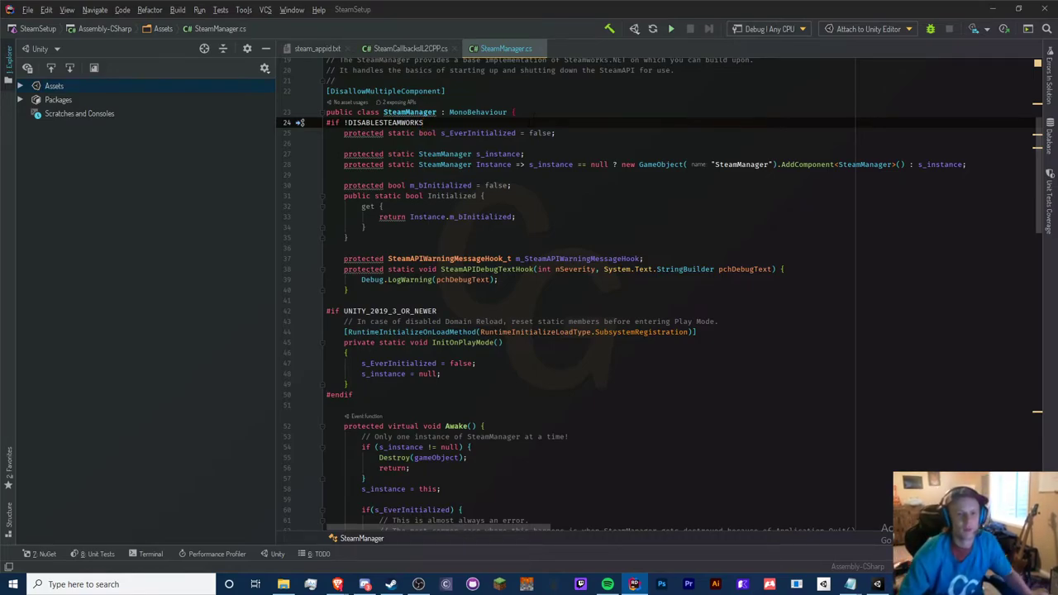
click(514, 111)
key(Return)
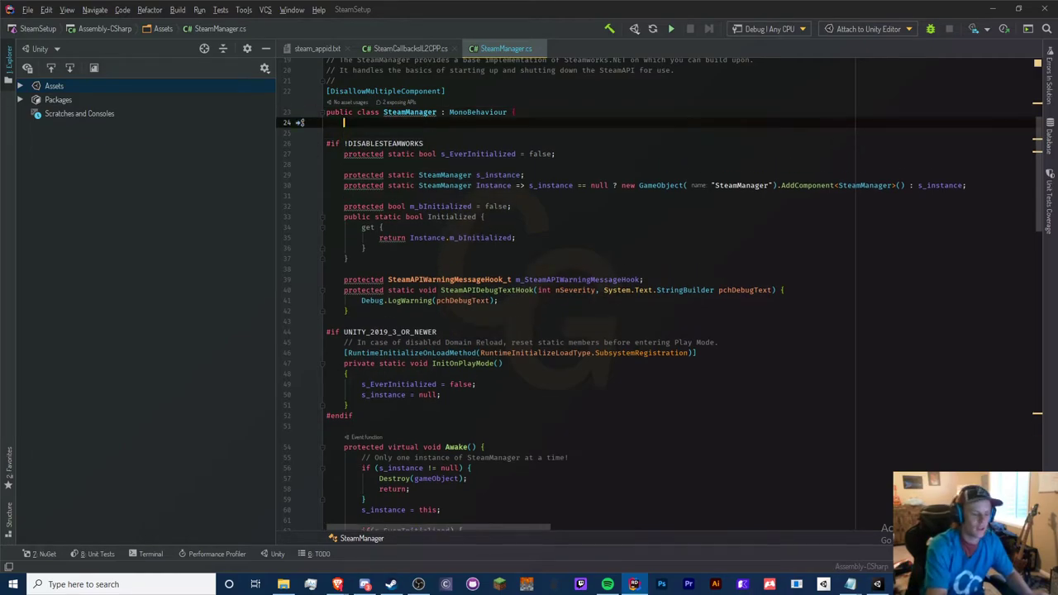
key(Return)
text(public bool )
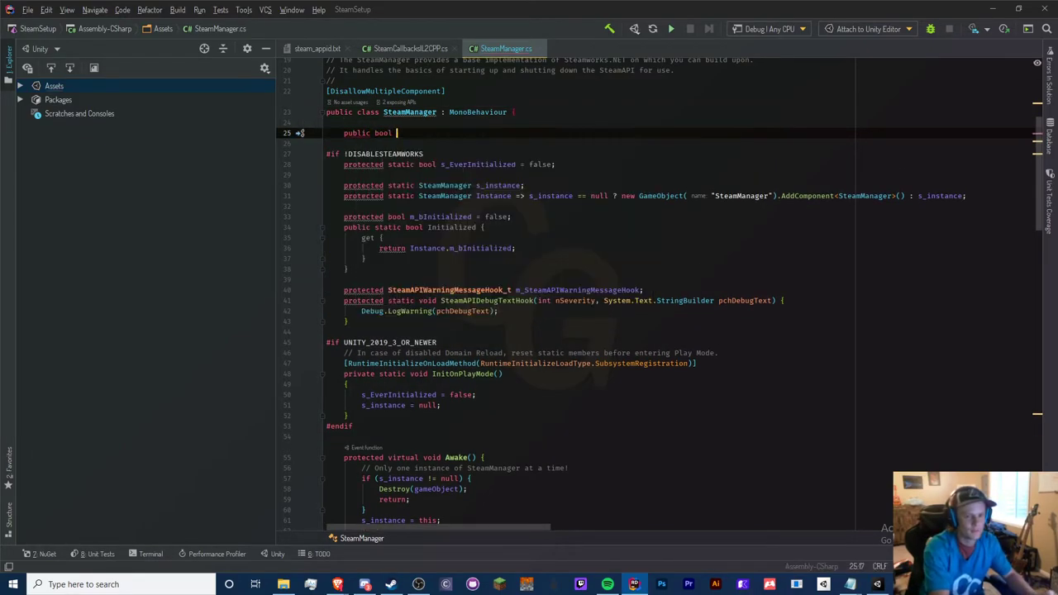
text(SteamActive;)
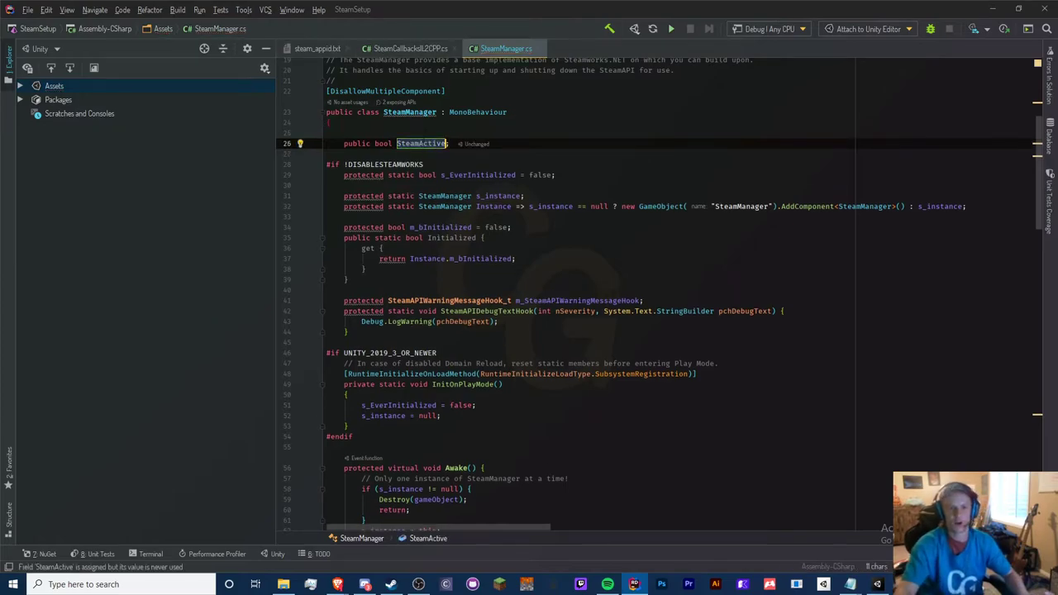
key(Up)
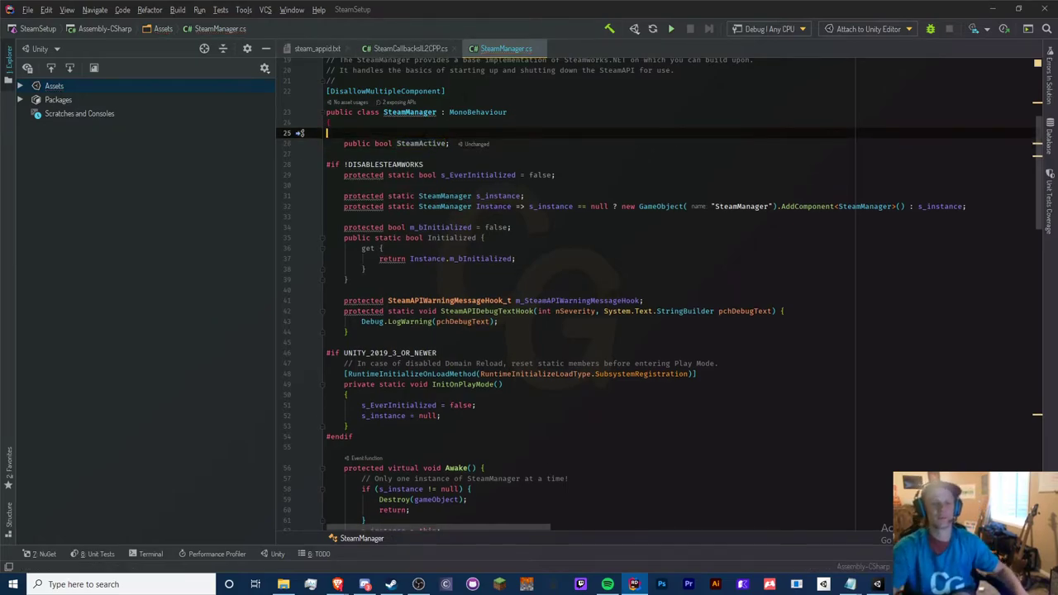
scroll(661, 289, down, 9)
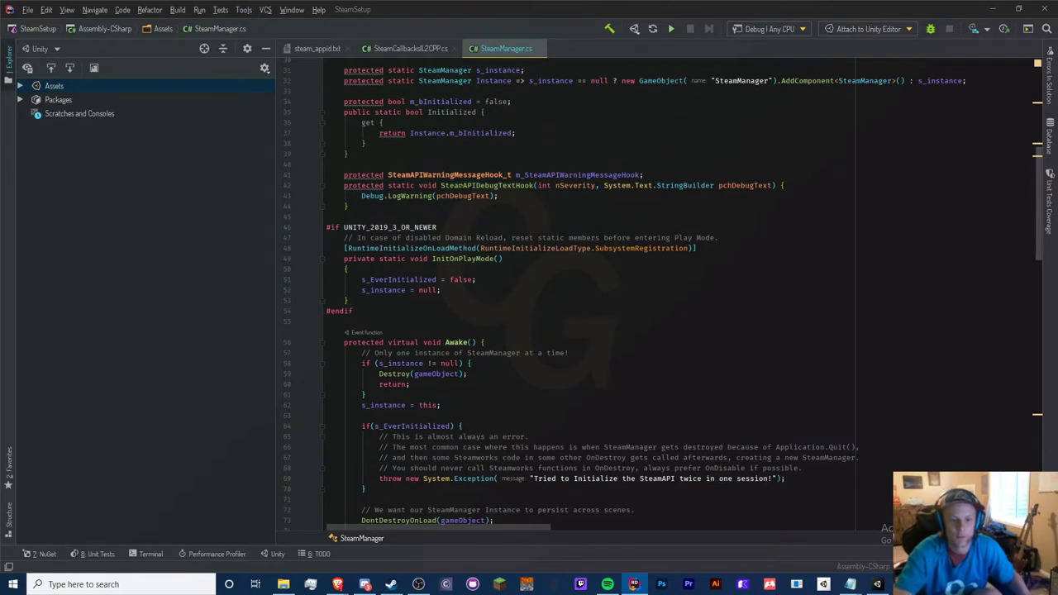
scroll(661, 289, up, 9)
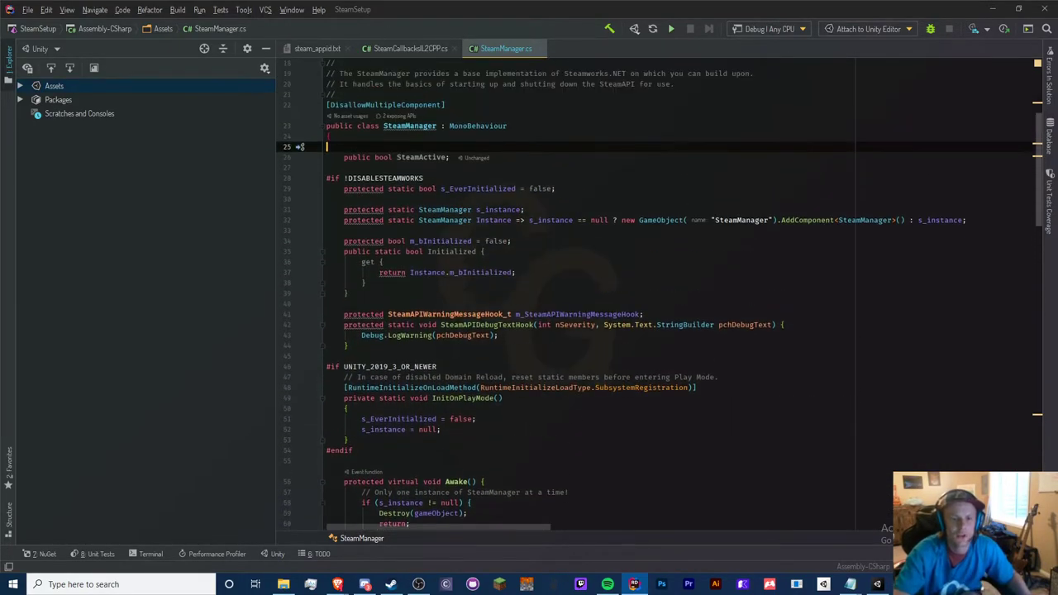
key(Down)
key(Up)
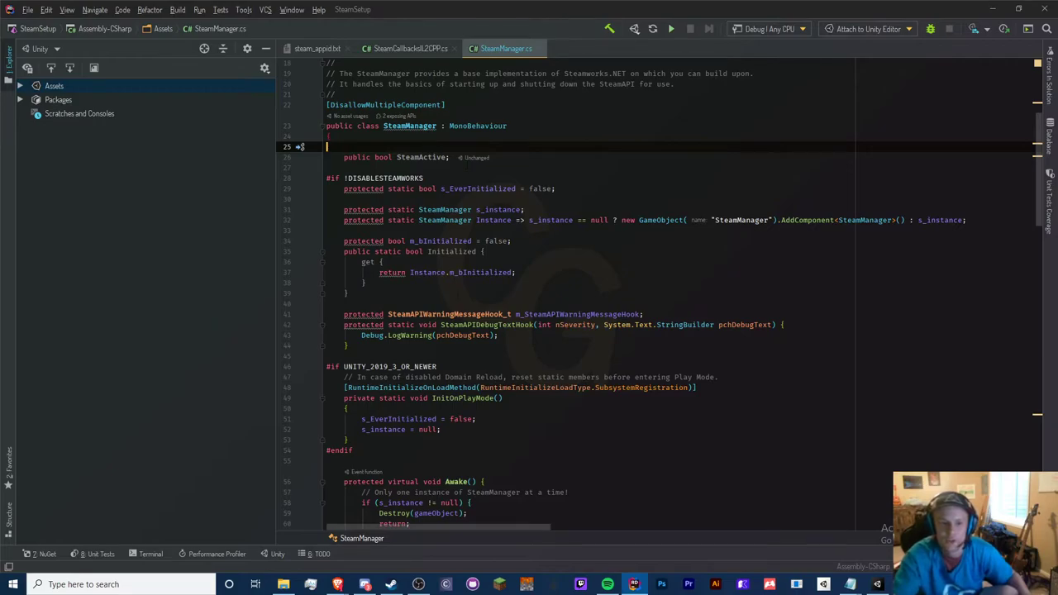
Convert the Initialized getter to an expression-bodied property
click(457, 292)
key(Up)
key(Up)
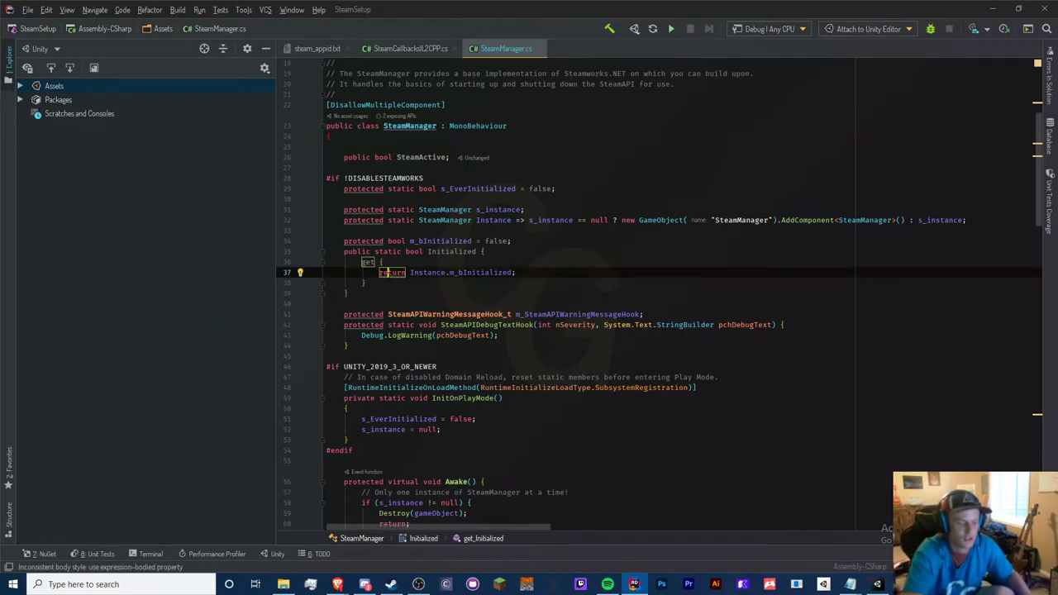
key(alt+Return)
key(Return)
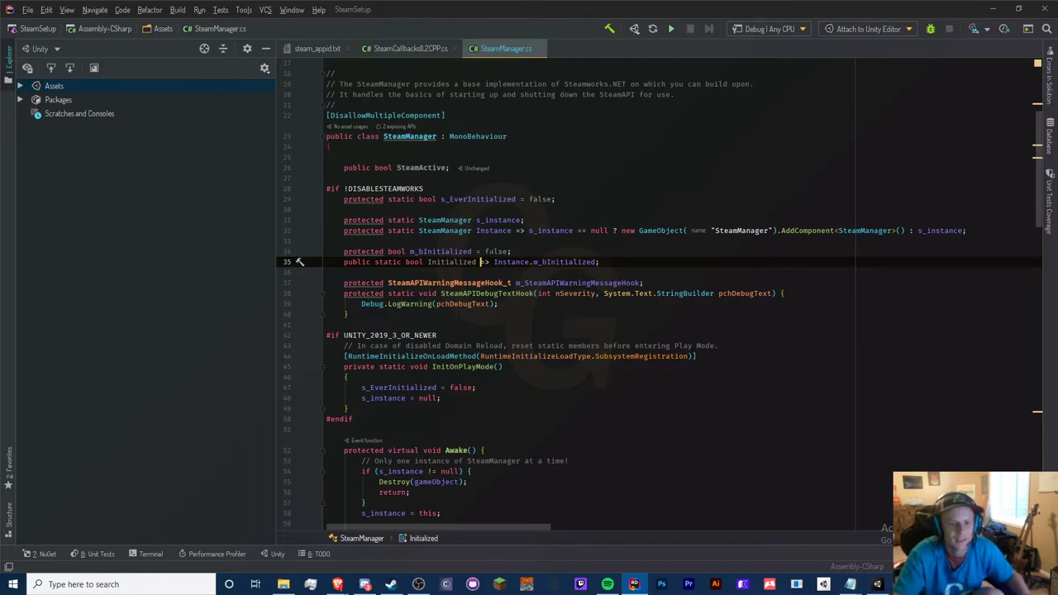
Move Awake's opening brace onto its own line
click(523, 219)
scroll(522, 220, down, 2)
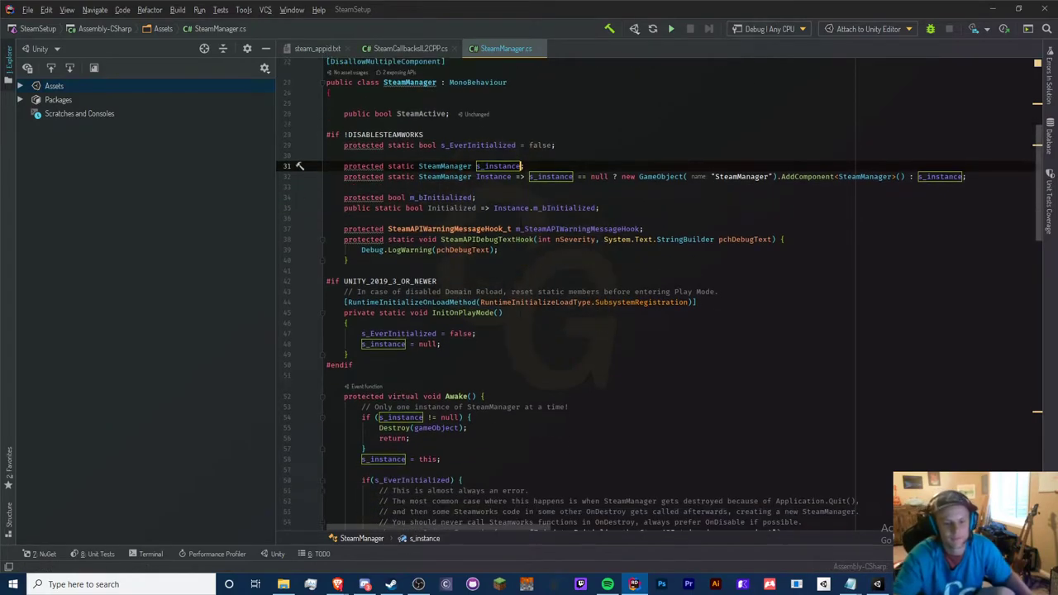
scroll(660, 295, down, 7)
scroll(660, 294, up, 5)
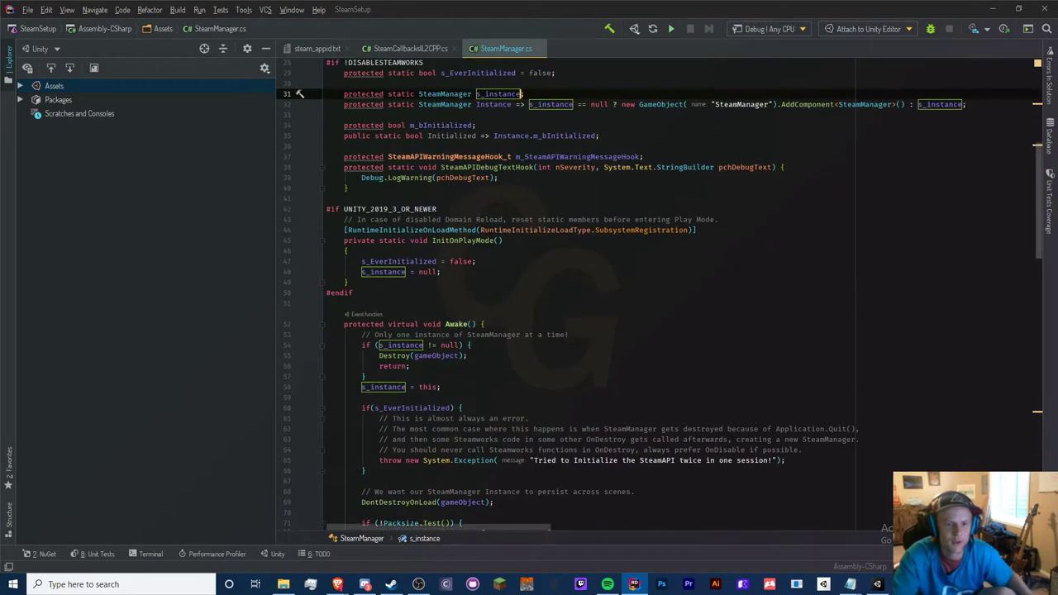
scroll(660, 295, up, 5)
double_click(422, 209)
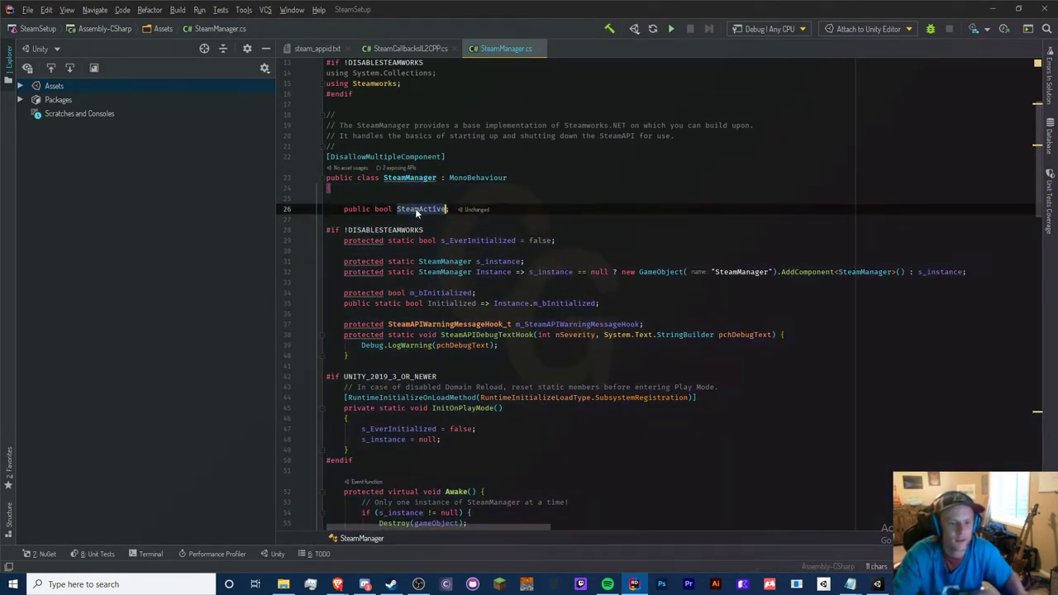
scroll(421, 209, down, 6)
click(485, 305)
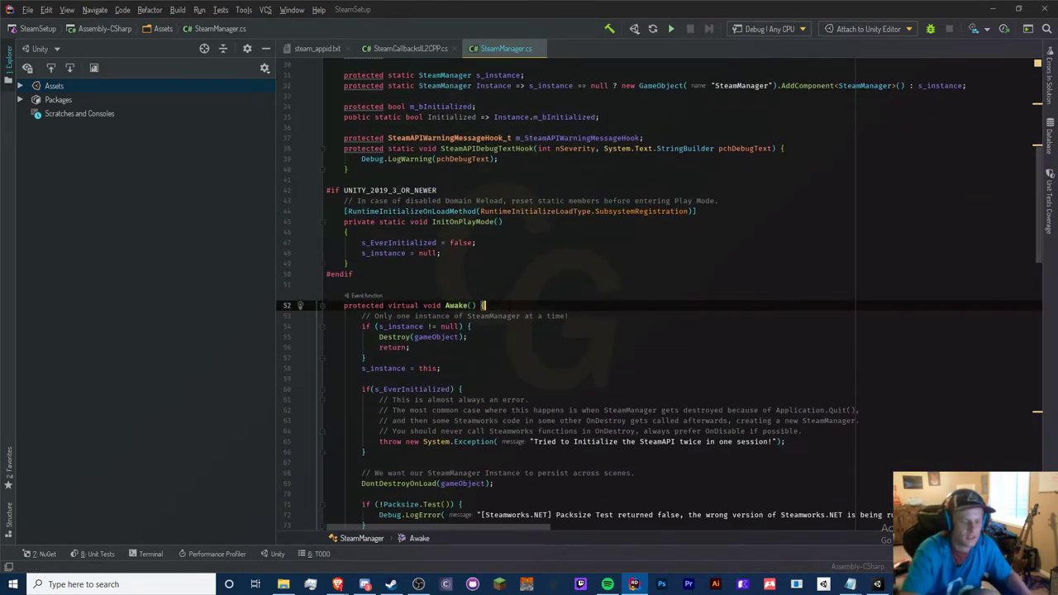
key(Return)
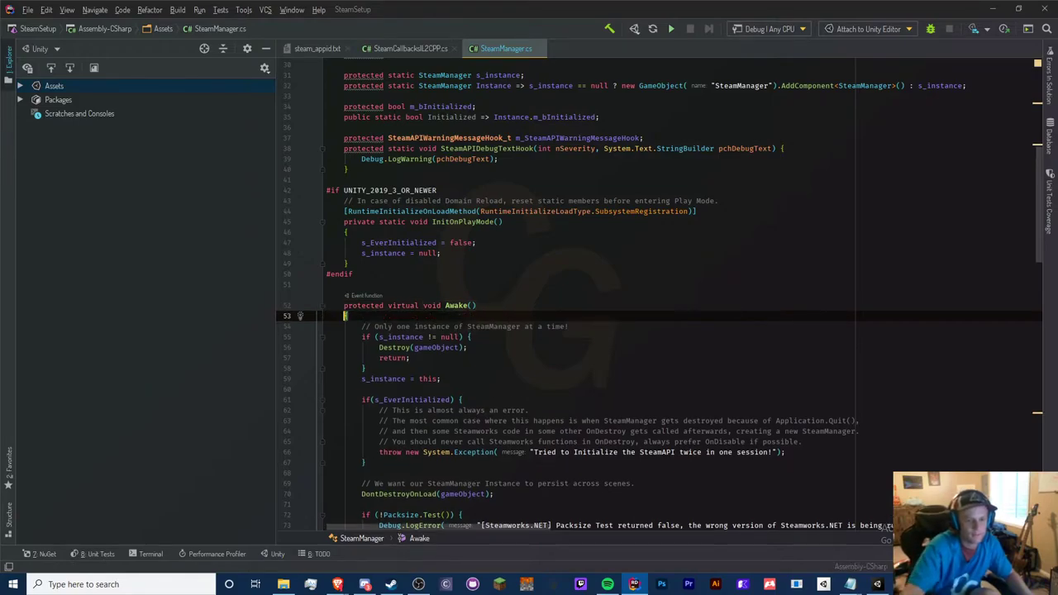
Start an if (SteamActive) block with braces at the top of Awake
key(Return)
text(if ()
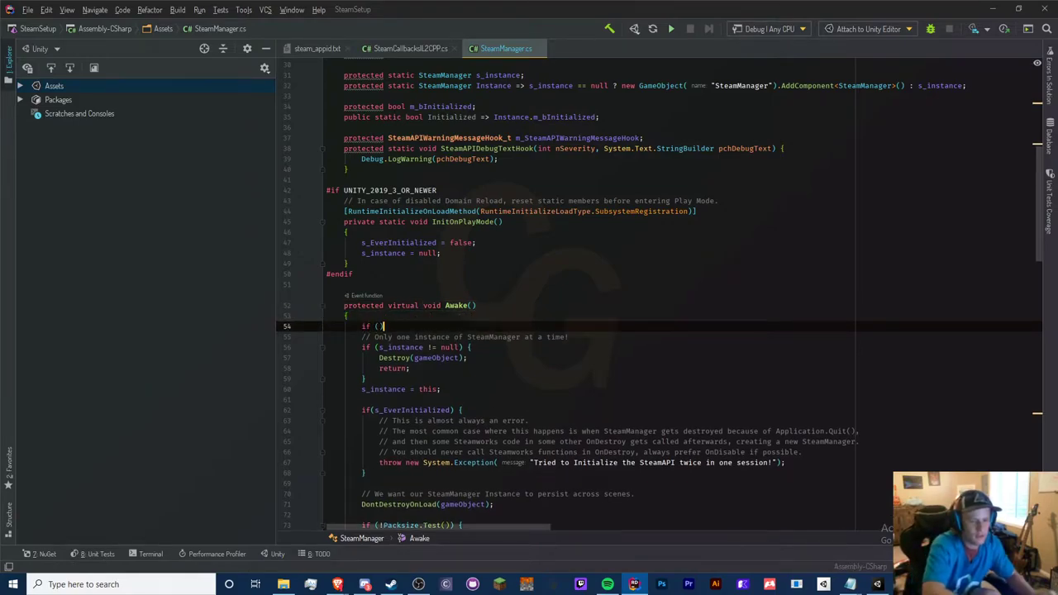
text(SteamActive)
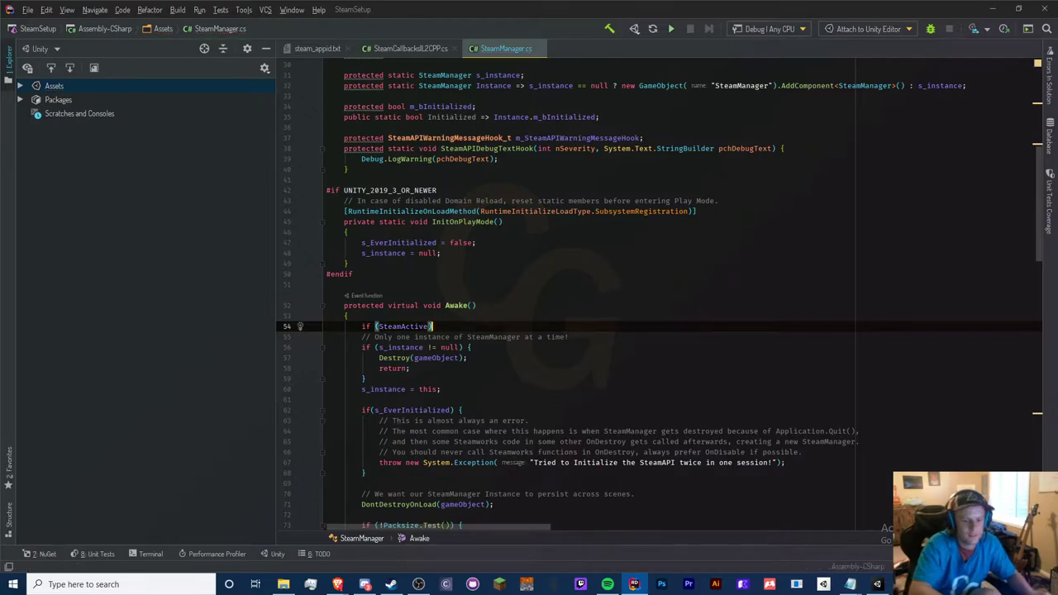
key(End)
key(Return)
text({)
key(Return)
Move the old Awake body into the if block and indent it one level
key(shift+Down)
key(shift+Down)
key(shift+Down)
key(shift+Down)
key(shift+Down)
key(shift+Down)
key(shift+Down)
key(shift+Down)
key(shift+Down)
key(shift+Down)
key(shift+Down)
key(shift+Down)
key(shift+Down)
key(shift+Down)
key(shift+Down)
key(shift+Down)
key(shift+Down)
key(shift+Down)
key(shift+Down)
key(shift+Down)
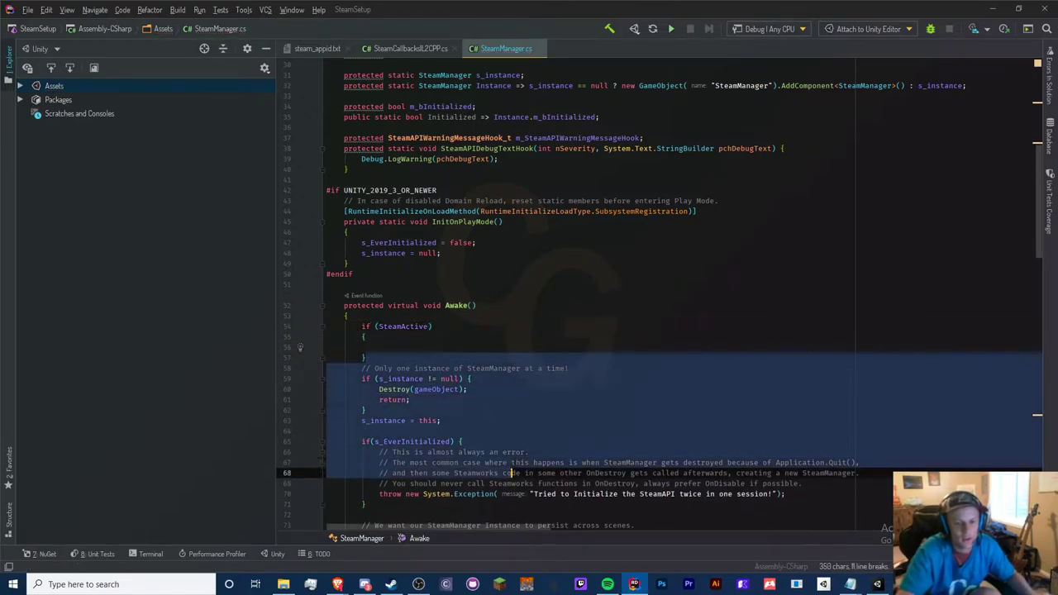
key(shift+Down)
key(shift+Down)
key(shift+Down)
key(shift+Down)
key(shift+End)
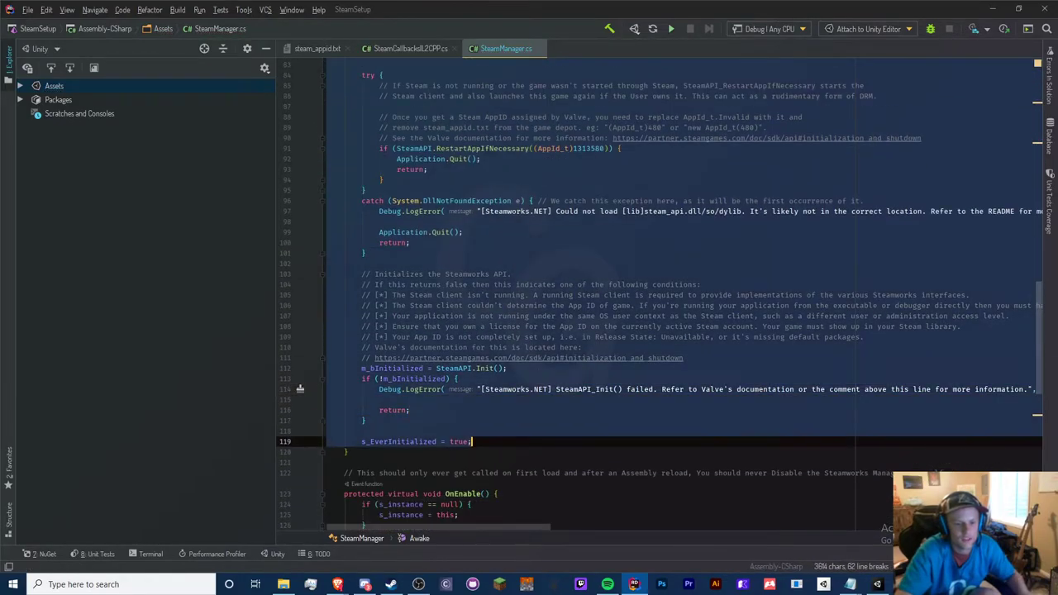
key(ctrl+x)
key(Up)
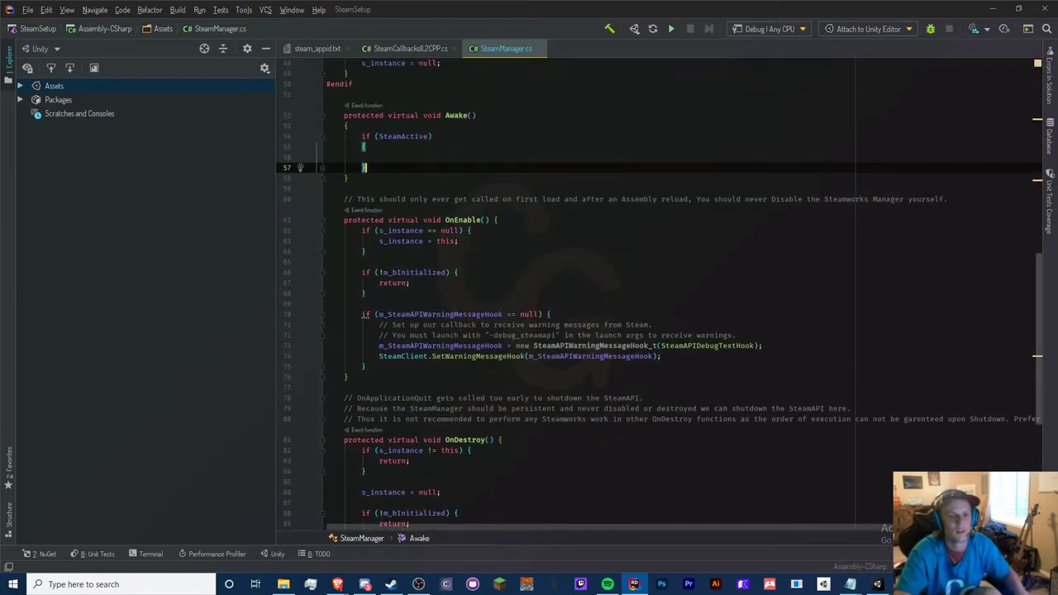
key(ctrl+v)
click(347, 441)
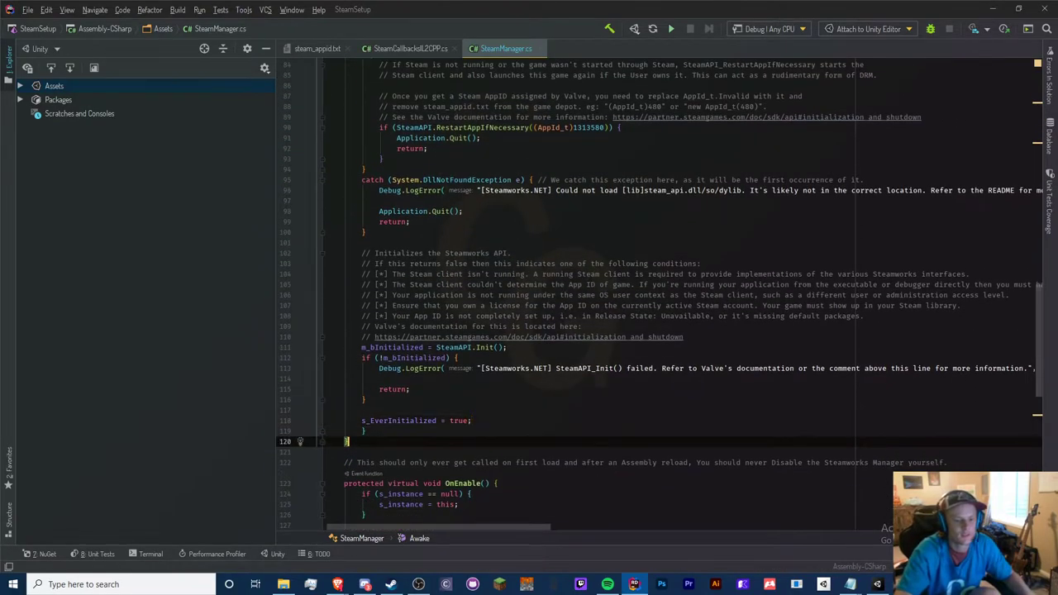
drag(348, 442, 362, 300)
key(Tab)
scroll(361, 299, down, 2)
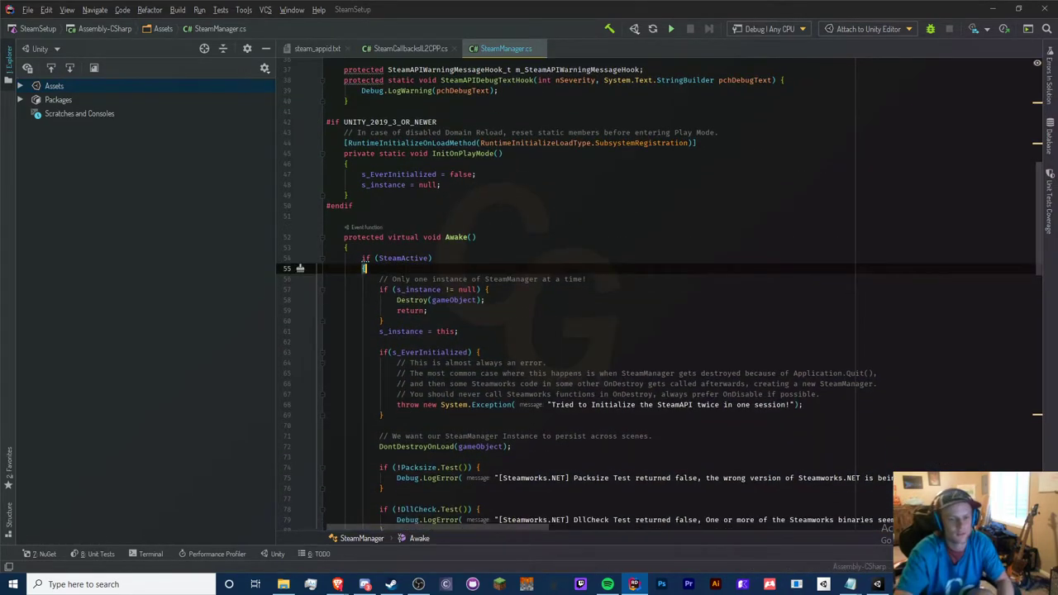
scroll(361, 258, down, 10)
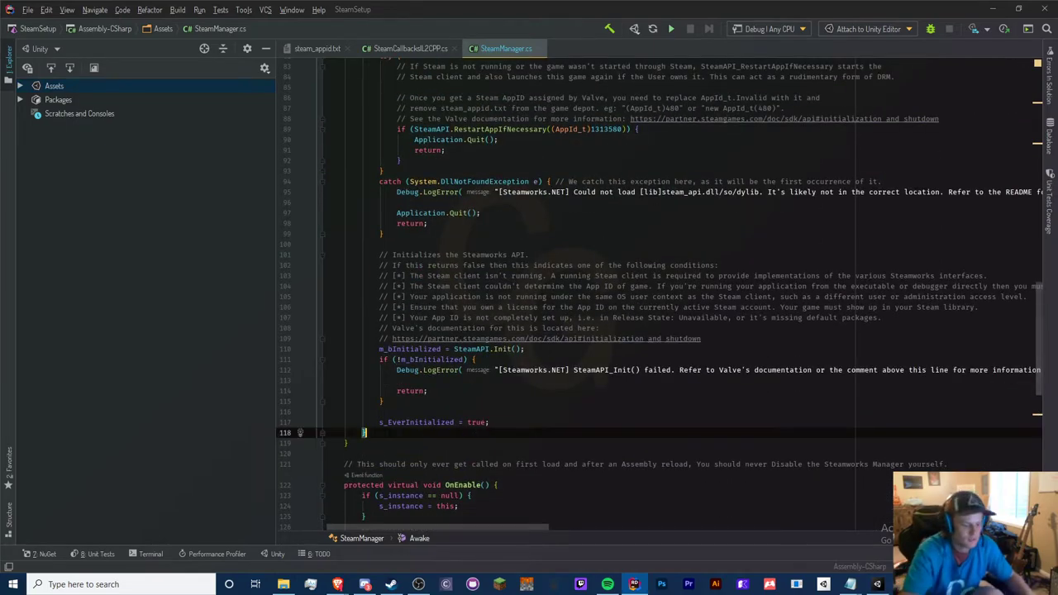
Add 'else gameObject.SetActive(false)' after the if (SteamActive) block
key(Return)
text(else g)
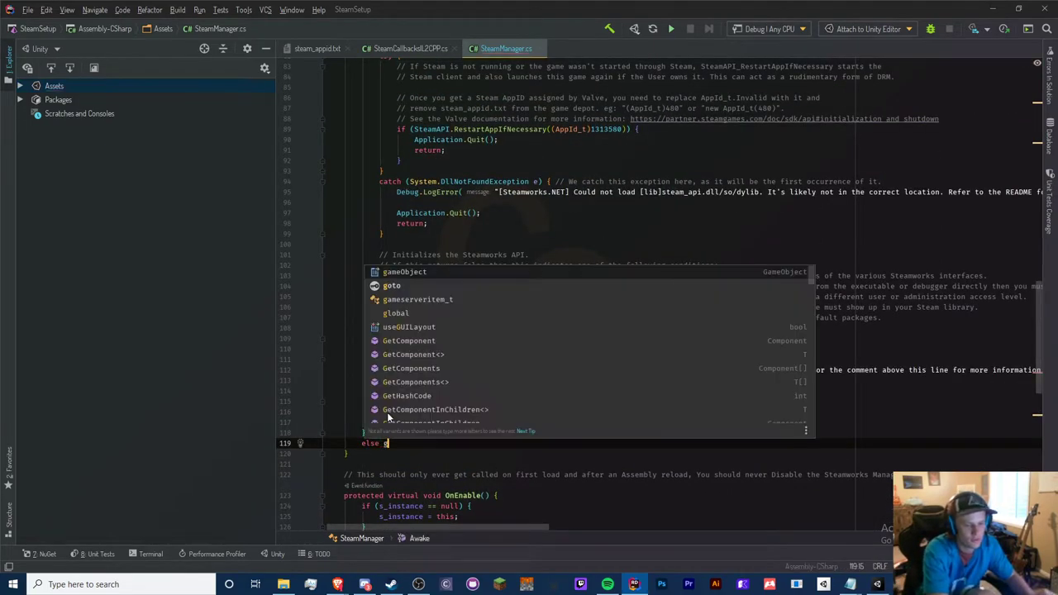
text(ameObject.se)
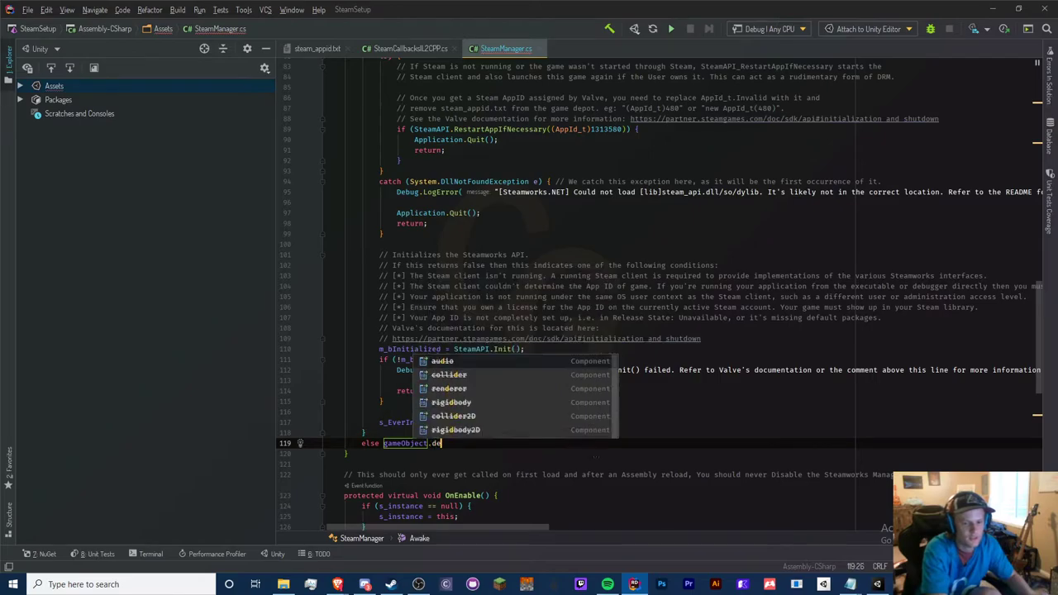
key(BackSpace)
key(BackSpace)
text(d)
key(BackSpace)
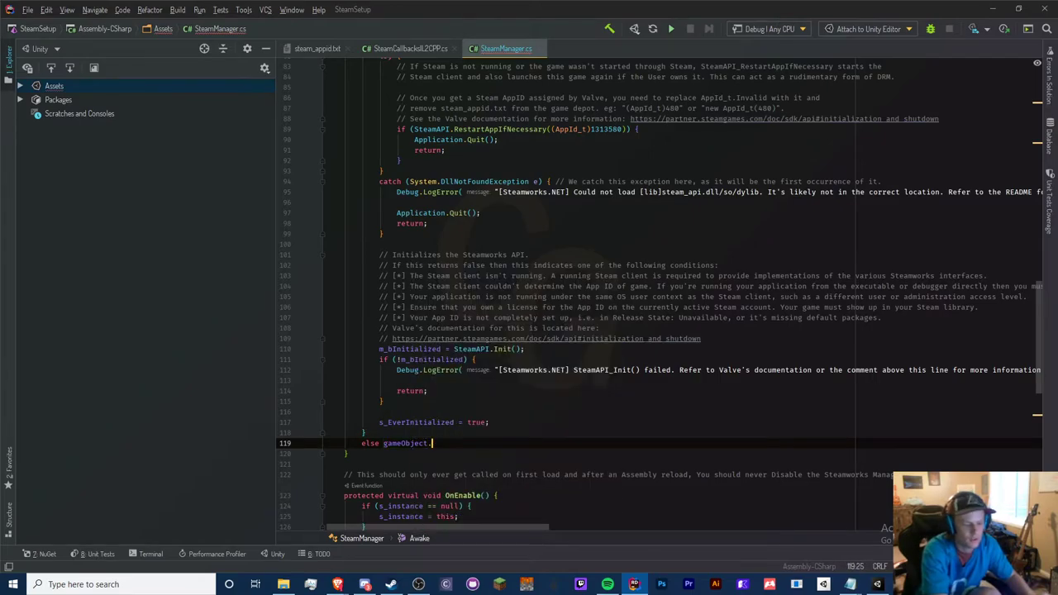
text(se)
key(Return)
key(ctrl+BackSpace)
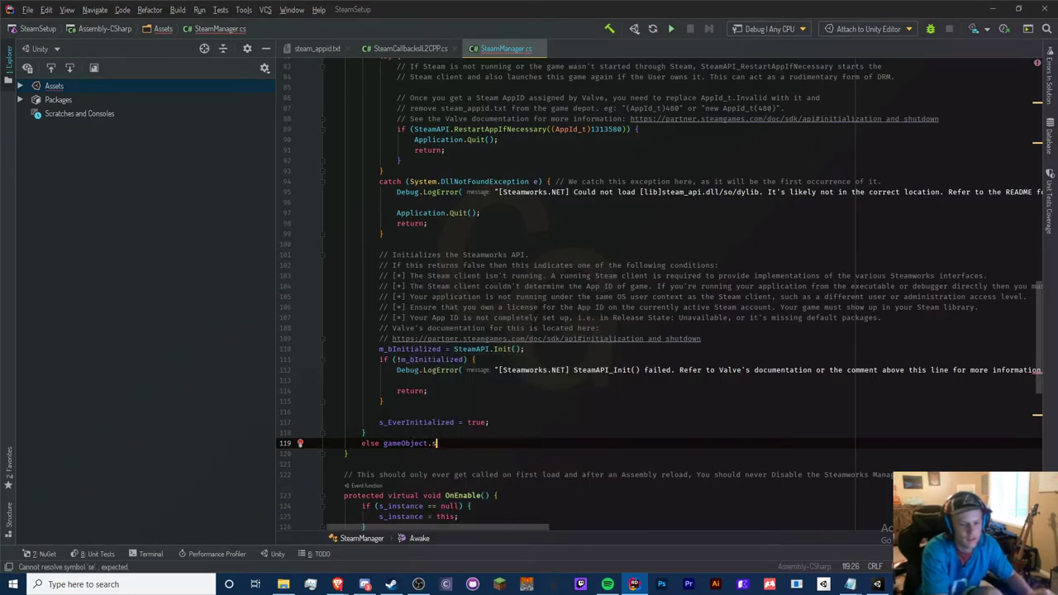
text(Set)
key(Return)
text(false);)
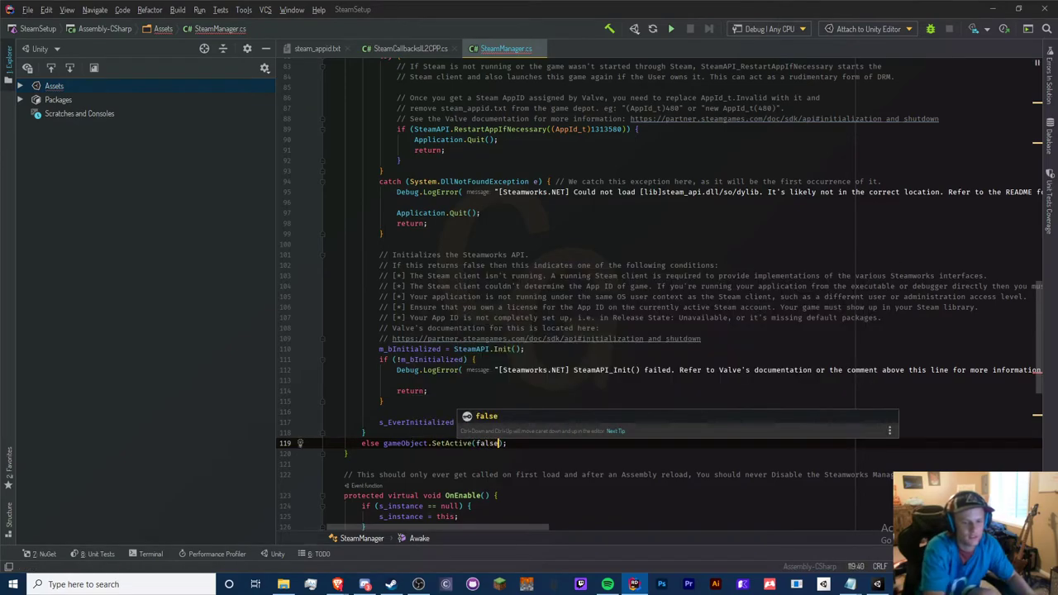
key(Escape)
Review the Awake initialization code in SteamManager.cs
click(385, 402)
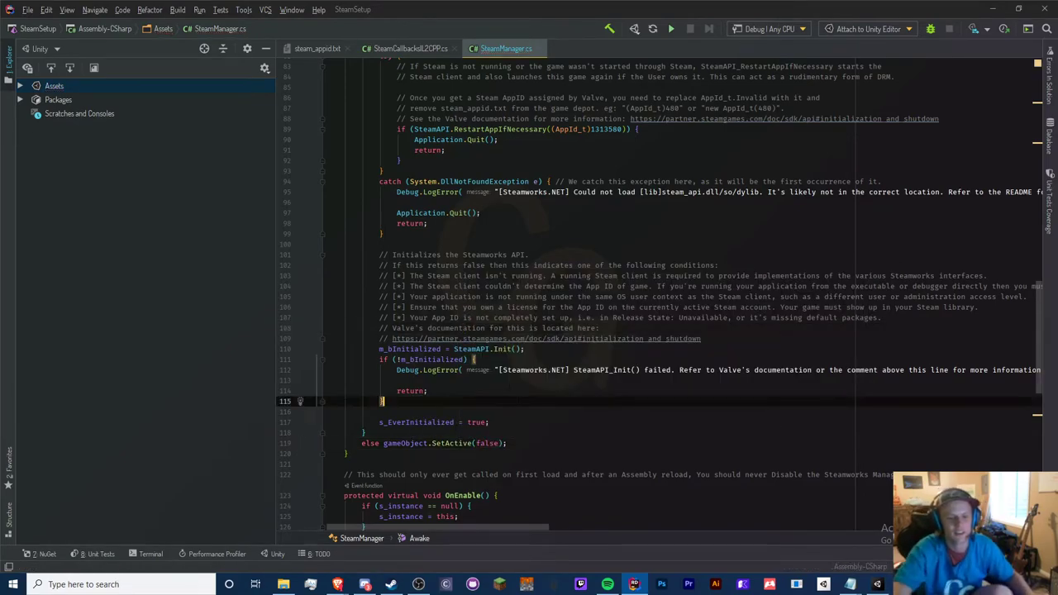
click(548, 370)
click(508, 443)
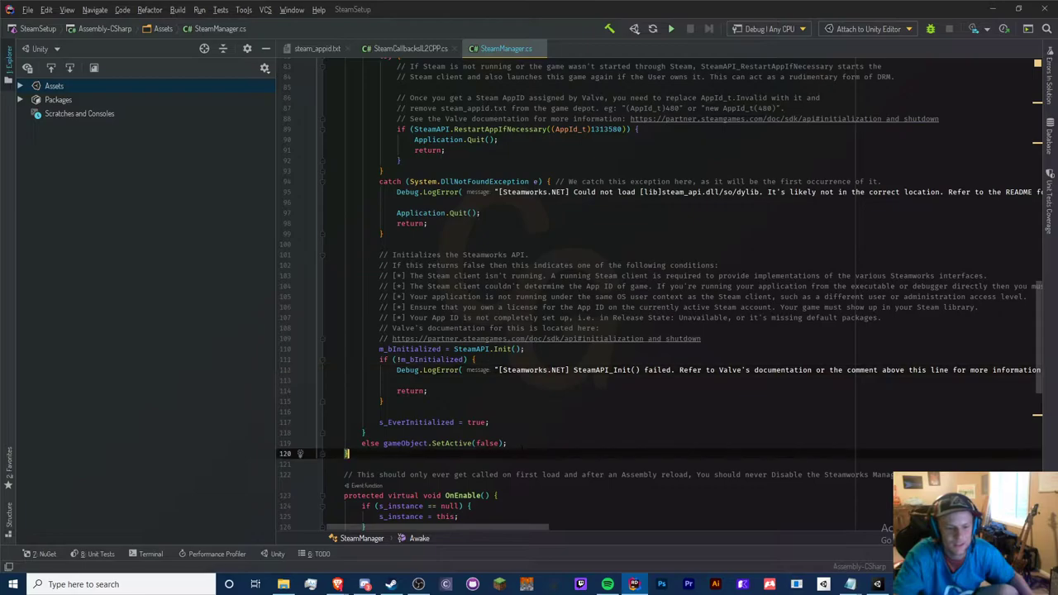
scroll(662, 289, down, 5)
scroll(661, 289, down, 3)
scroll(661, 289, down, 8)
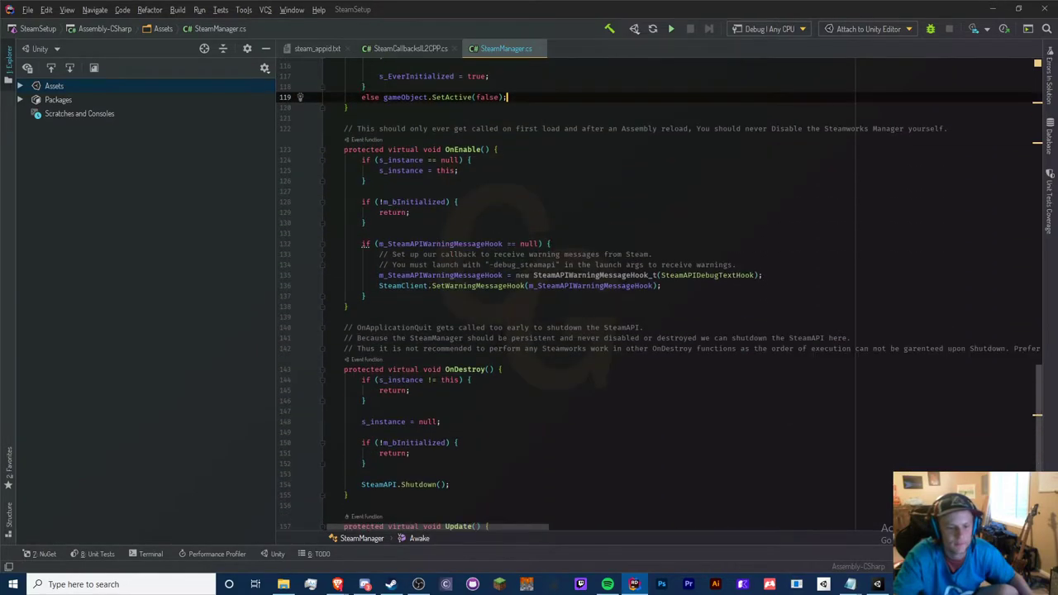
scroll(661, 289, up, 15)
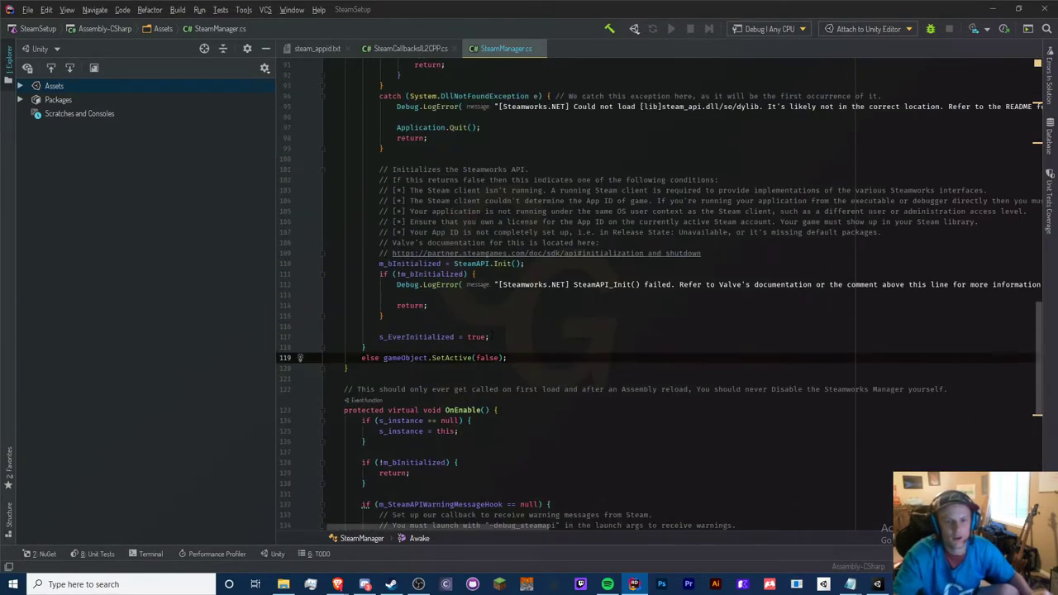
scroll(661, 289, up, 13)
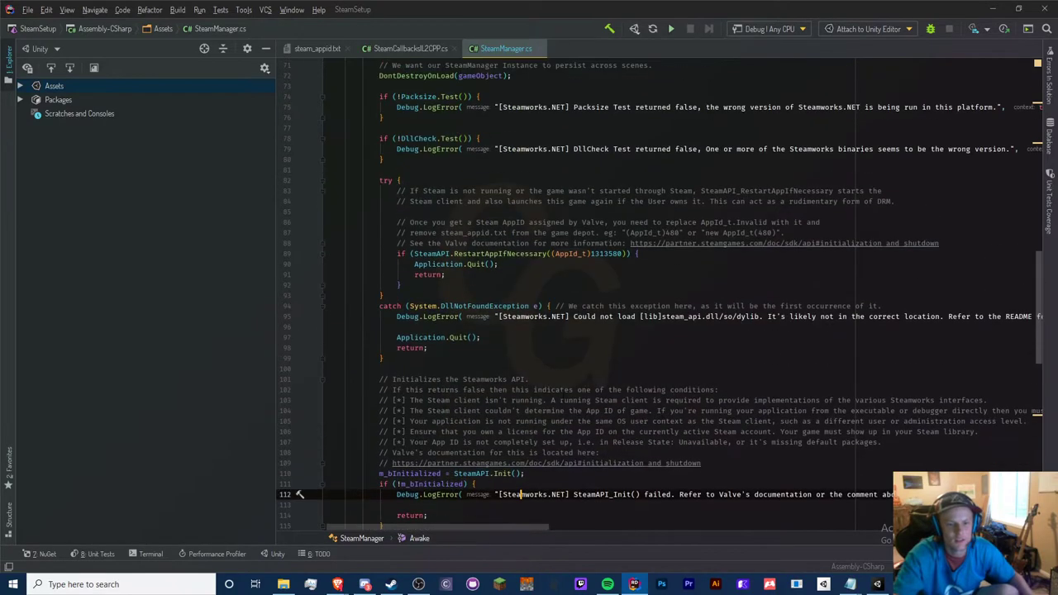
scroll(551, 360, down, 5)
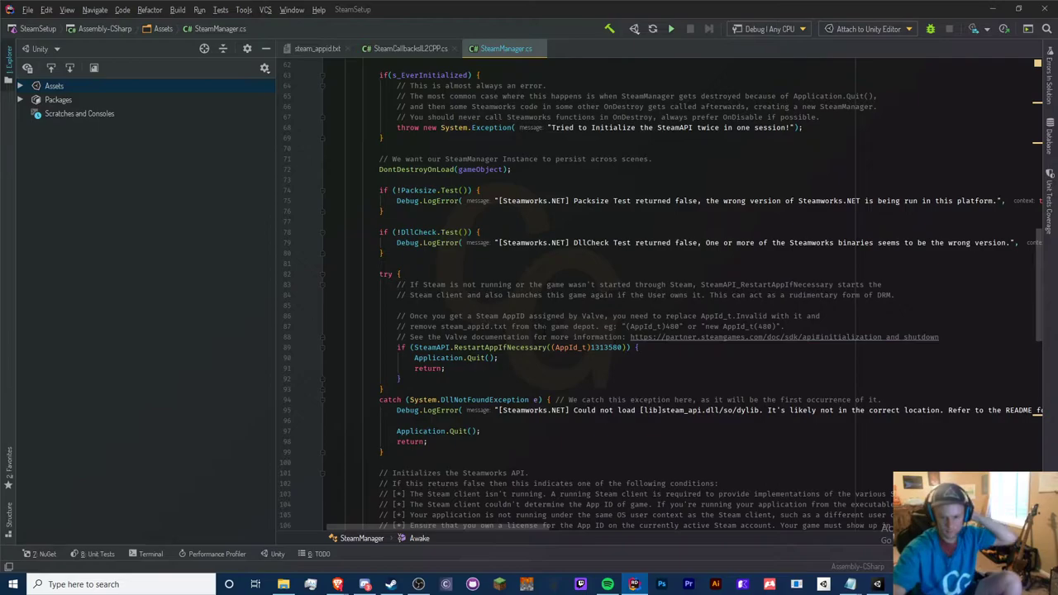
scroll(661, 298, up, 5)
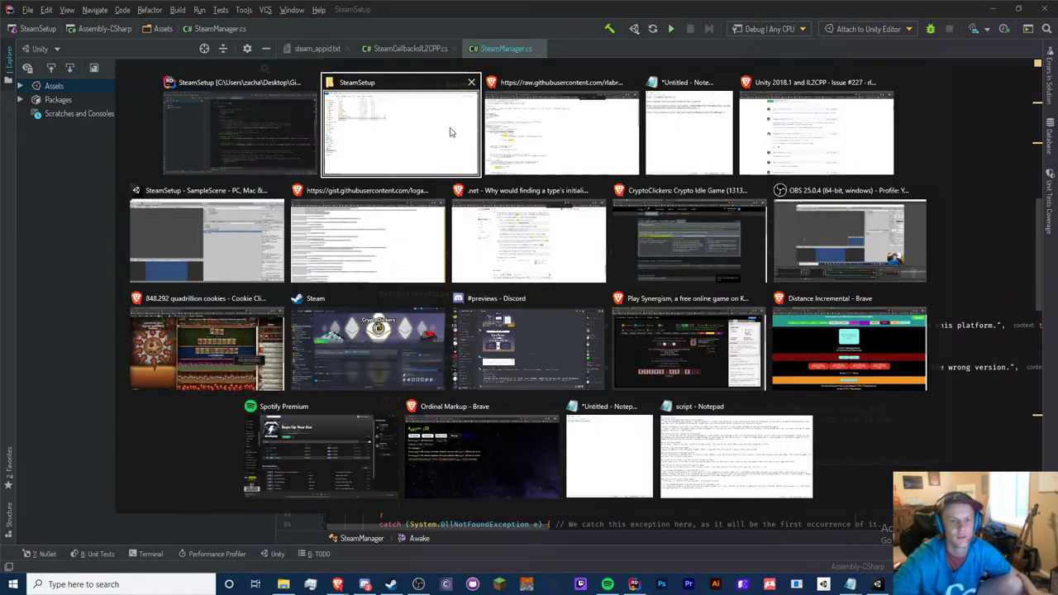
Switch back to the Unity editor window for SteamSetup
key(super+Tab)
click(244, 116)
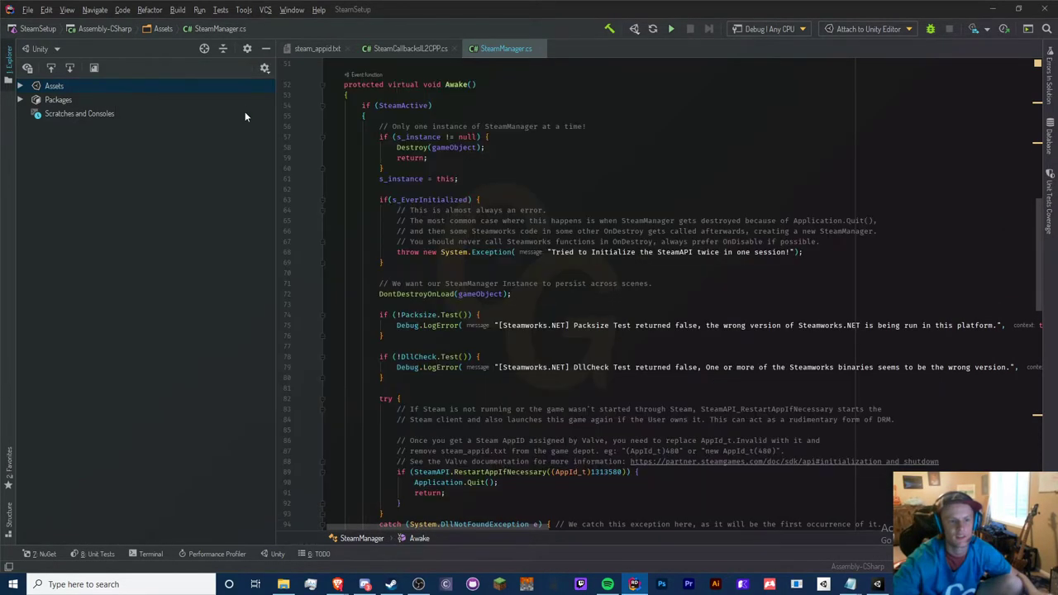
key(super+Tab)
click(206, 240)
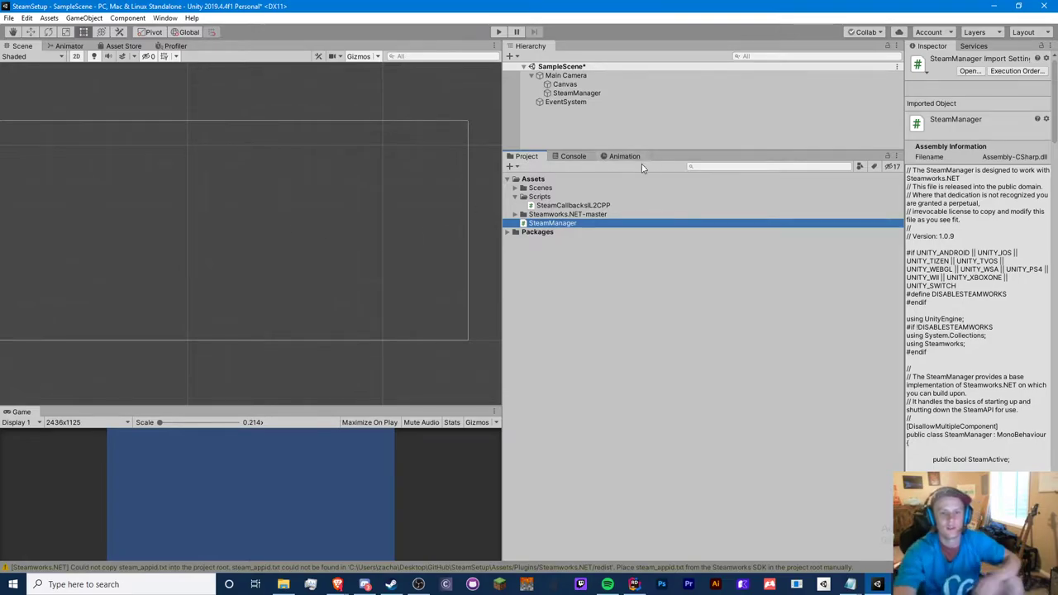
Tick Steam Active on the SteamManager object and save SampleScene
click(604, 32)
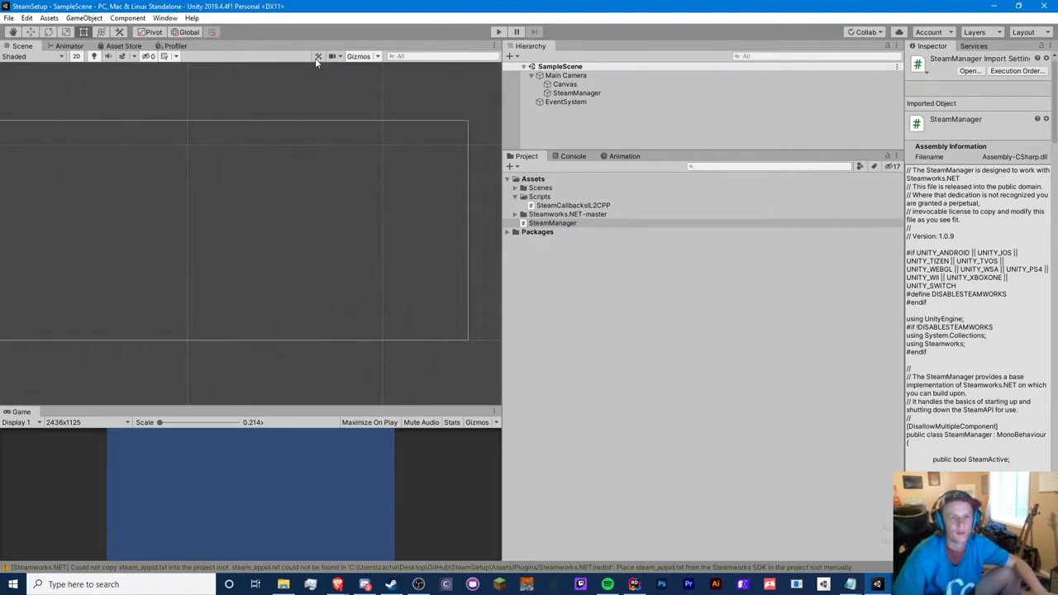
click(570, 94)
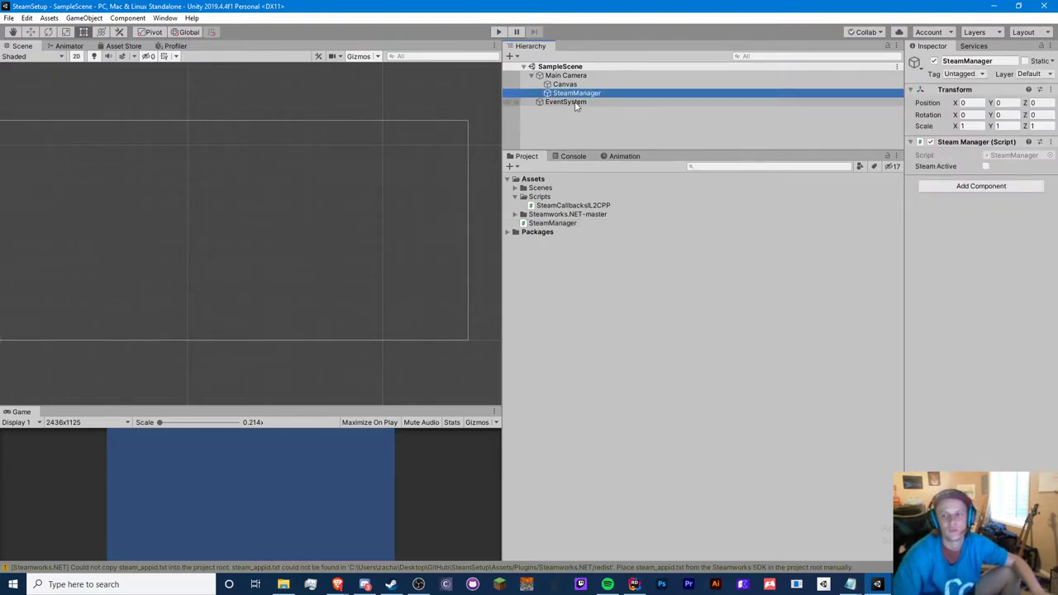
click(985, 166)
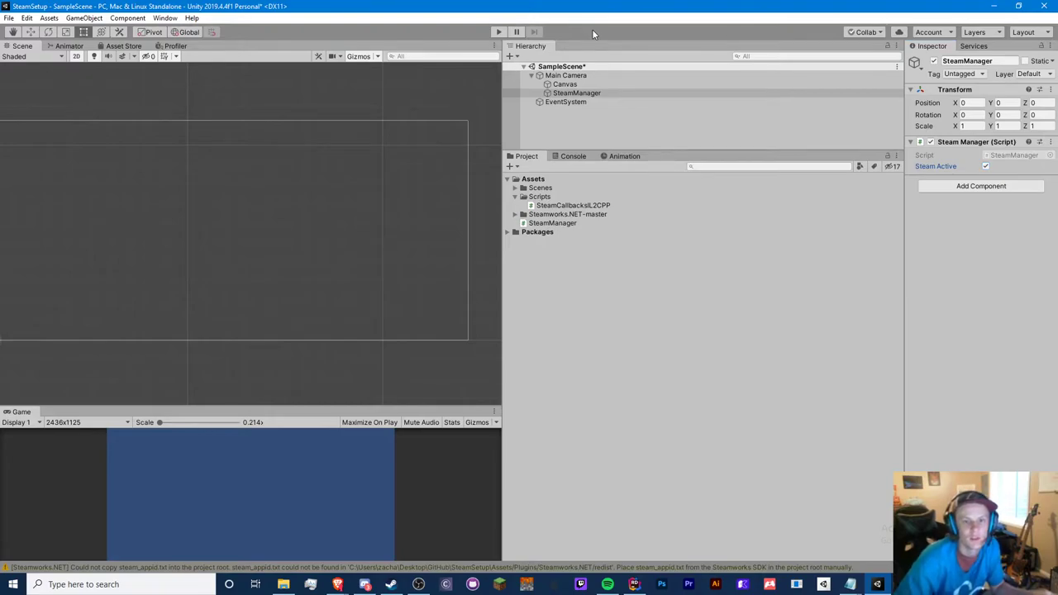
key(ctrl+s)
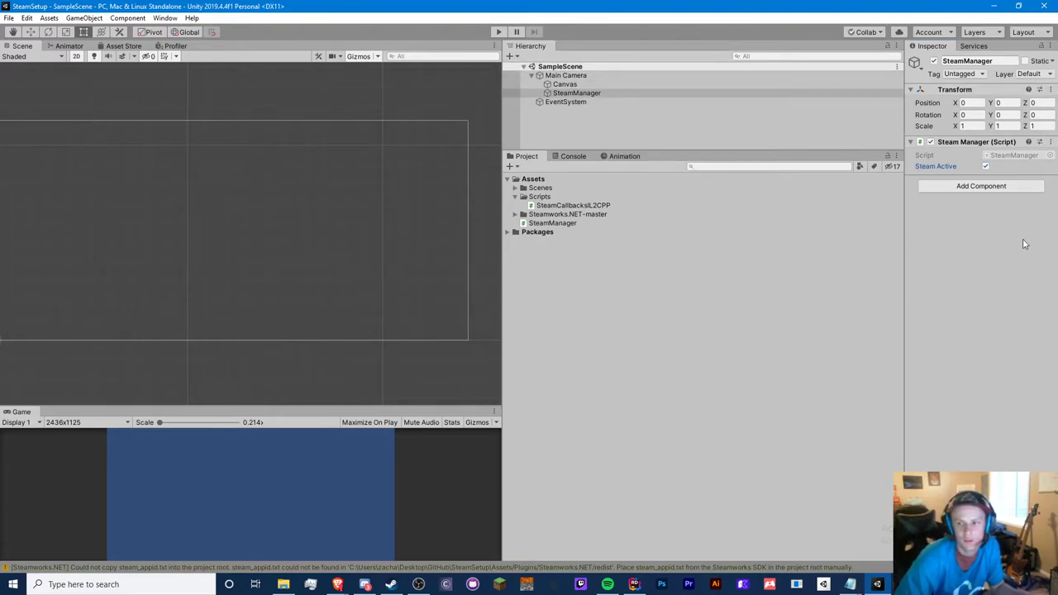
Check the Canvas object, reselect SteamManager, then switch to the SteamSetup folder in File Explorer
click(579, 83)
drag(298, 407, 342, 446)
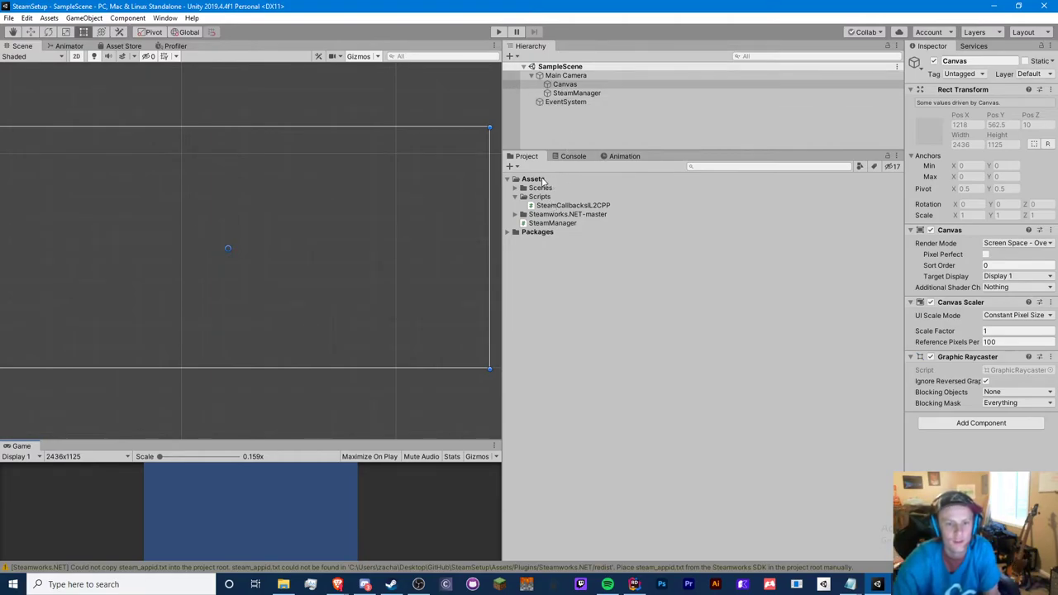
click(581, 94)
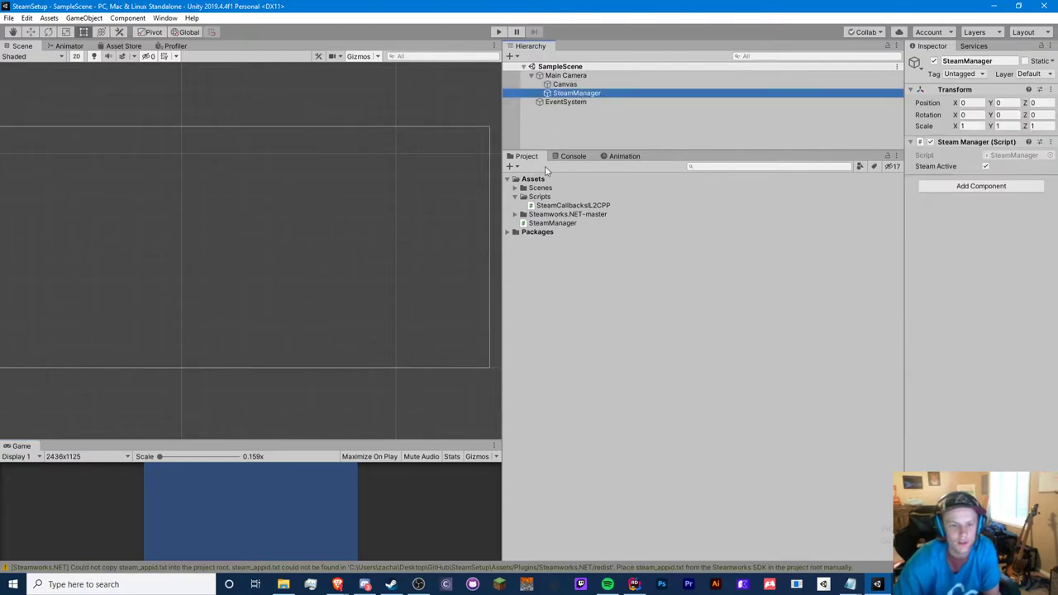
click(283, 584)
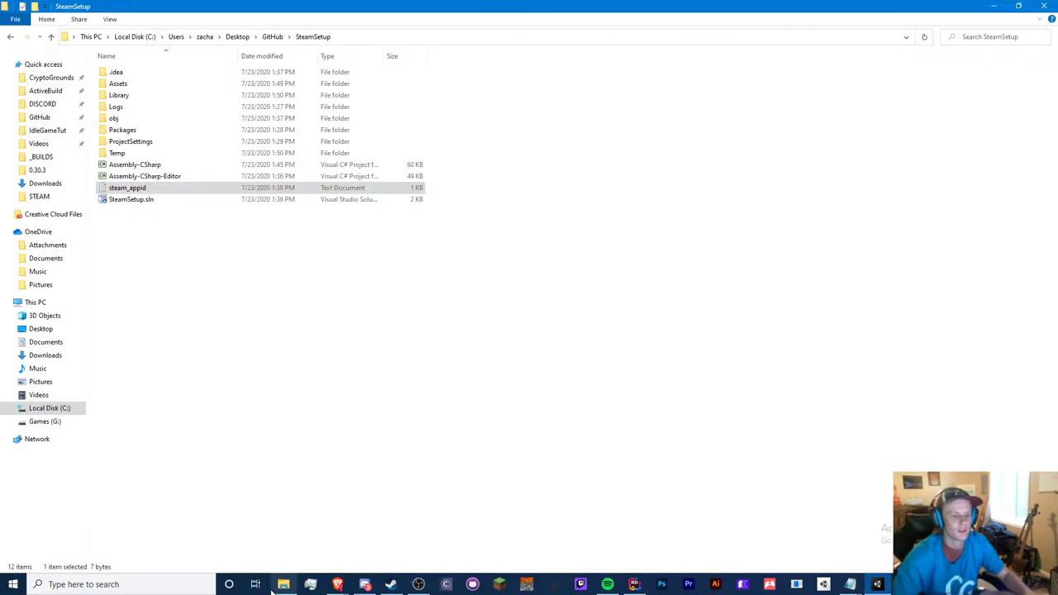
click(237, 37)
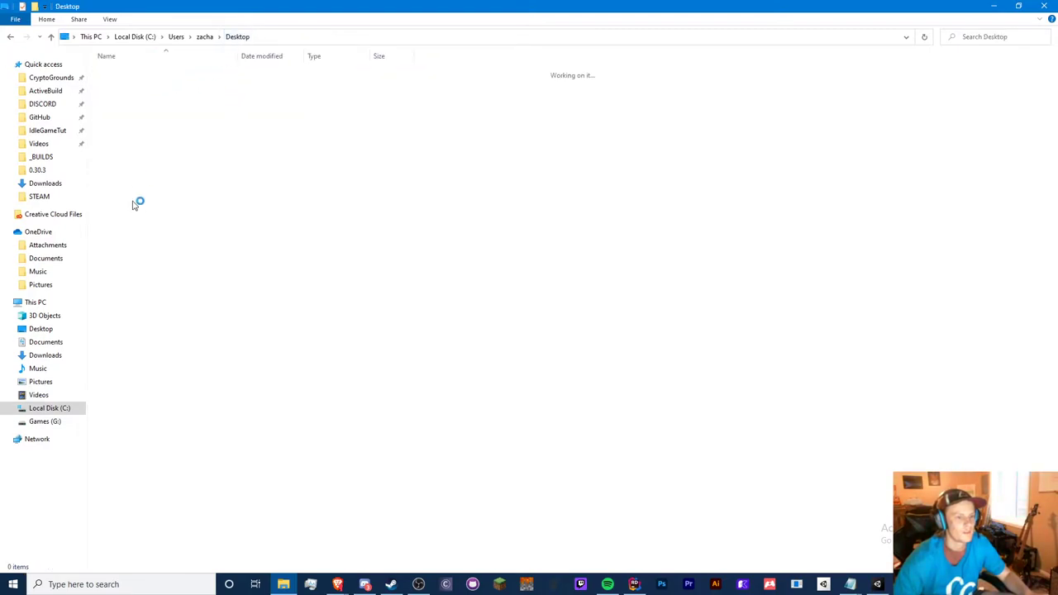
double_click(116, 270)
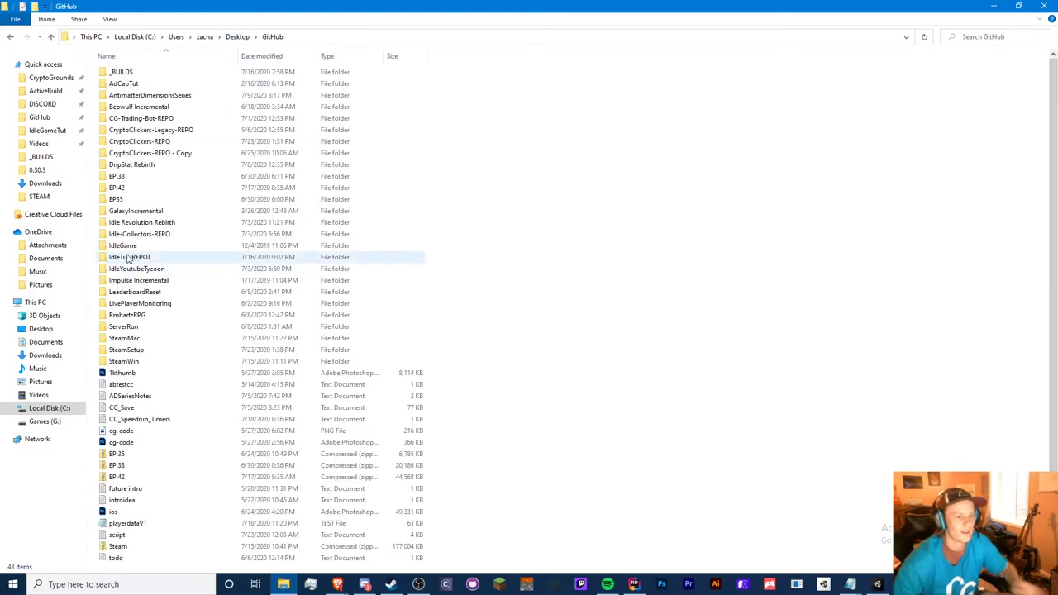
double_click(147, 142)
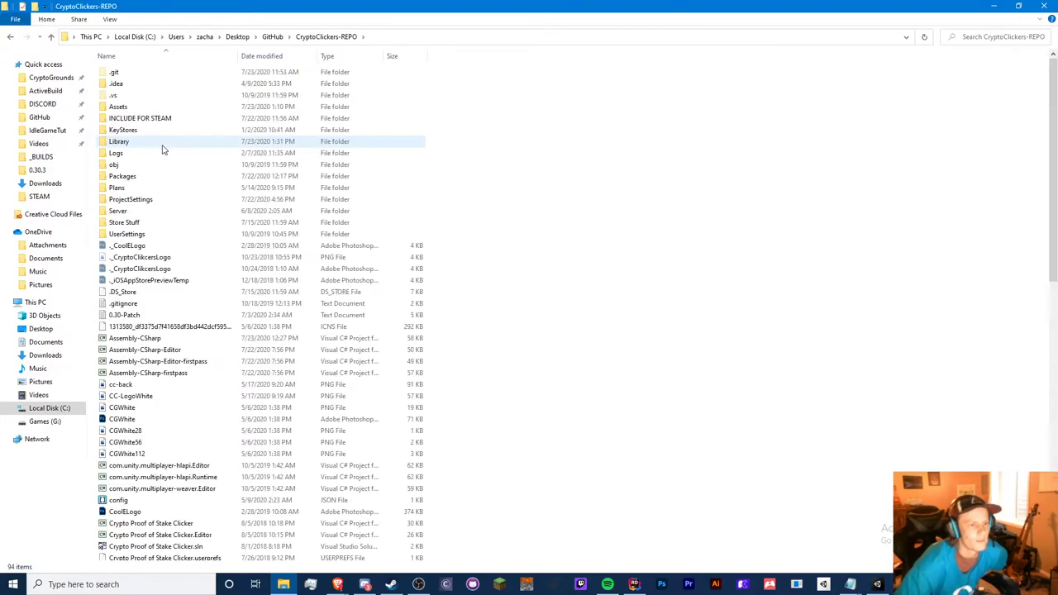
double_click(140, 121)
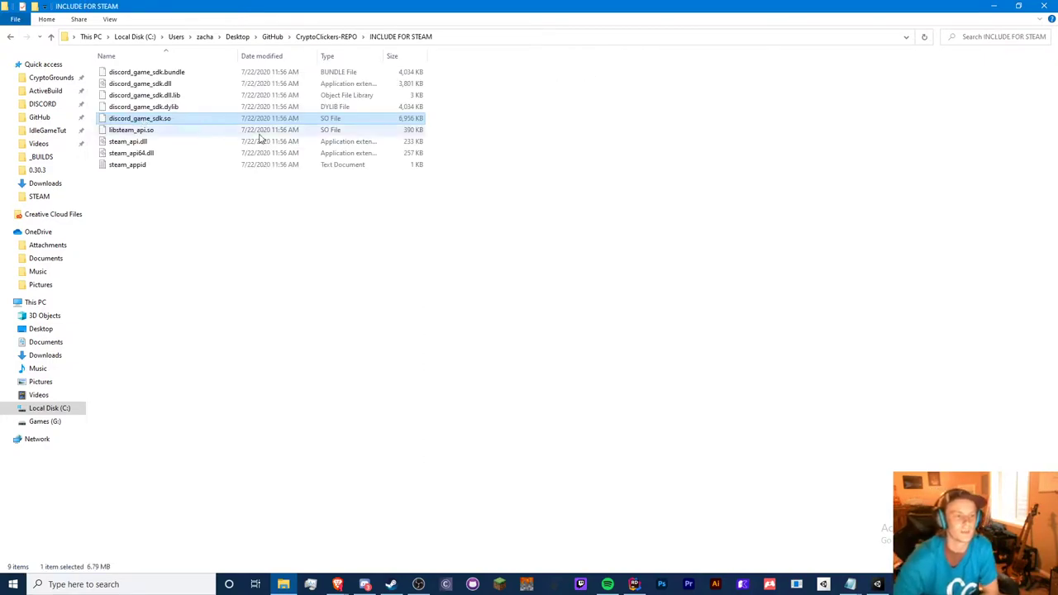
click(162, 72)
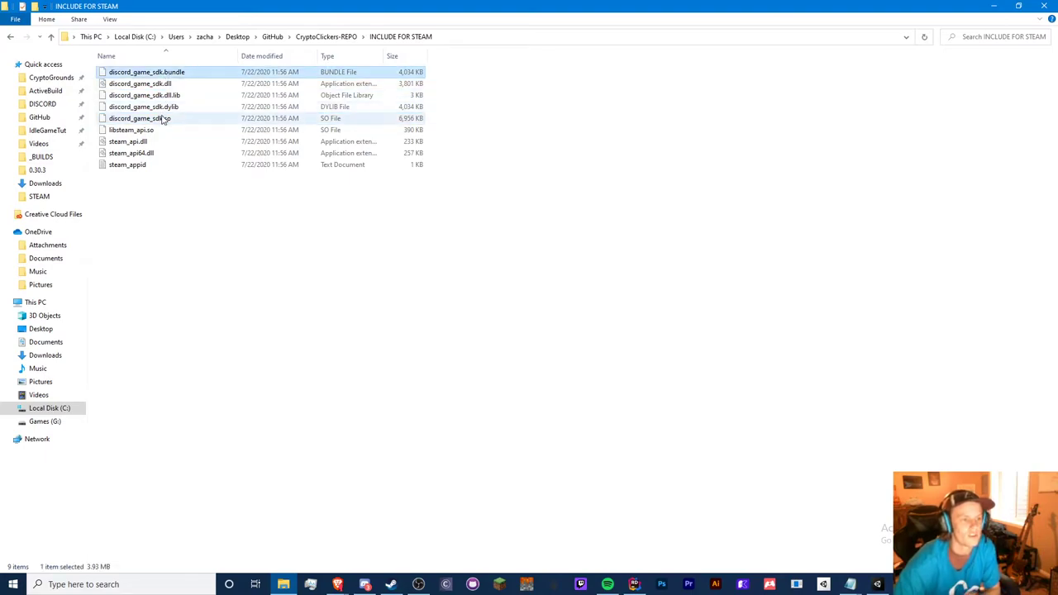
shift+click(165, 121)
click(567, 148)
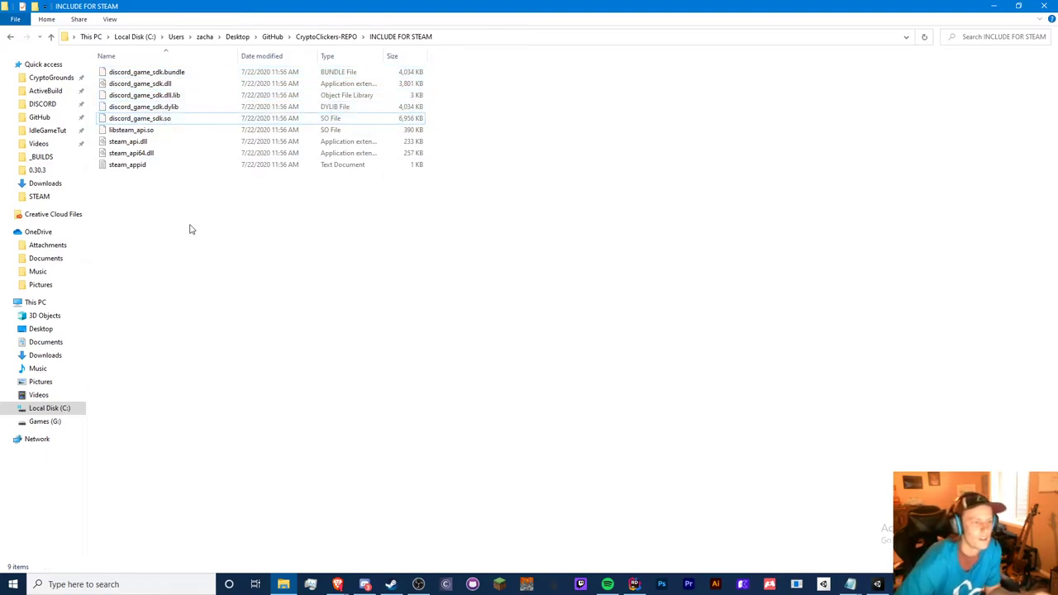
drag(241, 210, 139, 136)
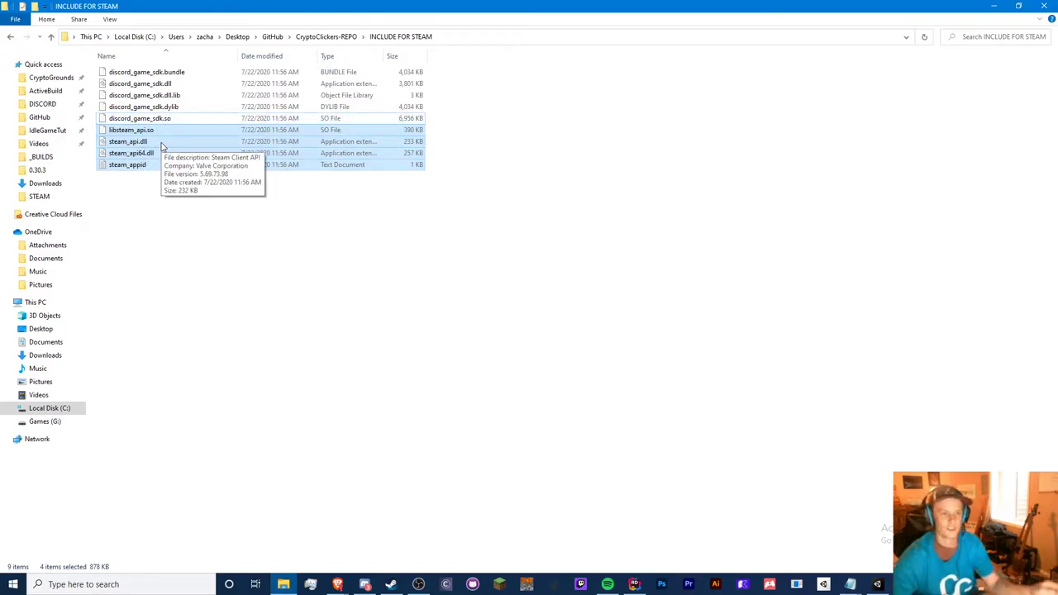
click(151, 178)
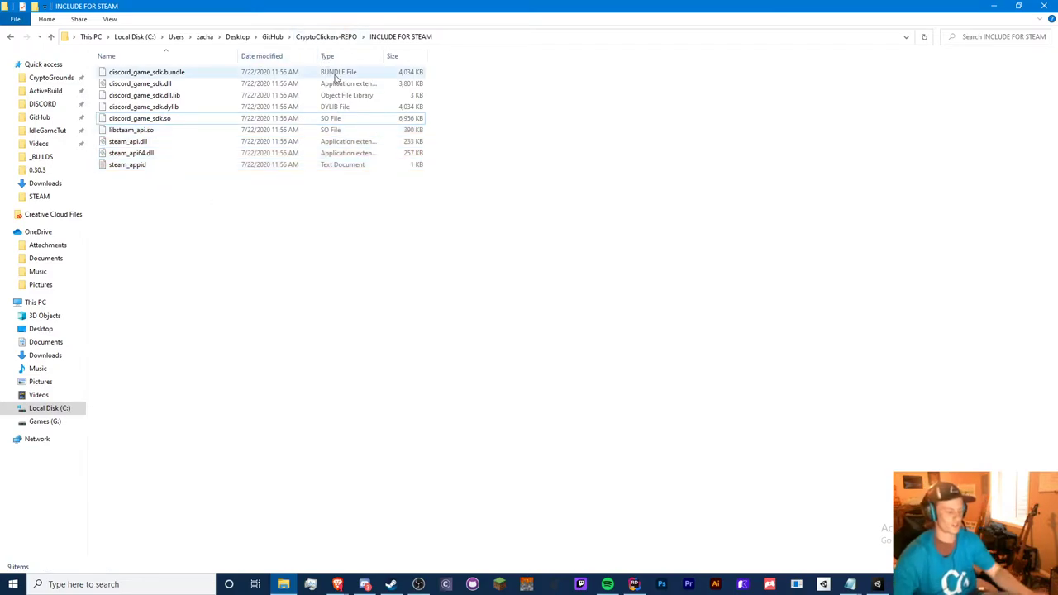
key(alt+Tab)
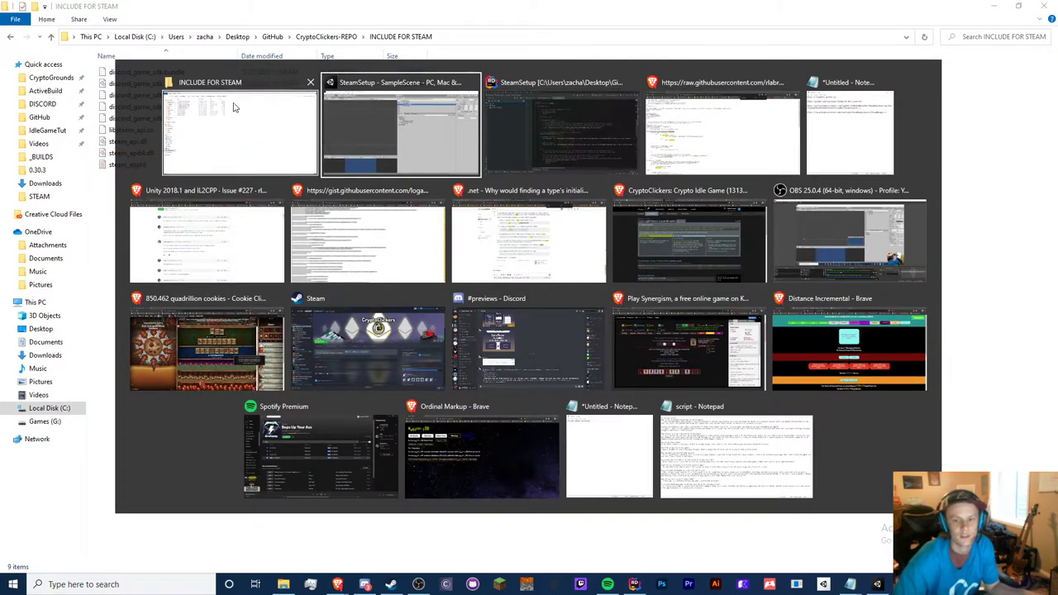
click(198, 105)
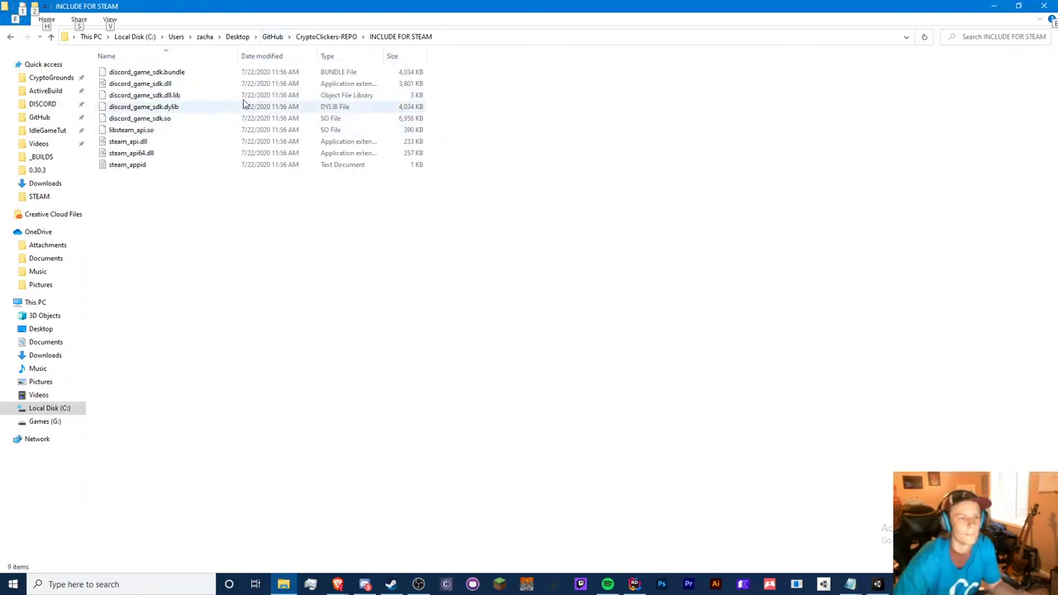
click(275, 38)
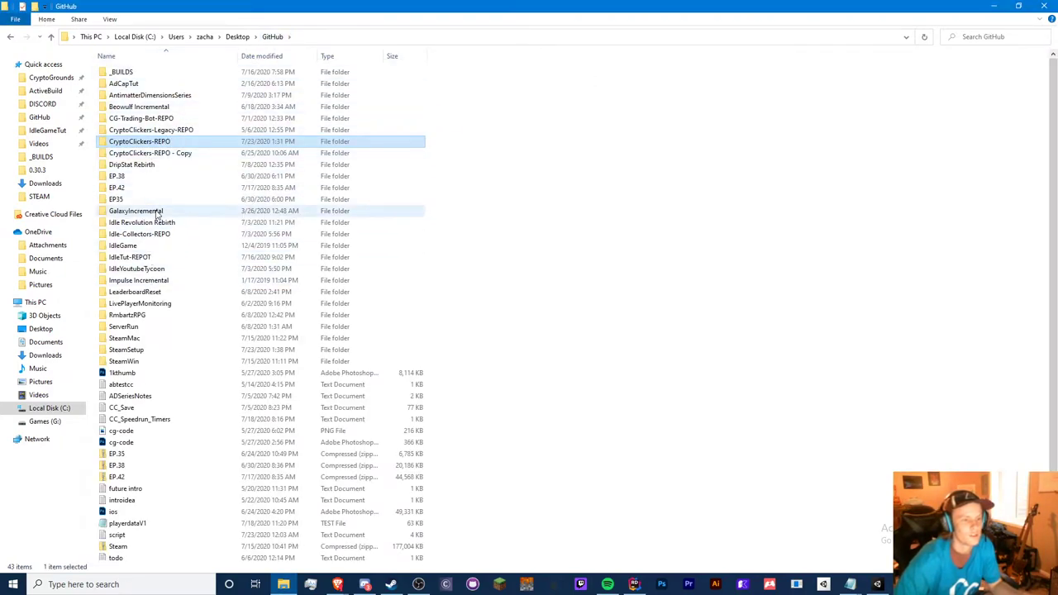
double_click(132, 350)
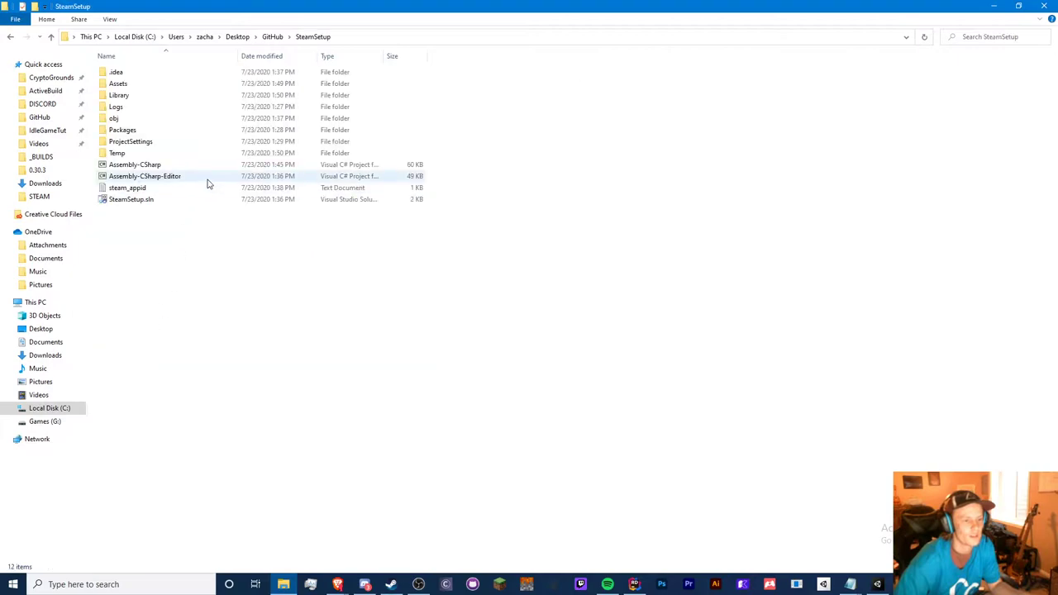
Create an INCLUDE FOR STEAM folder in SteamSetup and move steam_appid into it
right_click(166, 279)
mouse_move(254, 495)
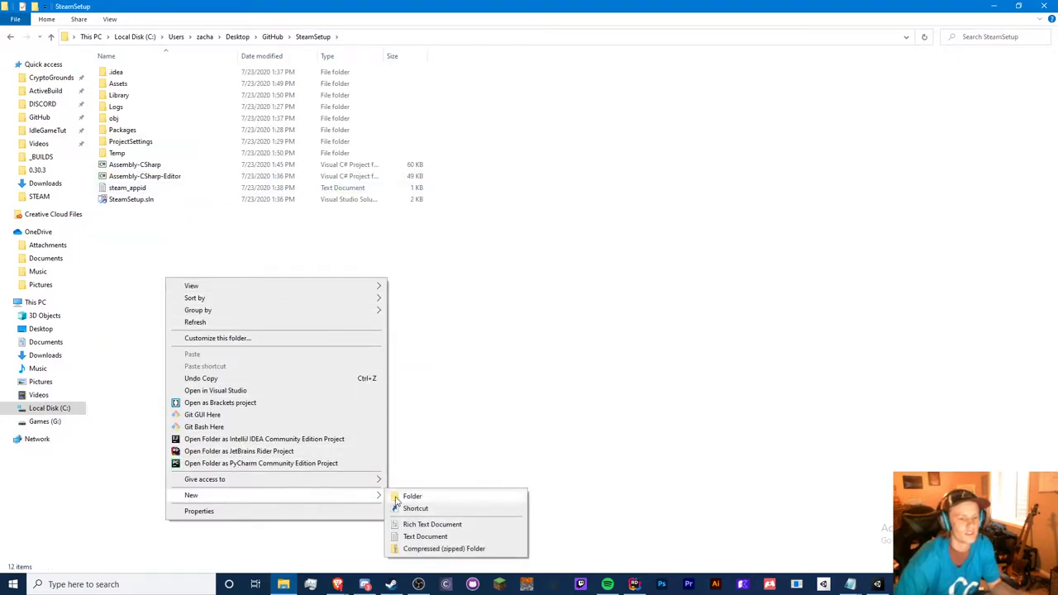
click(399, 496)
key(BackSpace)
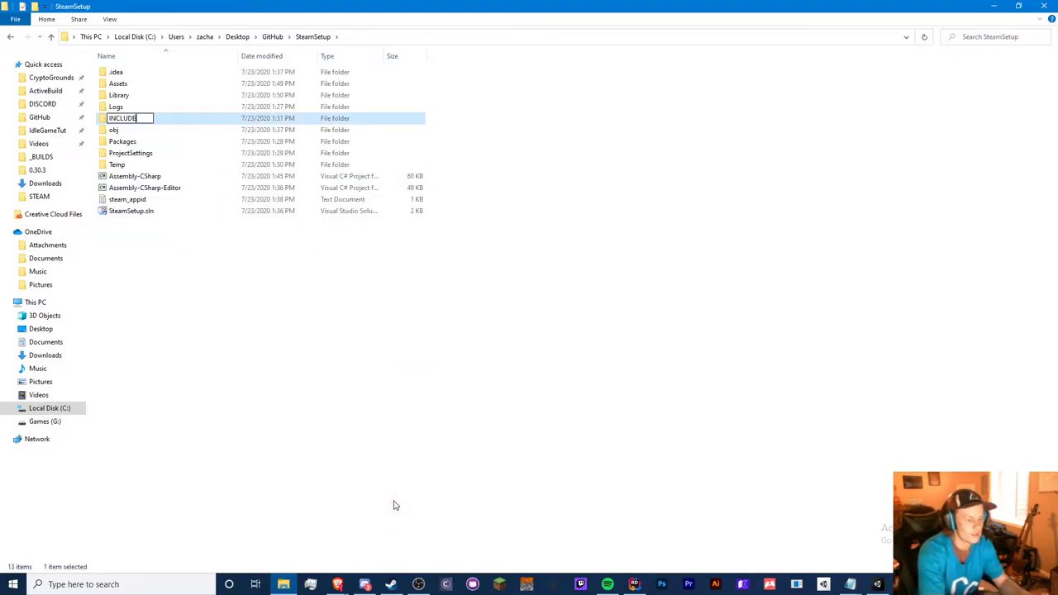
text(INCLUDE)
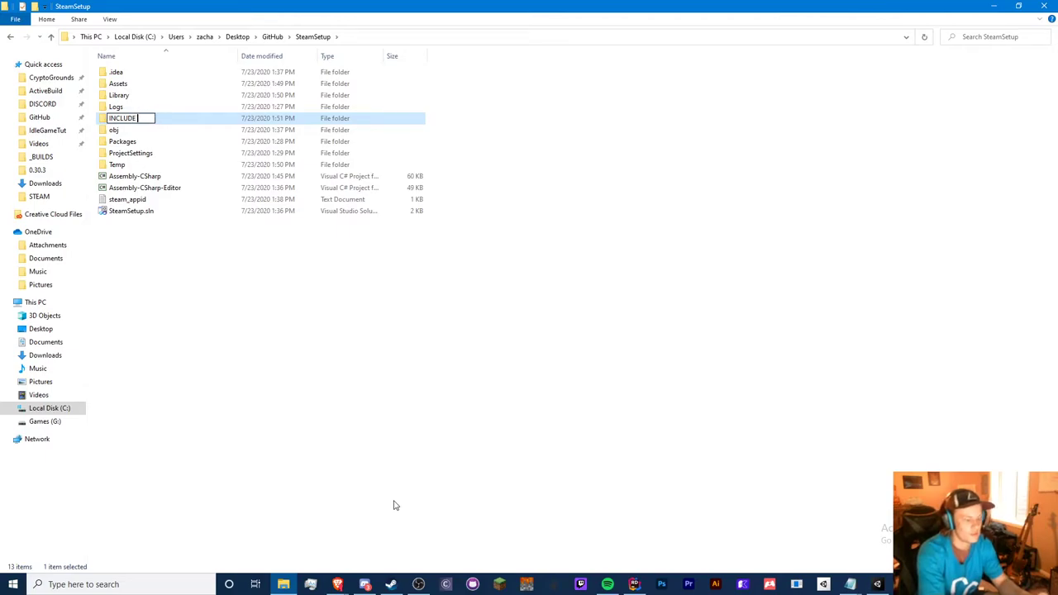
text( FOR STEAM)
key(Return)
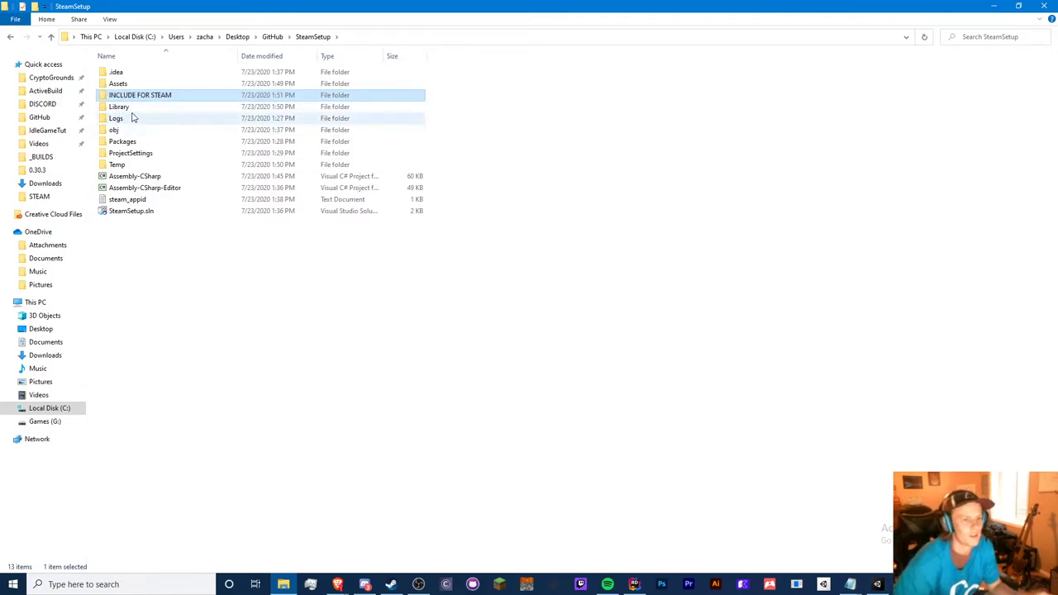
click(136, 199)
key(ctrl+x)
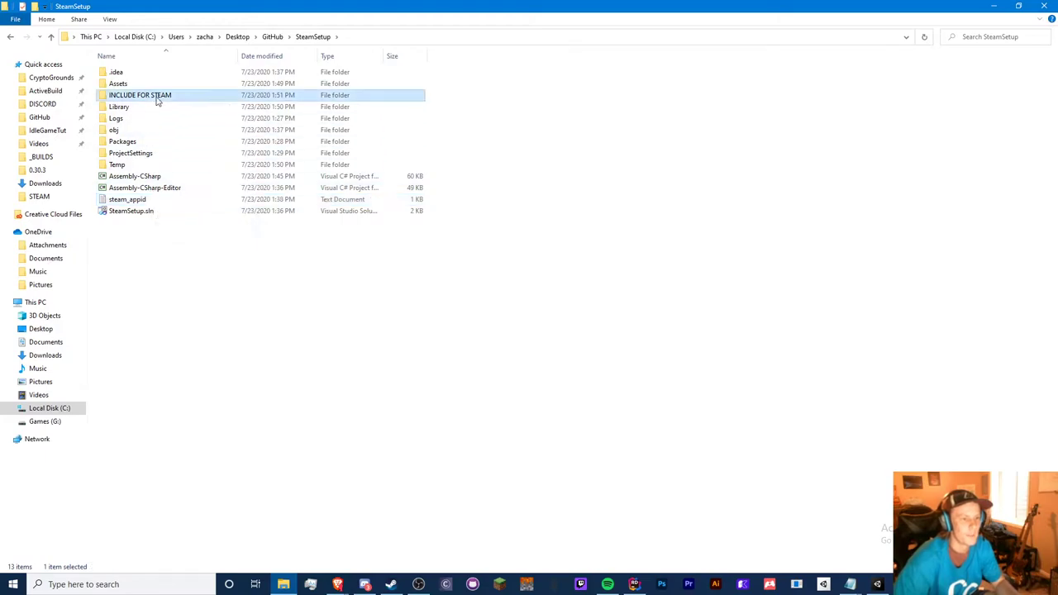
double_click(157, 96)
key(ctrl+v)
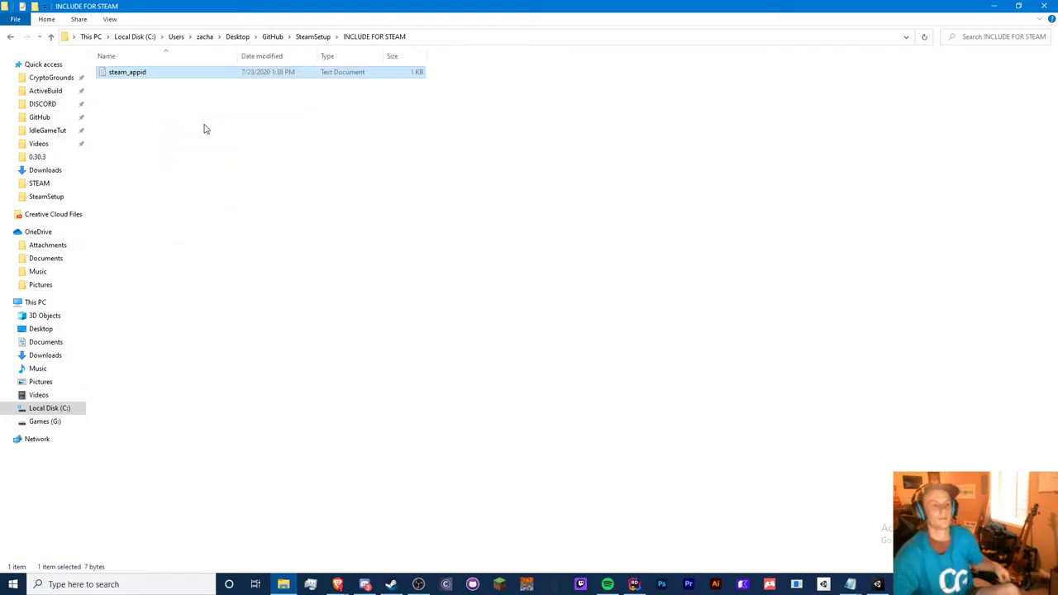
click(230, 141)
Browse to CryptoClickers-REPO's INCLUDE FOR STEAM folder and select steam_api.dll
key(alt+Tab)
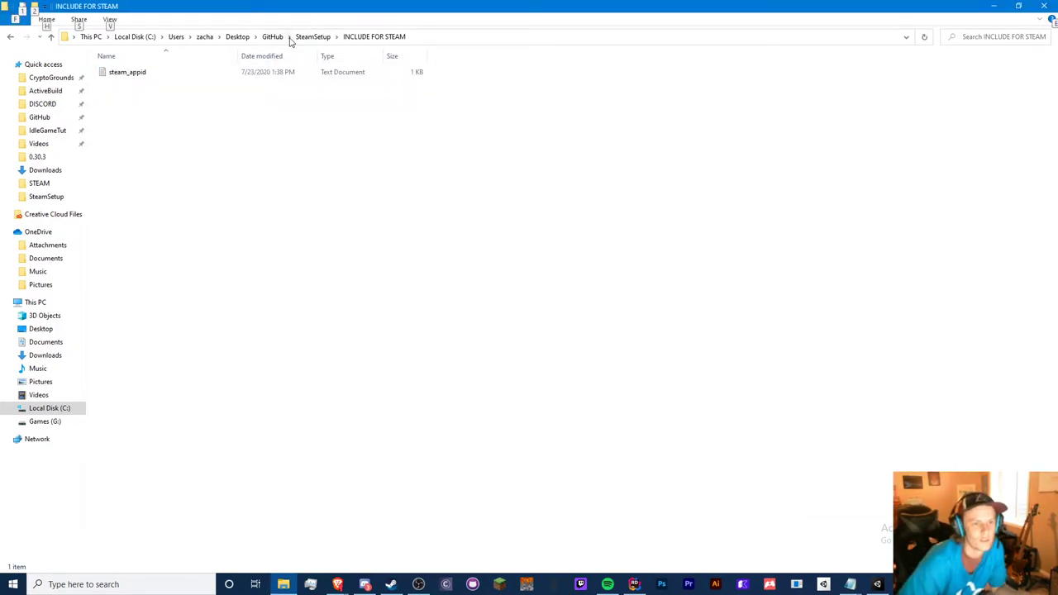
click(306, 38)
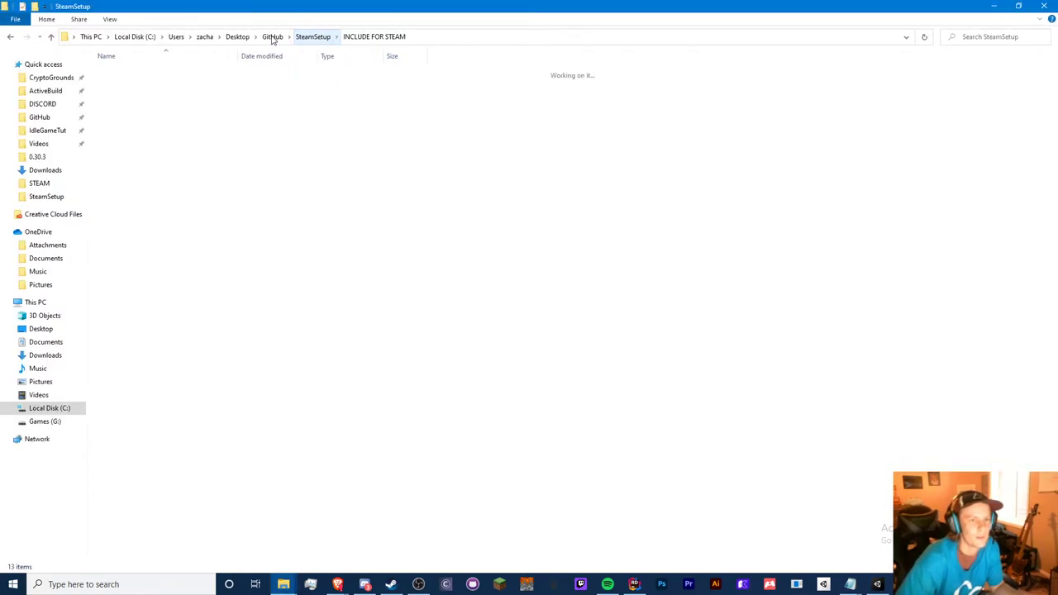
click(273, 38)
double_click(158, 140)
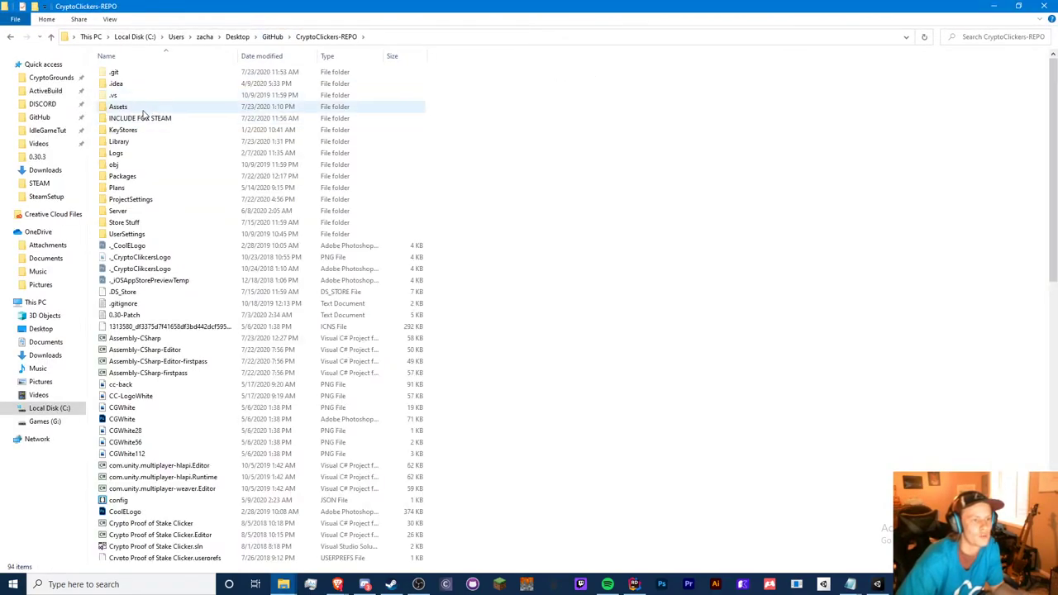
double_click(142, 119)
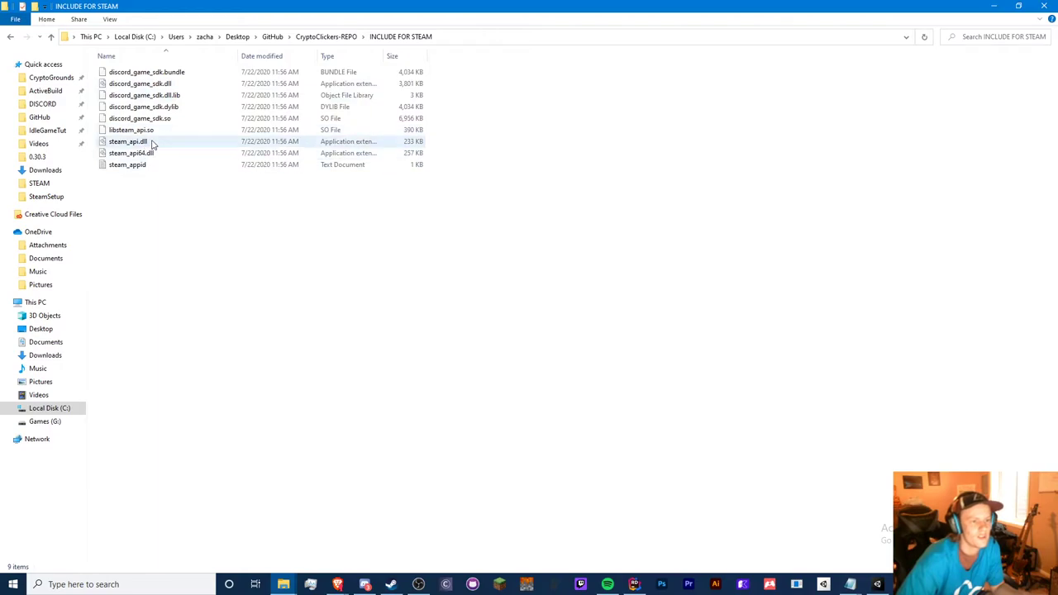
click(150, 145)
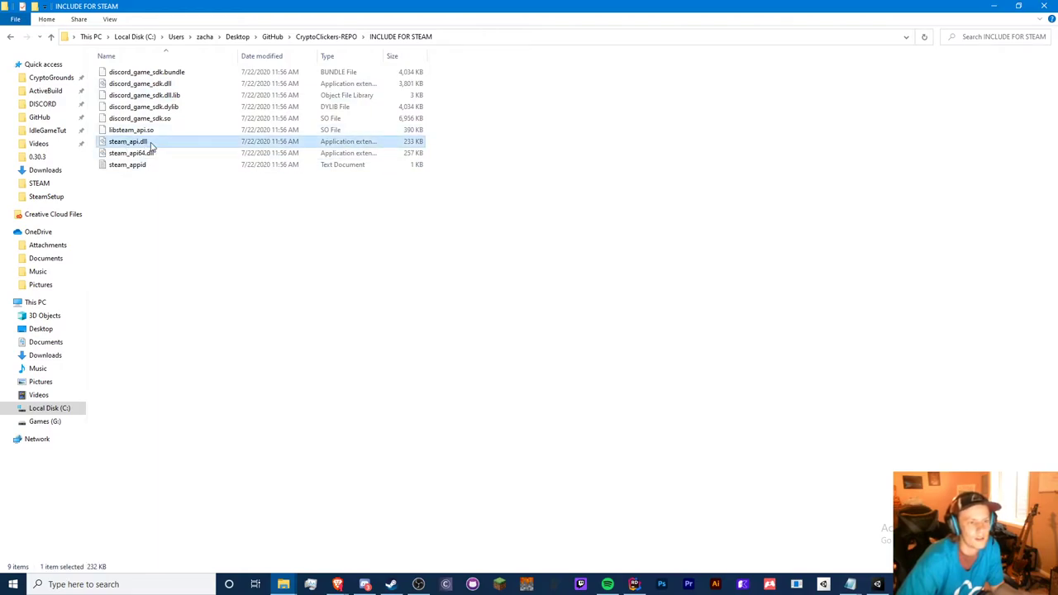
key(alt+Tab)
Search the project for steam_api and inspect the steam_api64, libsteam_api and steam_api plugin settings
click(706, 169)
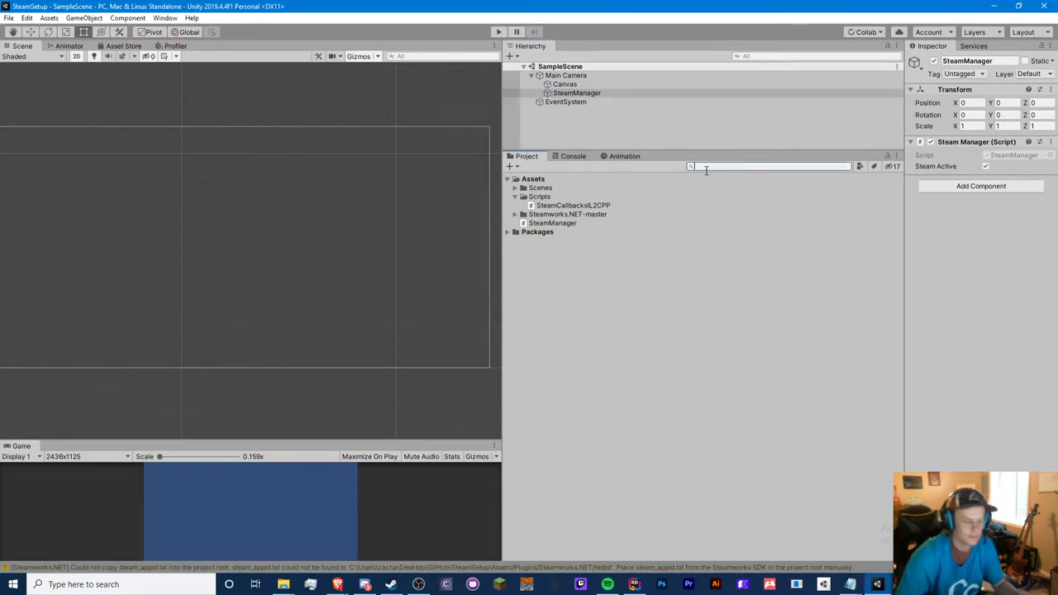
text(STEAM_api)
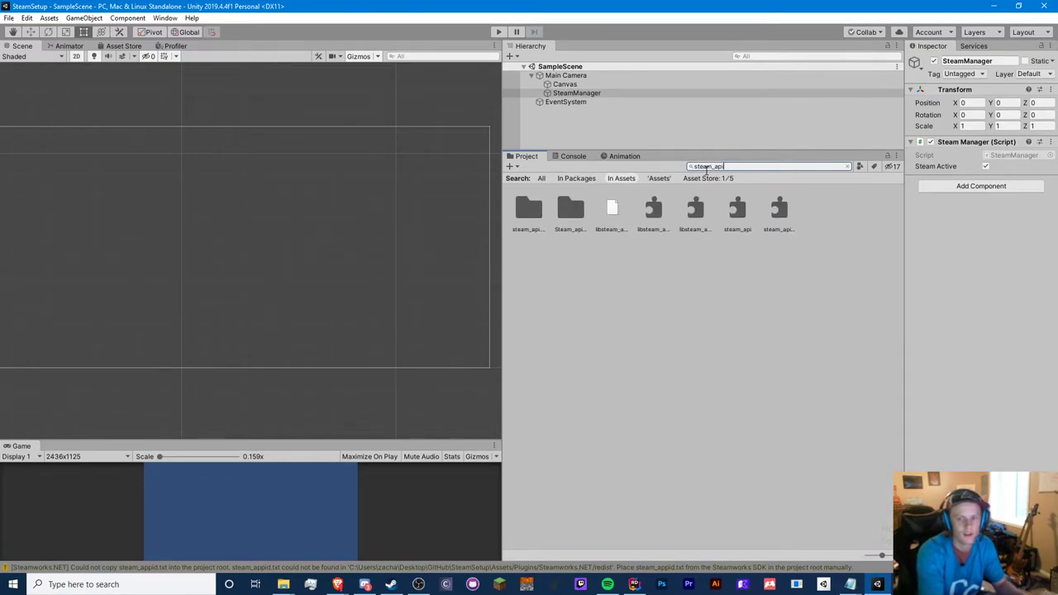
text(.dll)
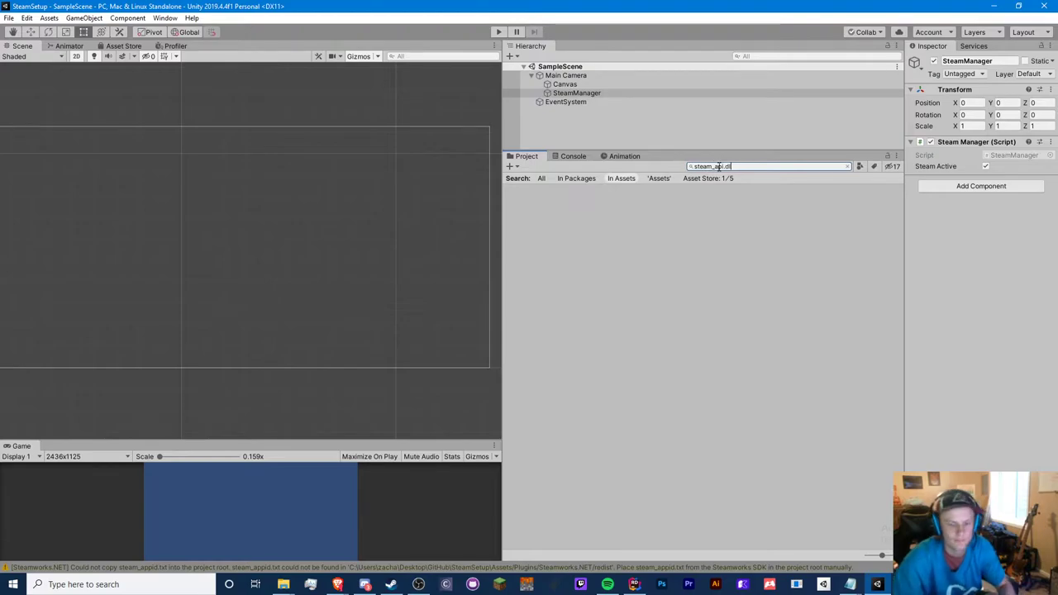
key(BackSpace)
key(BackSpace)
key(BackSpace)
key(BackSpace)
click(777, 212)
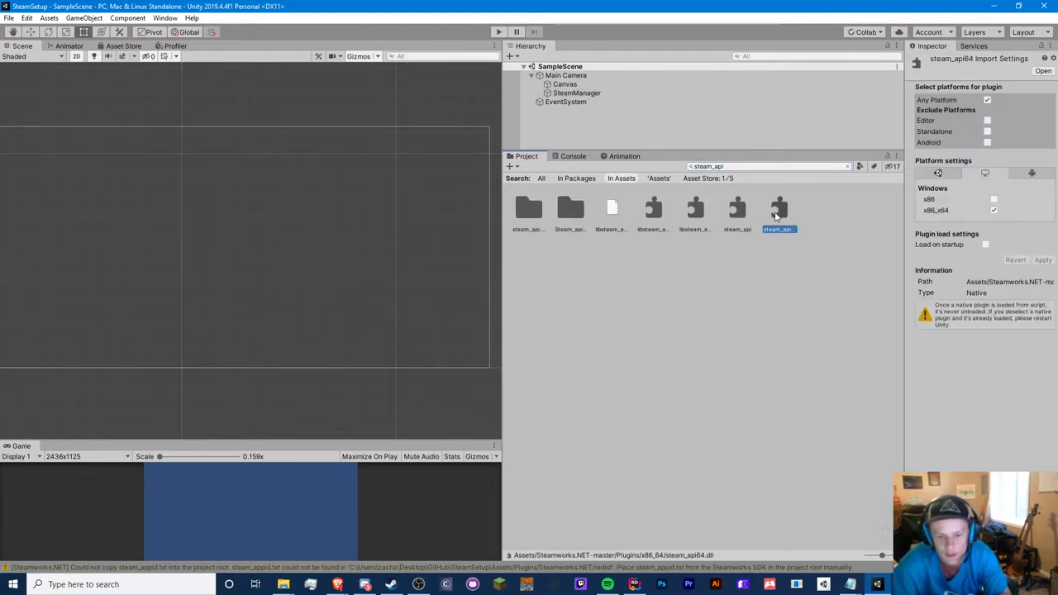
key(Left)
key(Left)
key(Left)
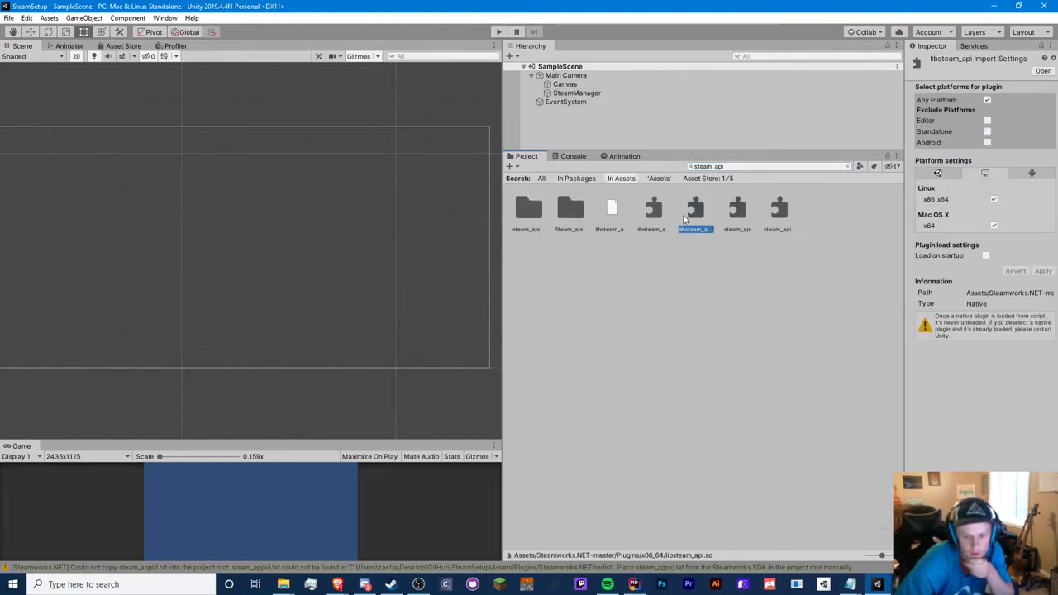
click(706, 217)
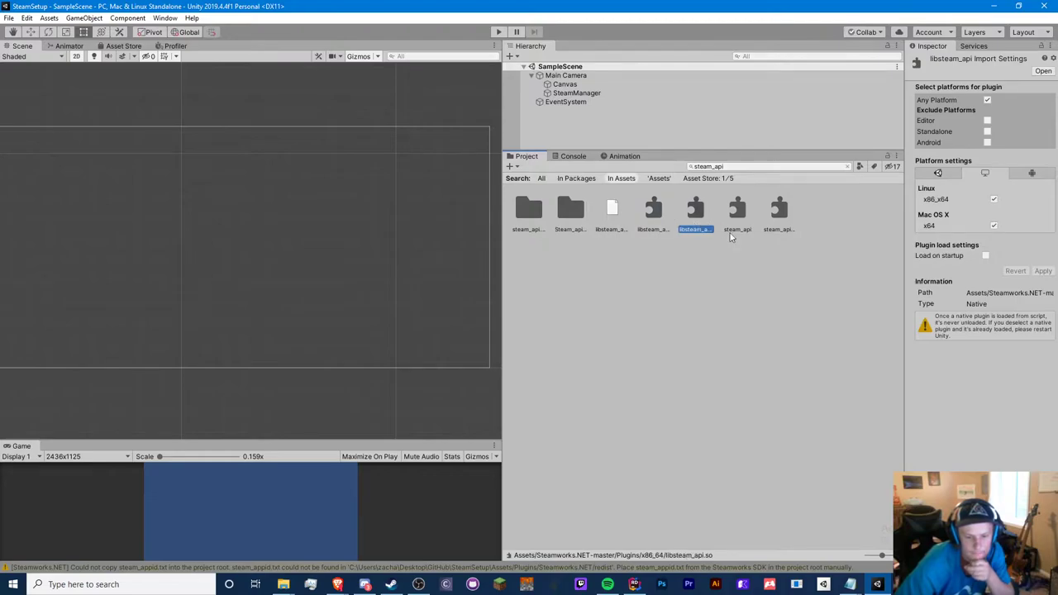
click(773, 216)
click(657, 209)
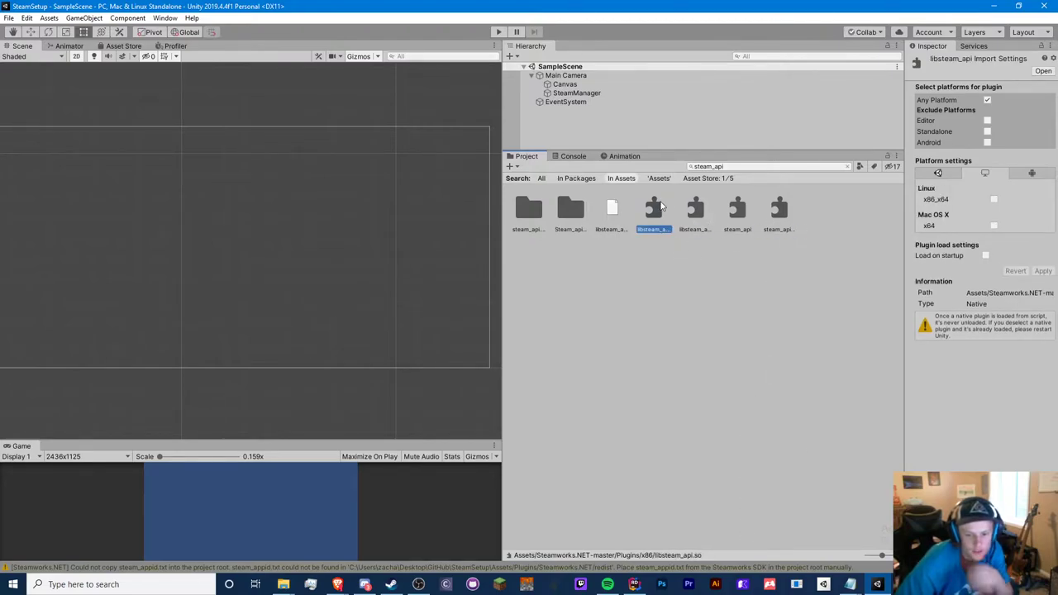
Compare the plugins with the Explorer files, then select steam_api64, steam_api and libsteam_api together
key(alt+Tab)
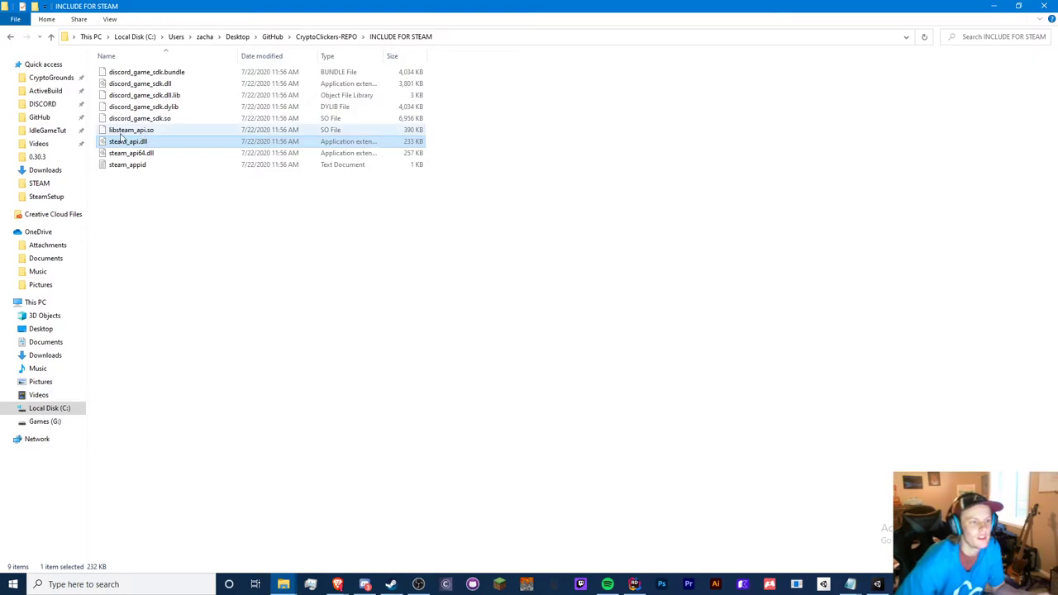
key(alt+Tab)
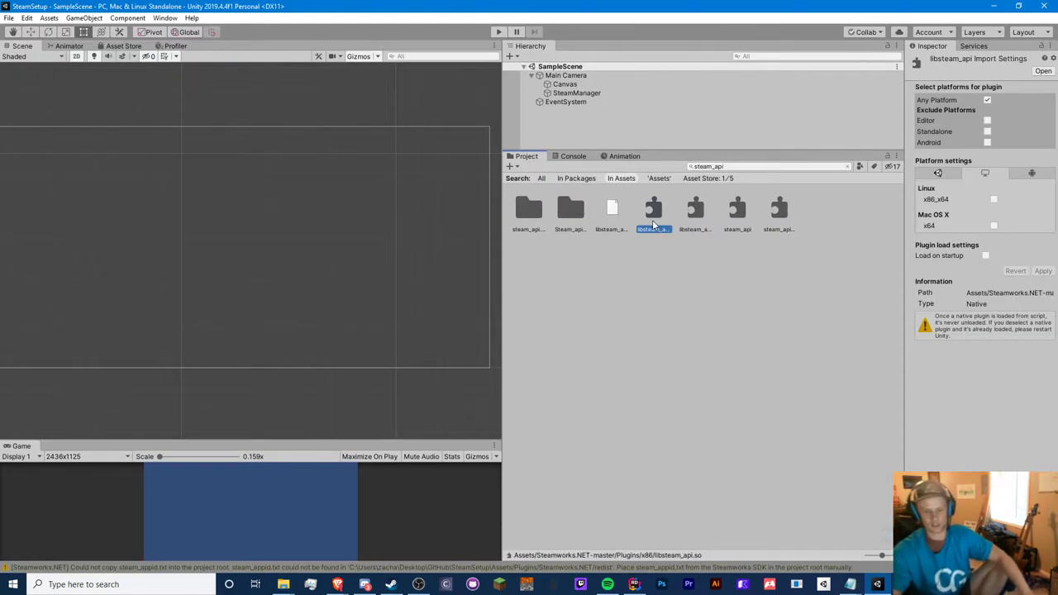
click(681, 217)
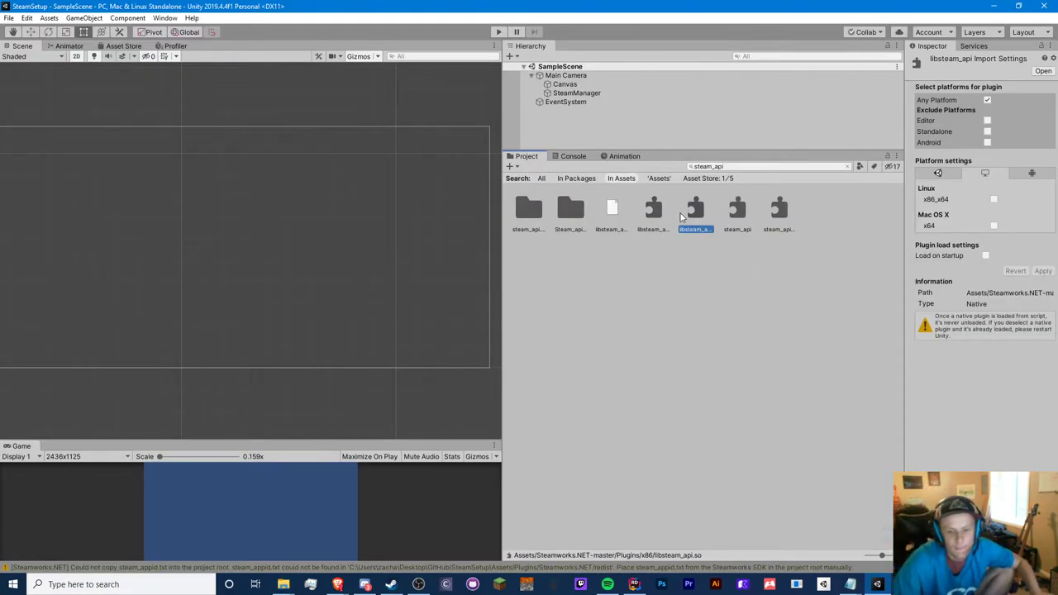
click(738, 213)
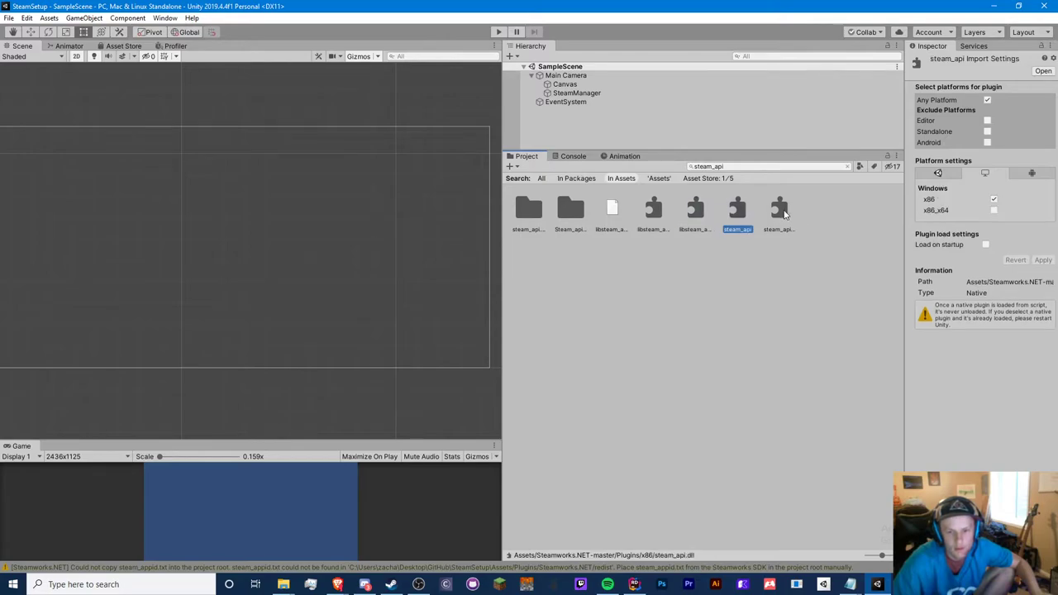
click(613, 212)
key(alt+Tab)
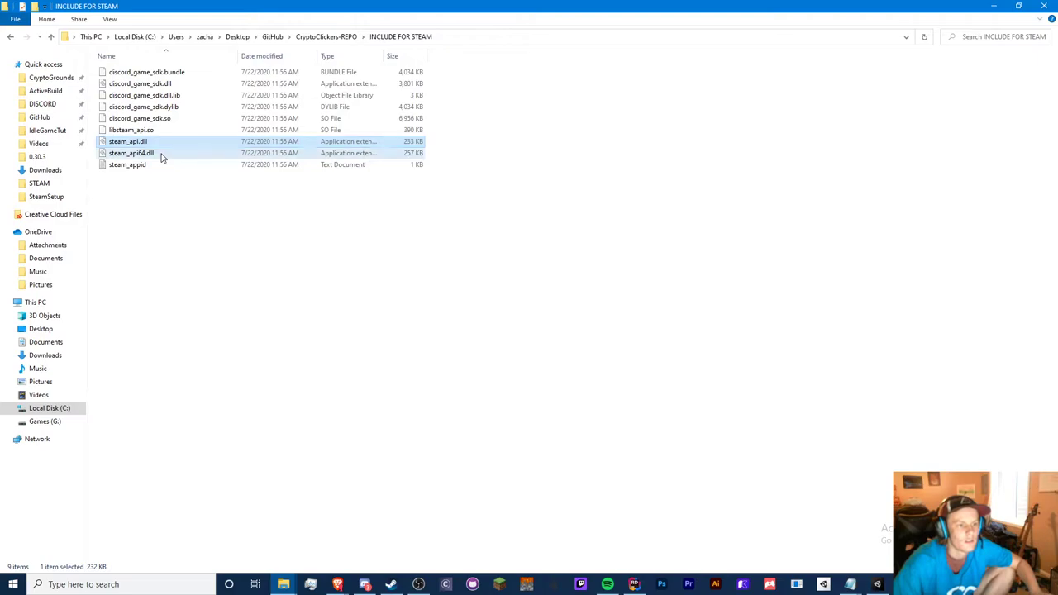
click(159, 156)
key(alt+Tab)
click(772, 216)
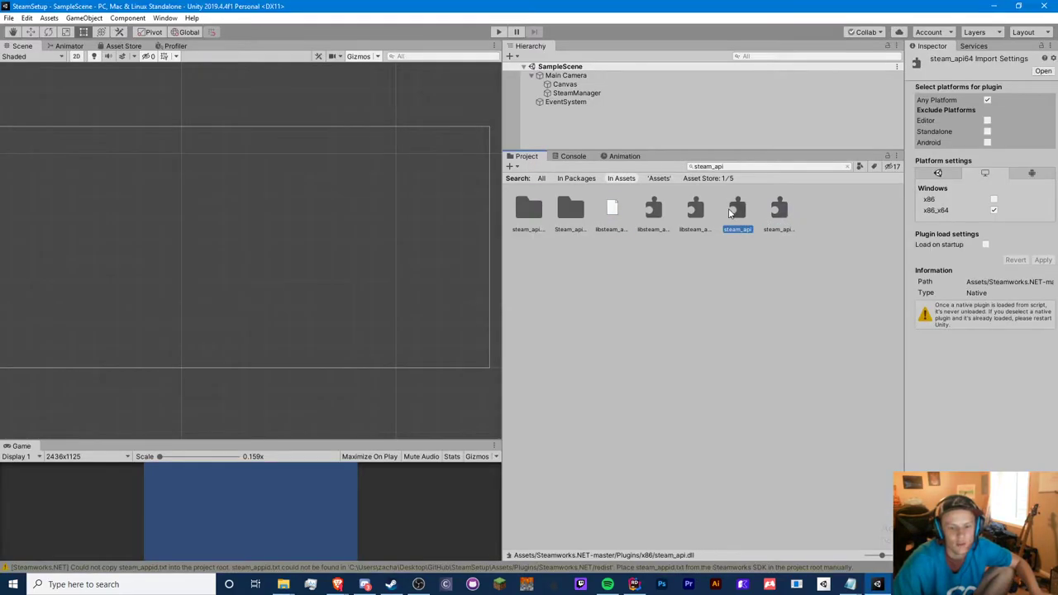
key(alt+Tab)
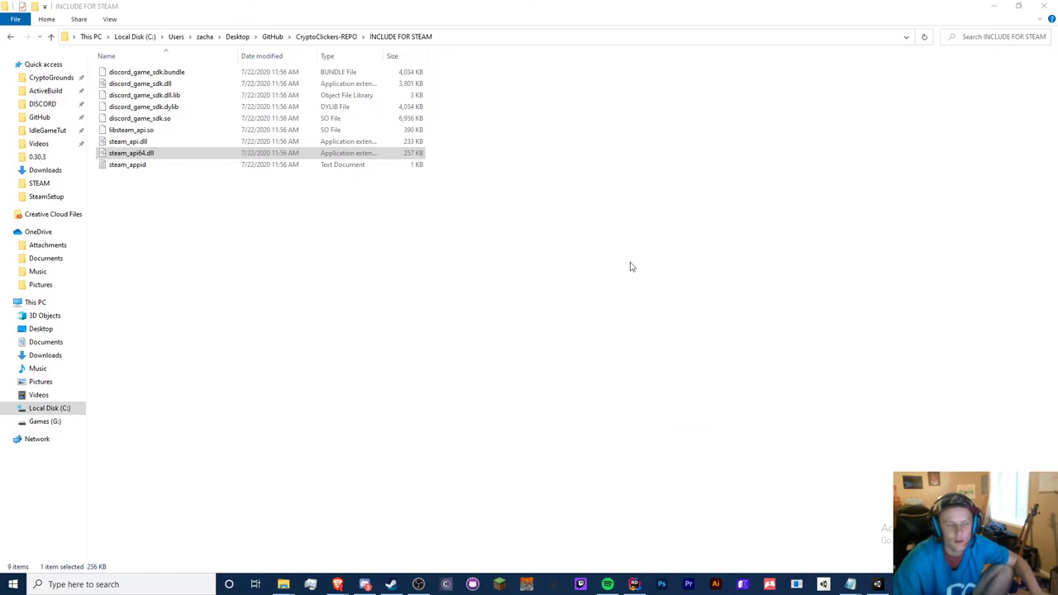
key(alt+Tab)
ctrl+click(738, 213)
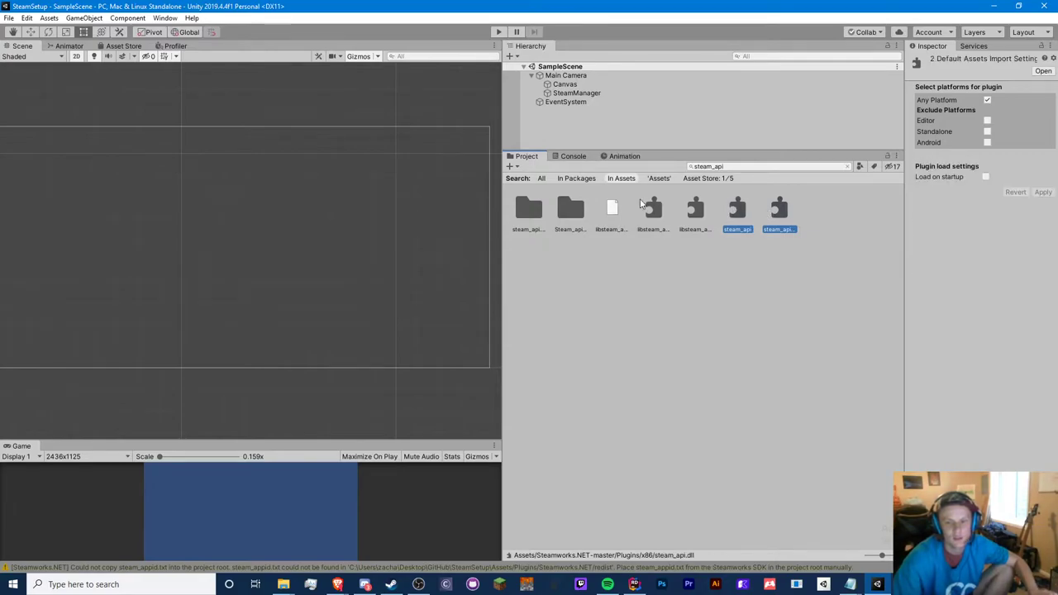
ctrl+click(657, 213)
key(alt+Tab)
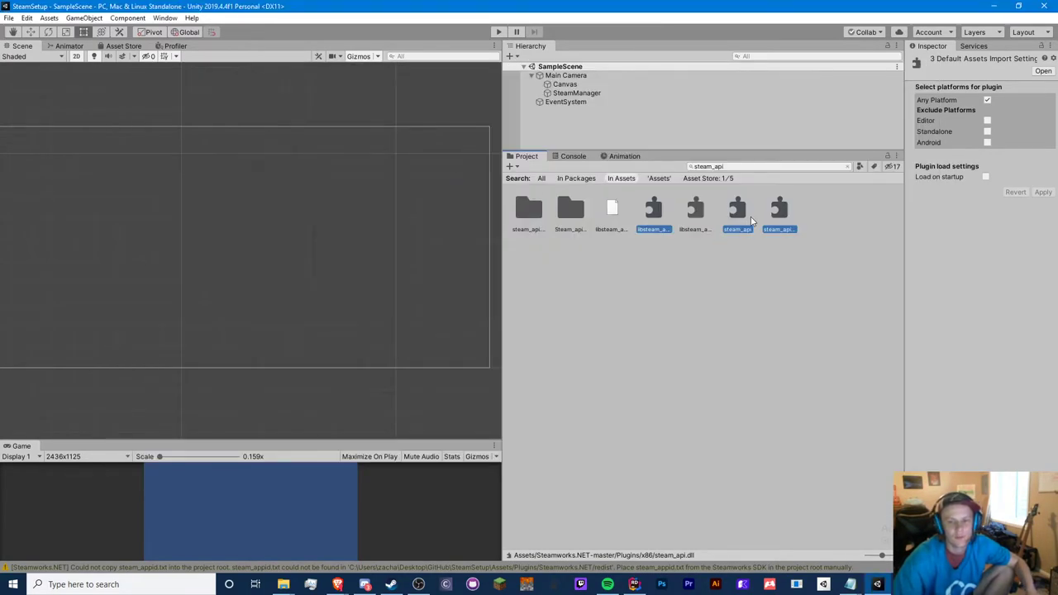
Reveal the x86_64 plugins in Explorer and copy steam_api64.dll and libsteam_api.so
right_click(752, 218)
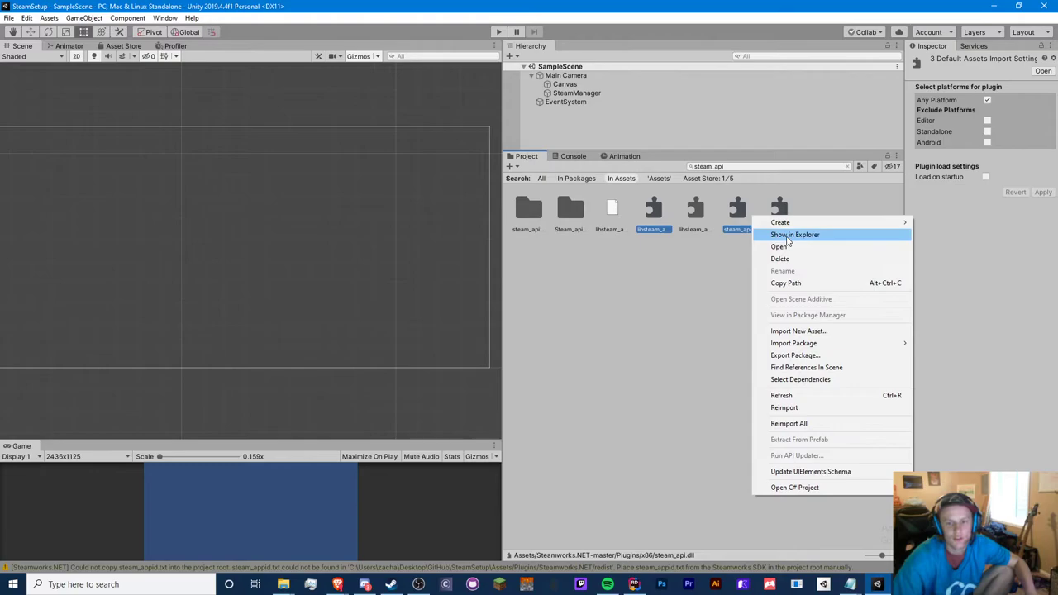
click(794, 235)
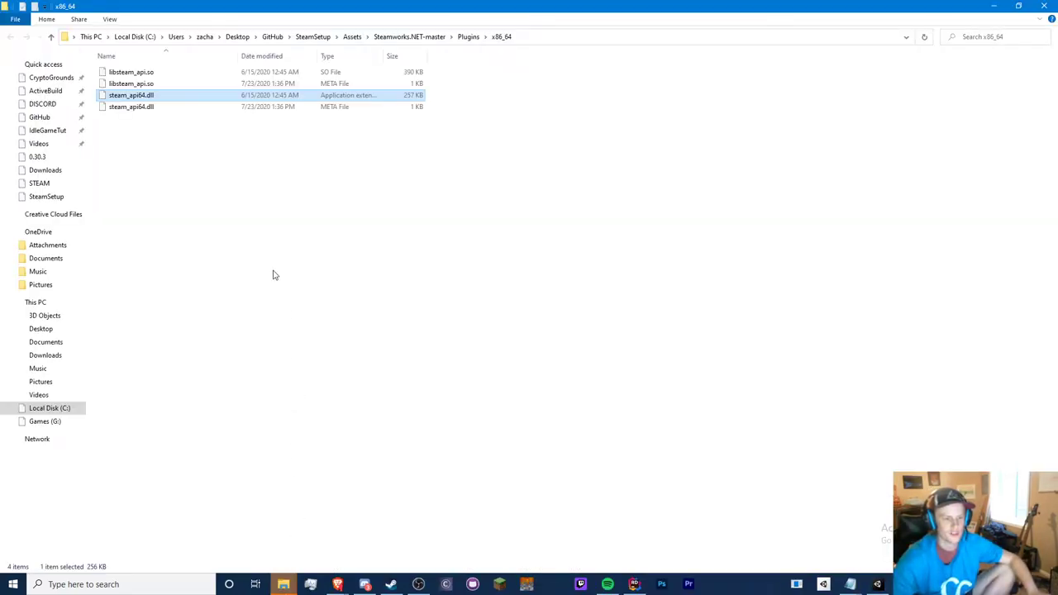
key(alt+Tab)
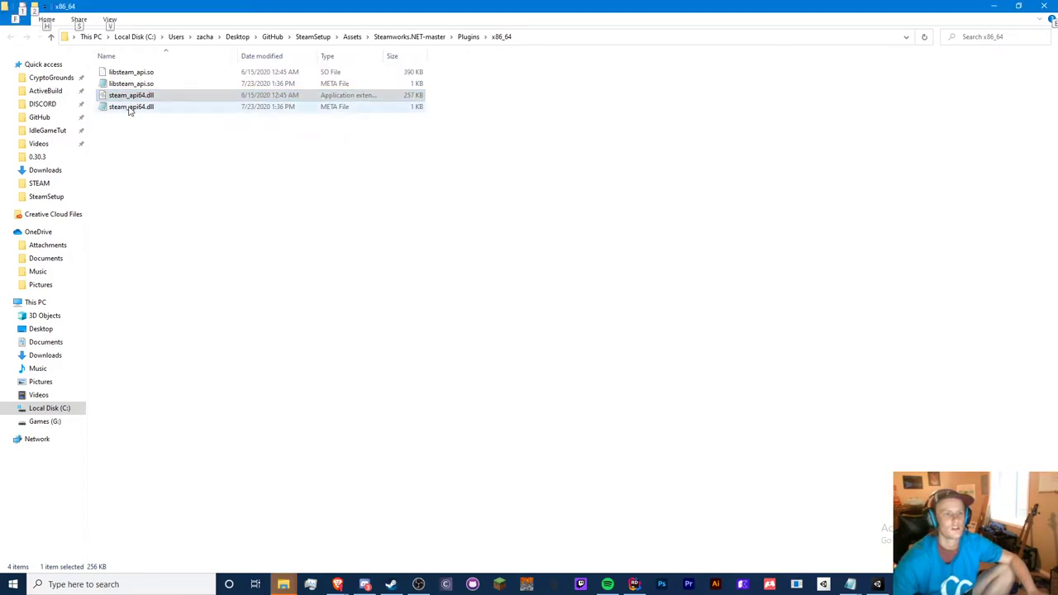
click(149, 97)
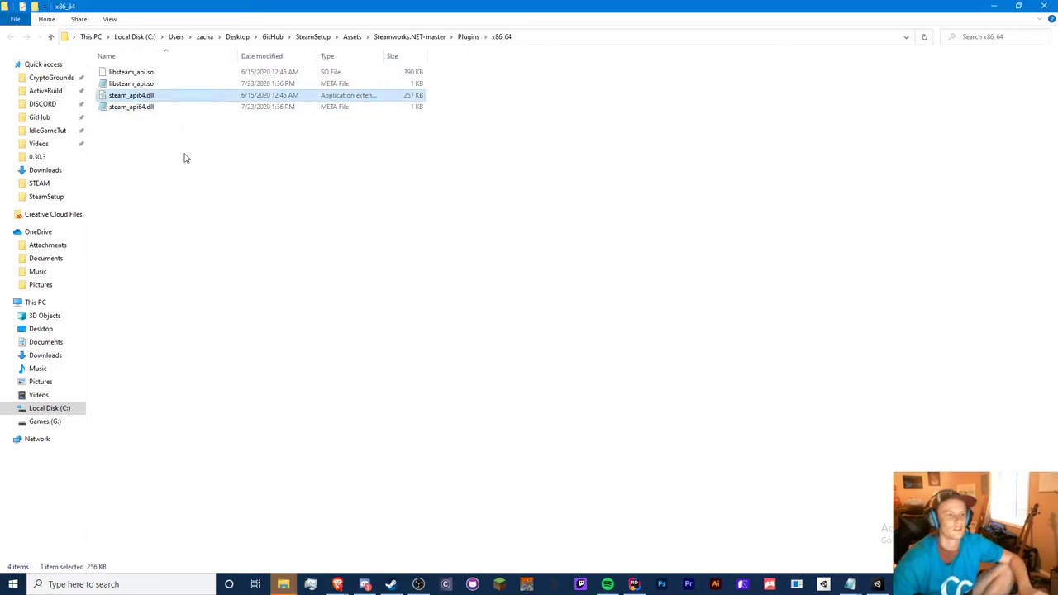
ctrl+click(152, 73)
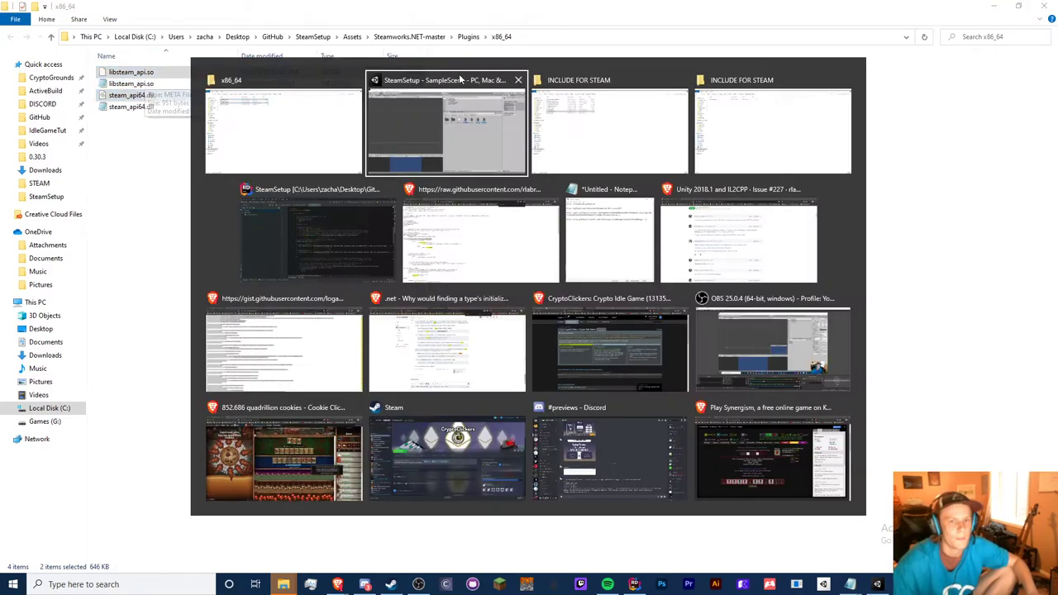
key(alt+Tab)
Paste both files into SteamSetup's INCLUDE FOR STEAM folder
click(635, 128)
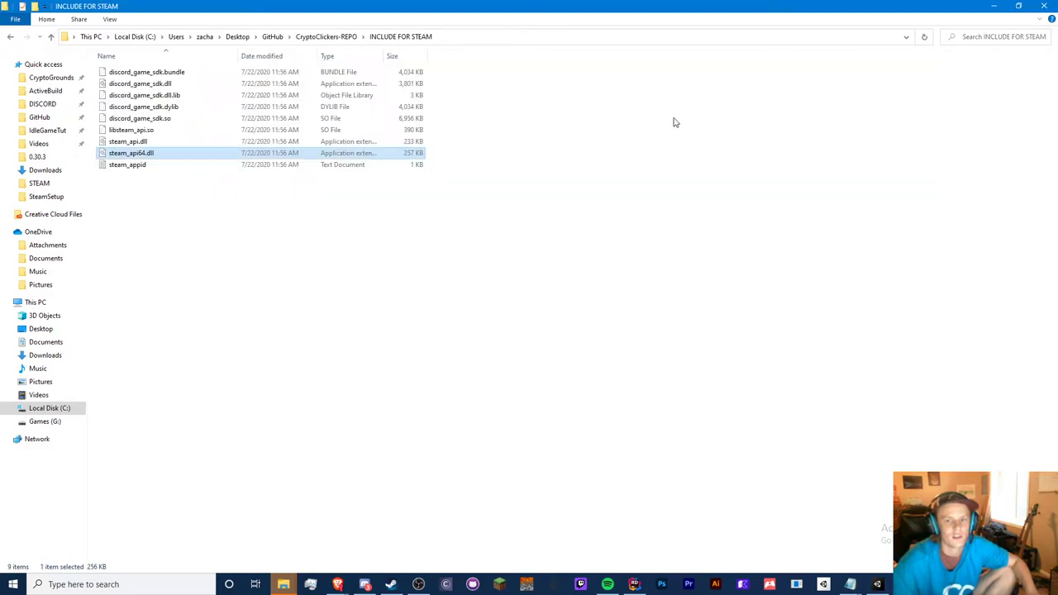
key(ctrl+v)
key(alt+Tab)
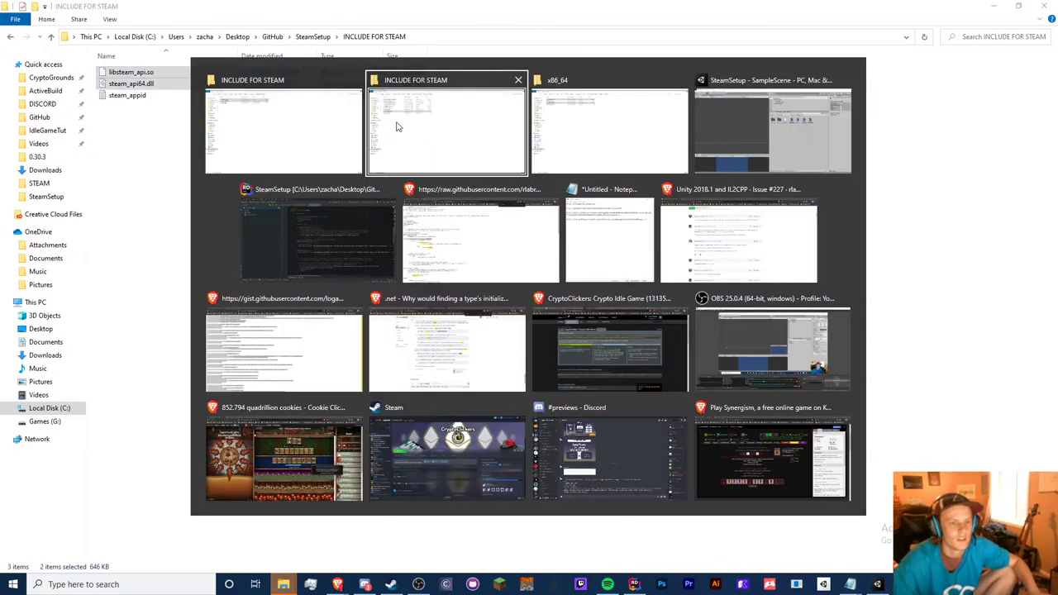
key(alt+Tab)
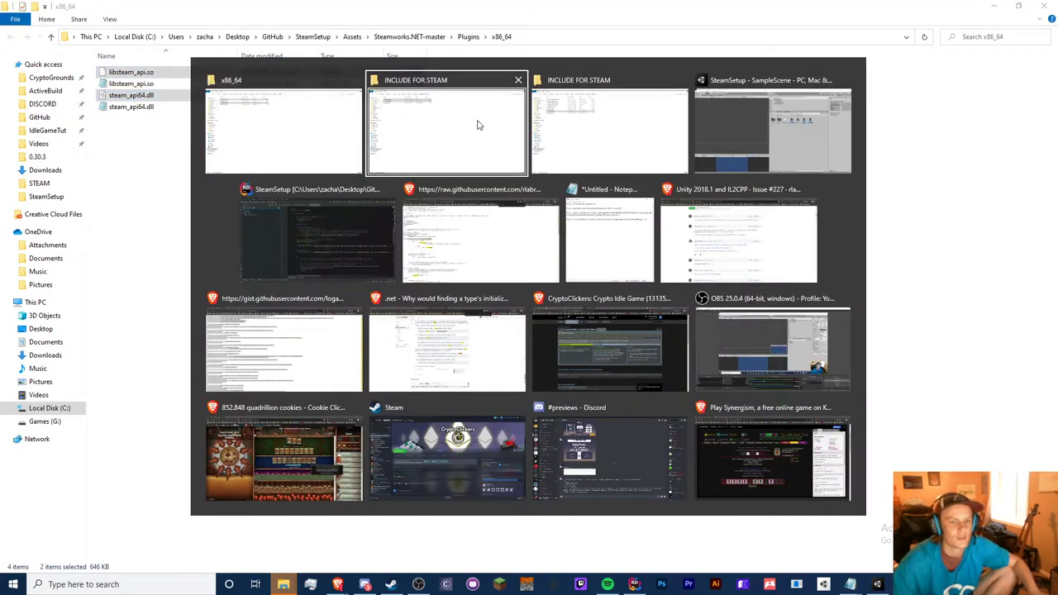
click(295, 134)
click(348, 135)
key(alt+Tab)
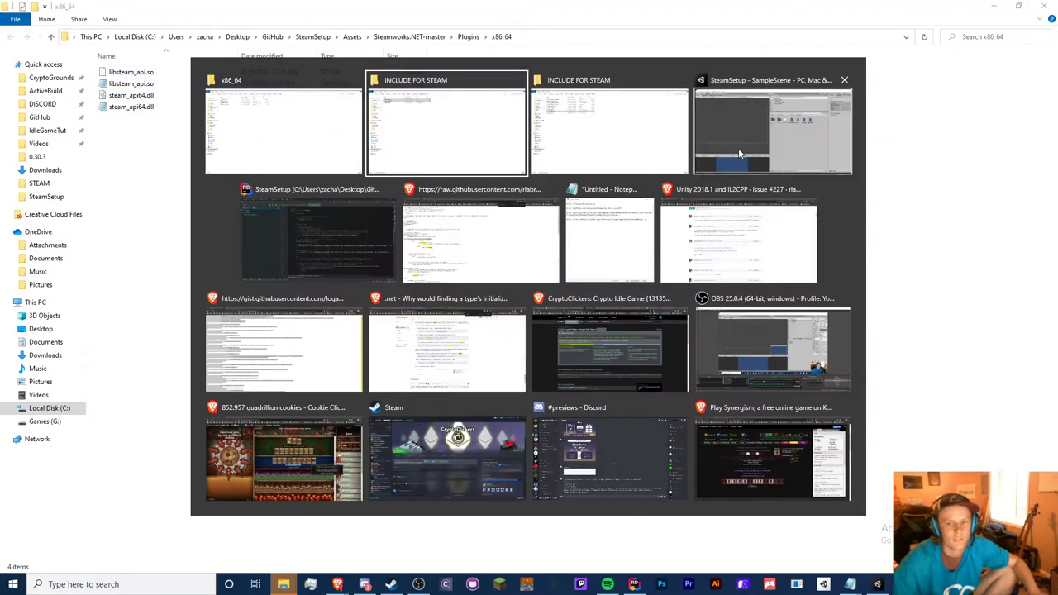
Reveal the x86 steam_api plugin in Explorer and copy steam_api.dll
right_click(738, 208)
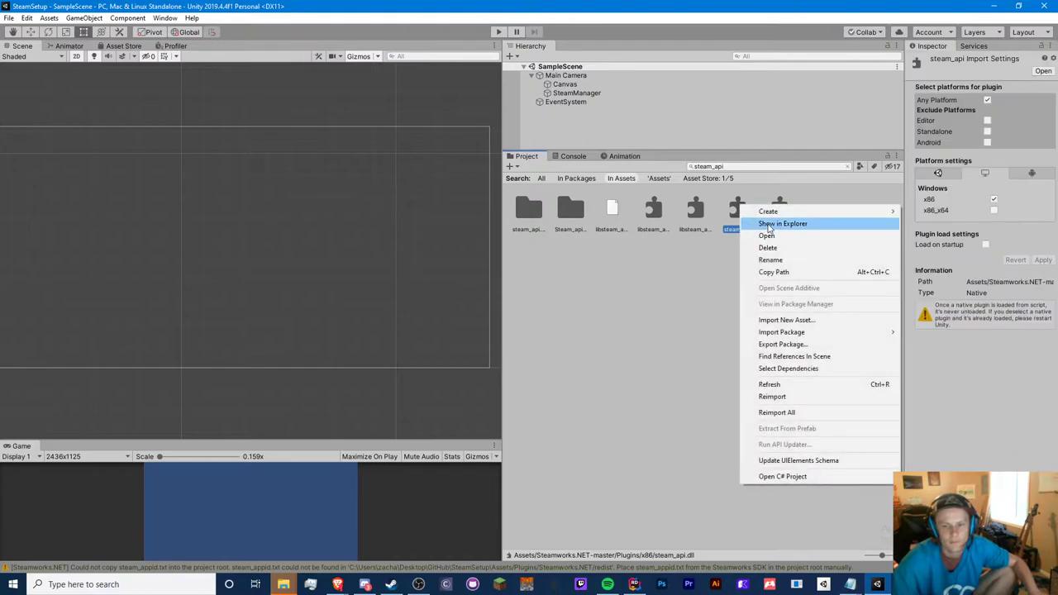
click(782, 223)
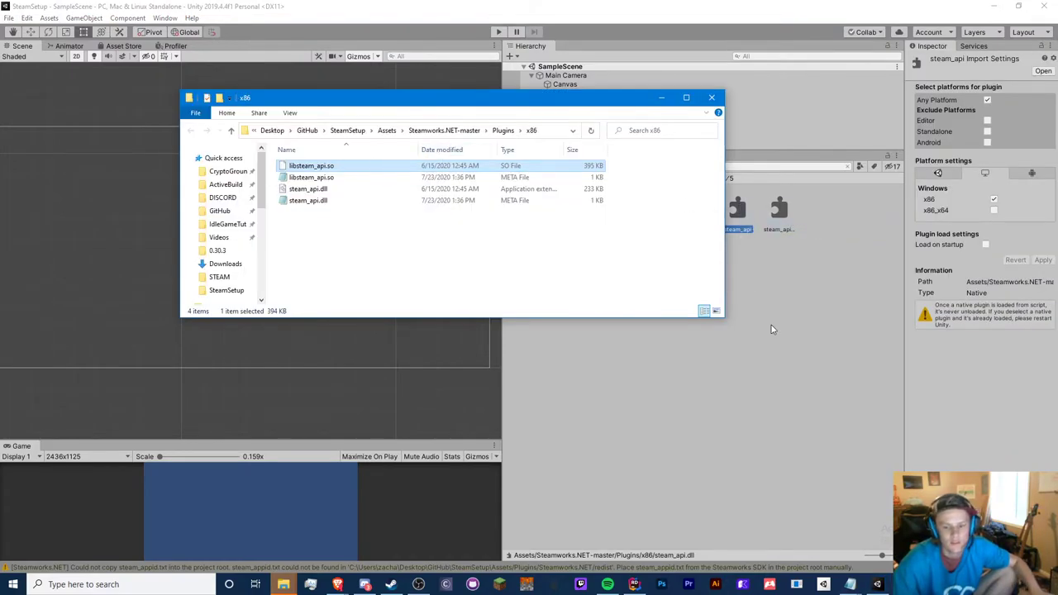
click(404, 190)
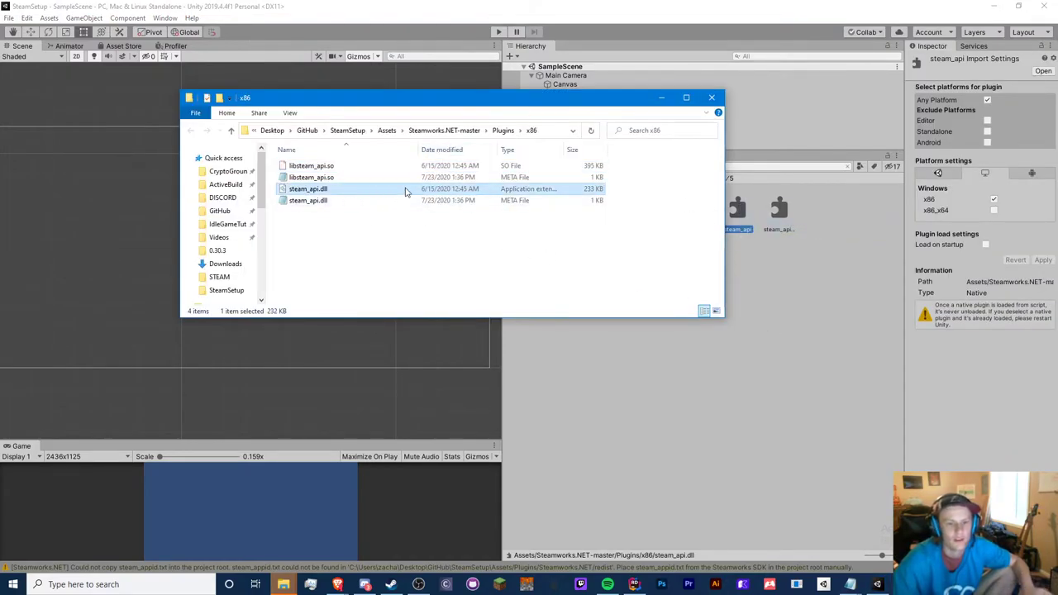
key(alt+Tab)
Paste steam_api.dll, deleting the accidental copy pasted into the x86_64 folder
key(alt+Tab)
drag(307, 189, 653, 141)
key(alt+Tab)
click(653, 140)
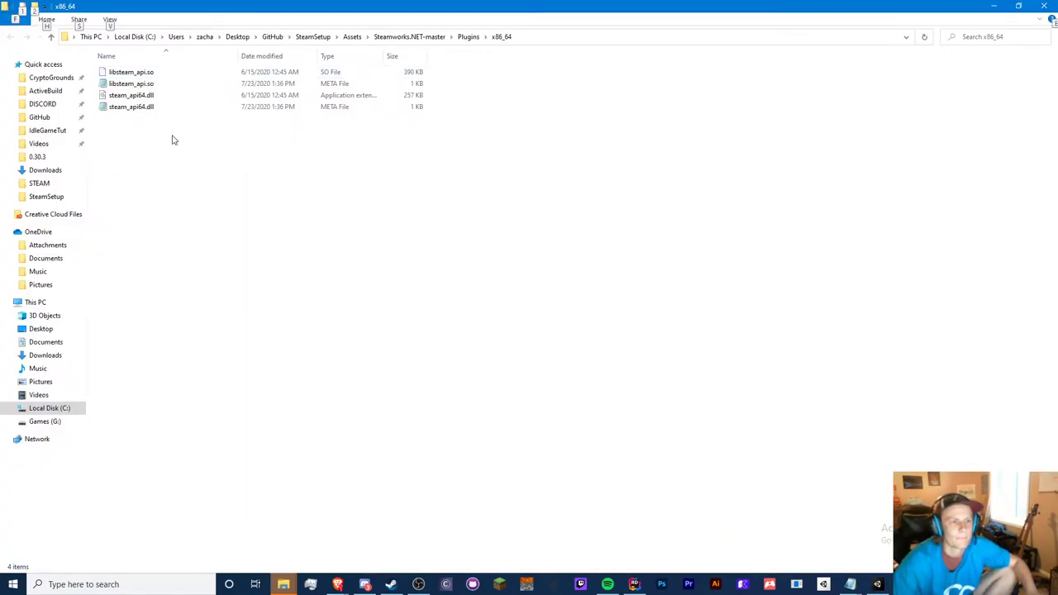
key(ctrl+v)
key(Delete)
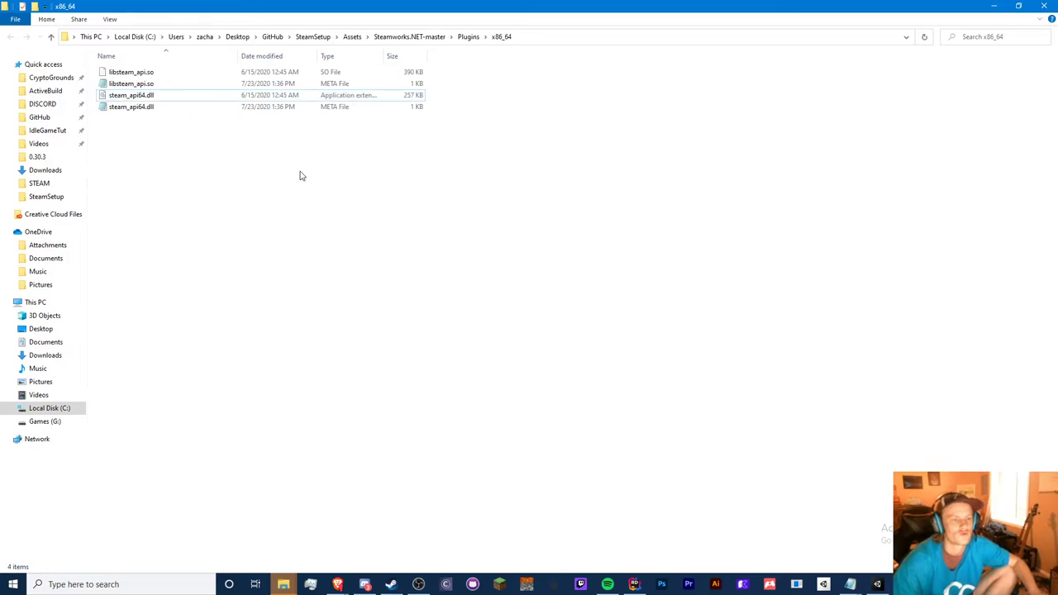
key(alt+Tab)
click(245, 164)
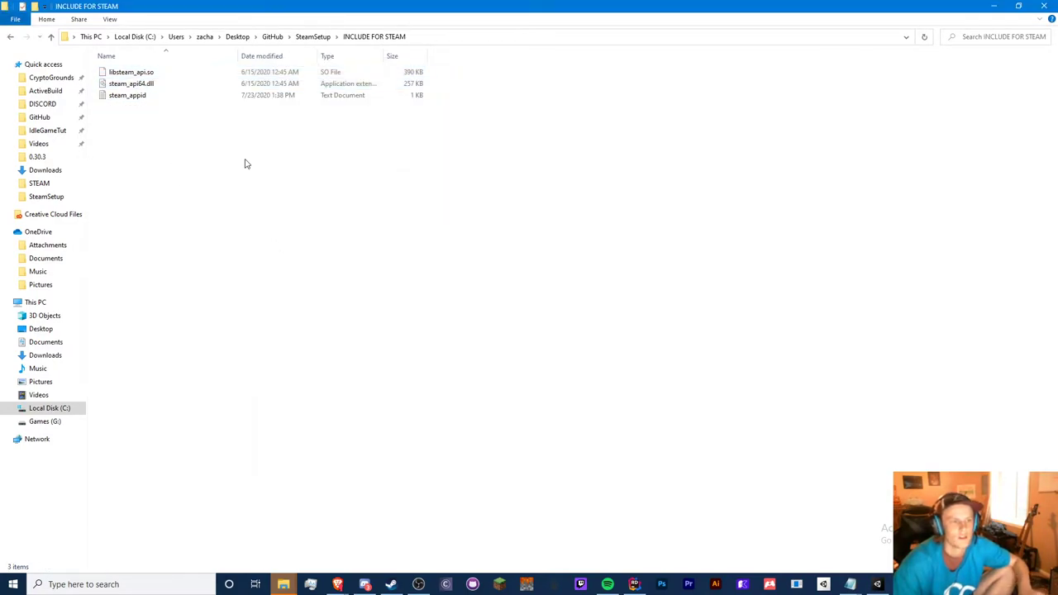
key(alt+Tab)
click(203, 154)
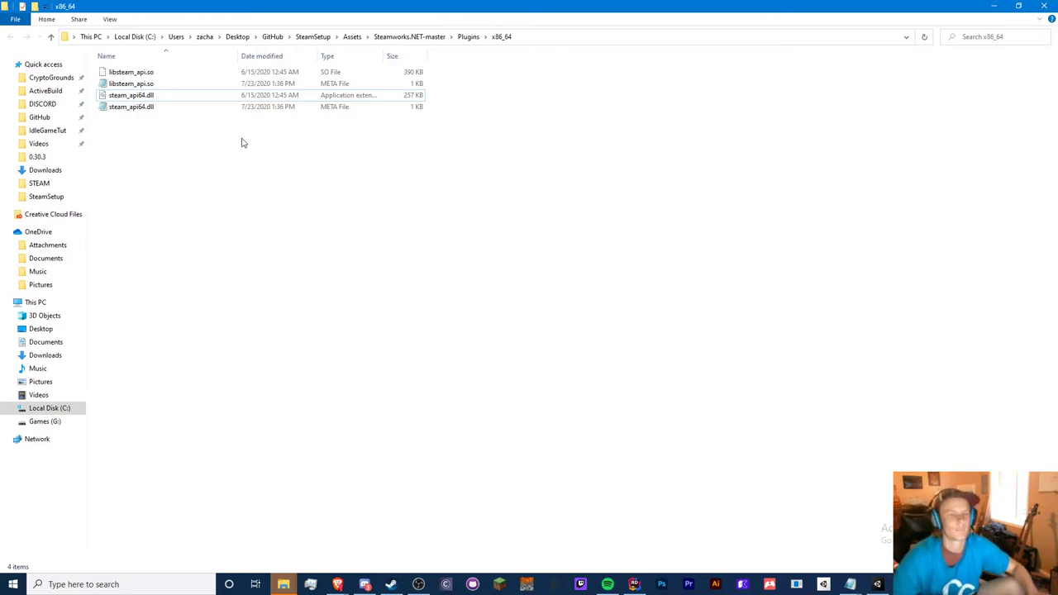
key(alt+Tab)
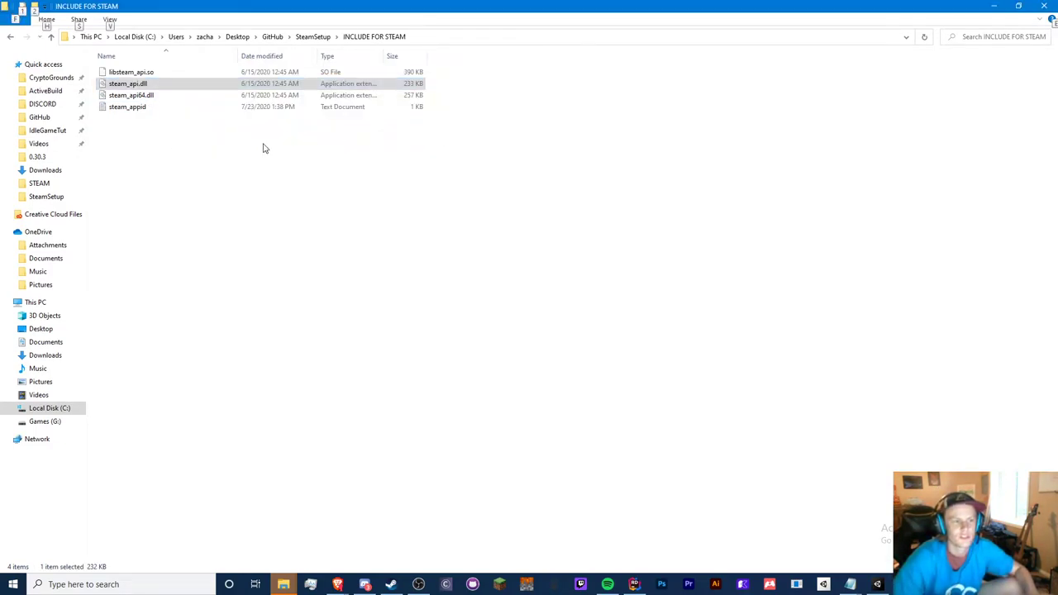
Check the four files in INCLUDE FOR STEAM, then go to STEAM > SteamSetup
click(262, 146)
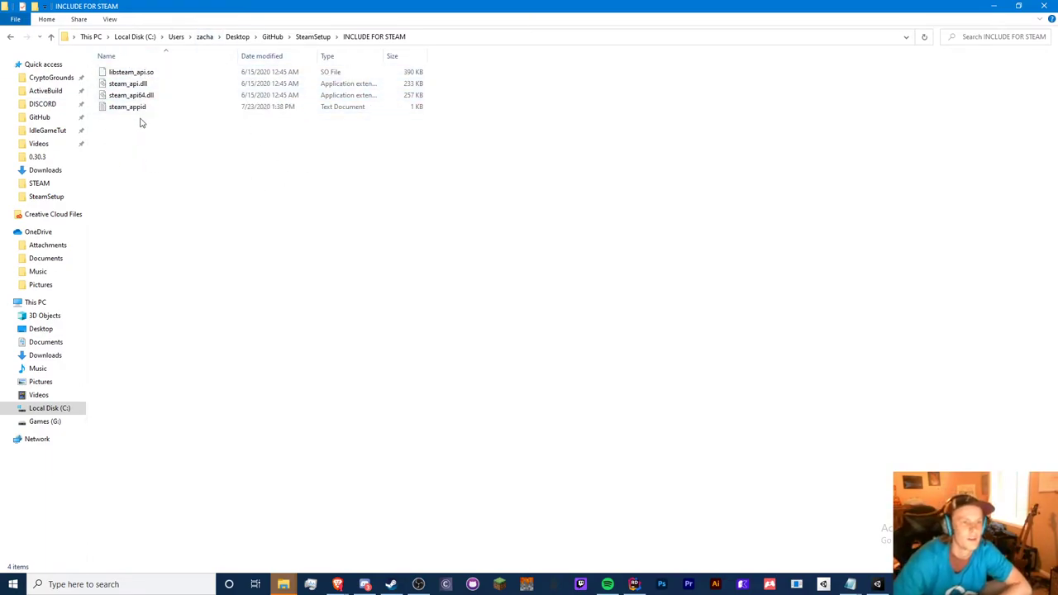
drag(140, 122, 140, 72)
click(222, 163)
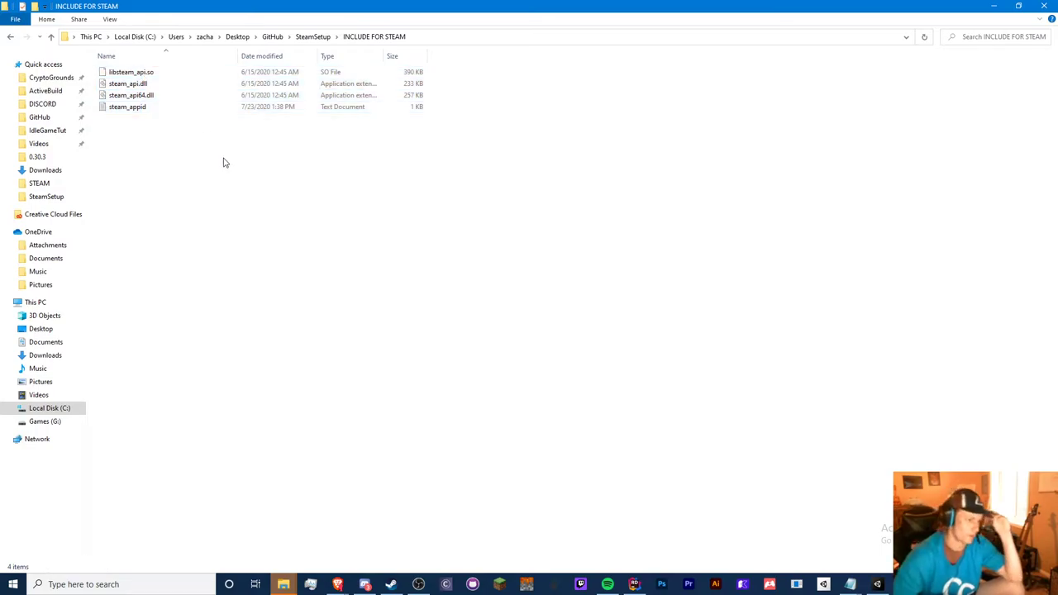
click(56, 183)
click(54, 198)
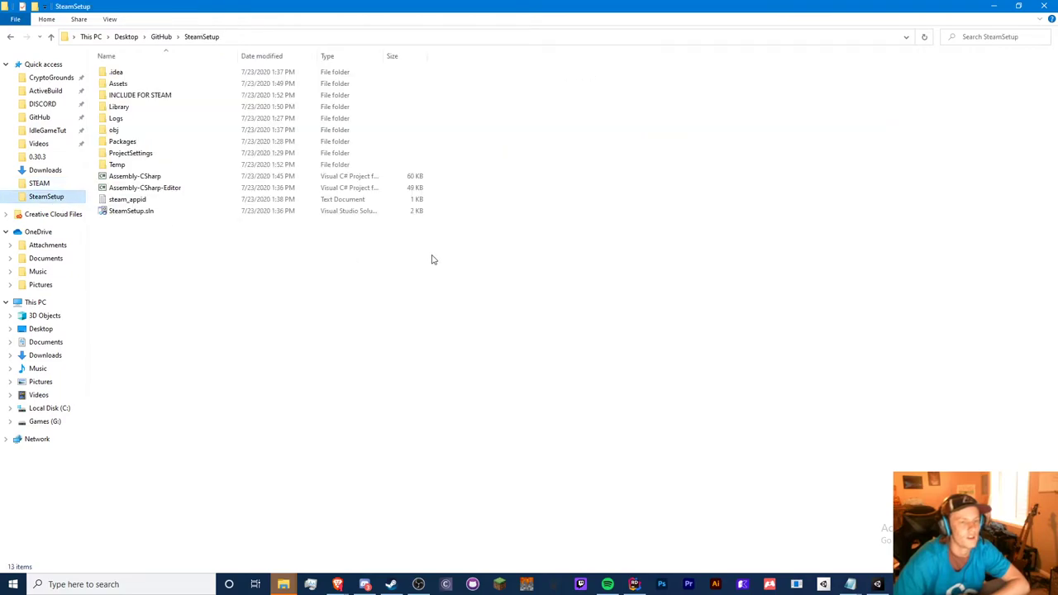
Search 'steamworks dsk' in Brave, open the Steamworks SDK docs page and download the latest SDK
key(alt+Tab)
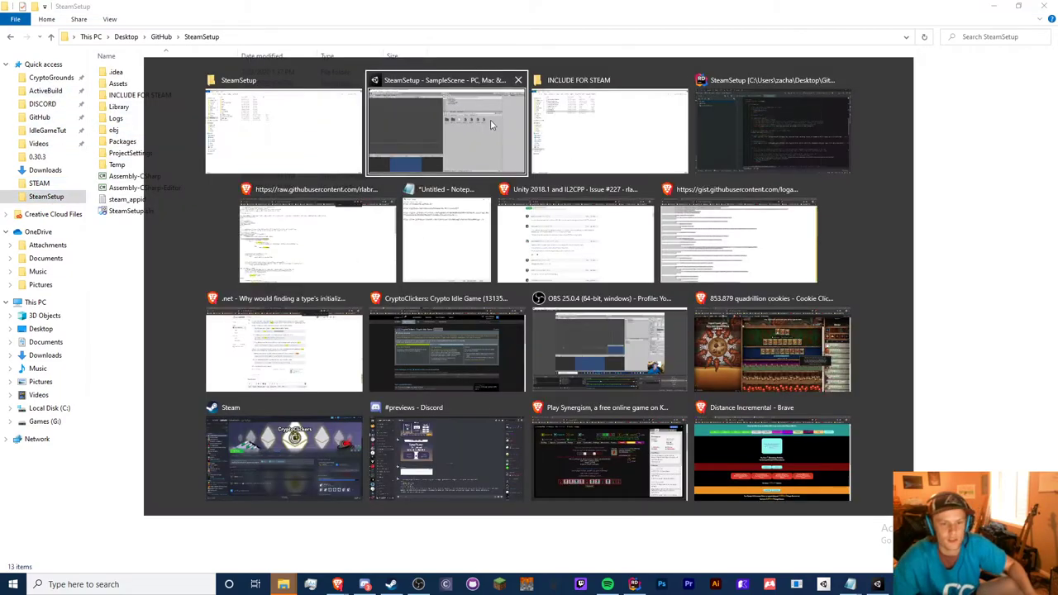
key(alt+Tab)
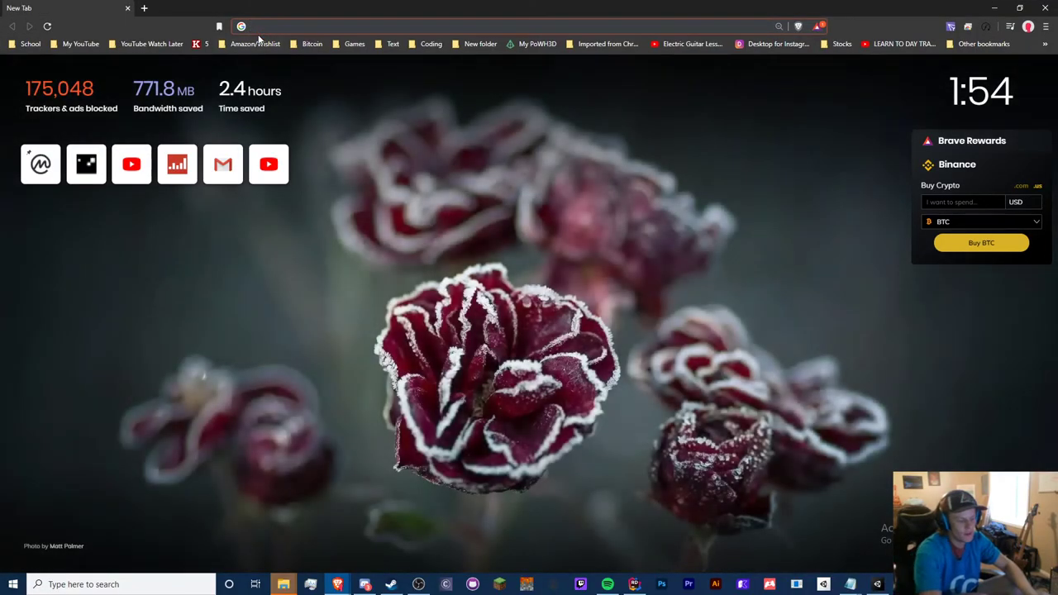
text(steamworks dsk)
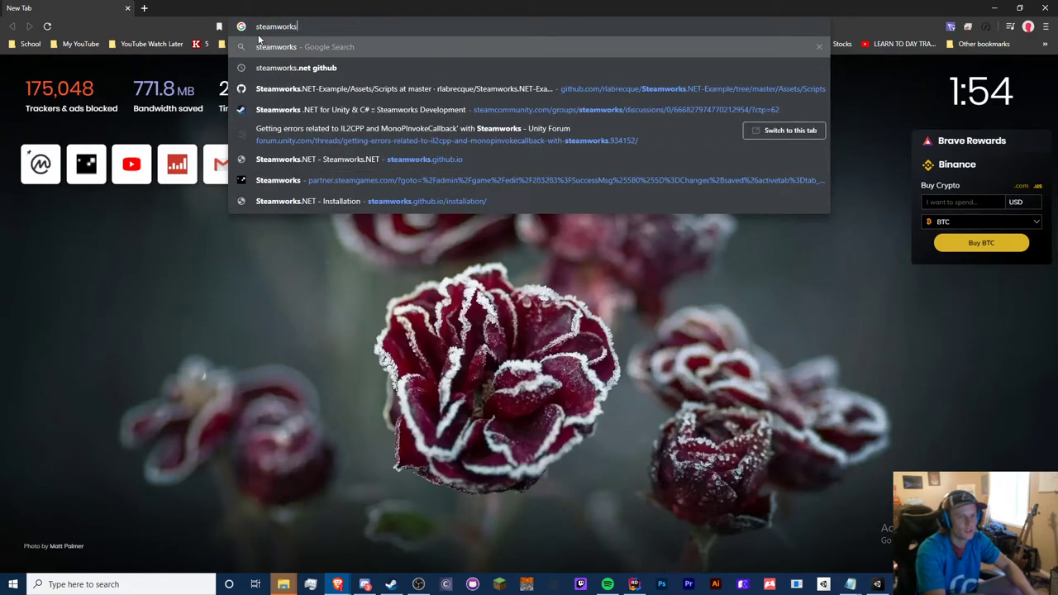
key(Return)
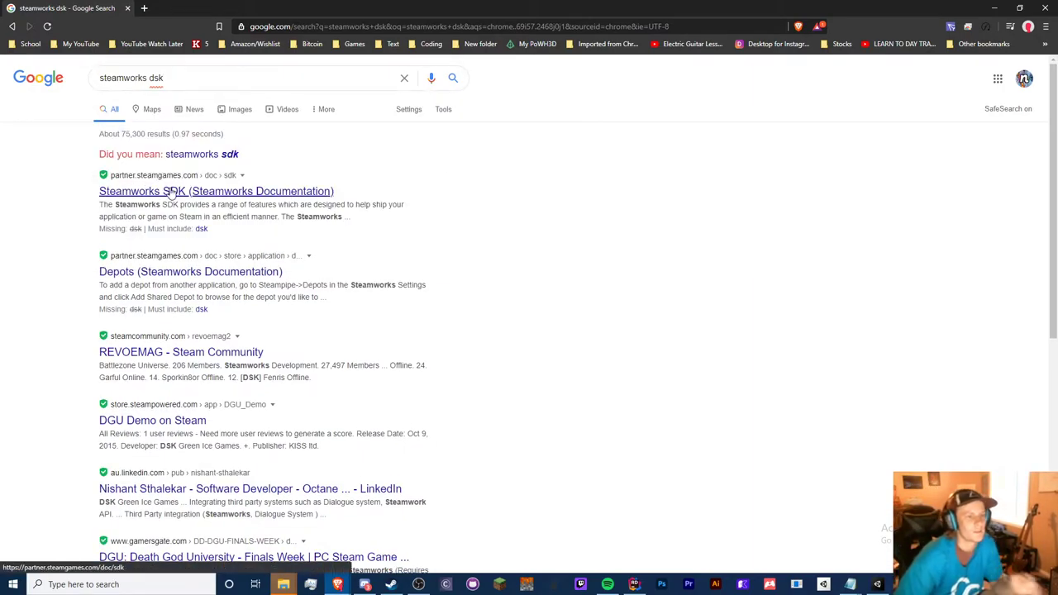
click(171, 192)
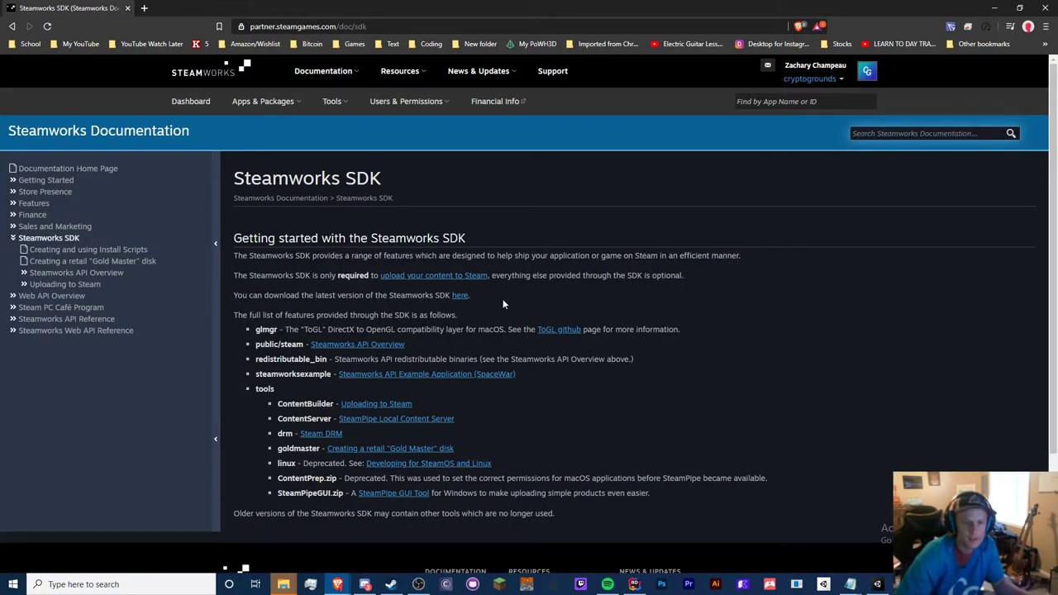
drag(229, 297, 470, 296)
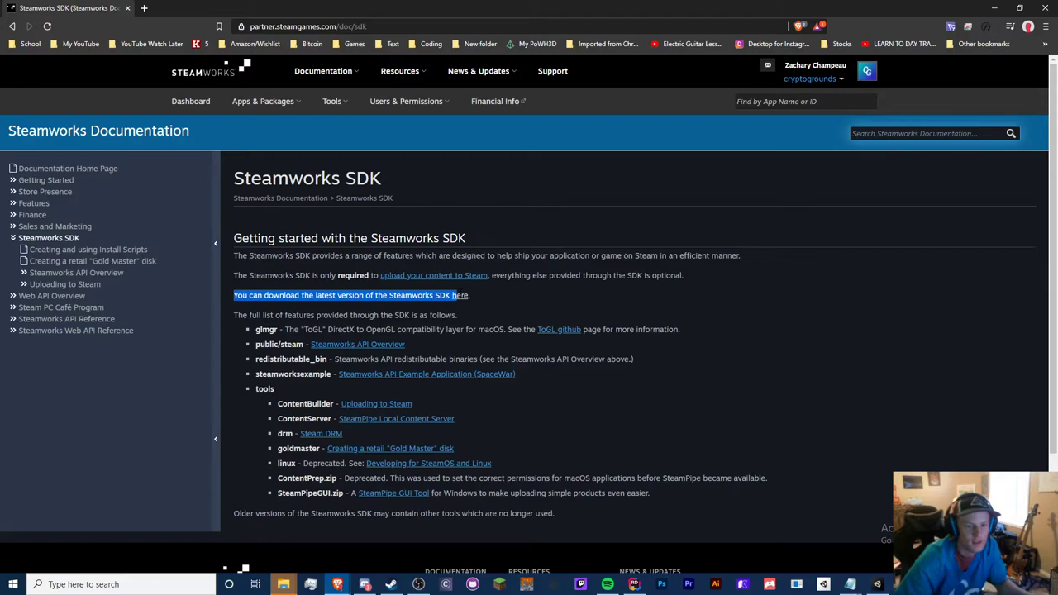
click(273, 296)
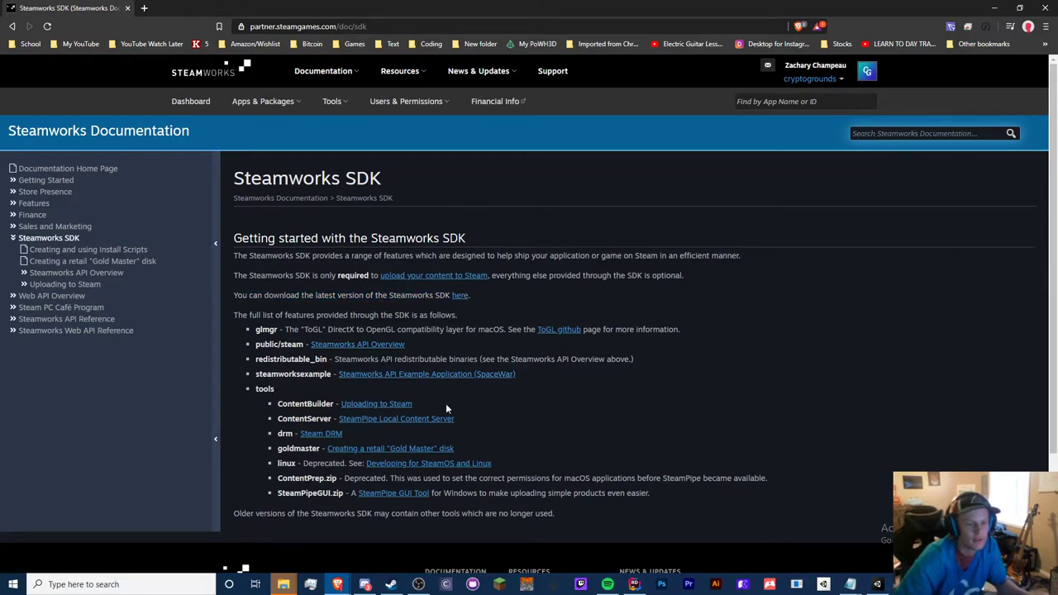
click(458, 295)
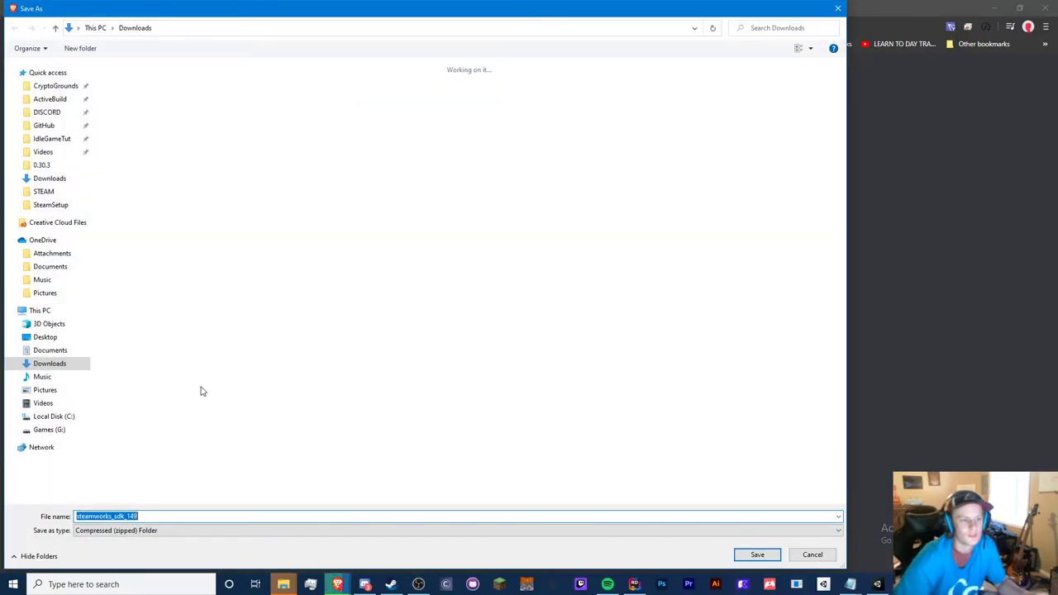
Save the steamworks_sdk_149 SDK download
click(746, 556)
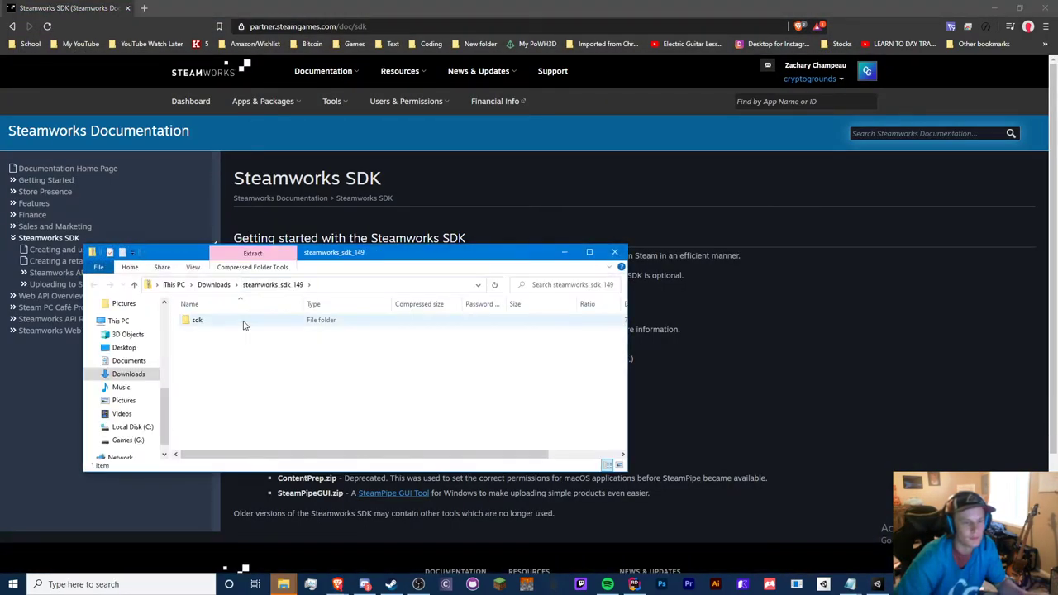
key(alt+Tab)
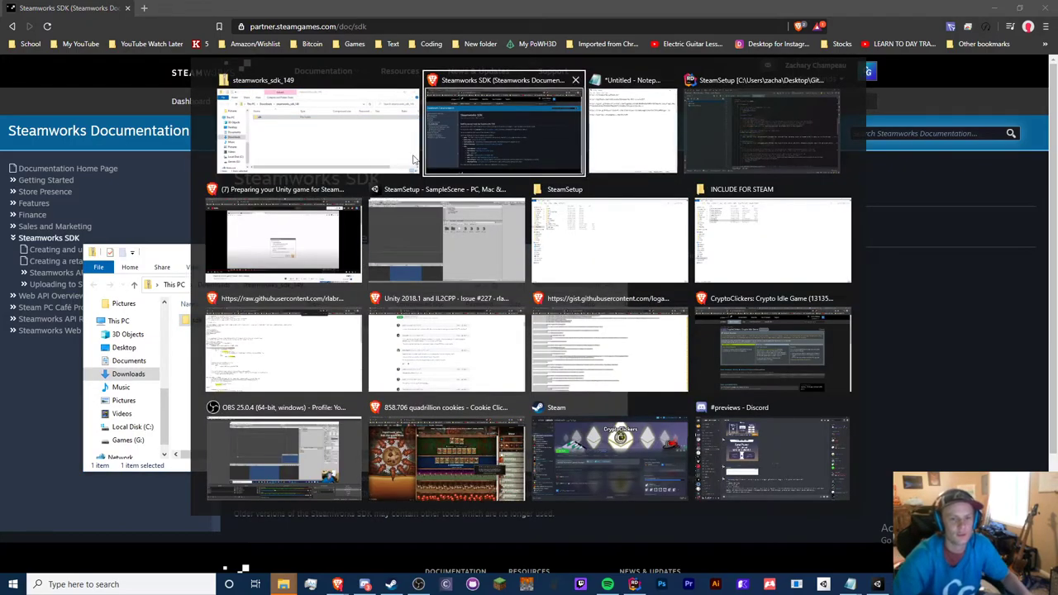
click(586, 224)
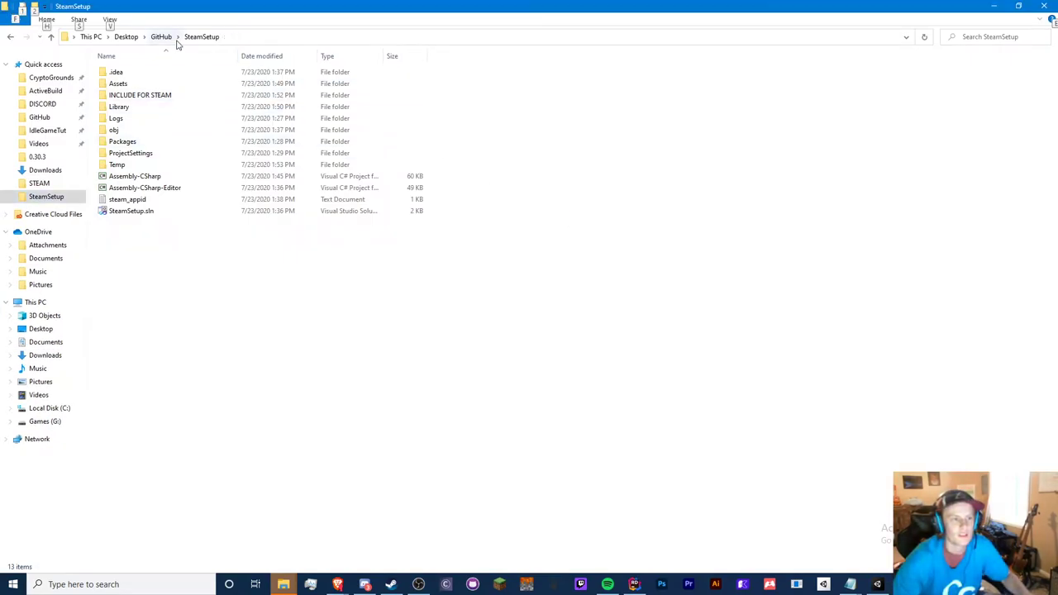
Create a Steam folder in SteamSetup and paste the SDK's sdk folder into it
right_click(232, 268)
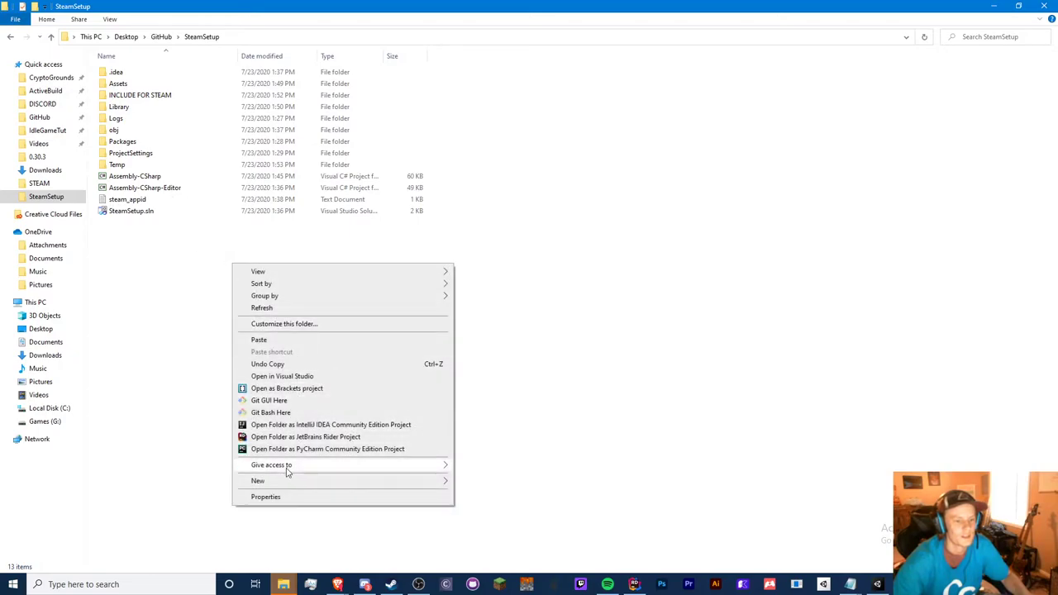
mouse_move(438, 486)
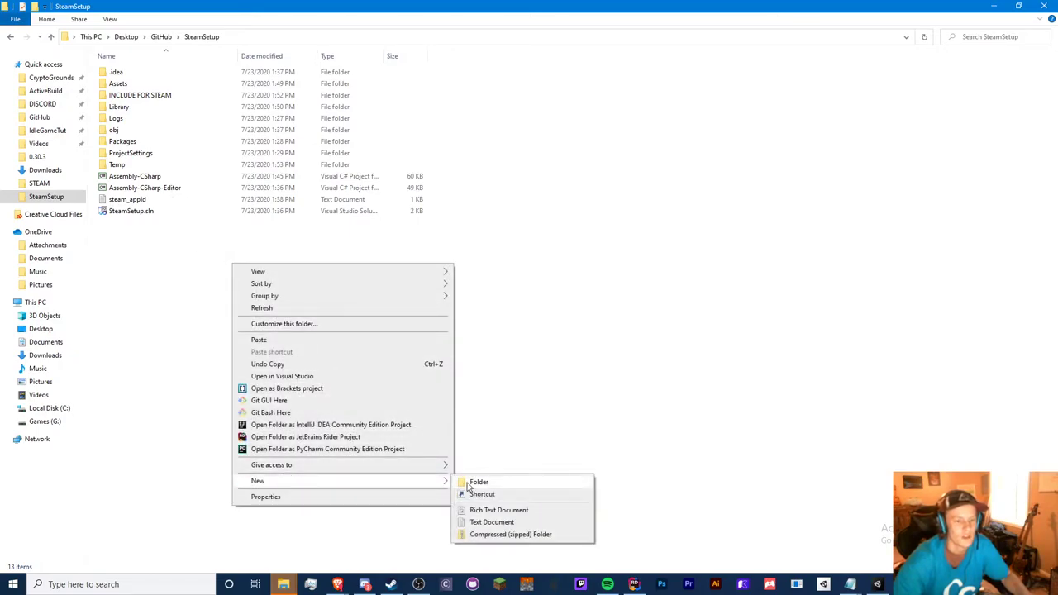
click(471, 484)
text(Steam)
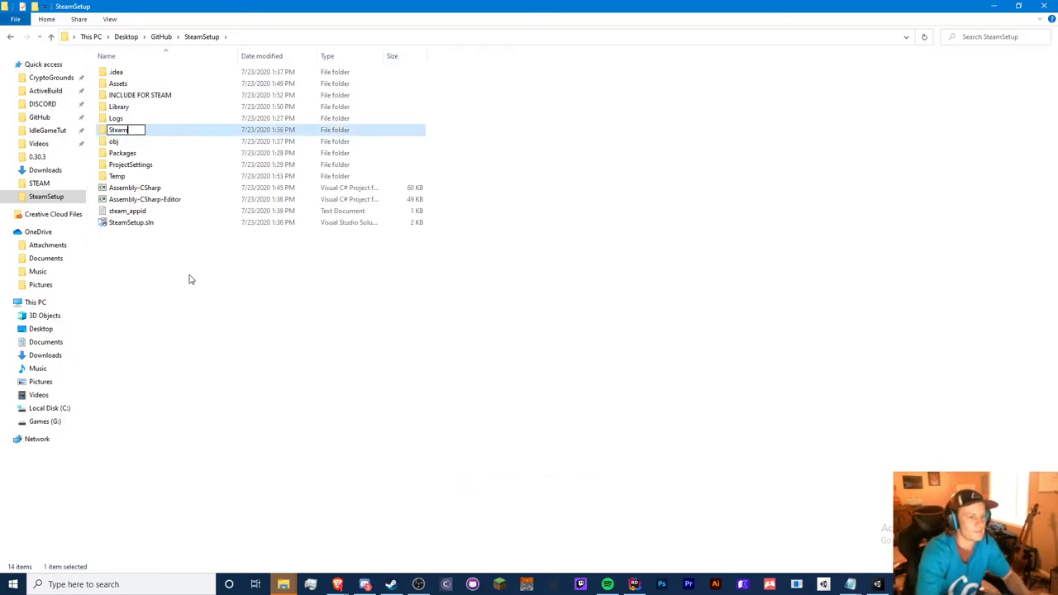
key(Return)
double_click(135, 164)
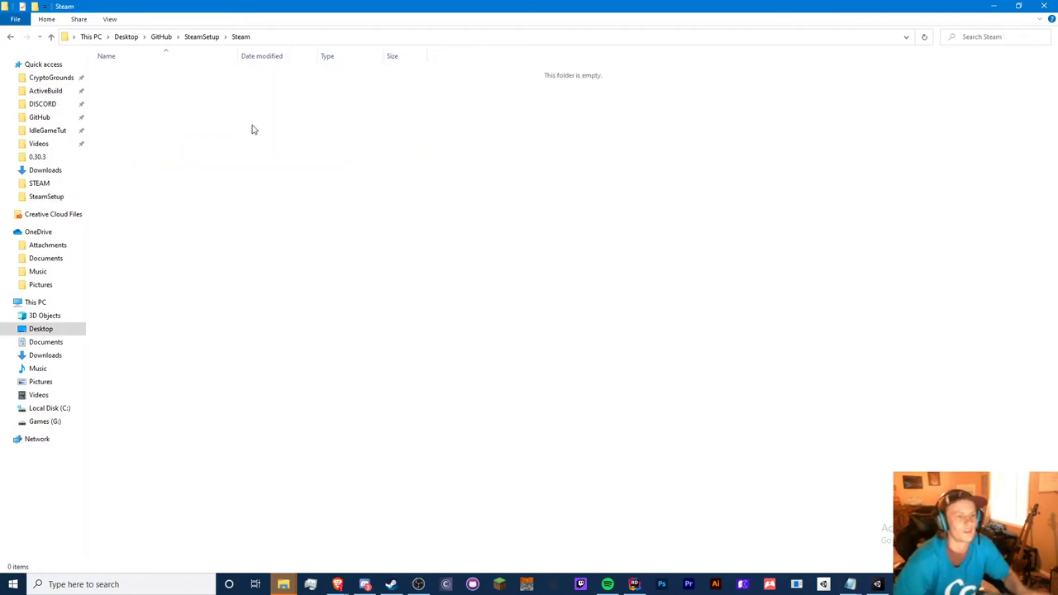
key(ctrl+v)
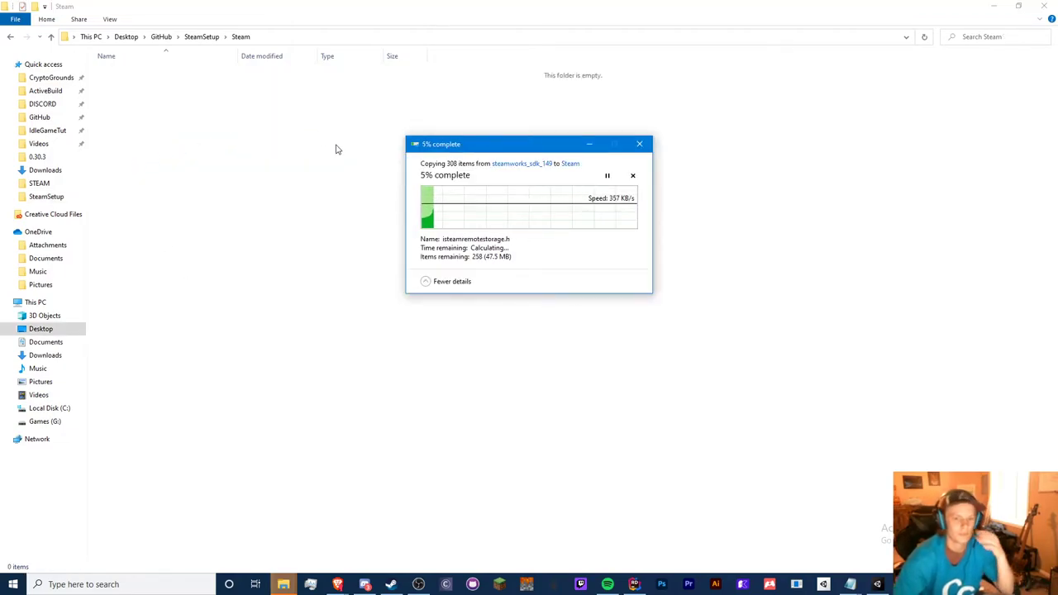
click(149, 168)
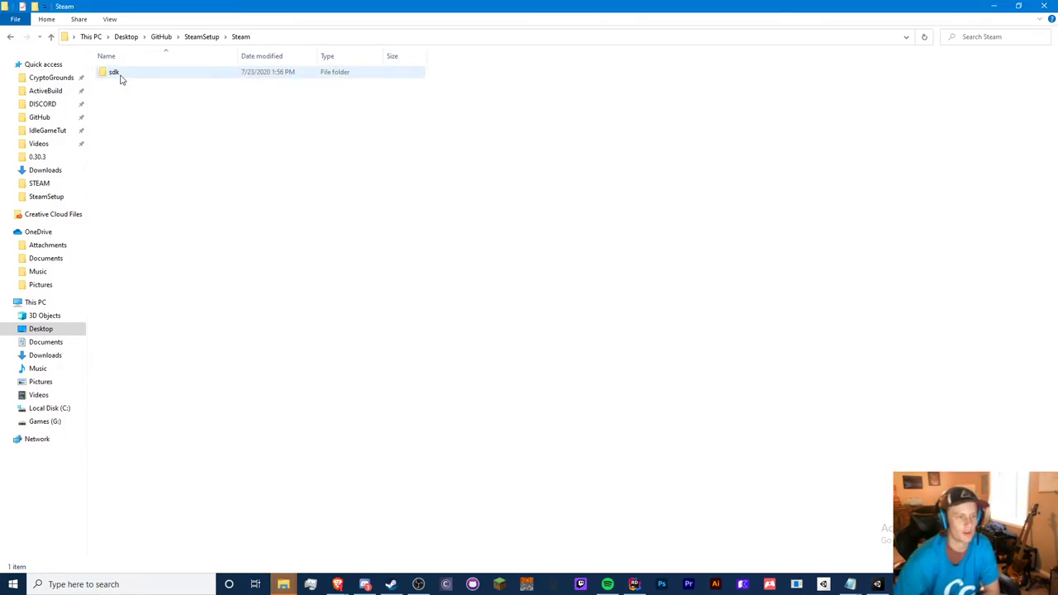
Read and close the sdk folder's Readme, then open the tools folder
double_click(120, 74)
double_click(138, 133)
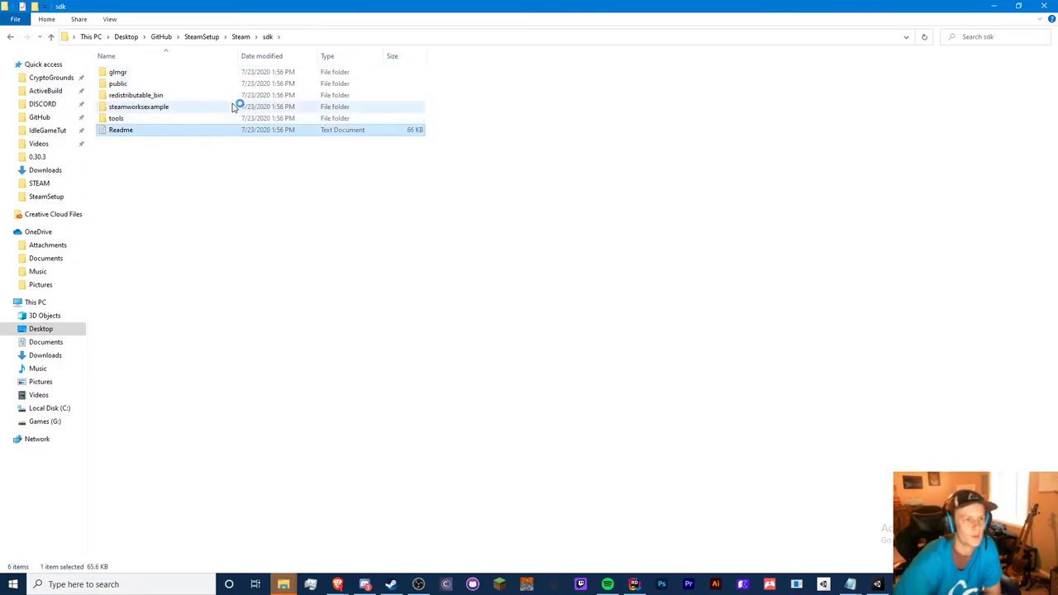
scroll(534, 262, down, 8)
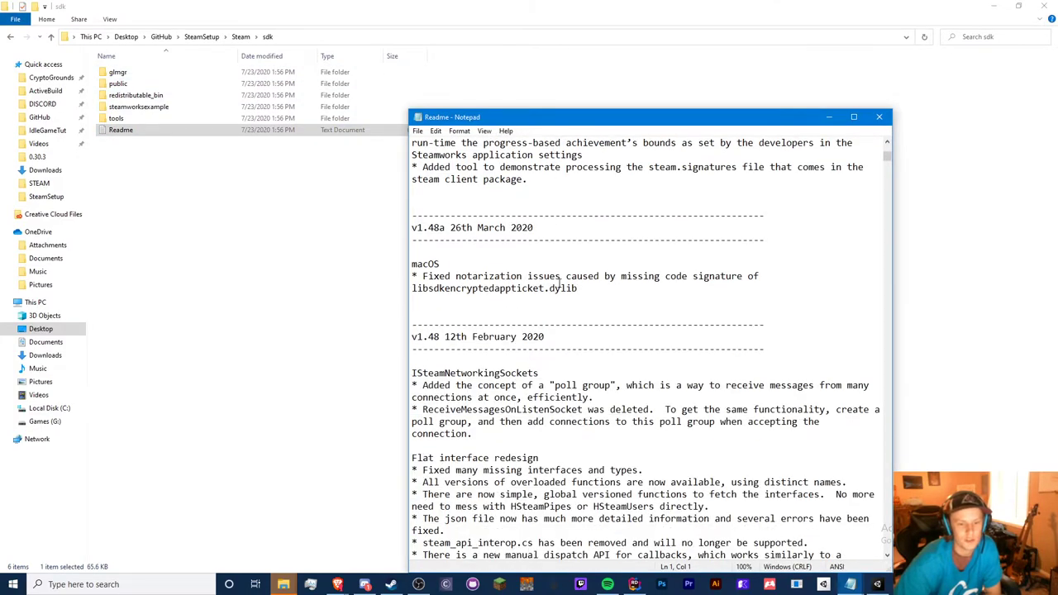
scroll(533, 275, up, 8)
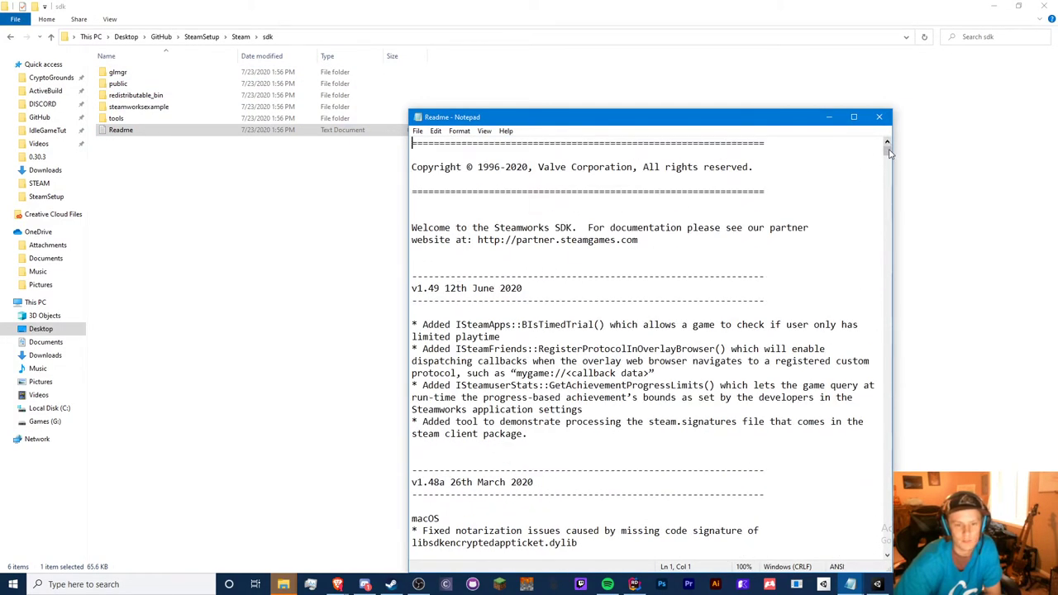
mouse_move(890, 152)
mouse_down()
mouse_move(889, 323)
mouse_move(888, 161)
mouse_up()
click(879, 116)
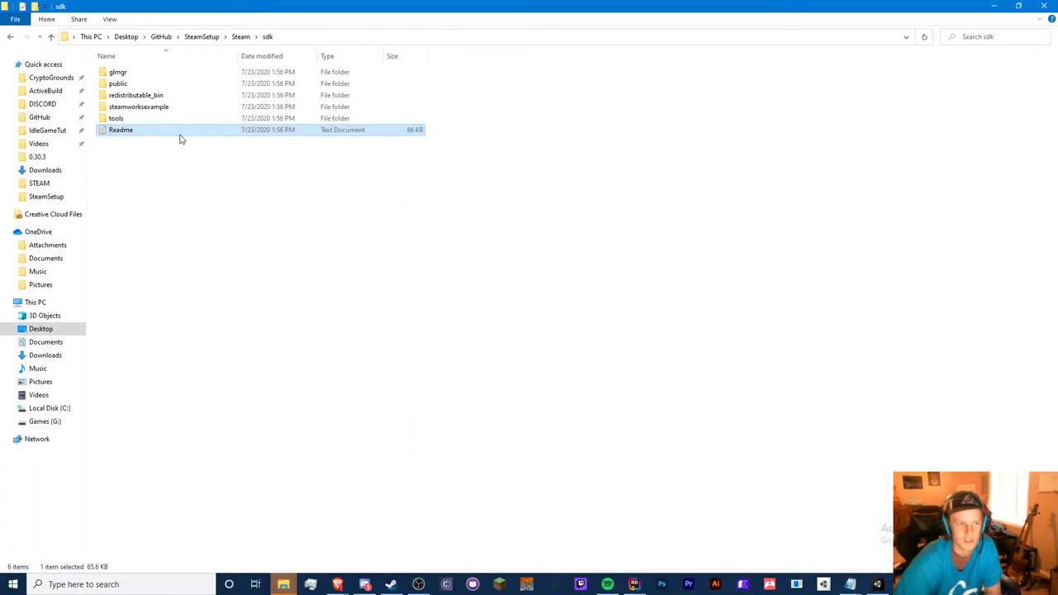
click(135, 183)
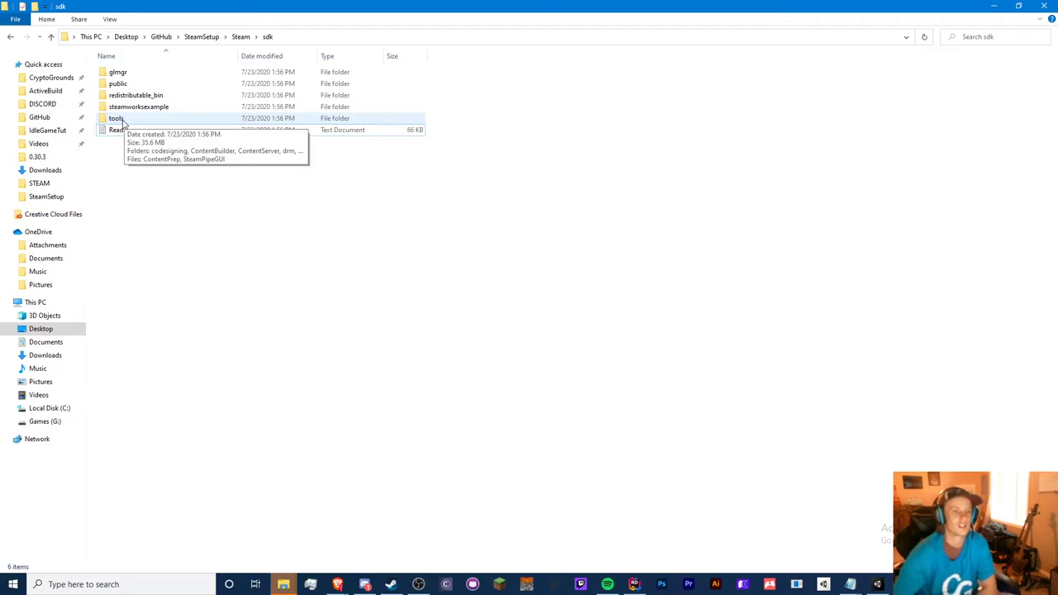
double_click(123, 121)
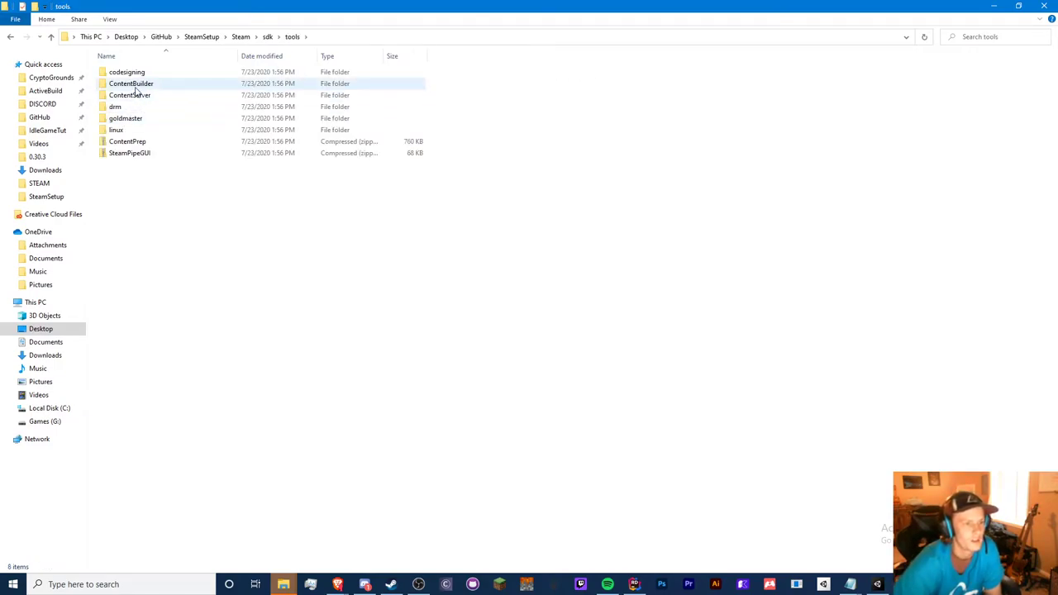
Create an empty ActiveBuild folder in ContentBuilder\content, then return to ContentBuilder
double_click(132, 85)
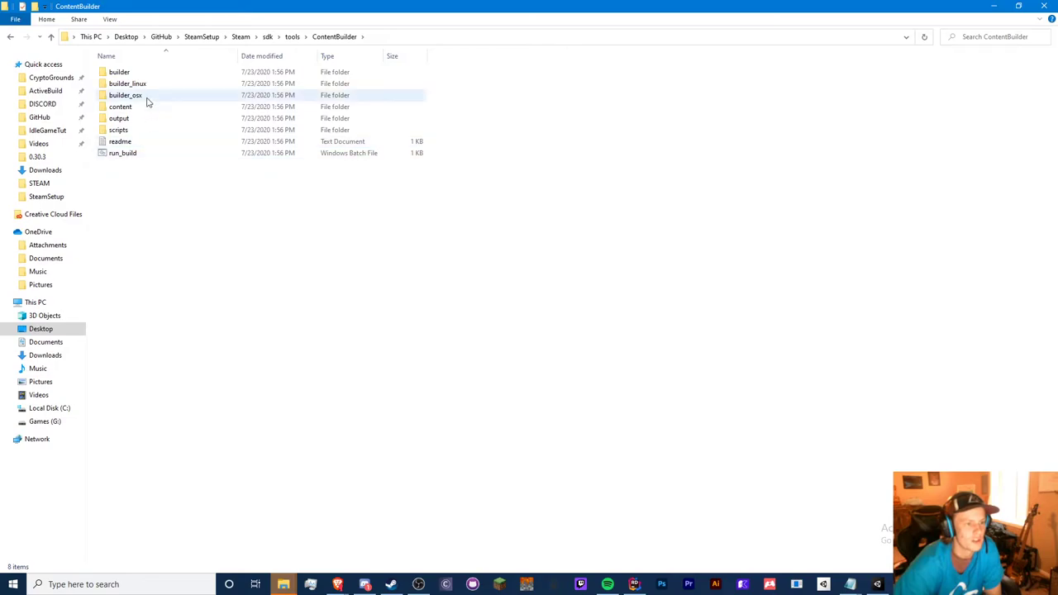
double_click(132, 107)
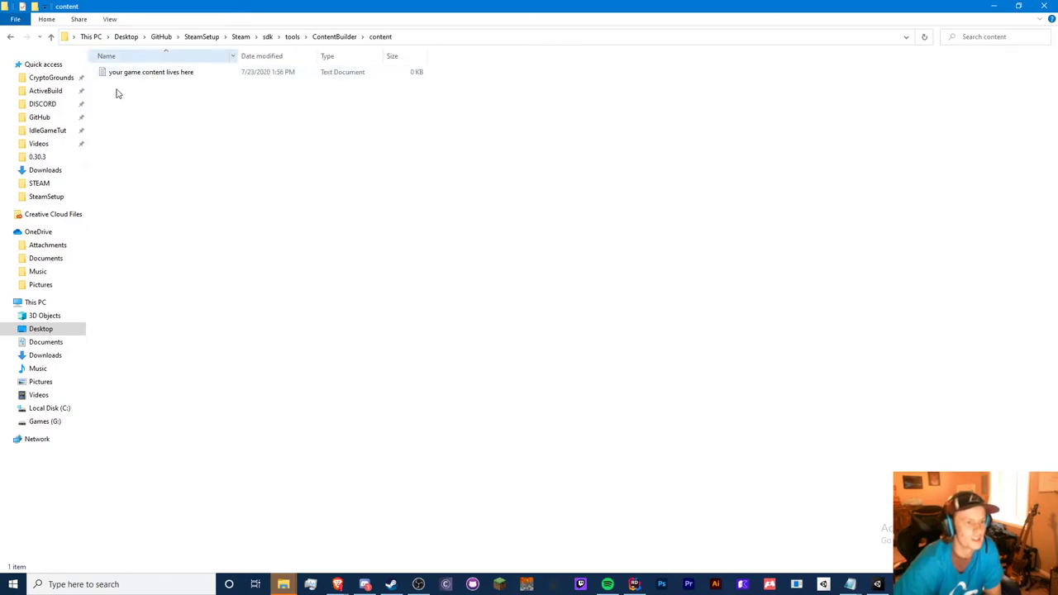
right_click(191, 110)
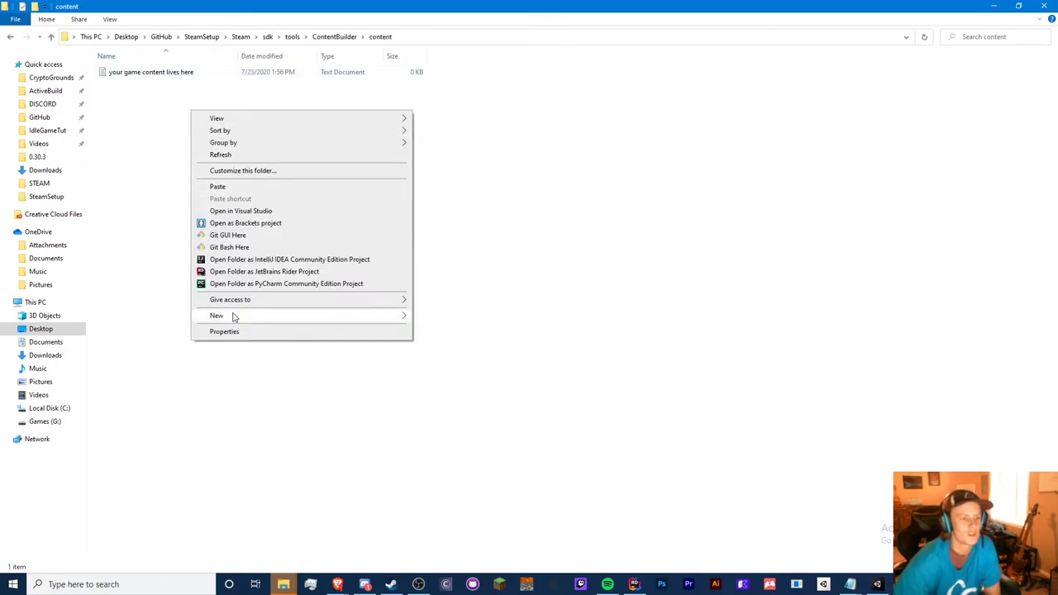
mouse_move(267, 314)
click(434, 316)
text(Ac)
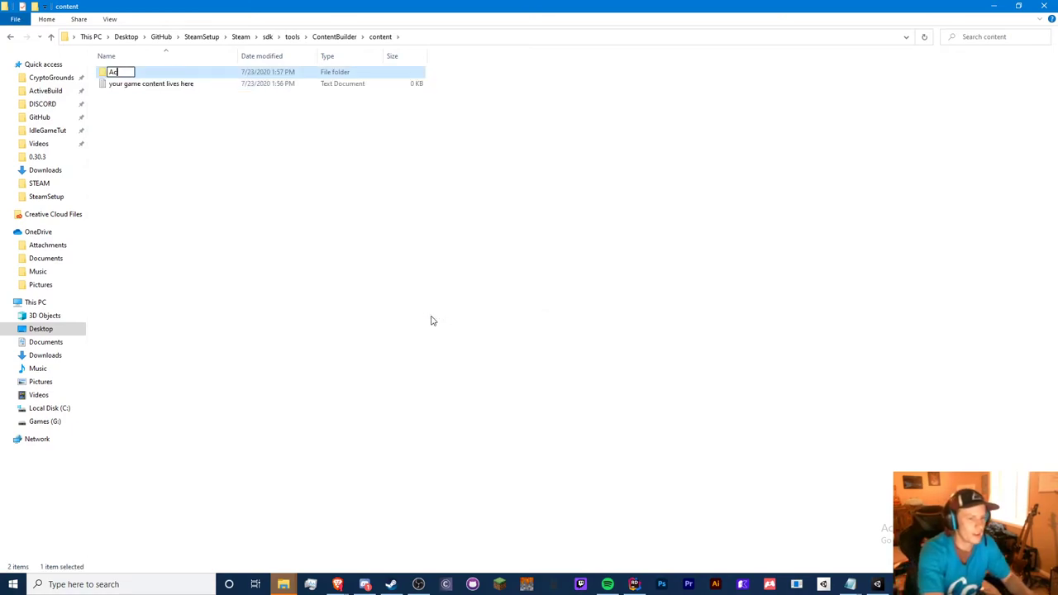
text(tie)
key(BackSpace)
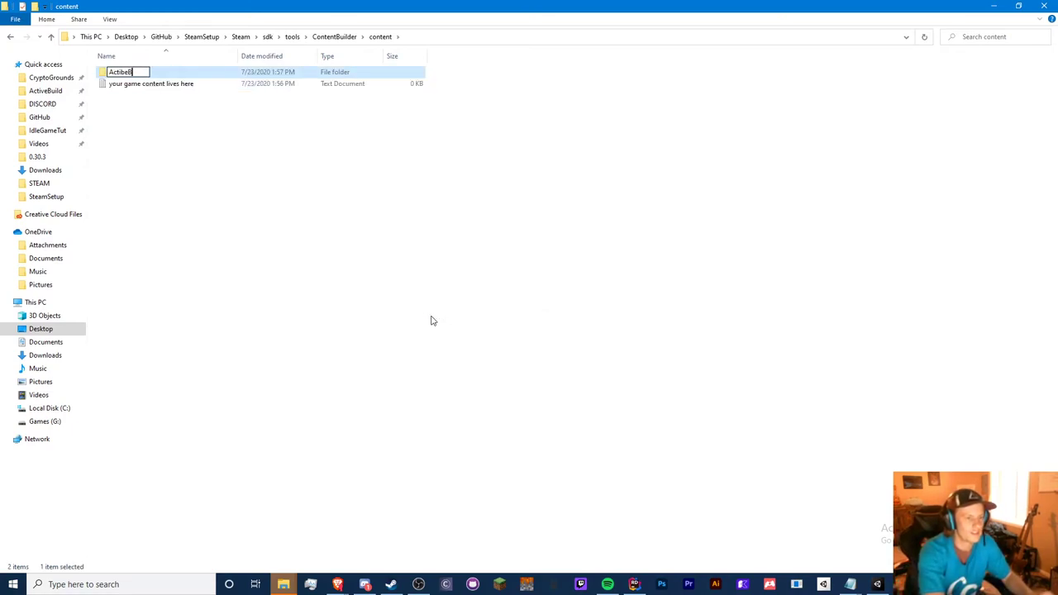
key(BackSpace)
key(BackSpace)
text(veBuild)
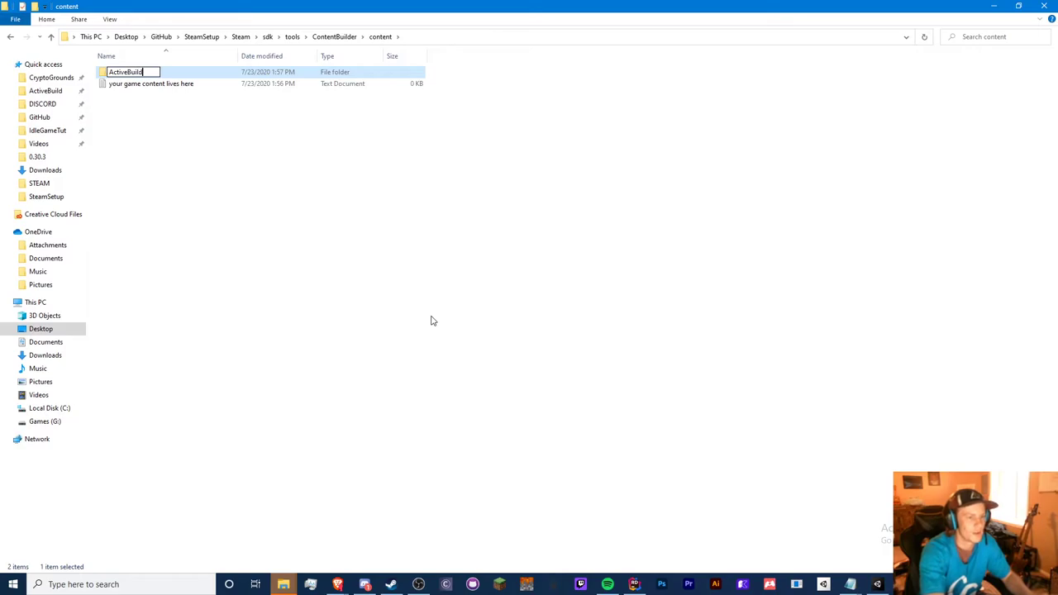
key(Return)
double_click(129, 71)
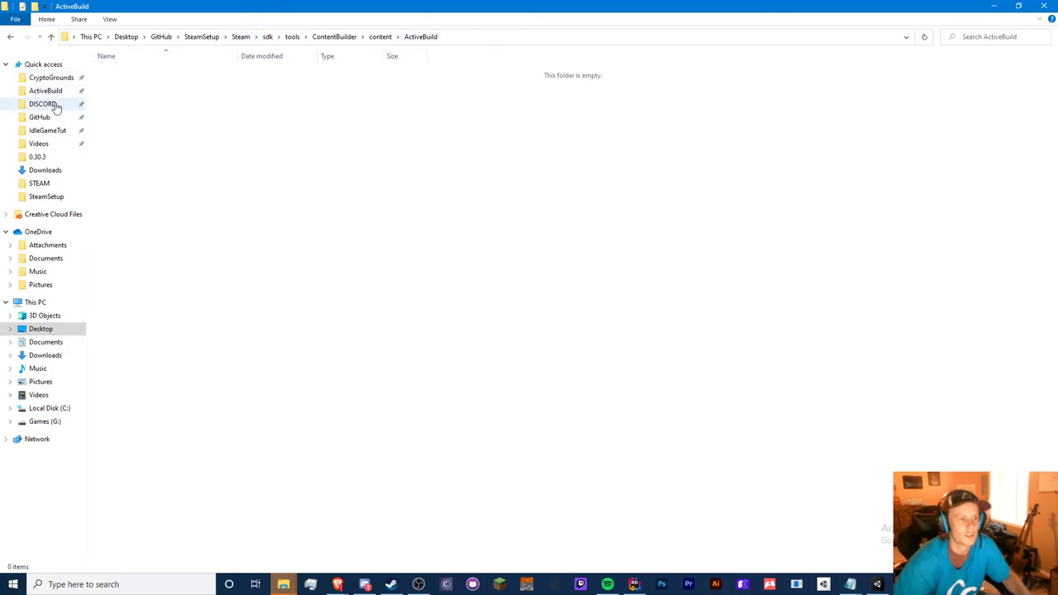
click(335, 37)
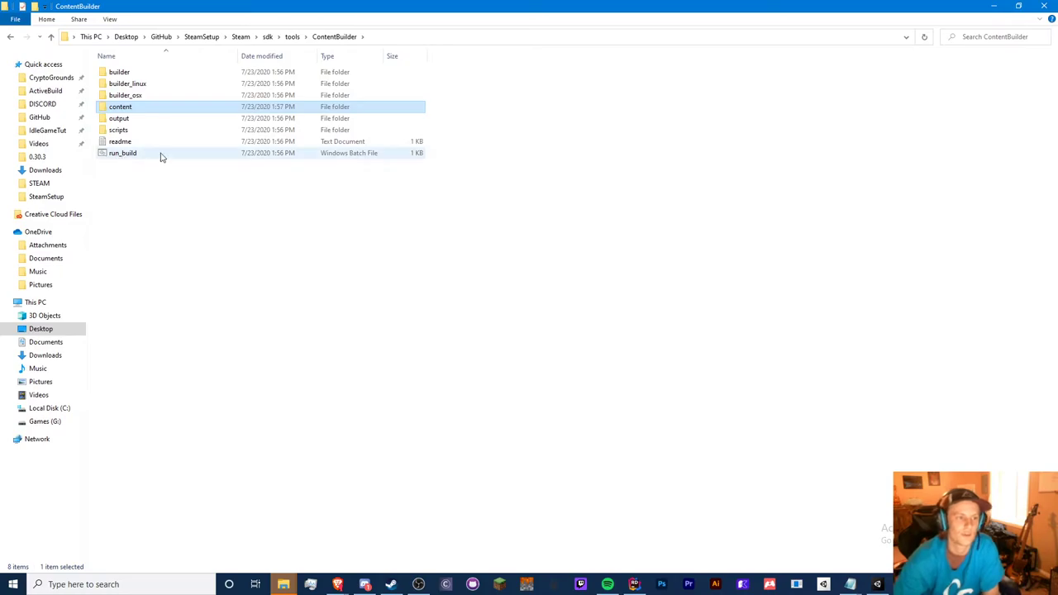
right_click(144, 154)
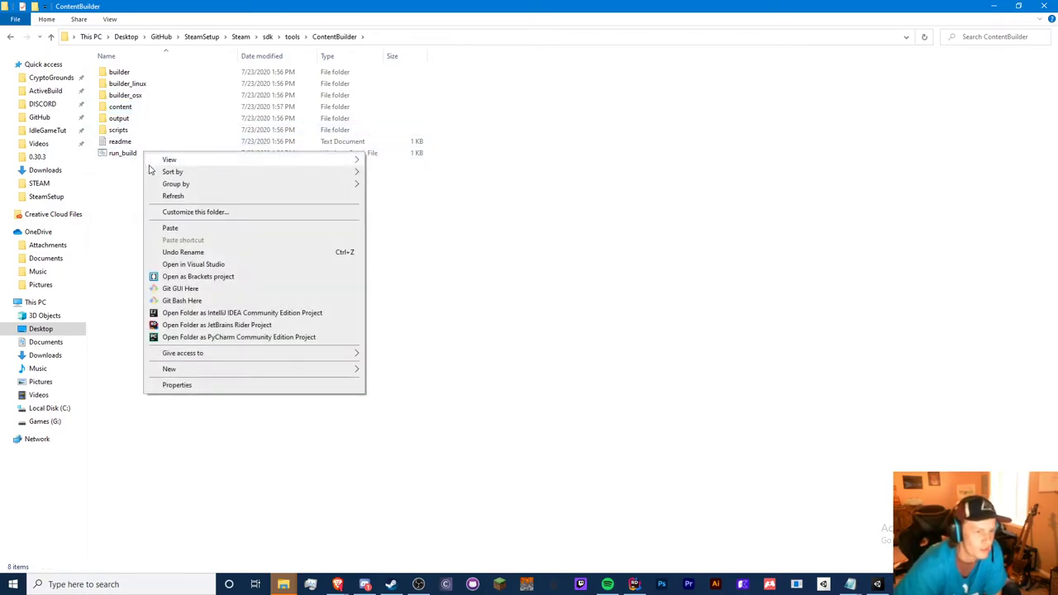
click(129, 154)
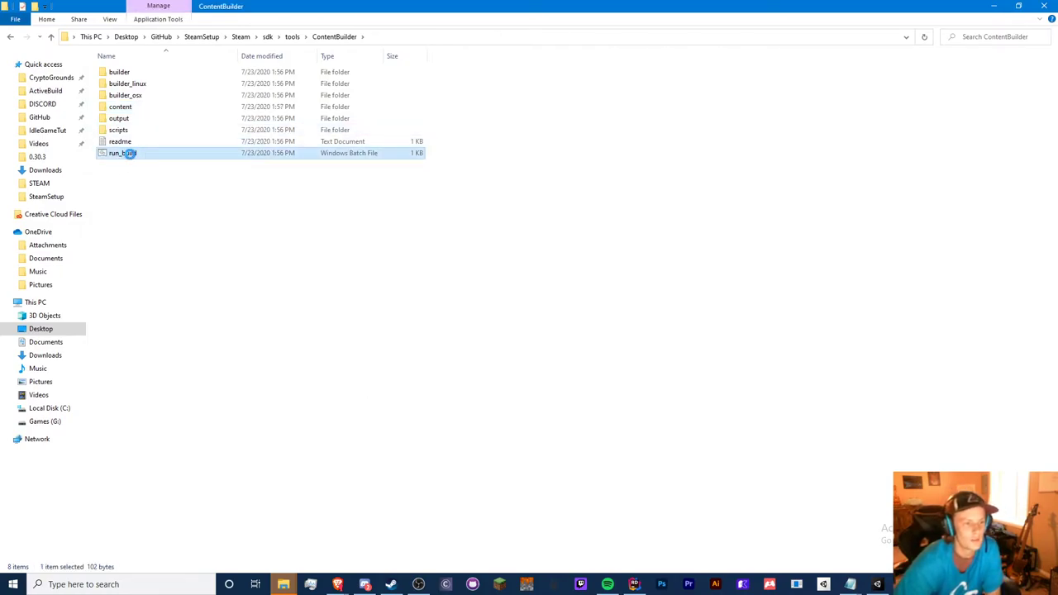
right_click(122, 154)
click(171, 174)
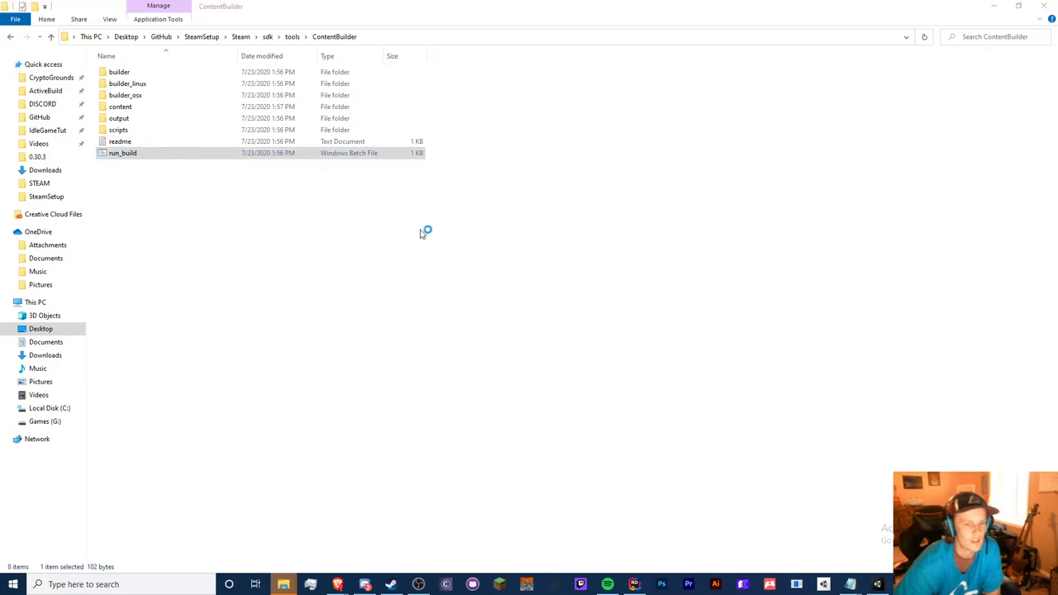
drag(534, 126, 566, 100)
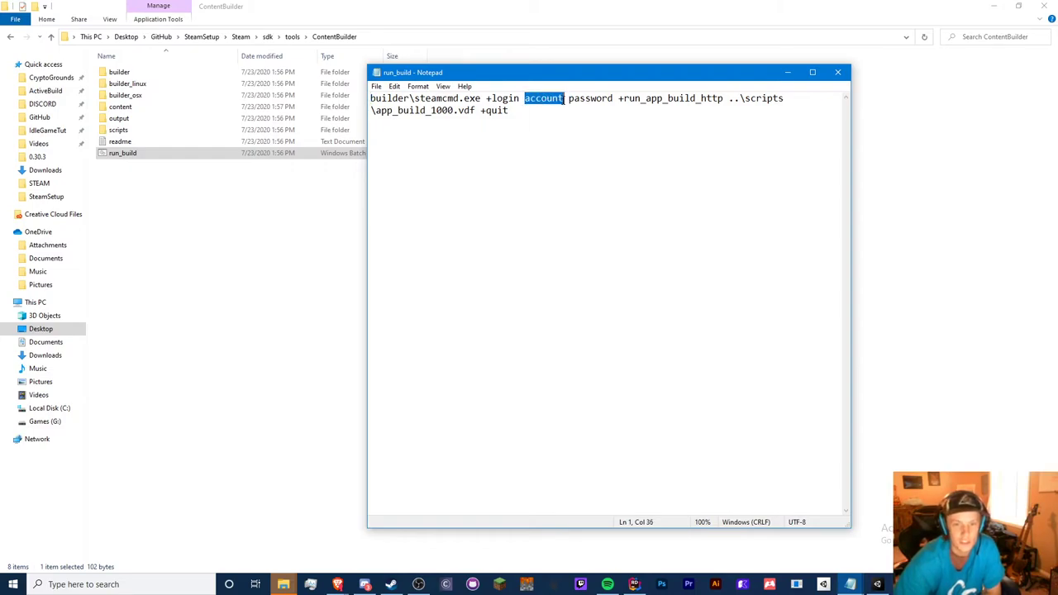
click(537, 99)
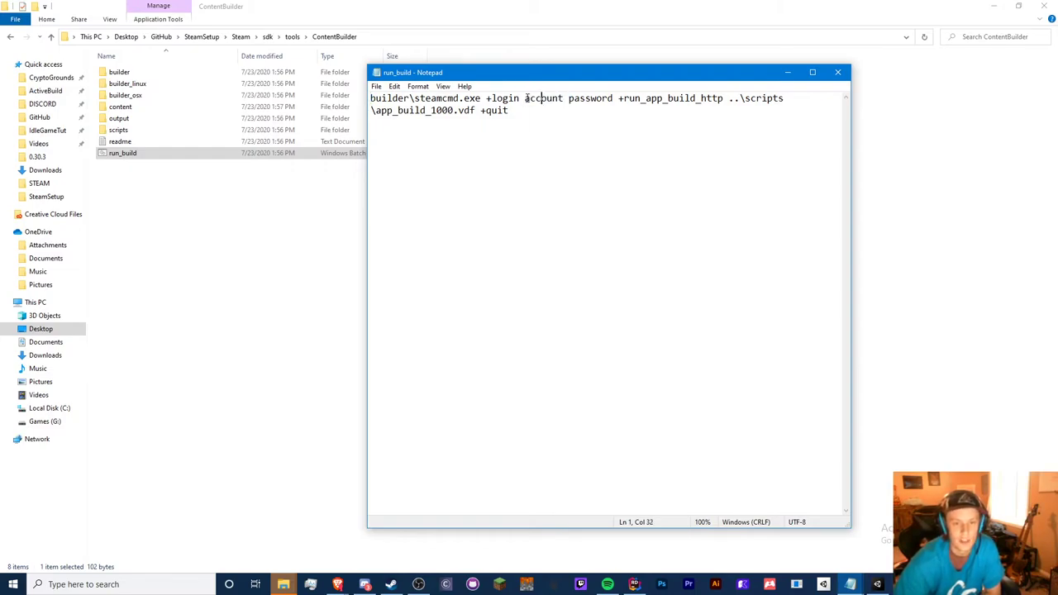
drag(527, 98, 624, 99)
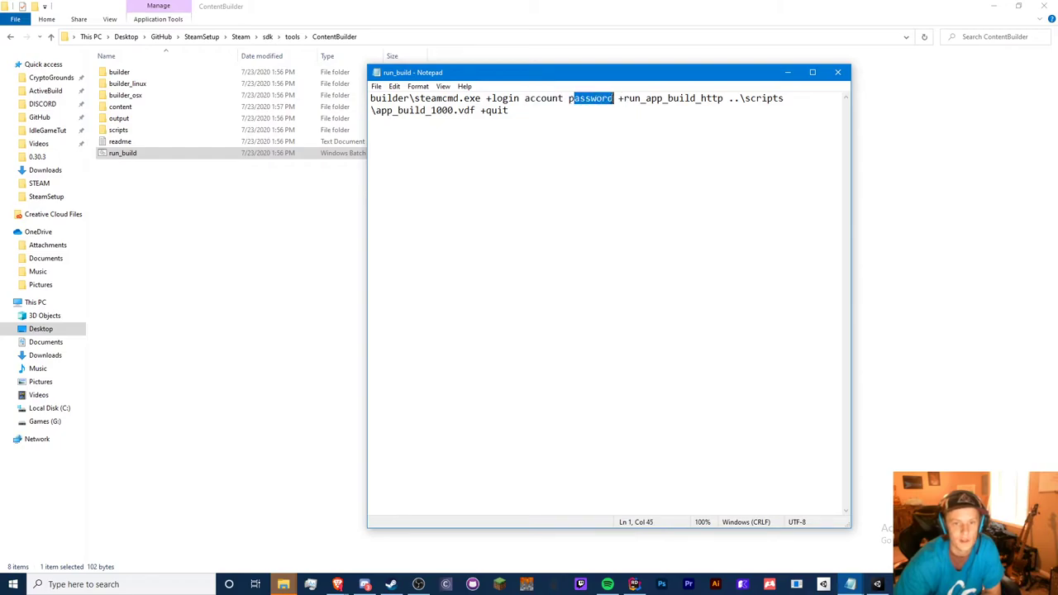
click(567, 129)
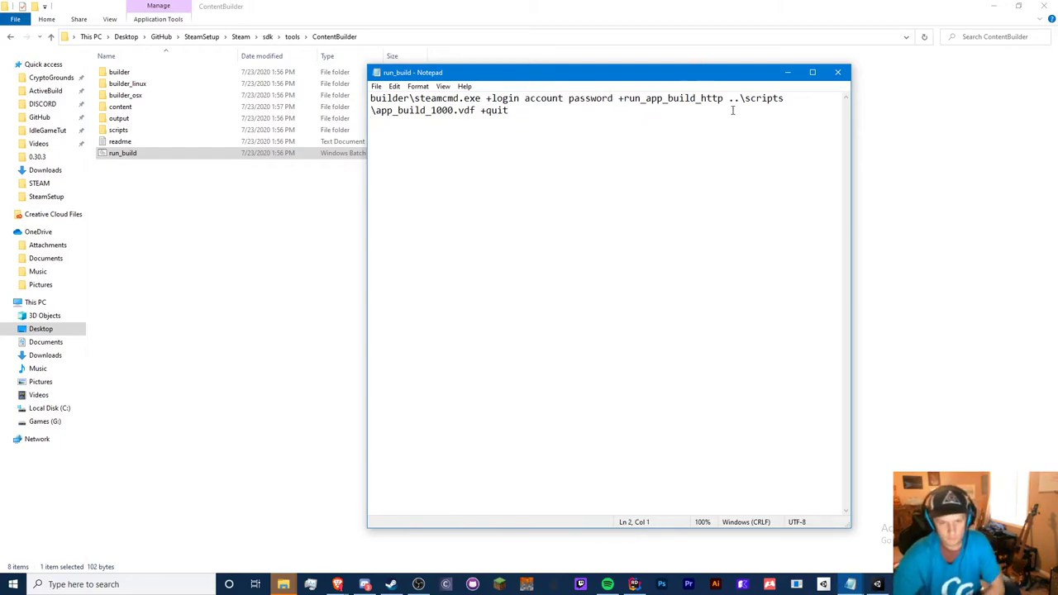
drag(620, 98, 709, 99)
click(482, 98)
drag(530, 110, 621, 99)
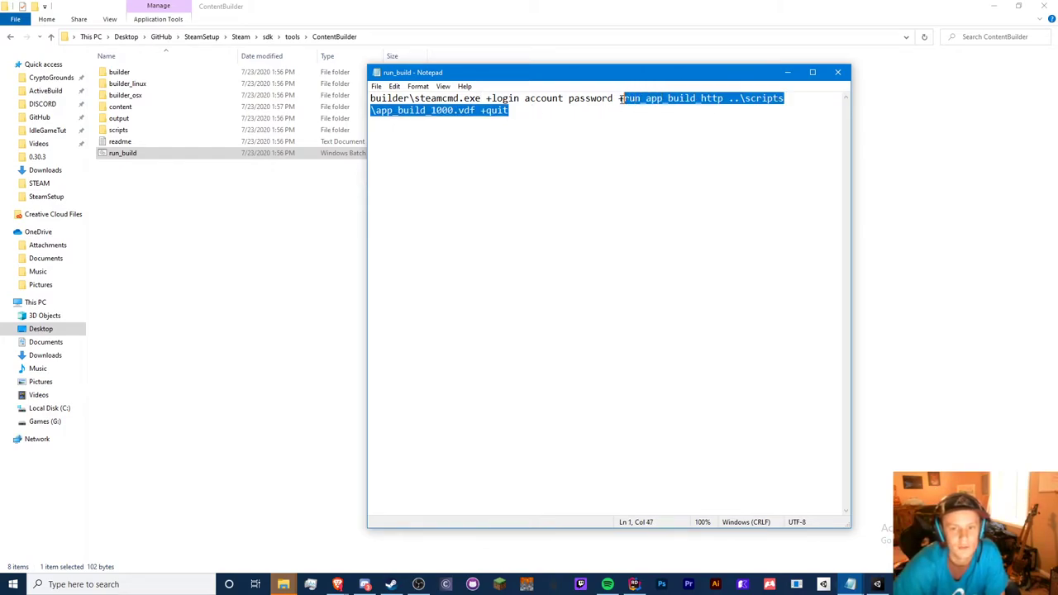
click(484, 121)
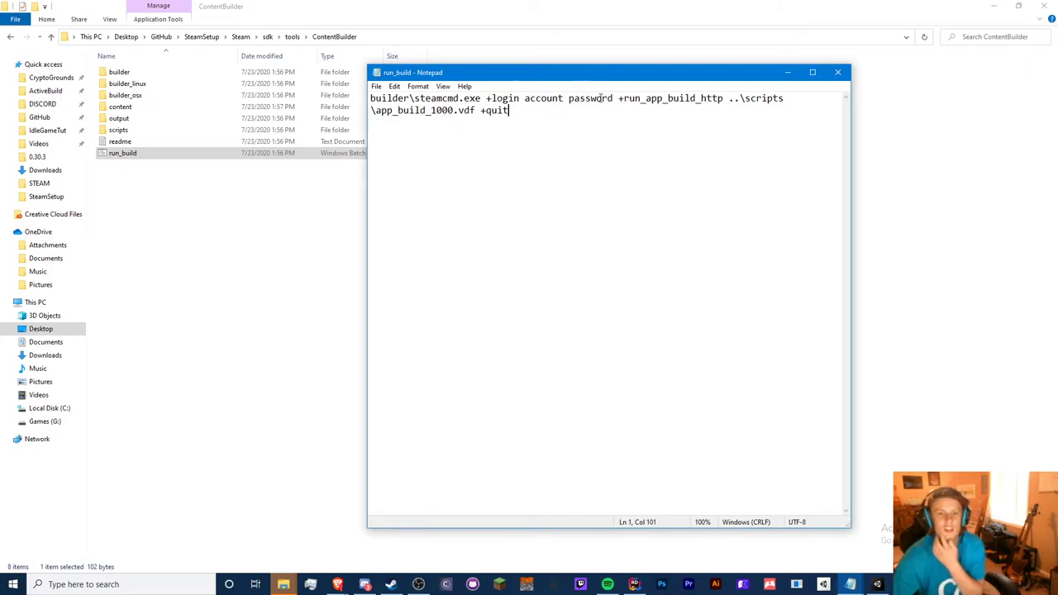
drag(615, 98, 525, 98)
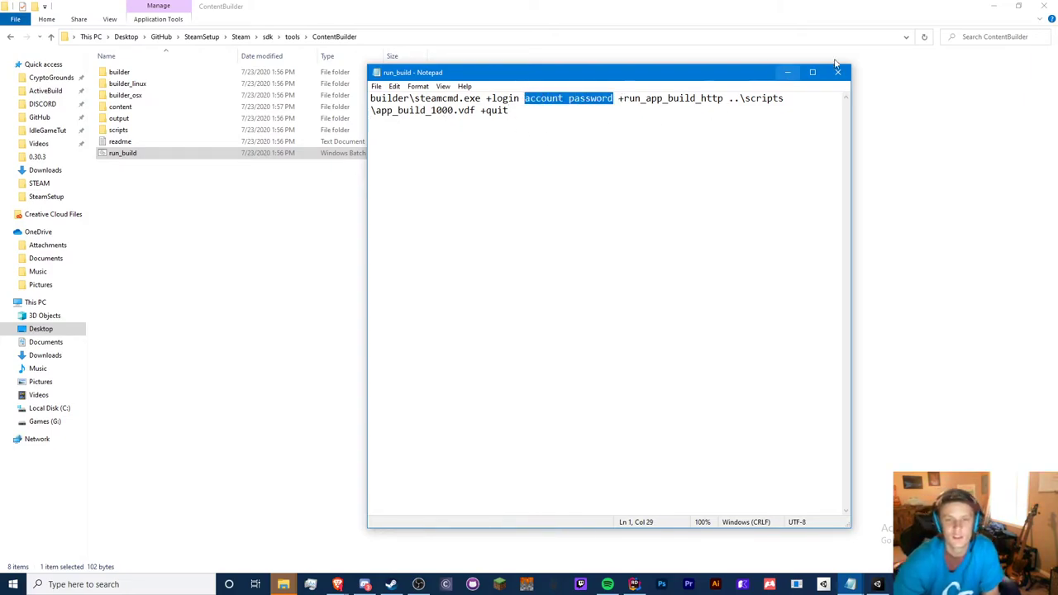
click(838, 73)
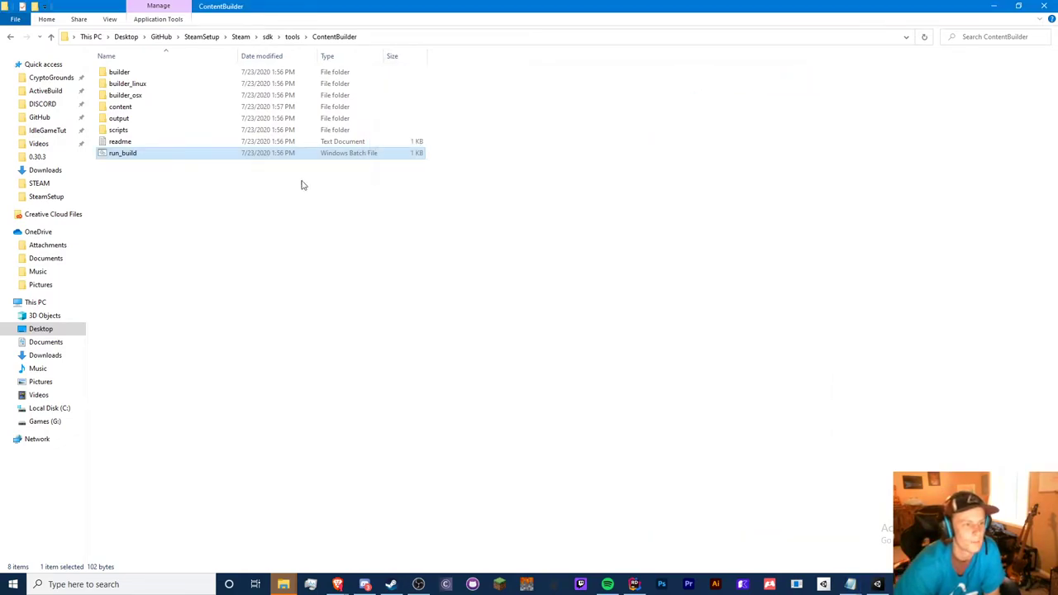
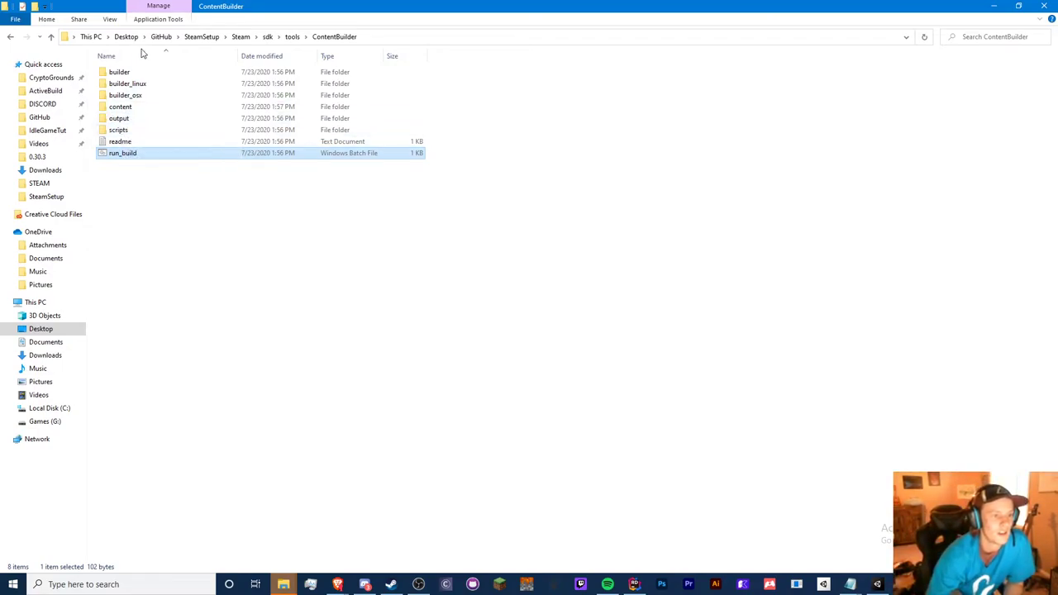
Open scripts\app_build_1000.vdf and copy the app id 1313580 from the steam_appid file
double_click(119, 131)
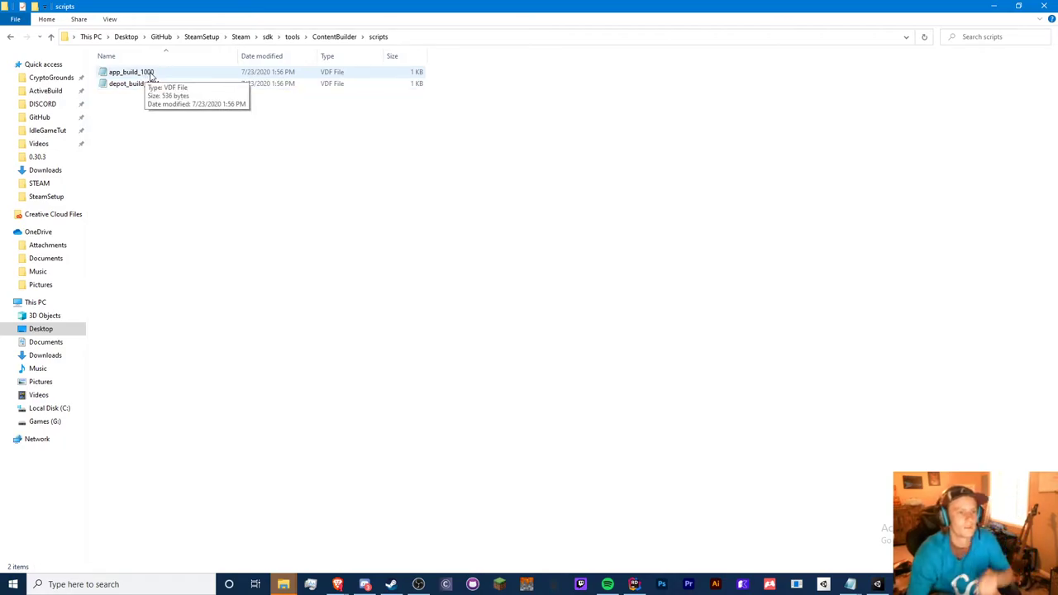
double_click(151, 77)
double_click(478, 122)
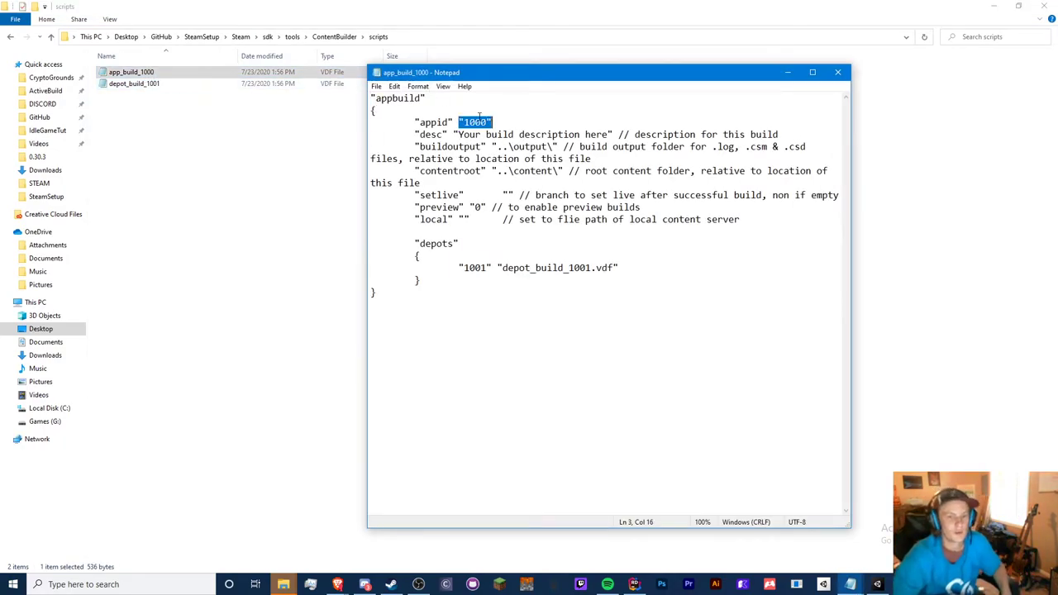
click(482, 121)
drag(487, 122, 463, 122)
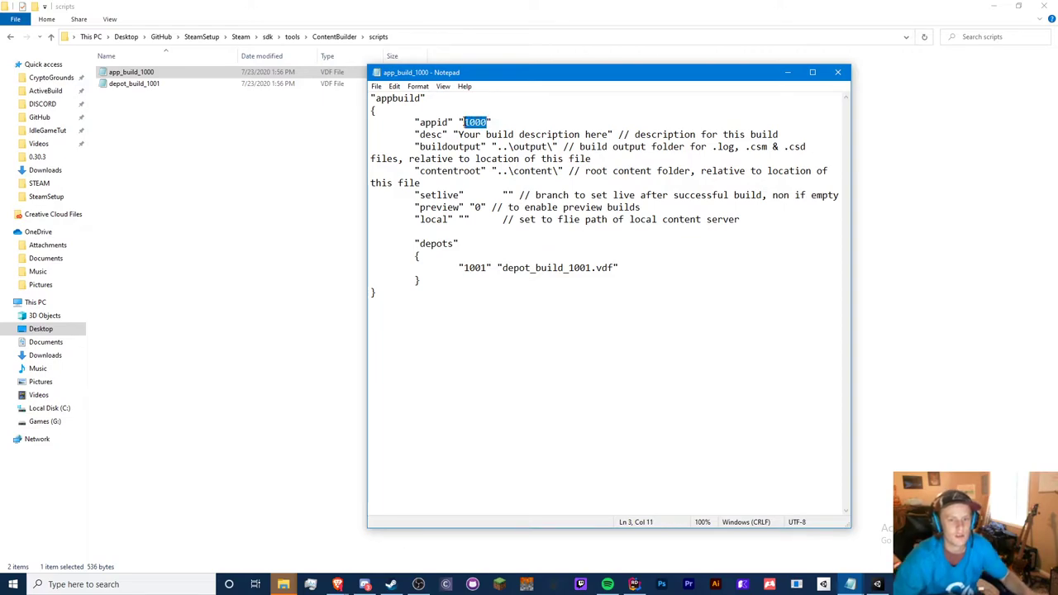
key(alt+Tab)
click(767, 248)
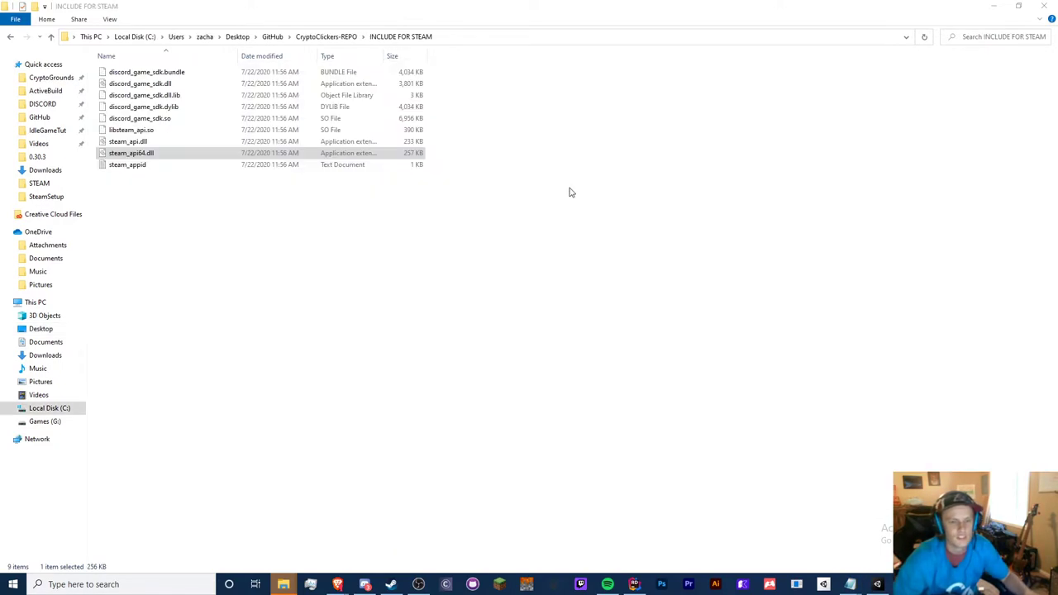
double_click(140, 164)
key(ctrl+a)
key(ctrl+c)
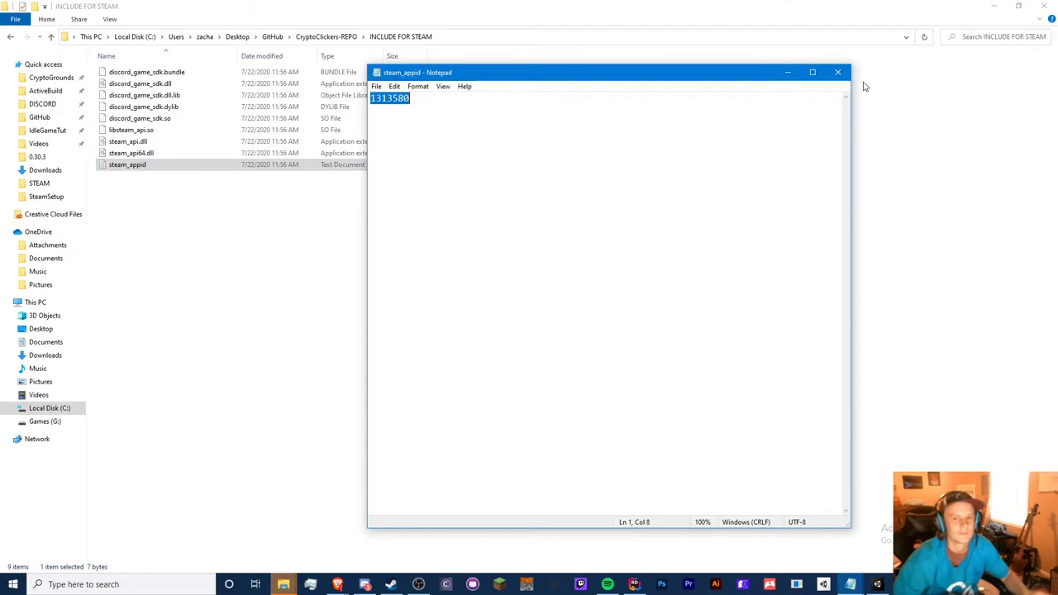
Replace the placeholder appid 1000 with 1313580 in the build script
click(838, 72)
click(1046, 6)
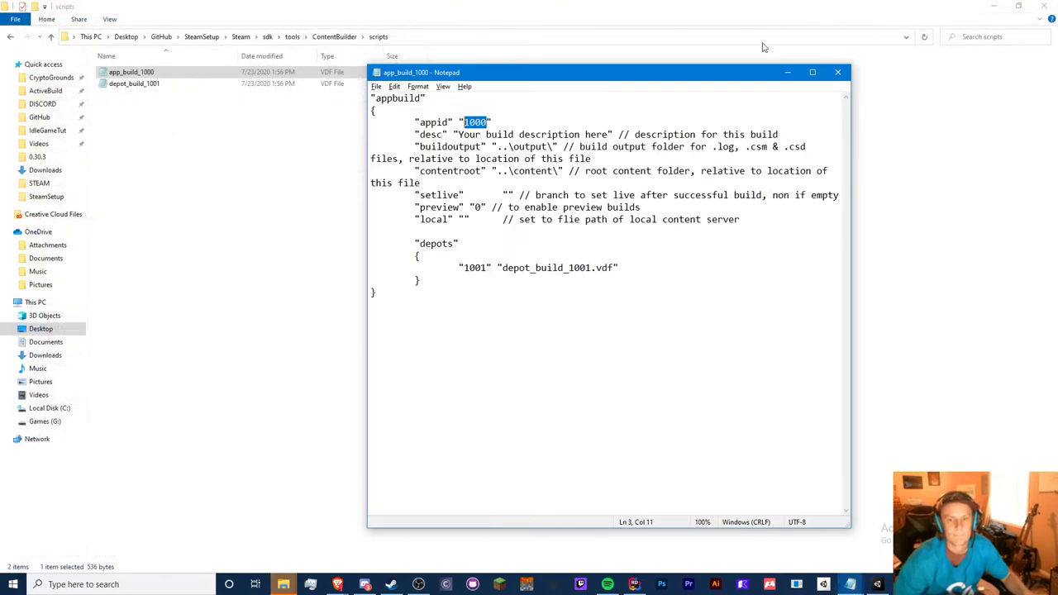
click(475, 122)
double_click(475, 123)
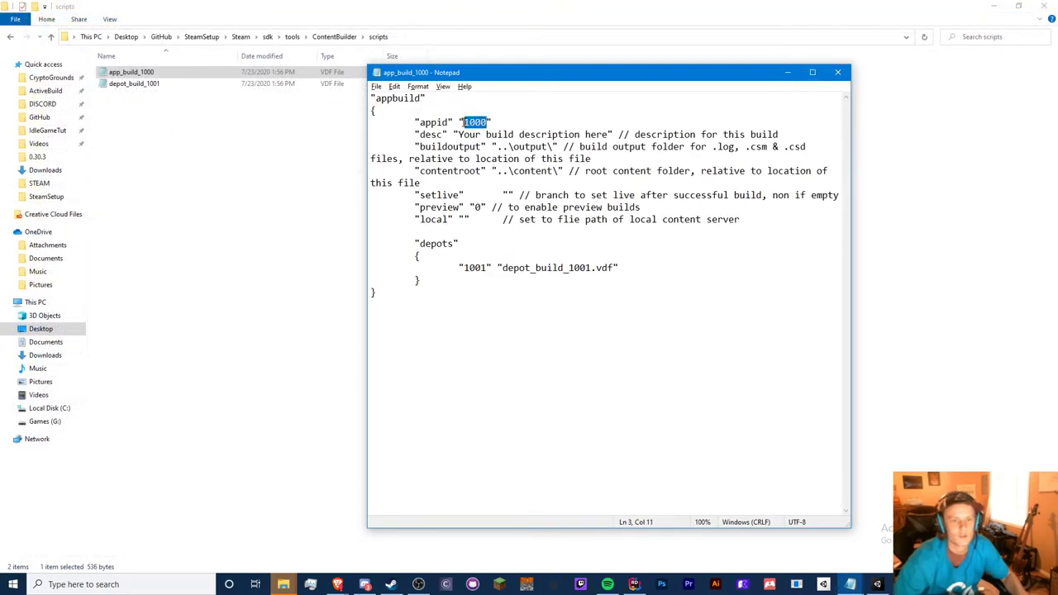
key(ctrl+v)
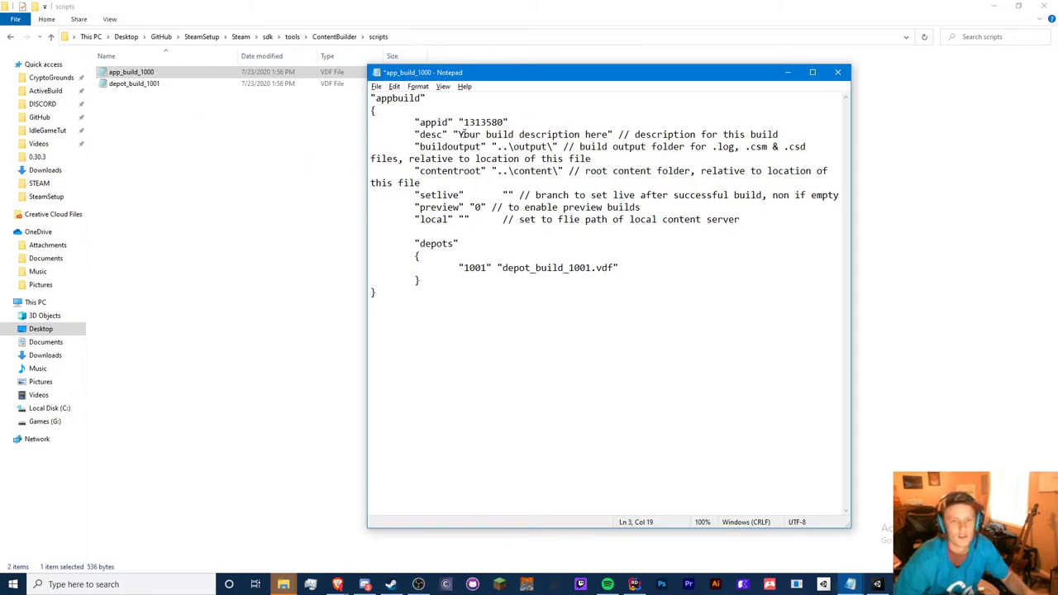
Replace depot 1001 with 1313581, leave the description unchanged, and save the script
mouse_move(464, 134)
mouse_down()
mouse_move(567, 147)
mouse_move(610, 134)
mouse_move(488, 123)
mouse_move(458, 134)
mouse_up()
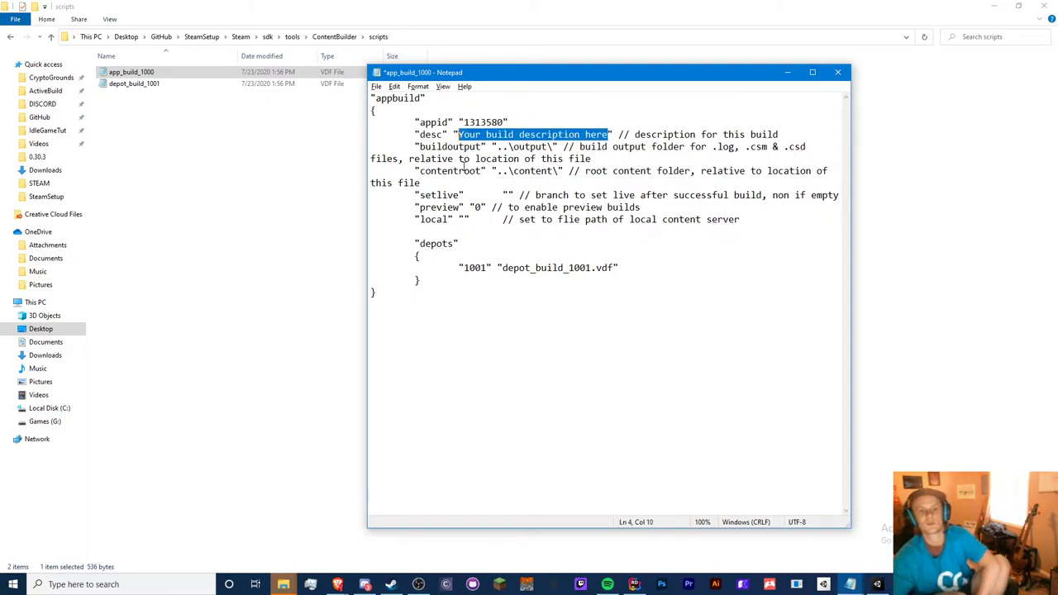
click(507, 183)
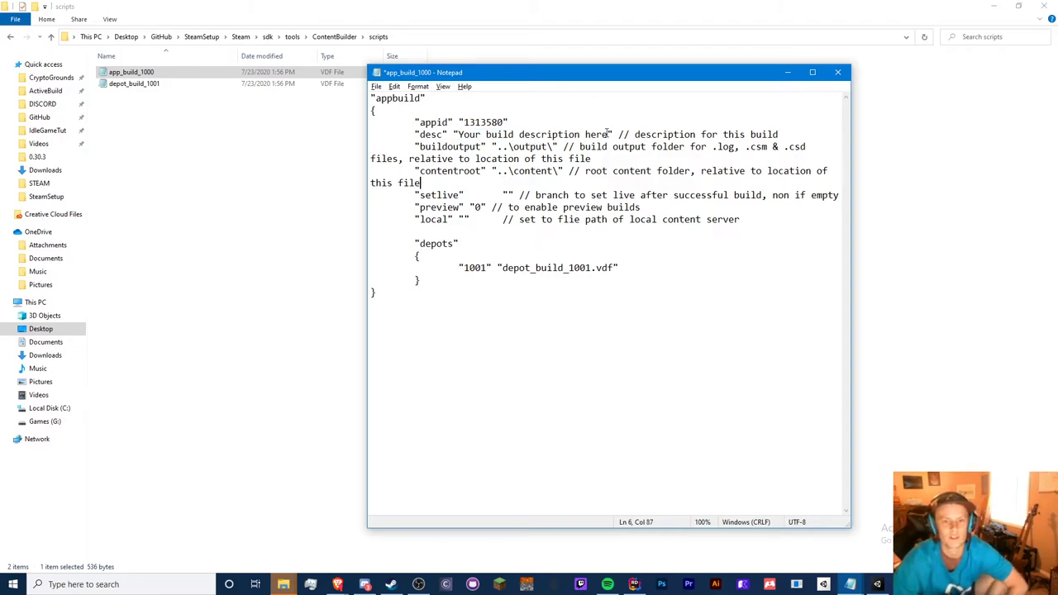
drag(609, 134, 463, 134)
click(581, 134)
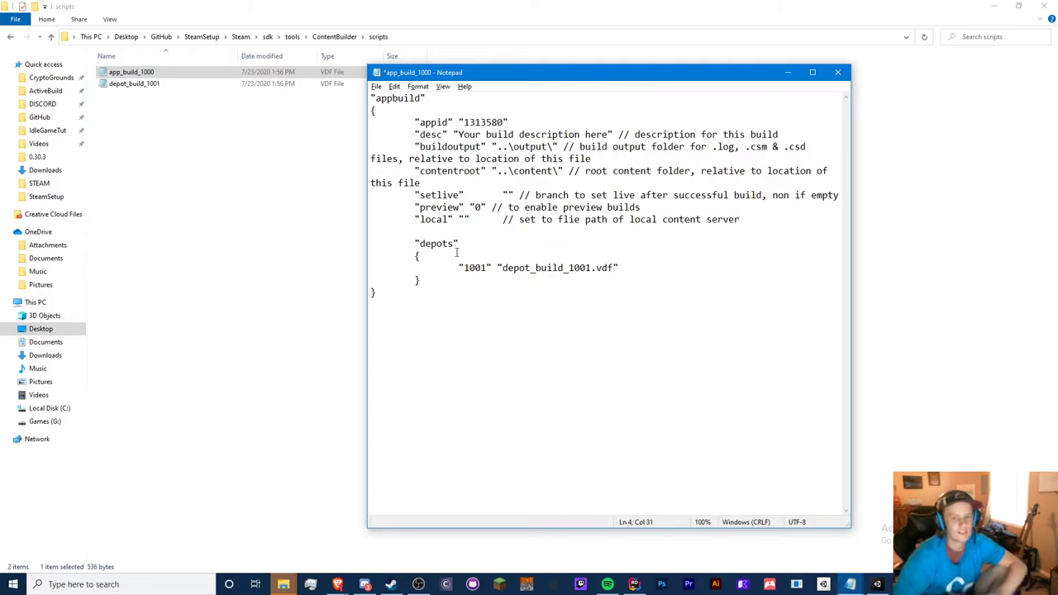
double_click(483, 267)
key(ctrl+v)
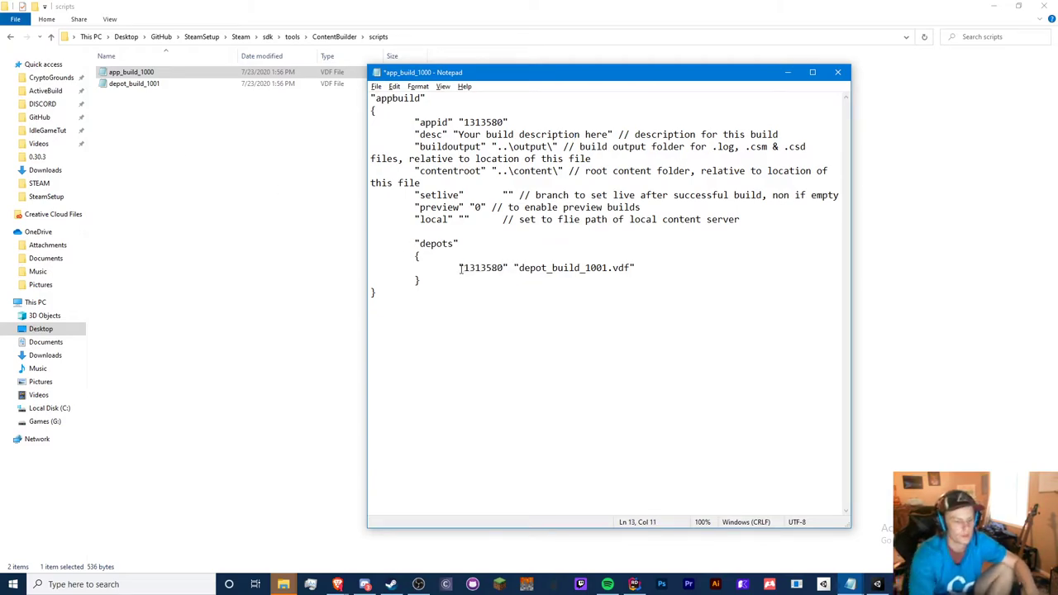
key(ctrl+s)
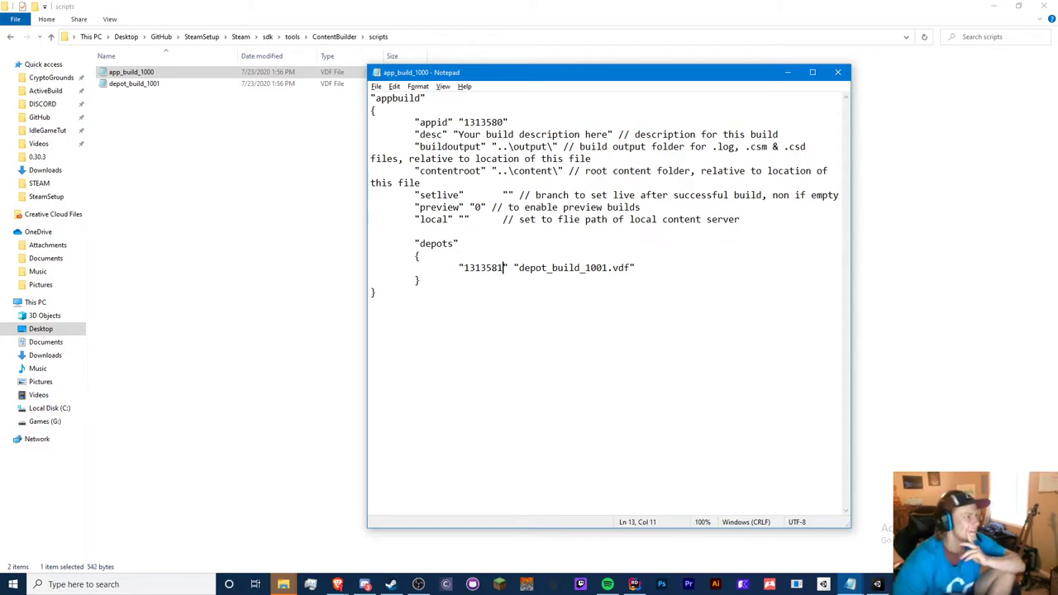
key(alt+Tab)
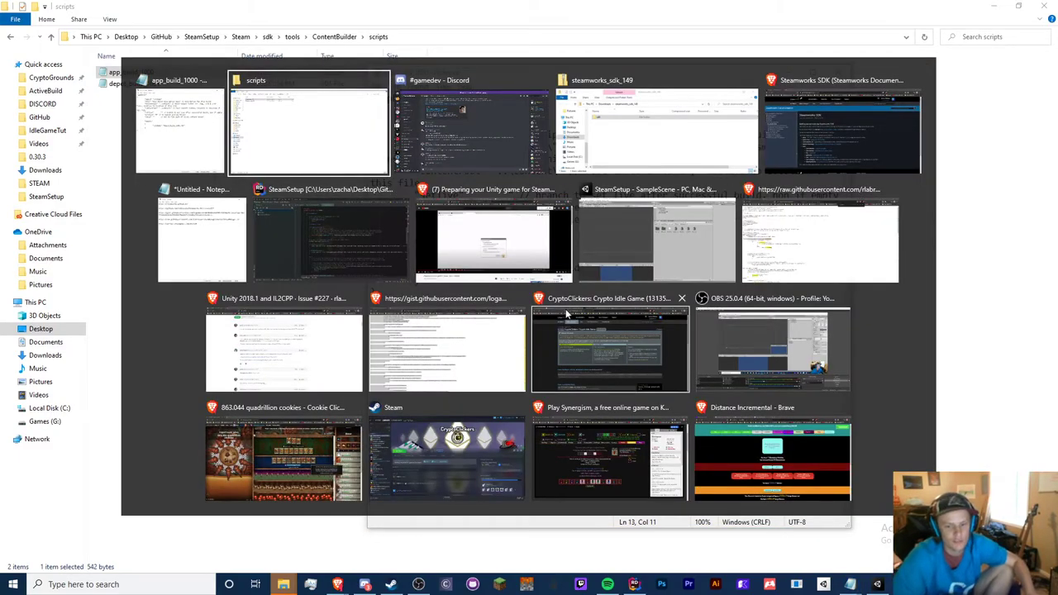
Go through App Admin to the CryptoClickers Manage Depots page in Steamworks
click(611, 349)
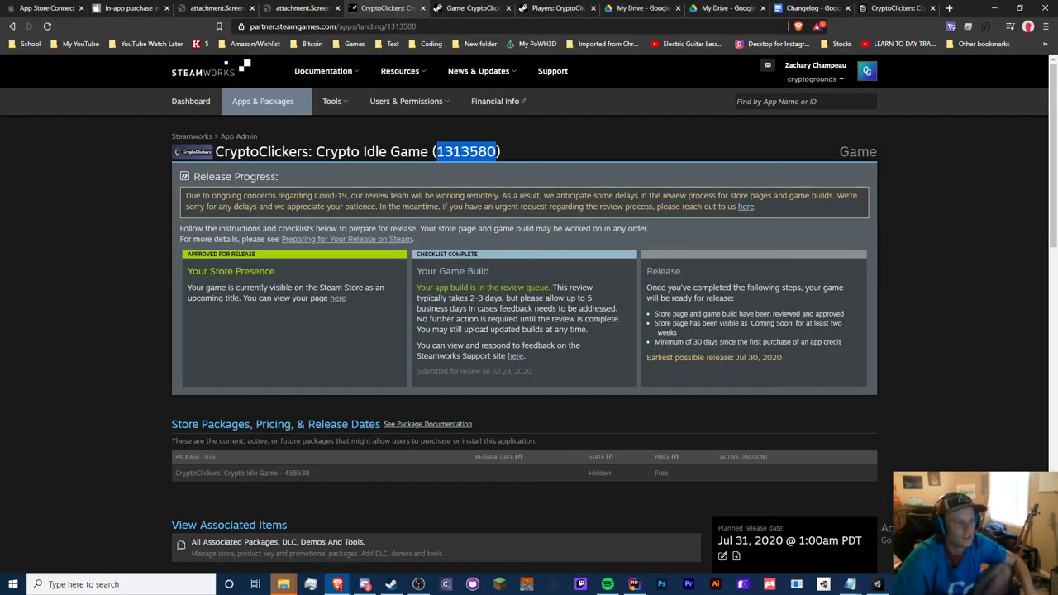
click(243, 138)
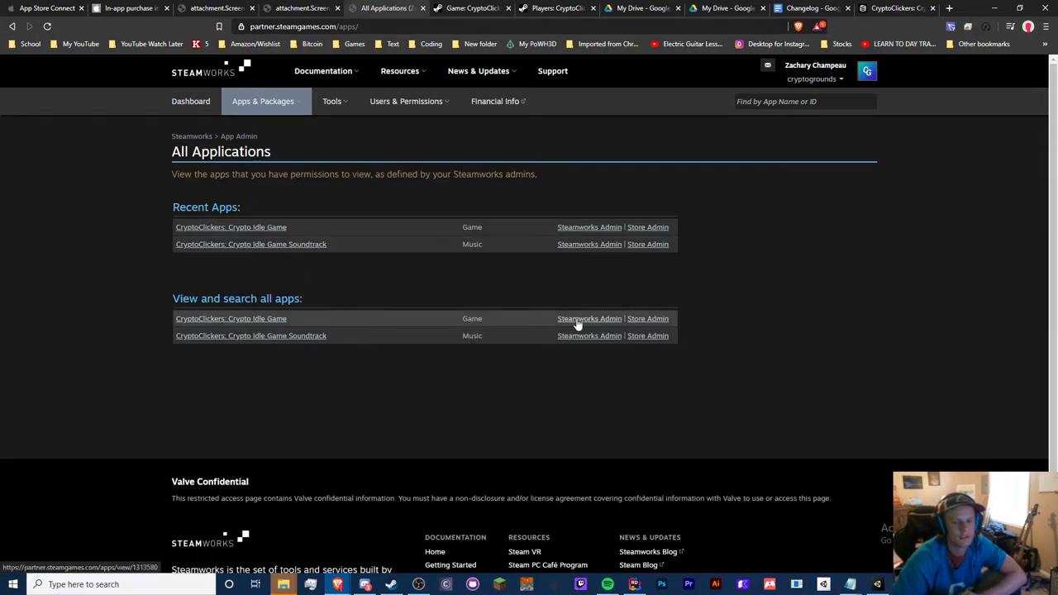
click(577, 320)
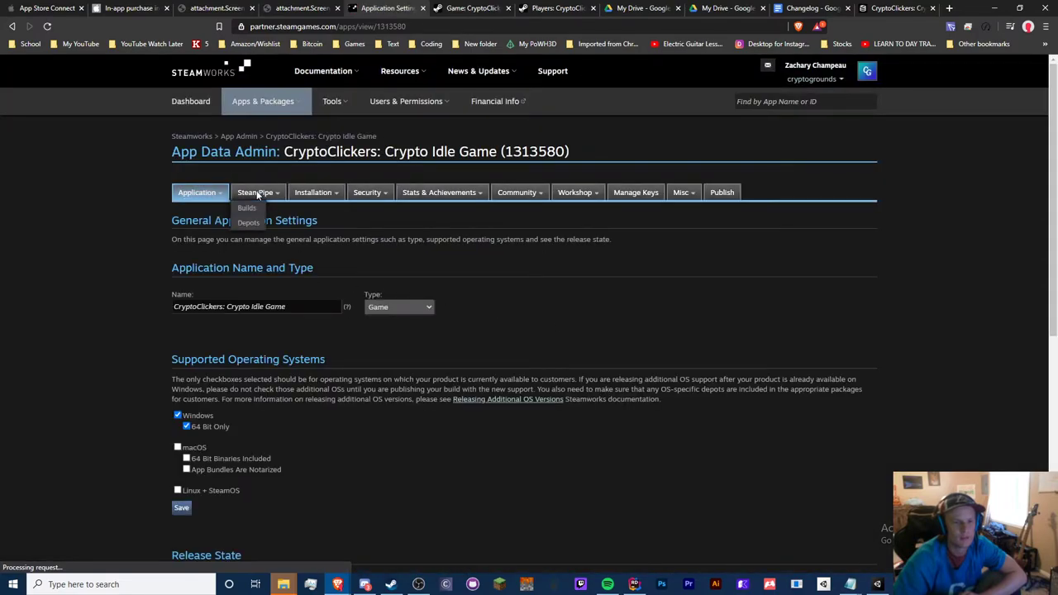
click(248, 208)
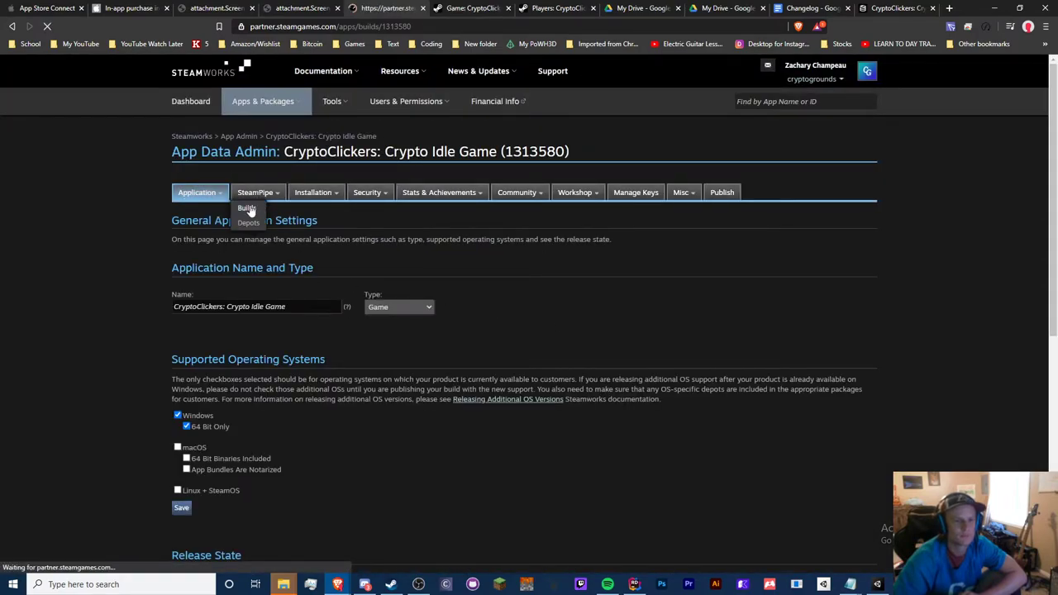
scroll(251, 212, down, 1)
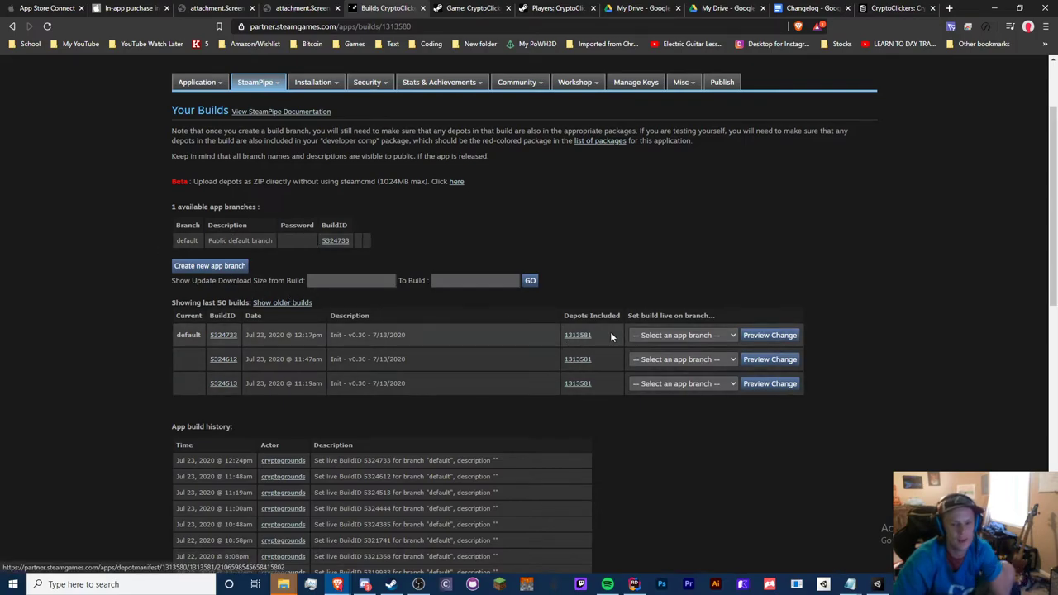
mouse_move(252, 86)
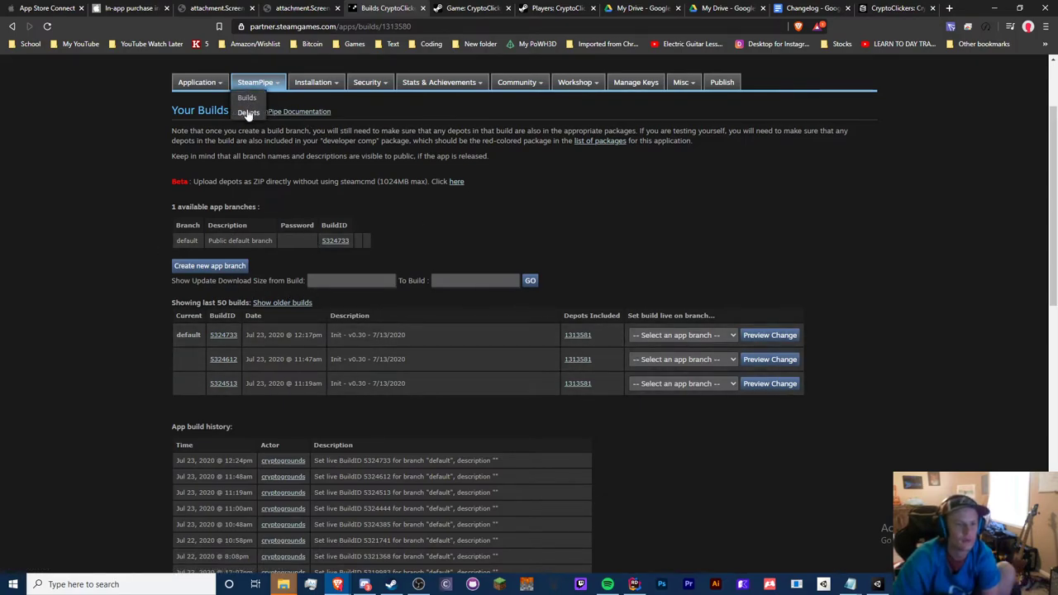
click(248, 114)
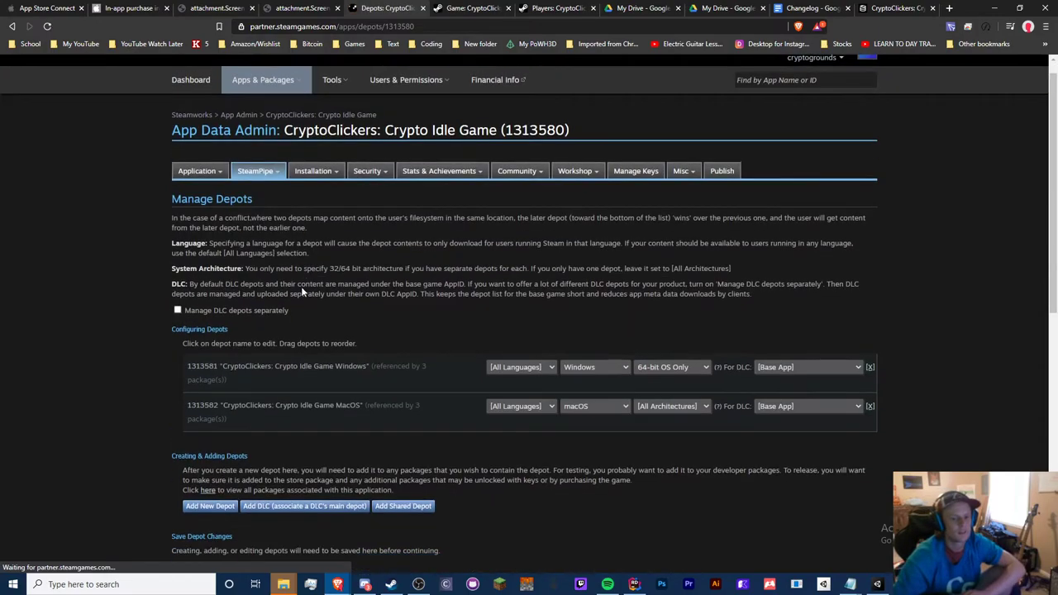
scroll(301, 286, down, 2)
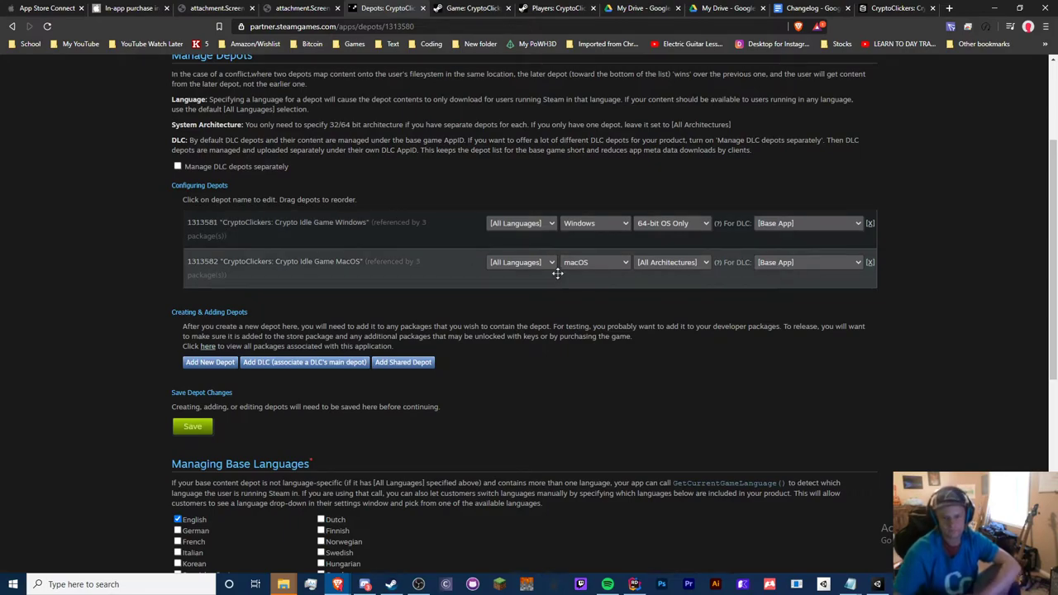
scroll(551, 281, up, 2)
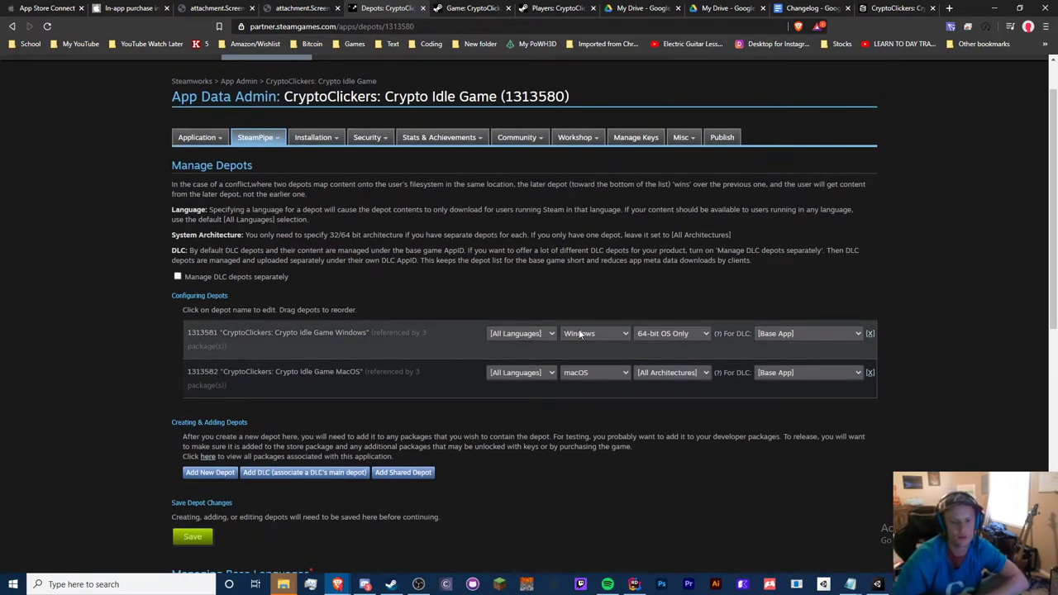
Confirm Windows depot 1313581 stays 64-bit OS Only for the Base App, then return to the script
key(alt+Tab)
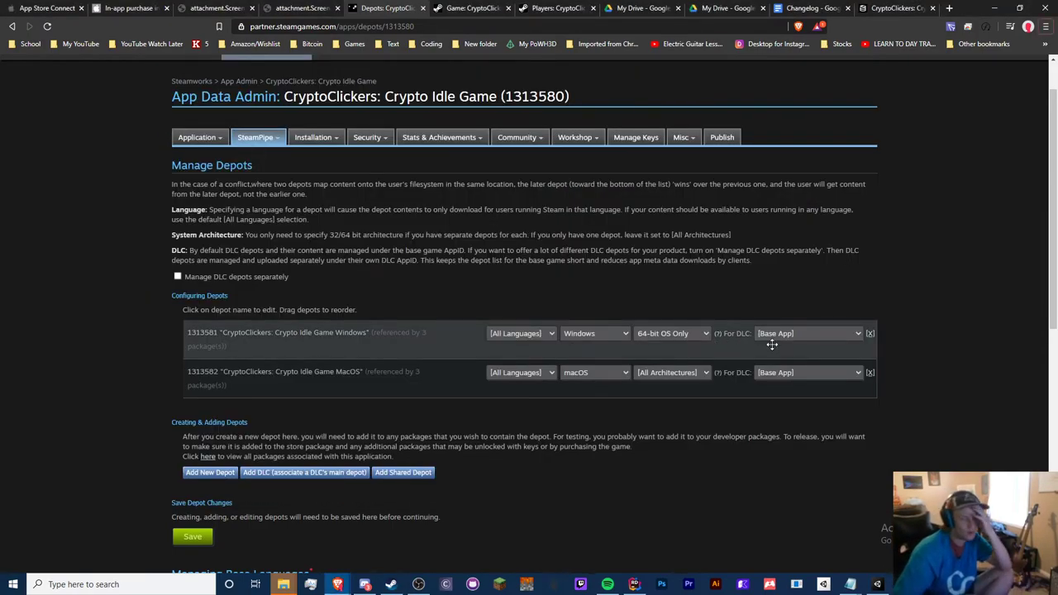
key(alt+Tab)
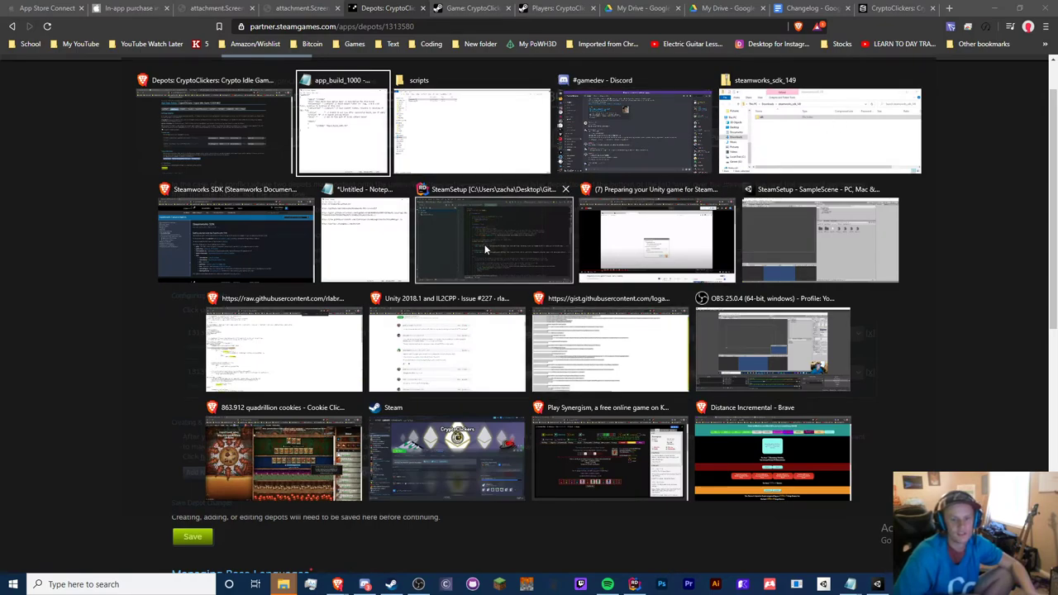
key(Escape)
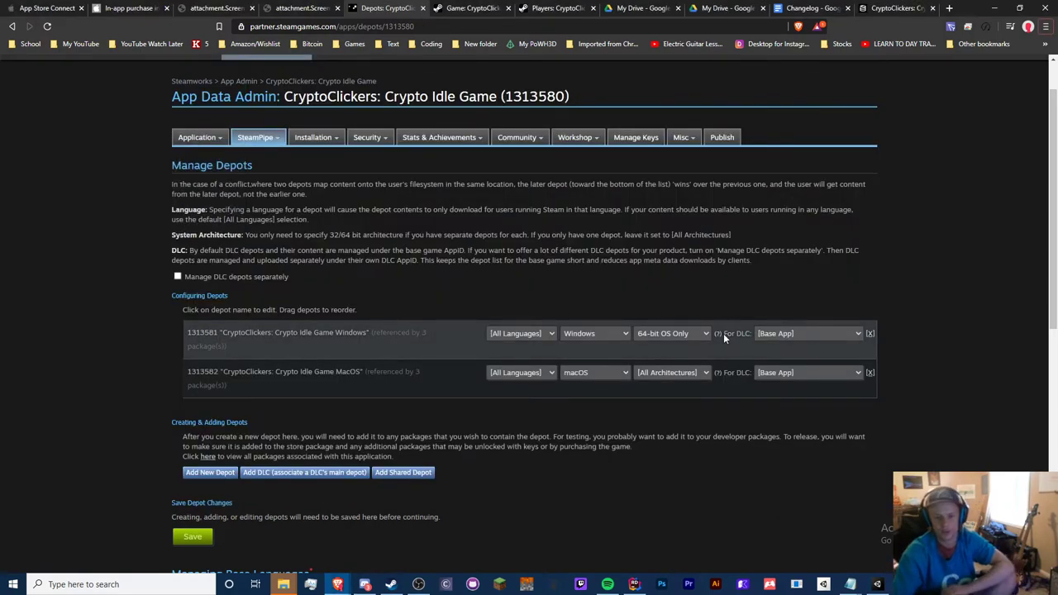
click(682, 332)
click(668, 348)
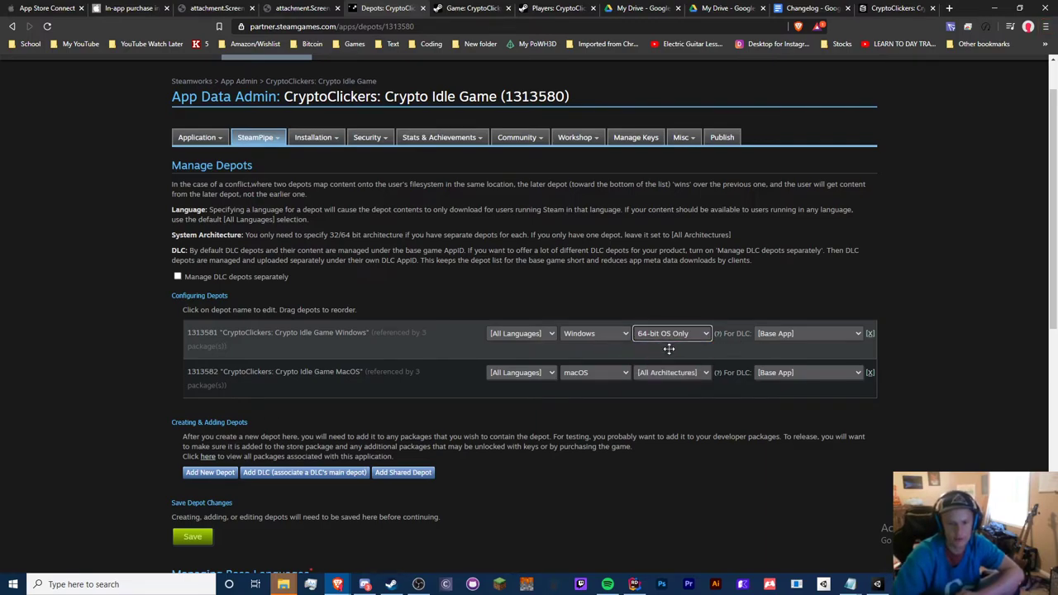
click(669, 335)
click(662, 349)
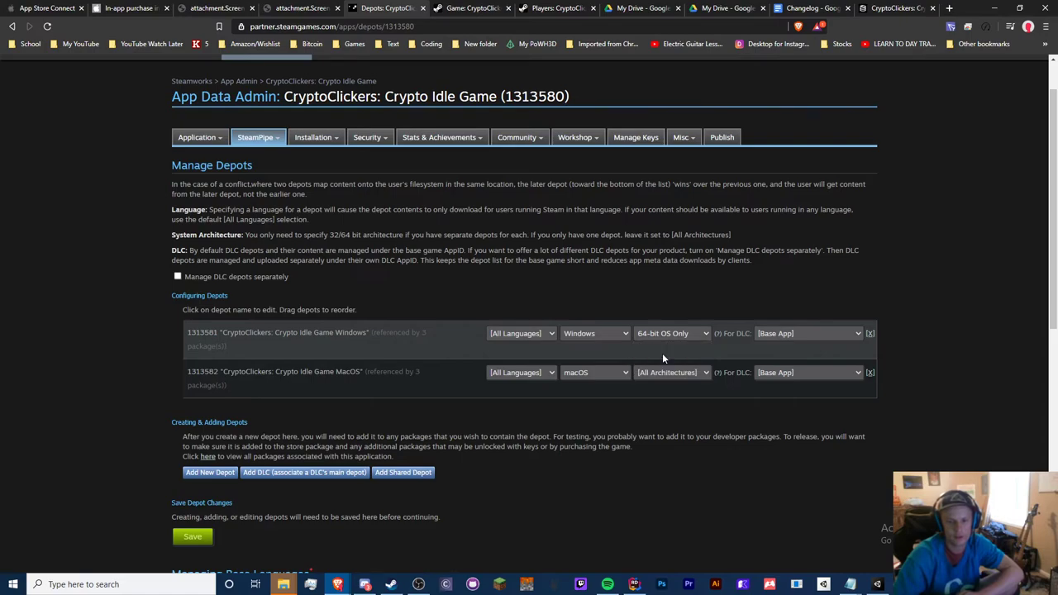
click(782, 339)
click(777, 348)
scroll(324, 391, down, 2)
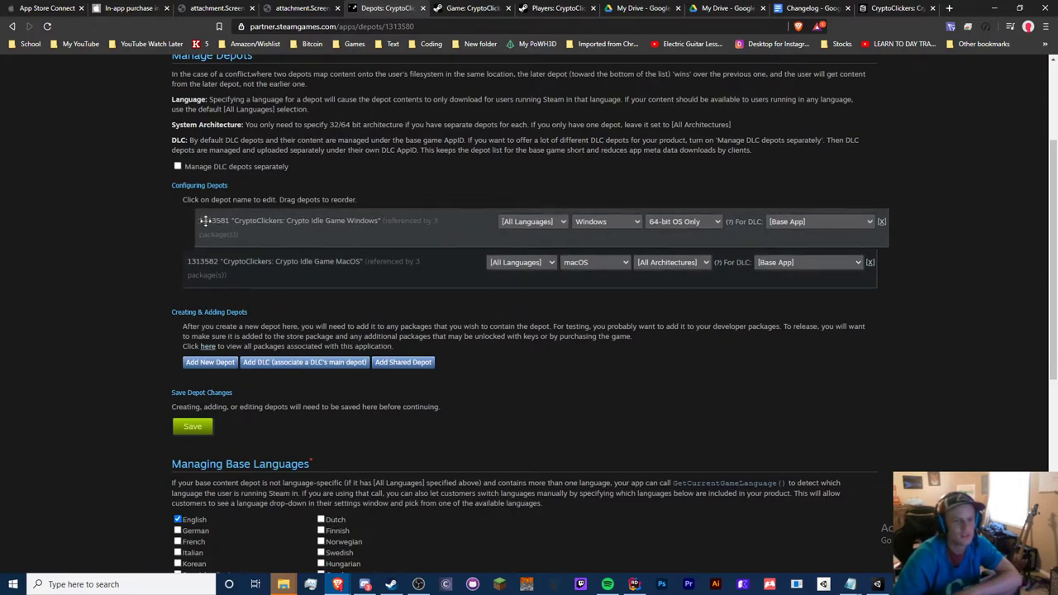
key(alt+Tab)
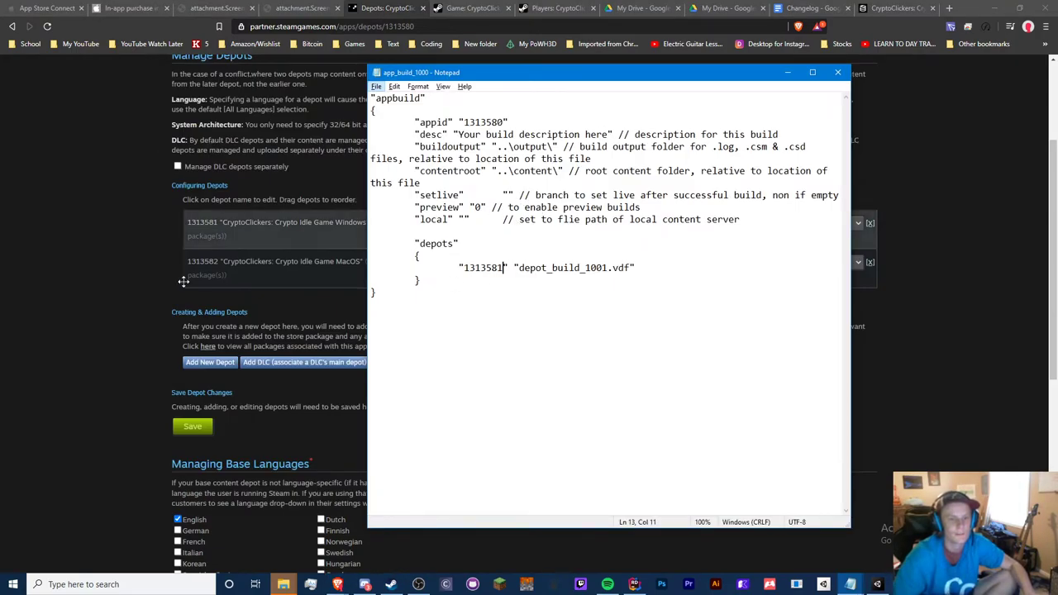
Save the depot changes on the Steamworks Manage Depots page
click(185, 278)
click(190, 426)
scroll(229, 364, down, 3)
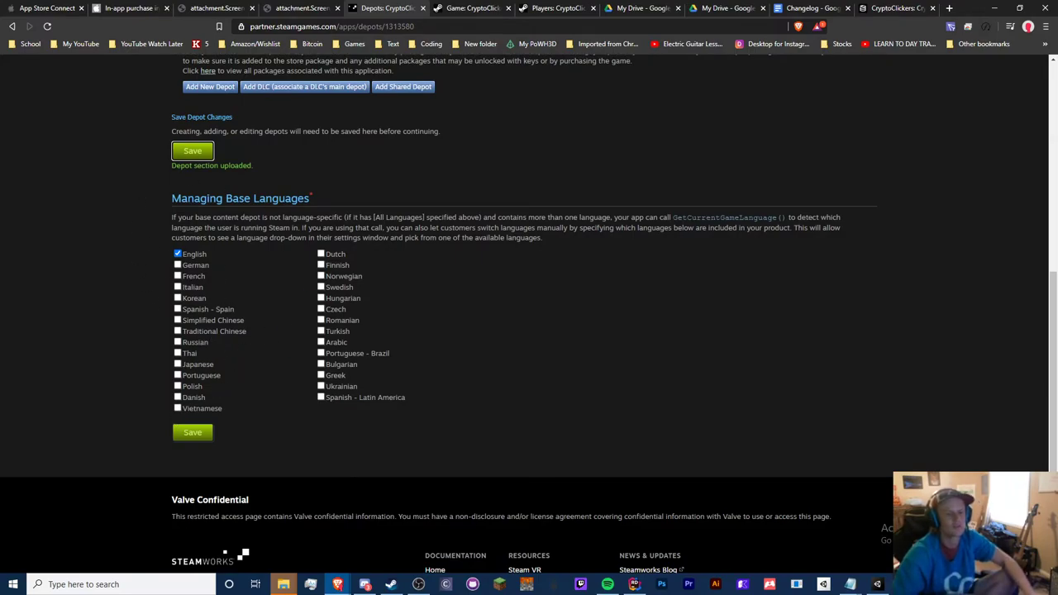
key(alt+Tab)
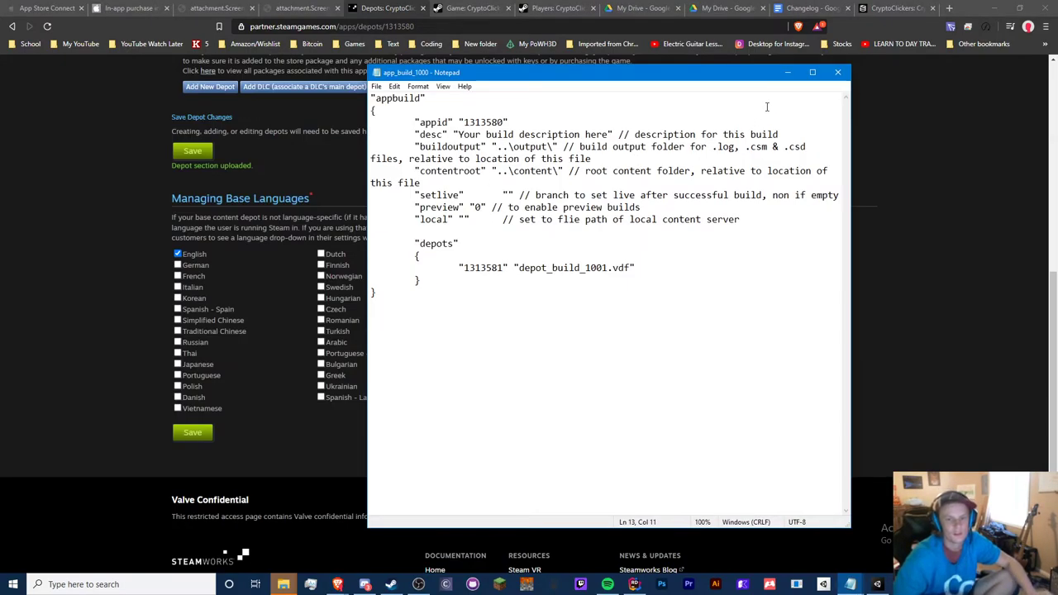
Open depot_build_1001.vdf, change DepotID 1001 to 1313581, and save it
key(alt+Tab)
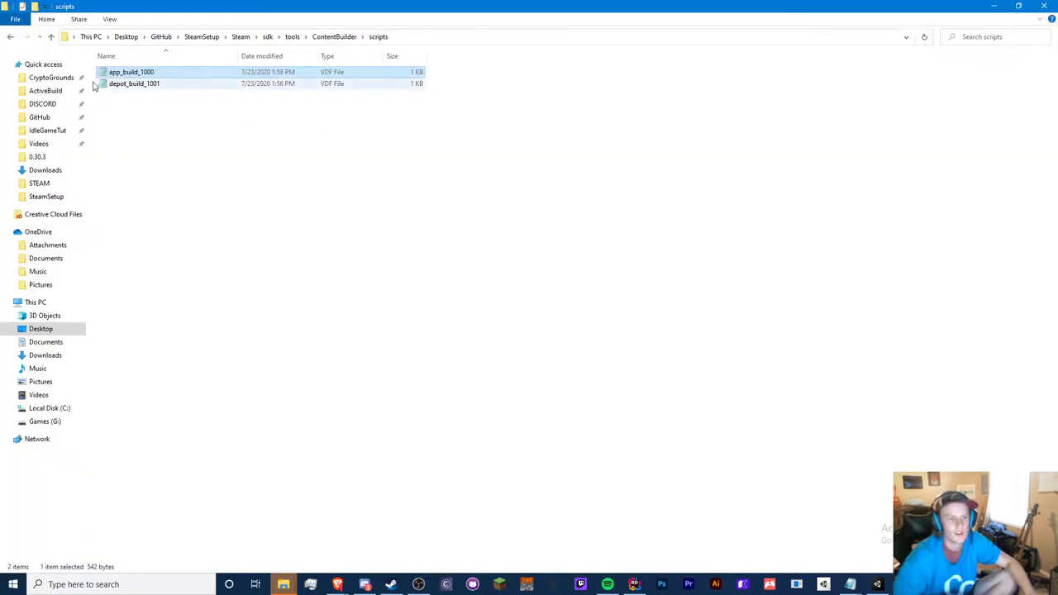
click(152, 84)
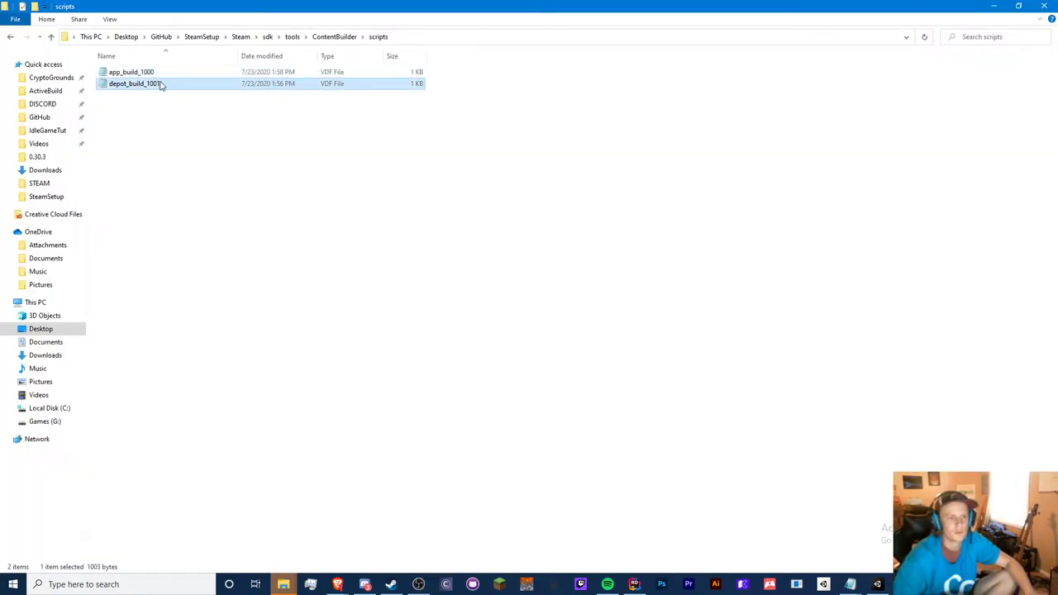
click(161, 84)
double_click(196, 88)
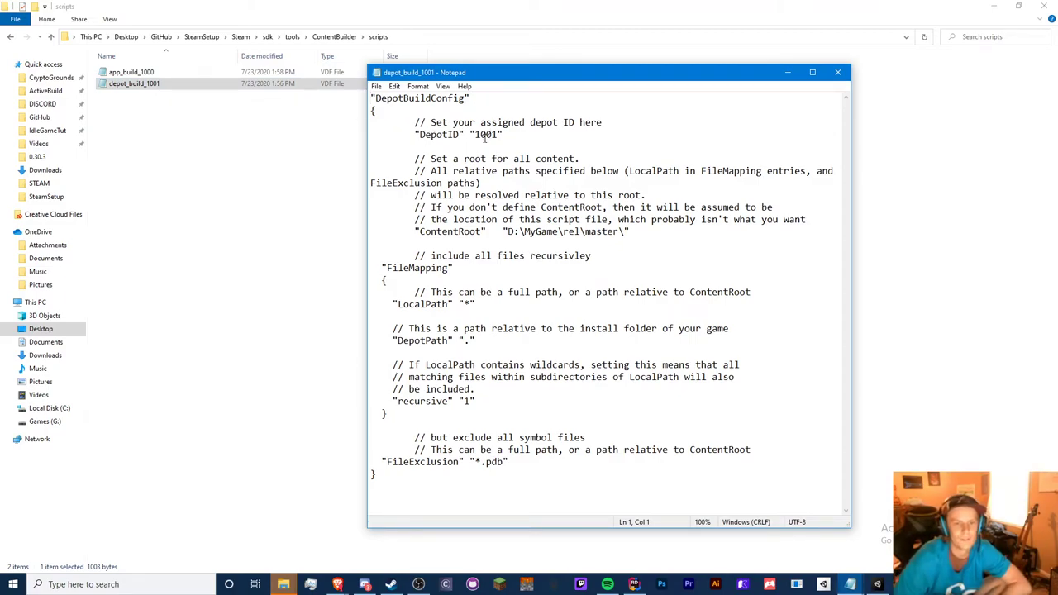
double_click(486, 135)
click(494, 134)
double_click(496, 135)
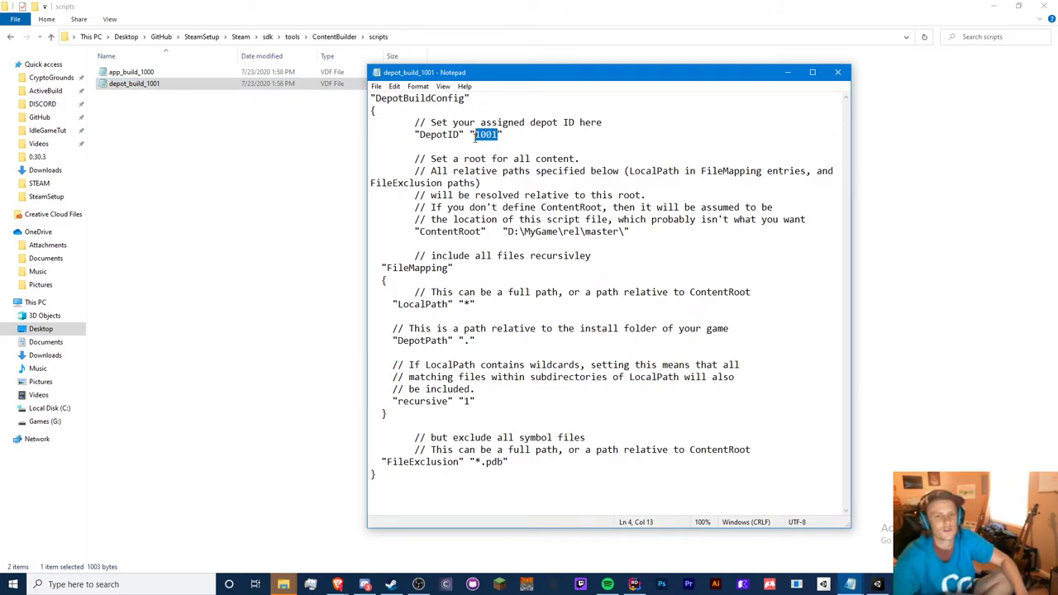
text(1313581)
click(548, 139)
key(ctrl+s)
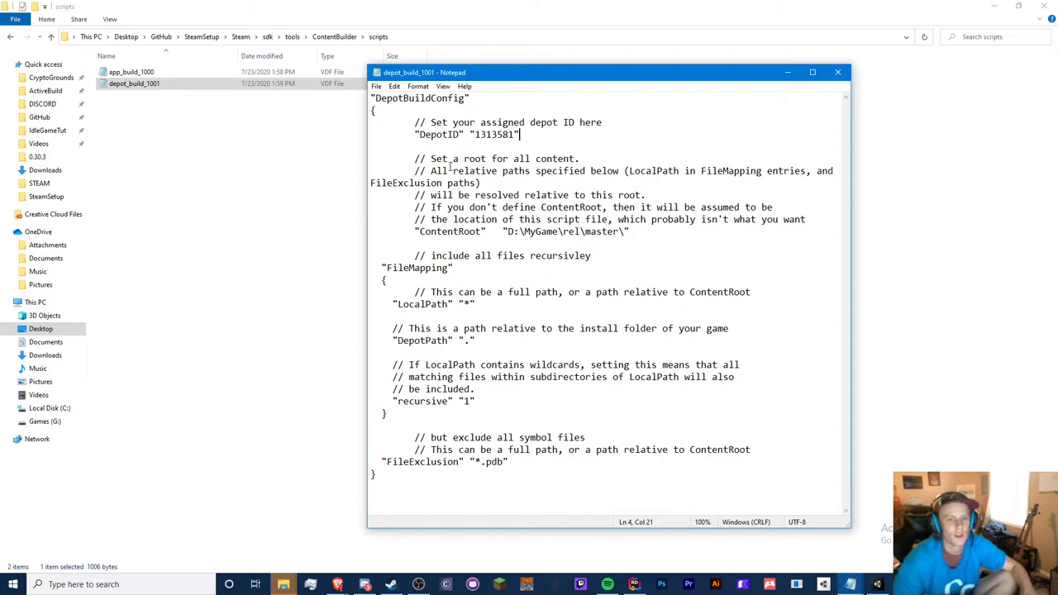
key(alt+Tab)
key(Tab)
key(Tab)
key(Tab)
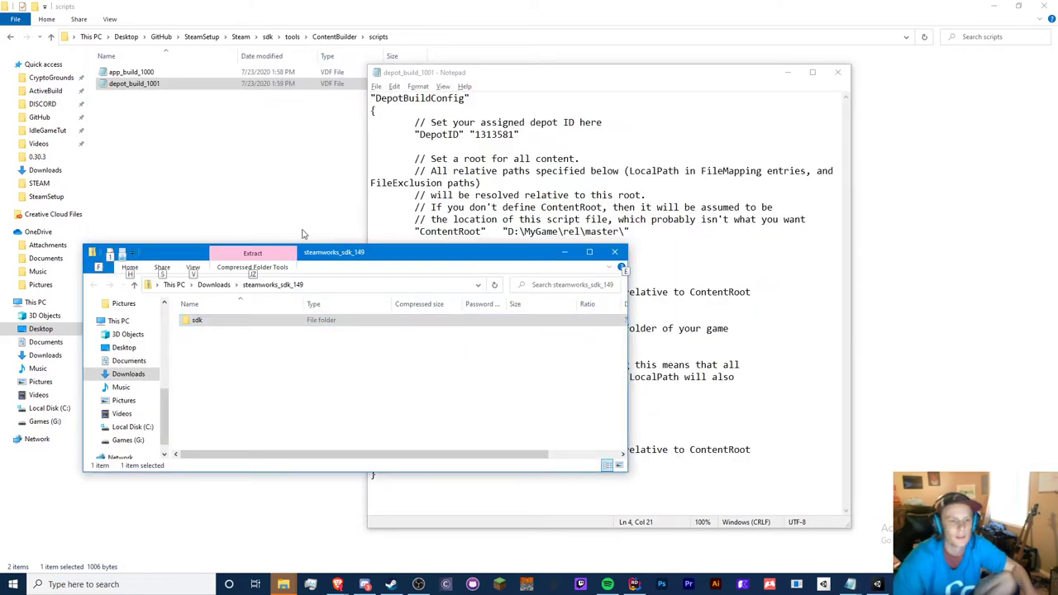
Close the old SteamWin scripts window and select its content\ActiveBuild ContentRoot path
drag(302, 252, 423, 228)
scroll(246, 331, up, 3)
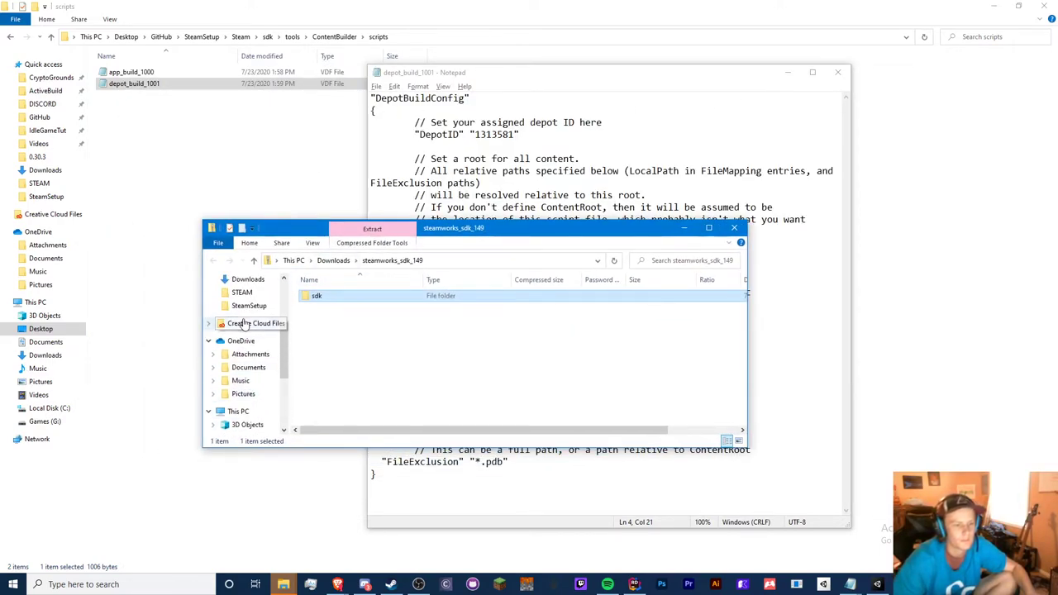
key(alt+Left)
key(Return)
click(344, 241)
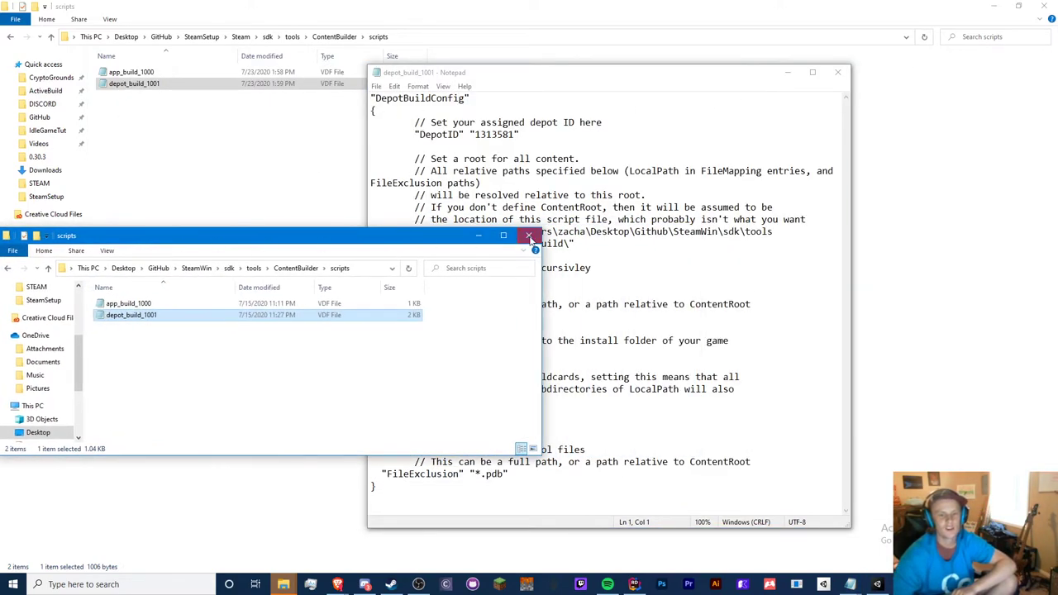
click(534, 239)
click(584, 242)
drag(591, 243, 508, 232)
key(ctrl+c)
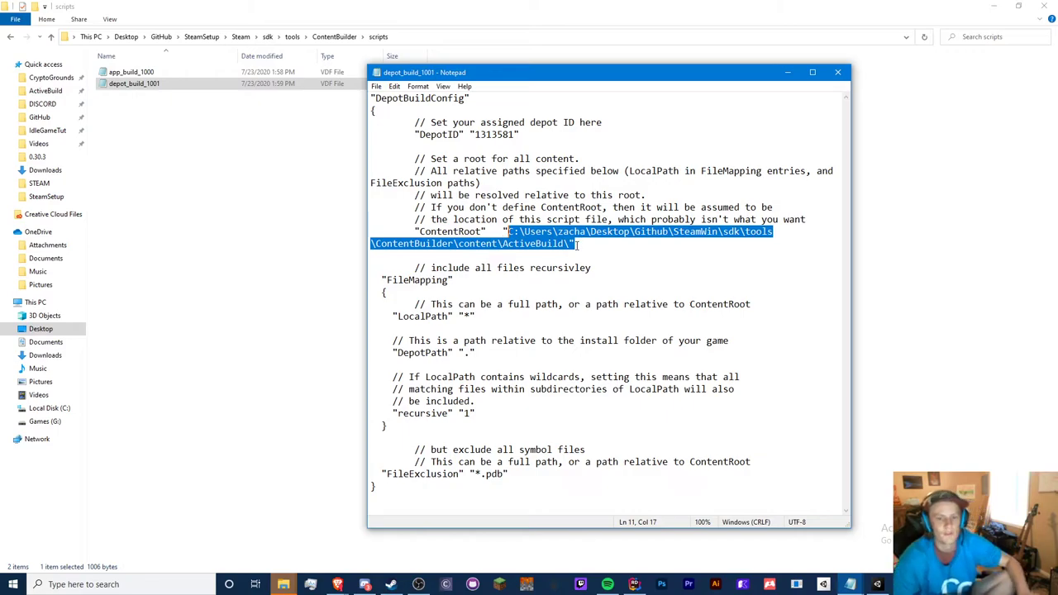
Paste the ActiveBuild path into the new ContentRoot and change SteamWin to SteamSetup\Steam
click(310, 224)
key(alt+Tab)
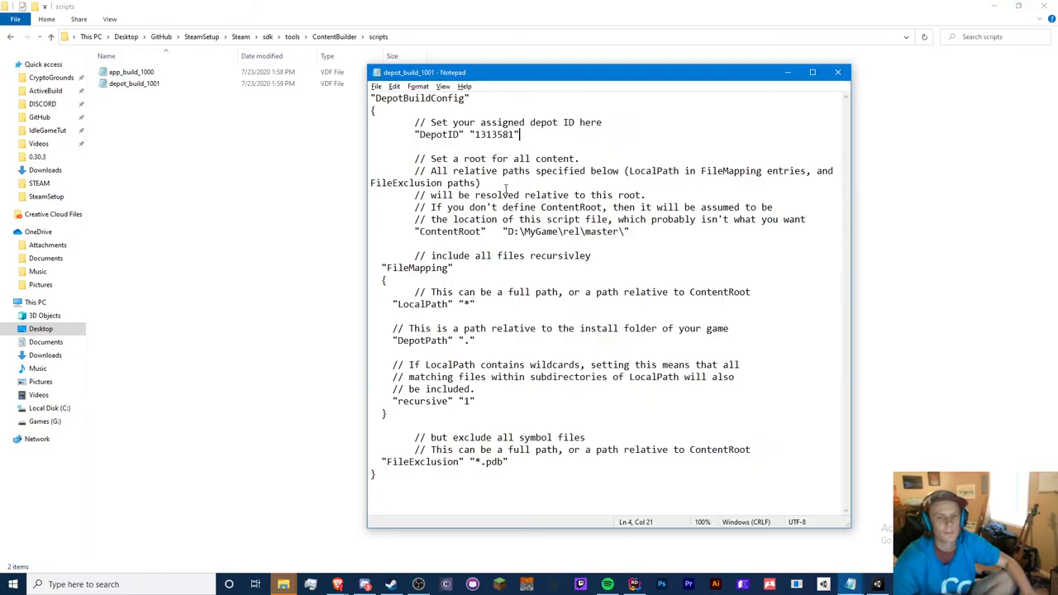
drag(624, 235, 506, 233)
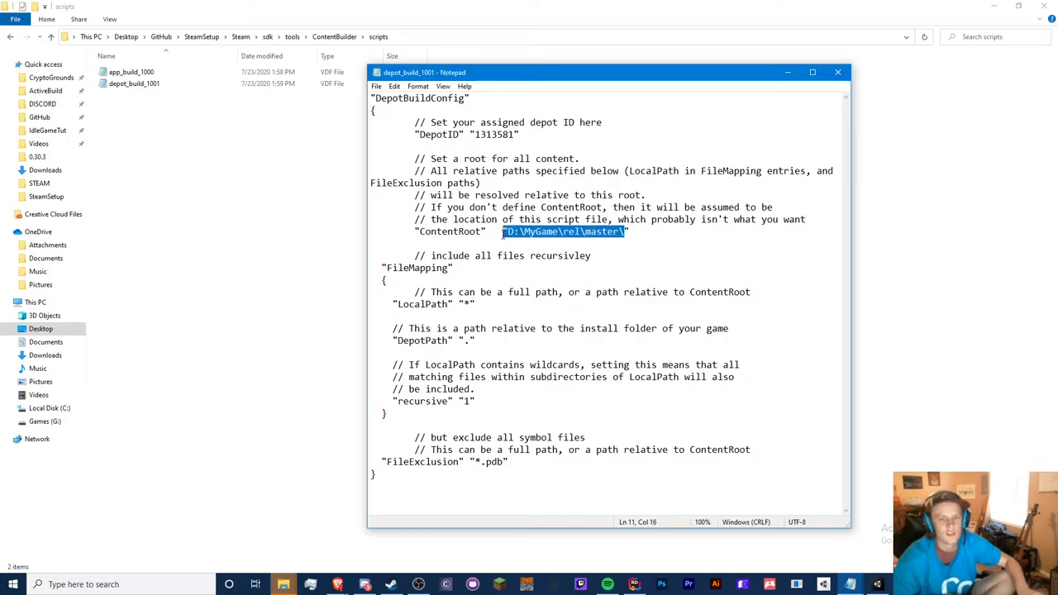
key(ctrl+v)
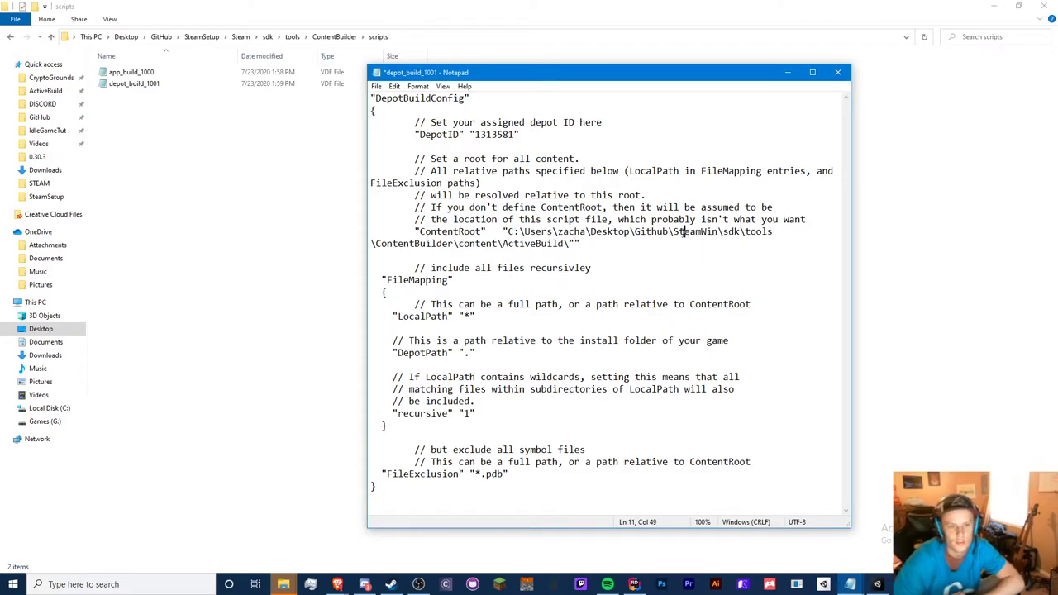
drag(720, 233, 702, 234)
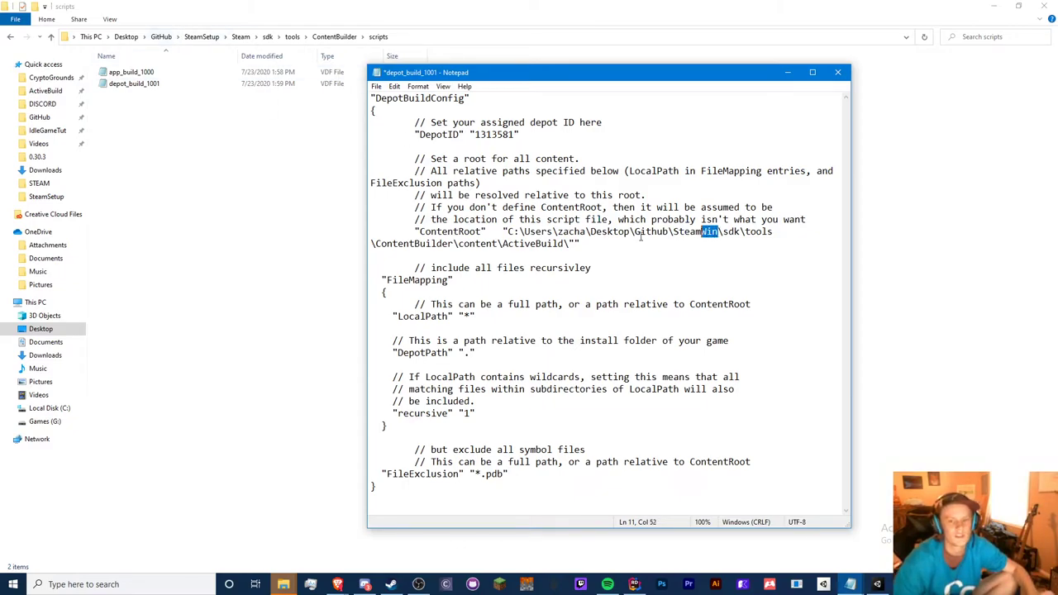
click(673, 232)
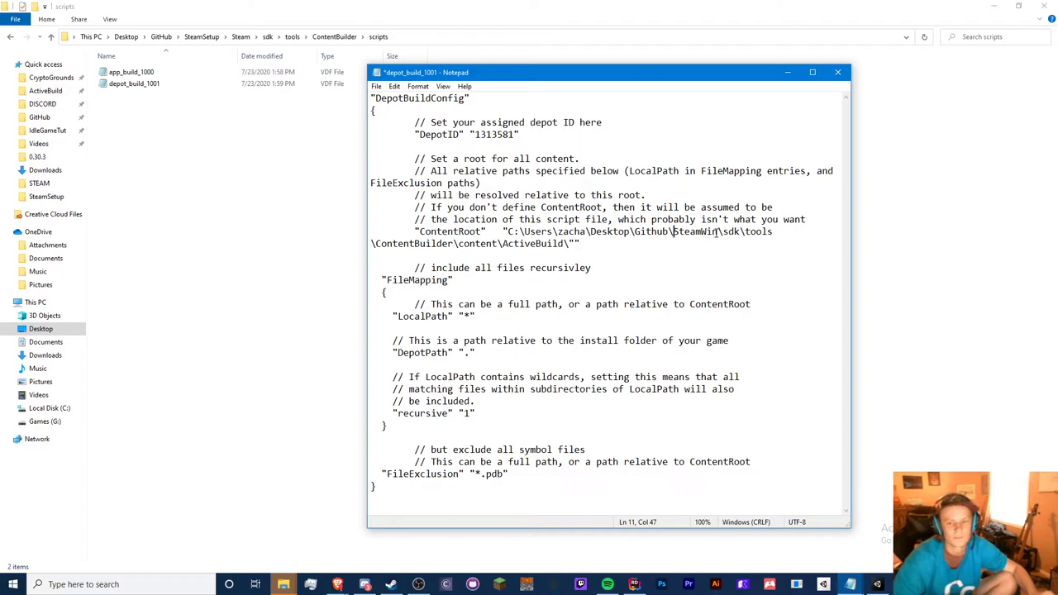
drag(716, 234, 701, 234)
text(Setu)
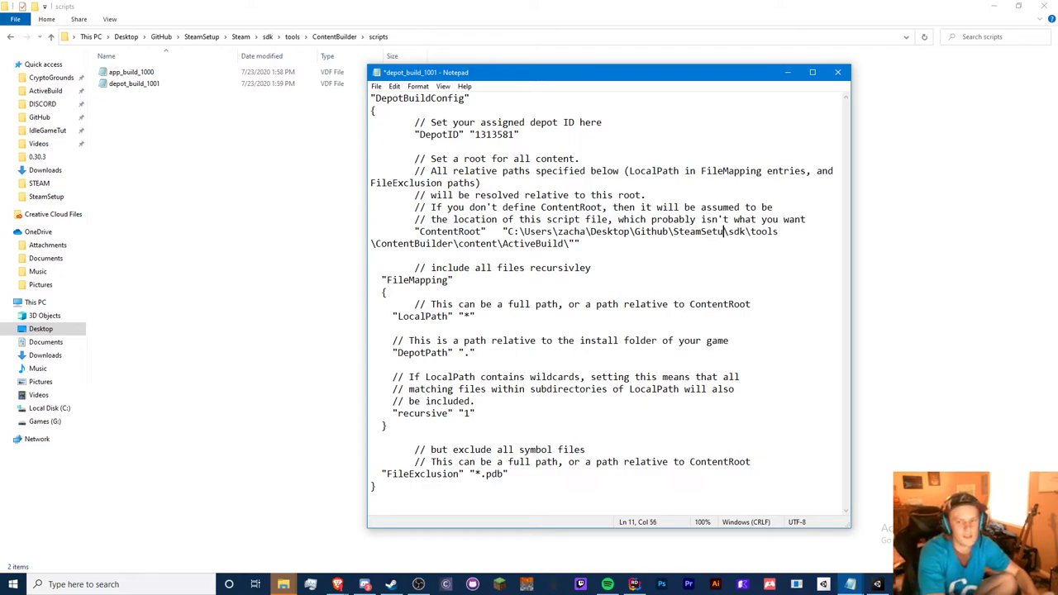
text(p\)
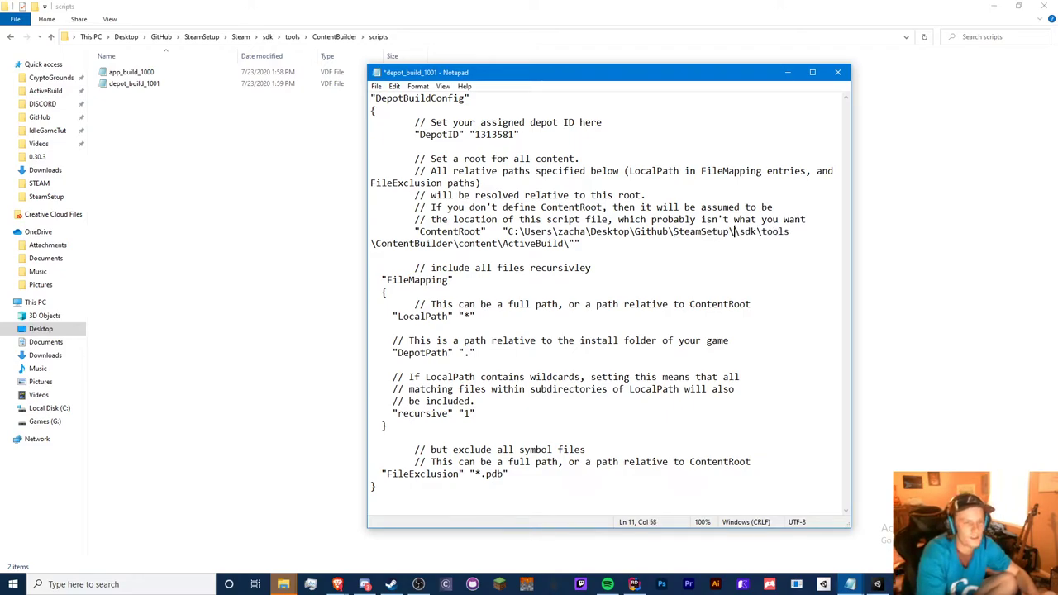
text(Steam\)
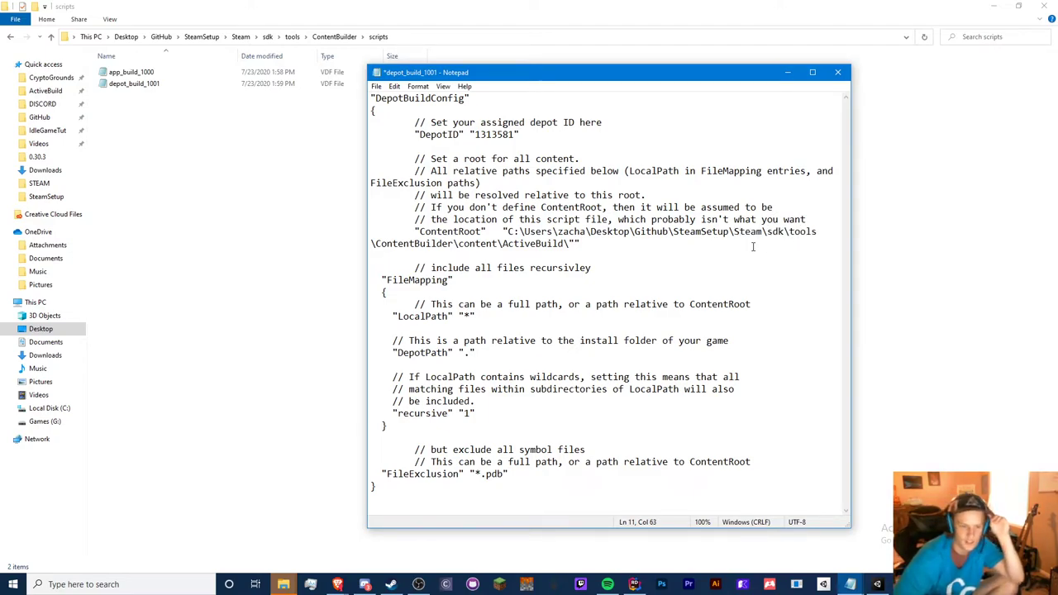
Save depot_build_1001 with the corrected ContentRoot and close Notepad
click(581, 244)
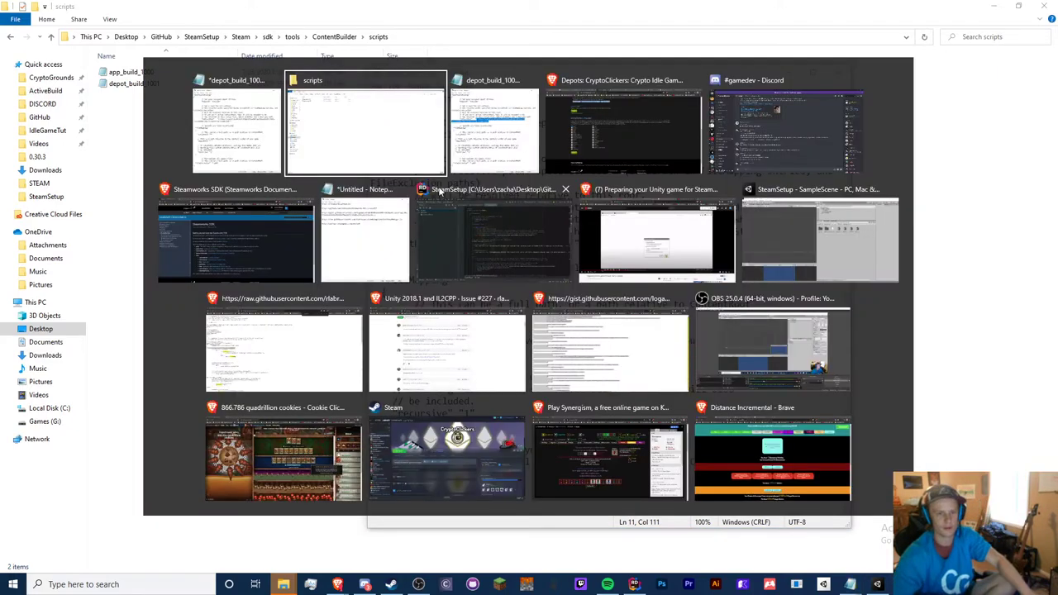
click(512, 135)
key(ctrl+z)
click(619, 242)
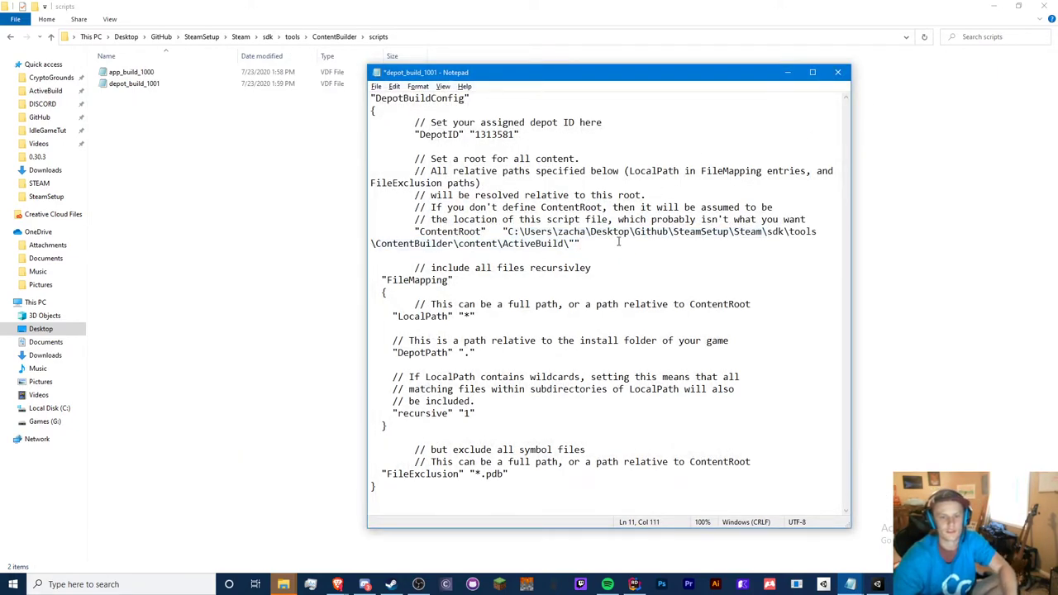
click(666, 268)
key(ctrl+s)
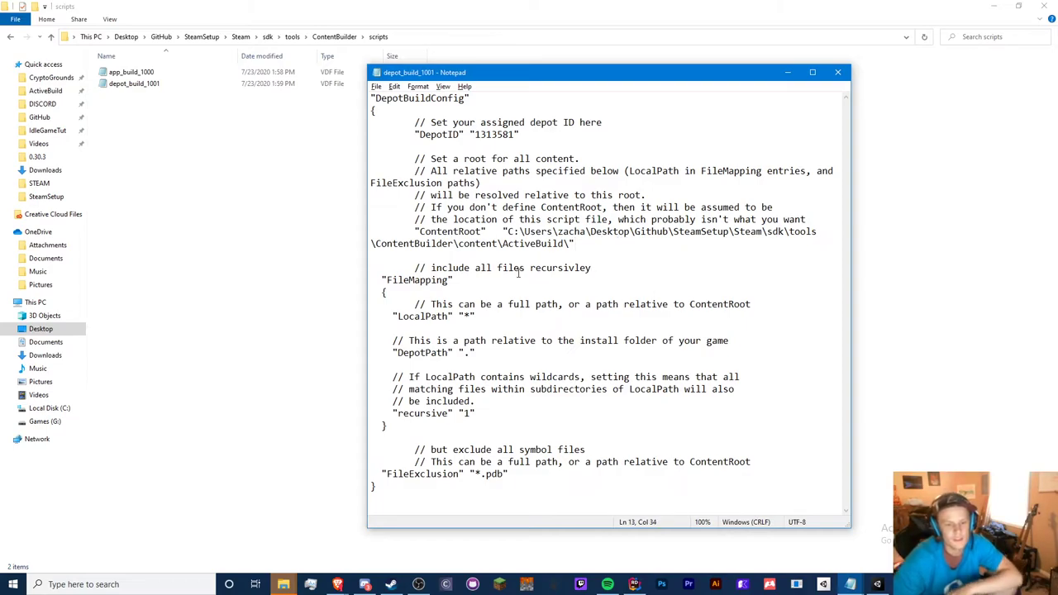
click(838, 72)
click(334, 37)
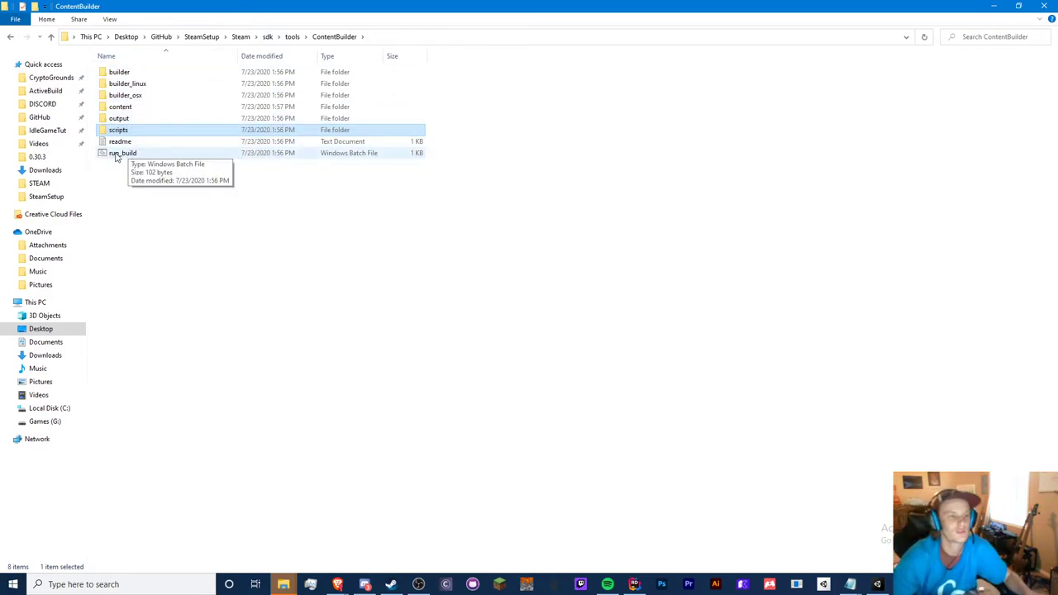
Switch to the Unity SteamSetup - SampleScene editor window
key(alt+Tab)
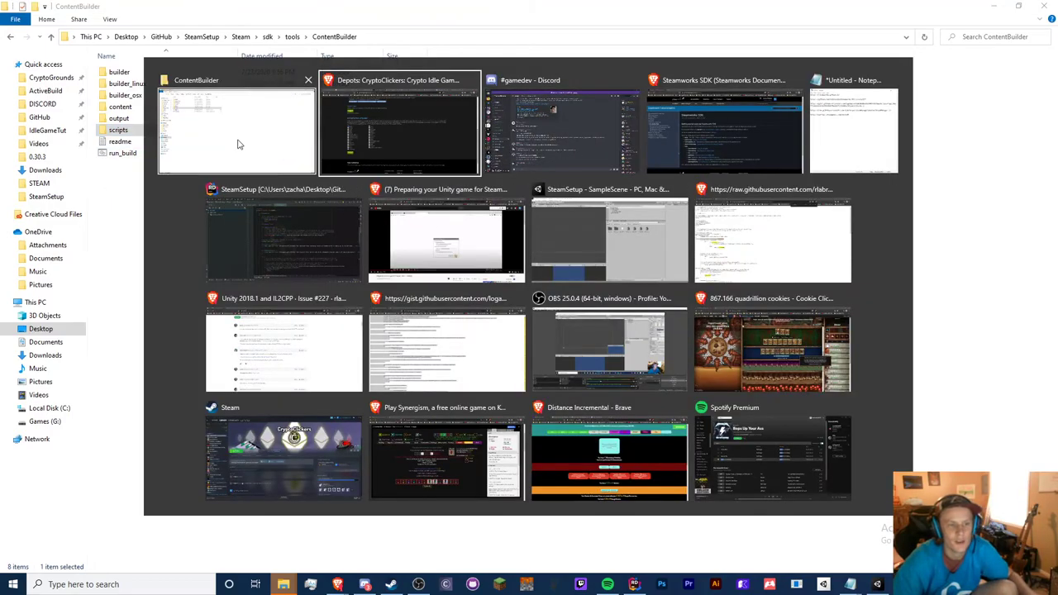
key(Tab)
key(Tab)
key(Tab)
key(Tab)
key(Tab)
key(Tab)
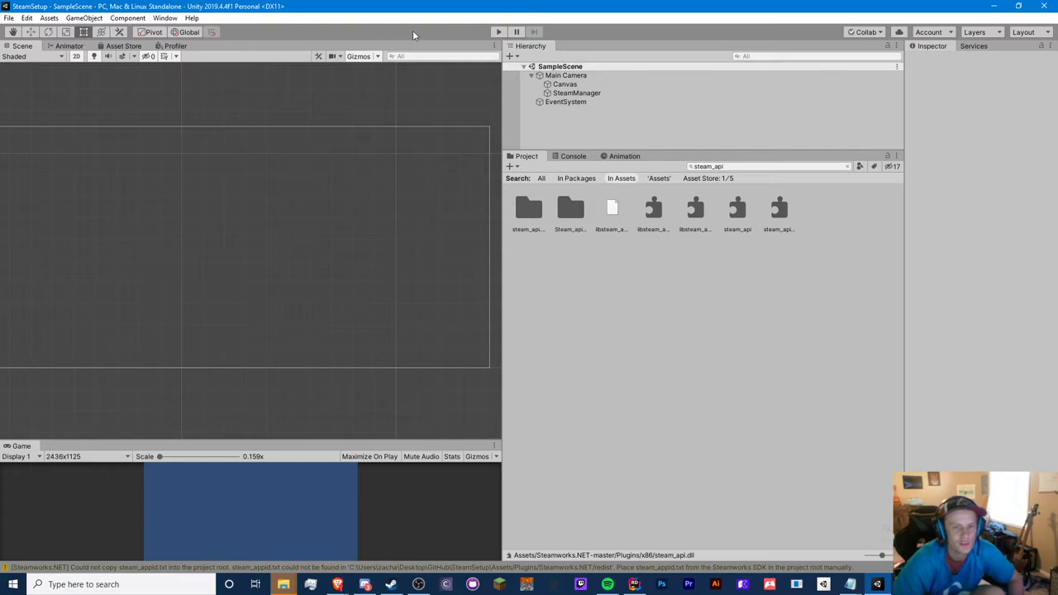
click(9, 18)
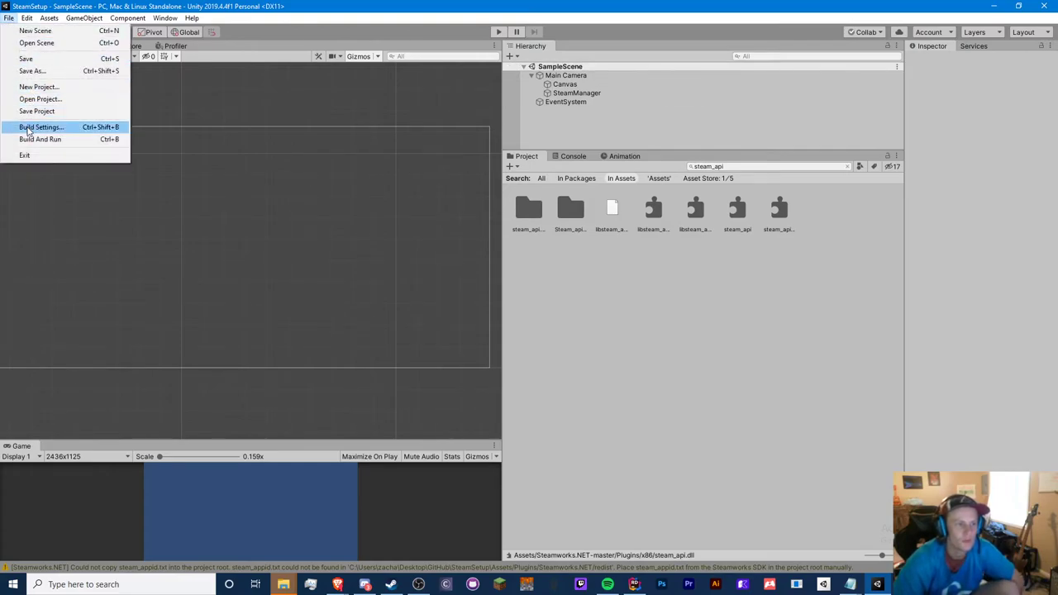
In Build Settings, set the Windows Architecture to x86_64
click(29, 128)
drag(223, 114, 436, 127)
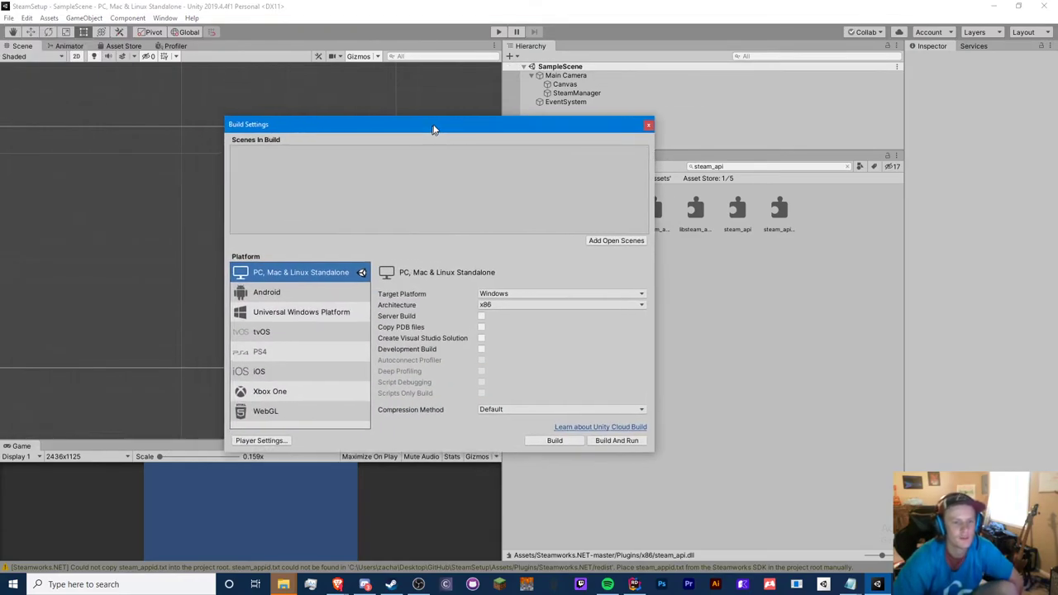
click(493, 303)
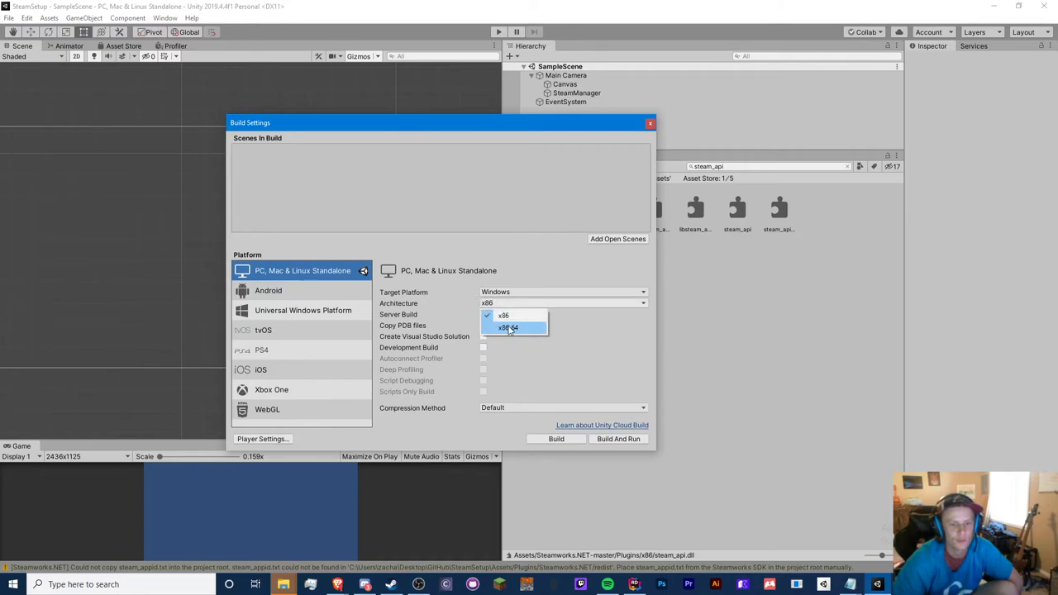
click(512, 328)
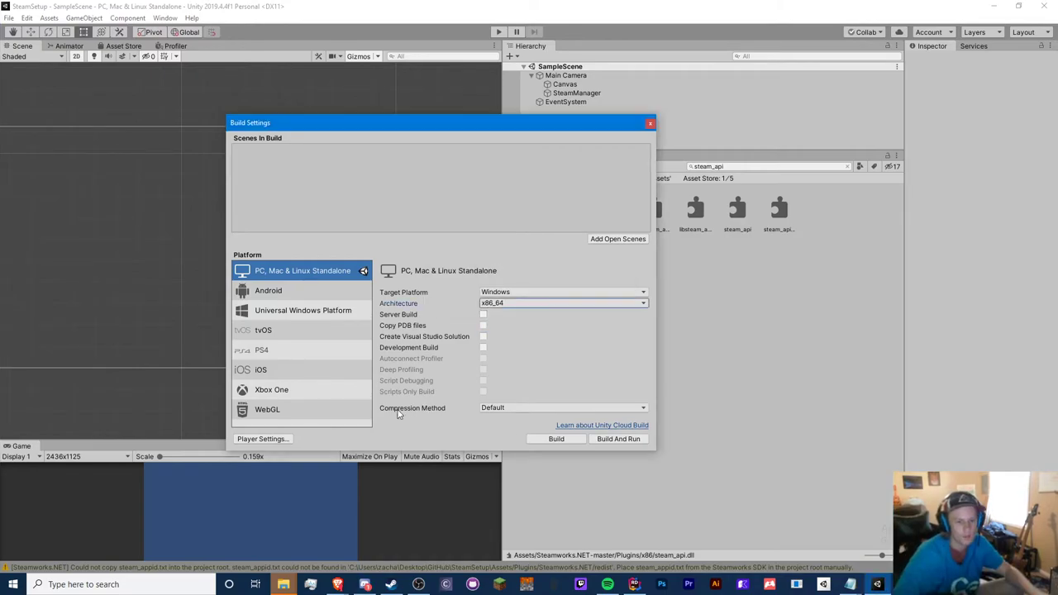
Close the stray x86 plugins Explorer window and open Player Settings
mouse_move(283, 584)
click(343, 521)
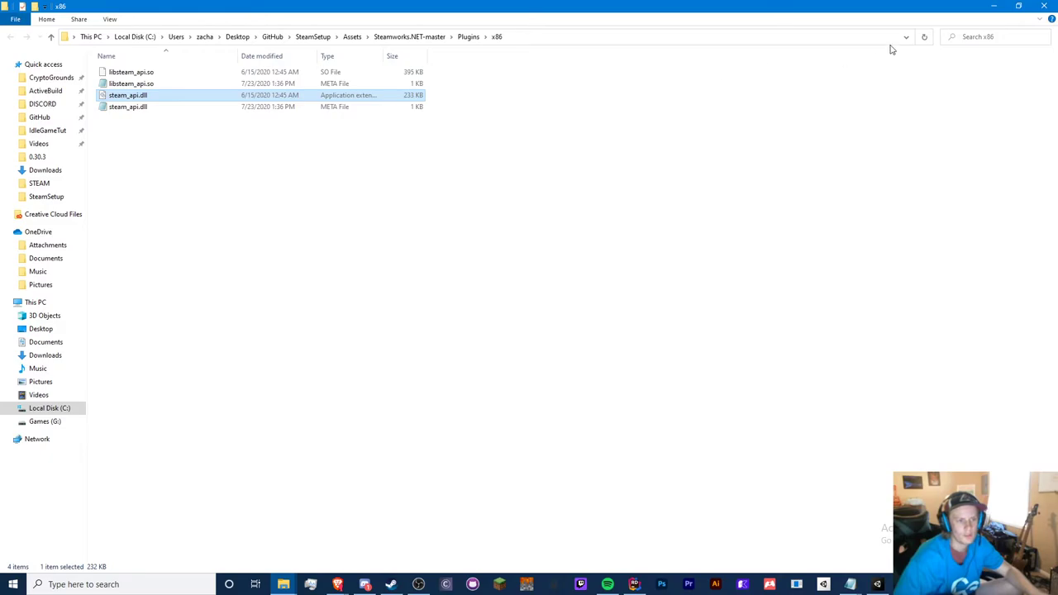
click(1043, 6)
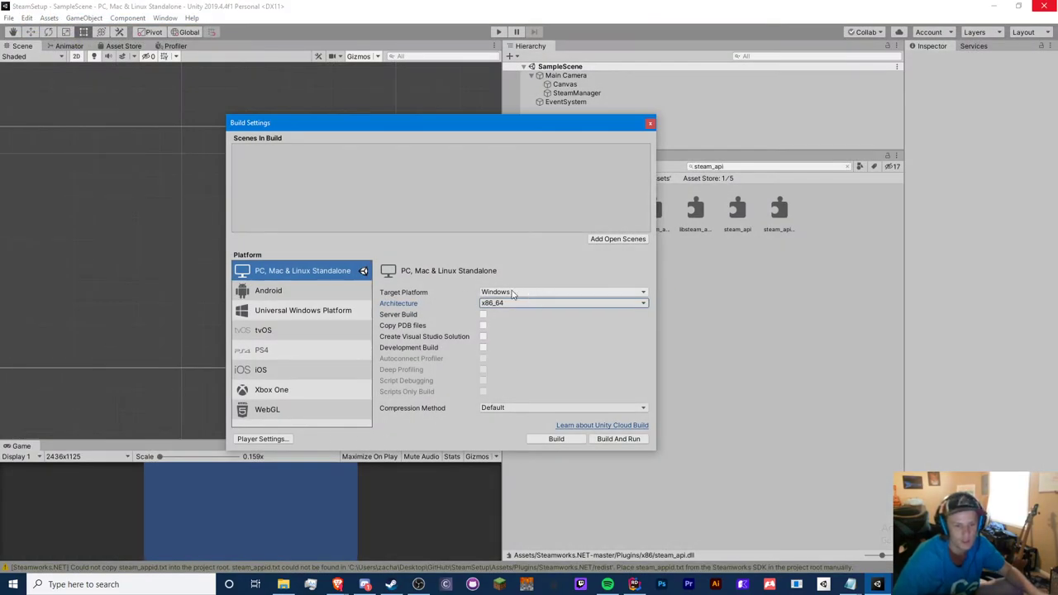
click(261, 439)
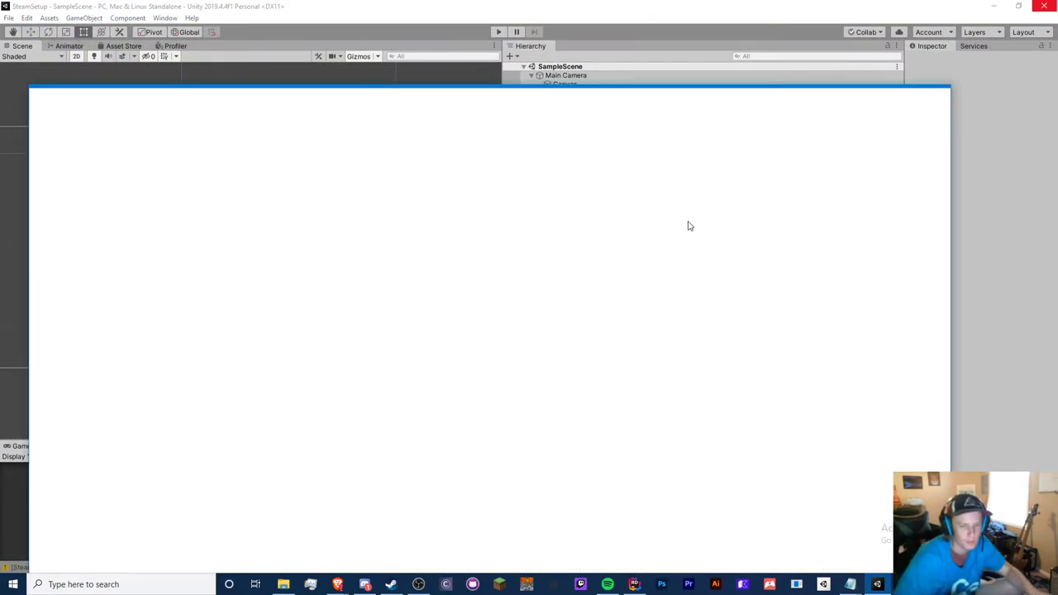
drag(579, 94, 623, 31)
Set Company Name to CryptoGrounds and tick Resizable Window under Resolution and Presentation
click(473, 68)
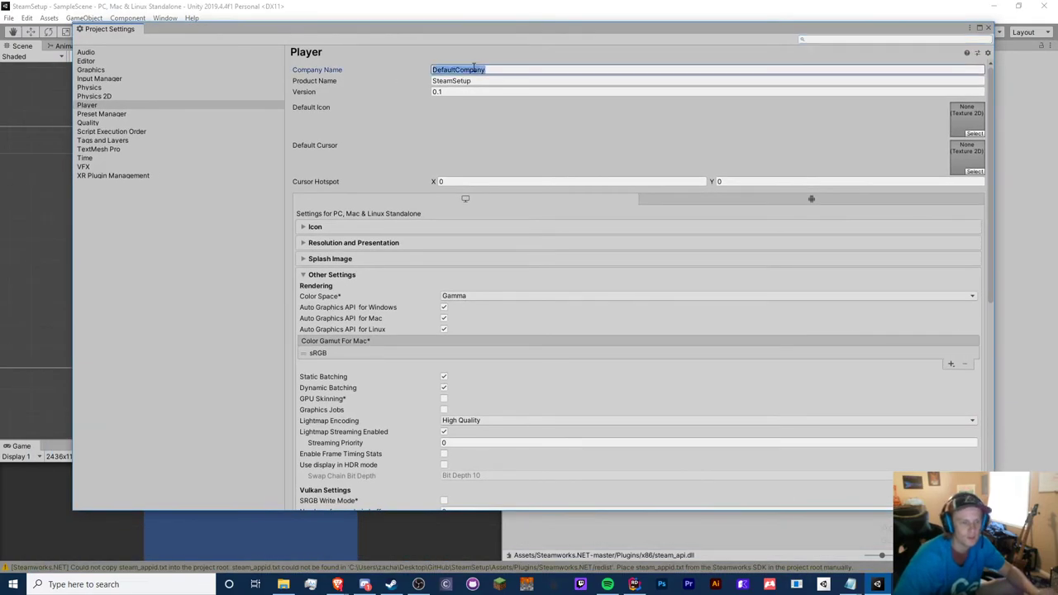
text(Crypt)
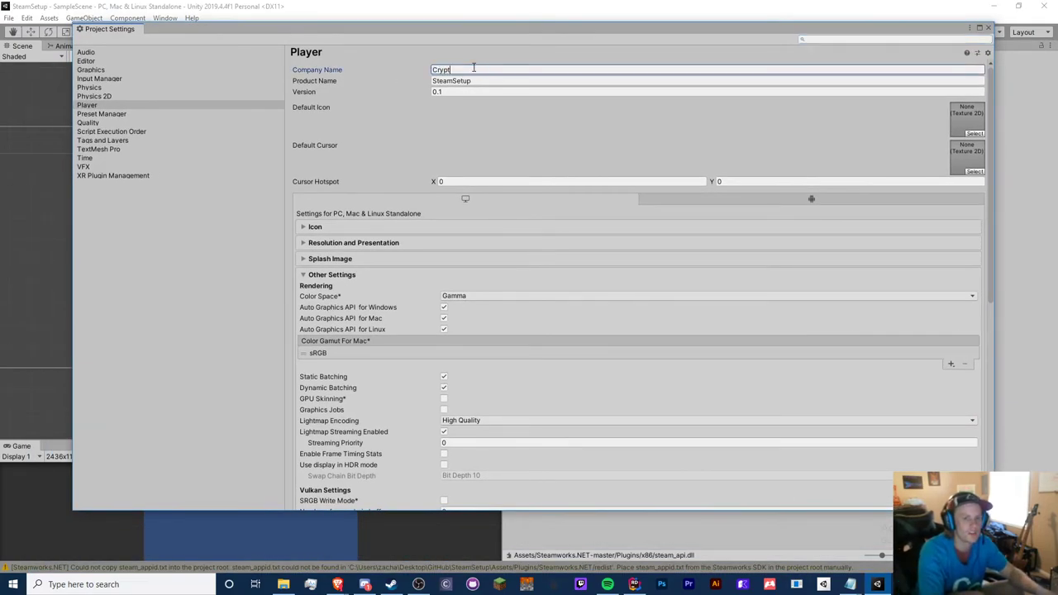
text(oGrounds)
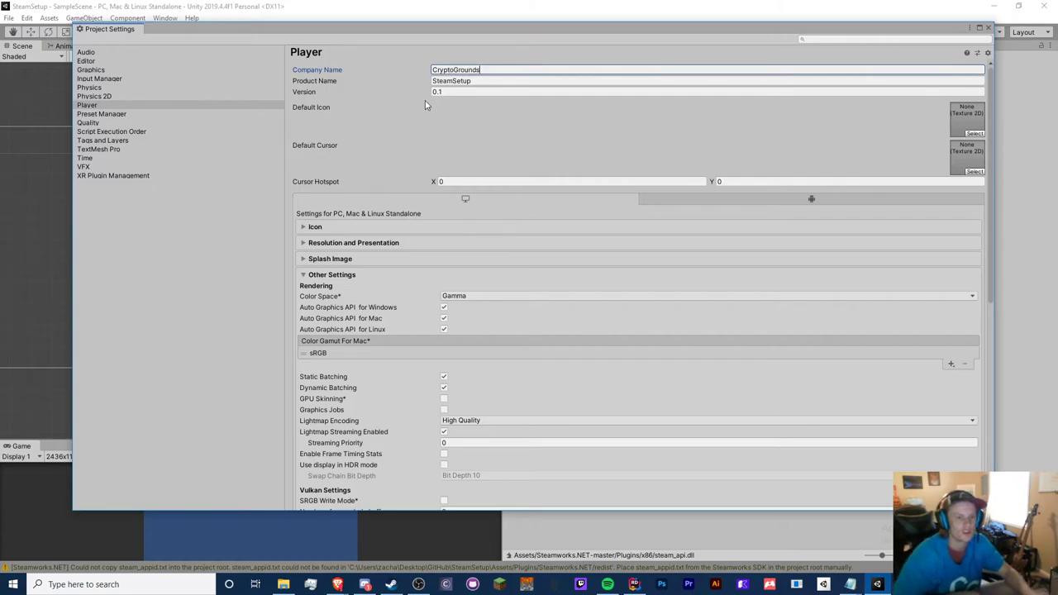
click(444, 91)
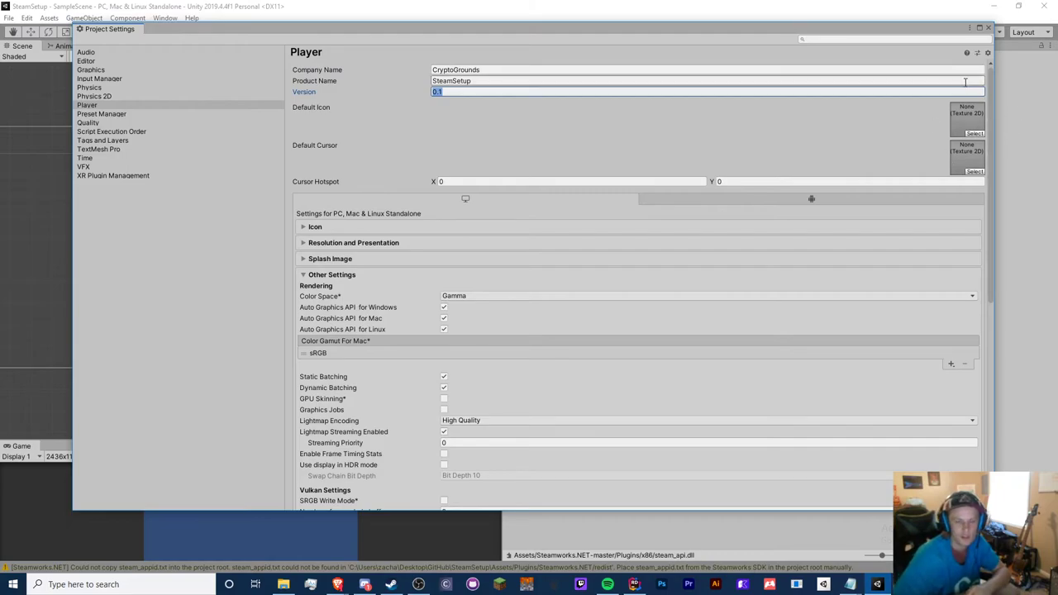
click(347, 241)
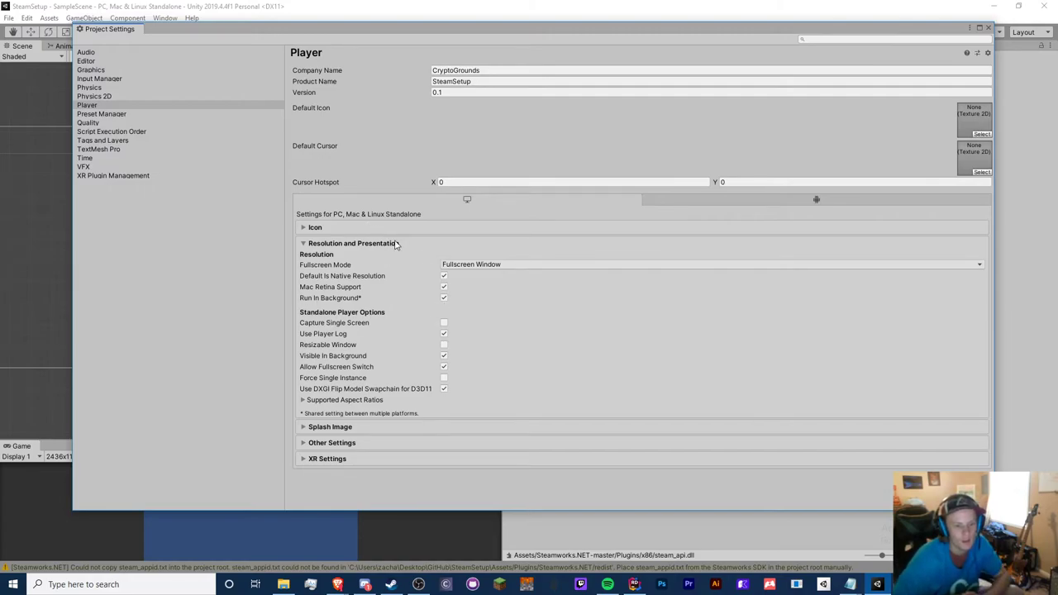
click(444, 344)
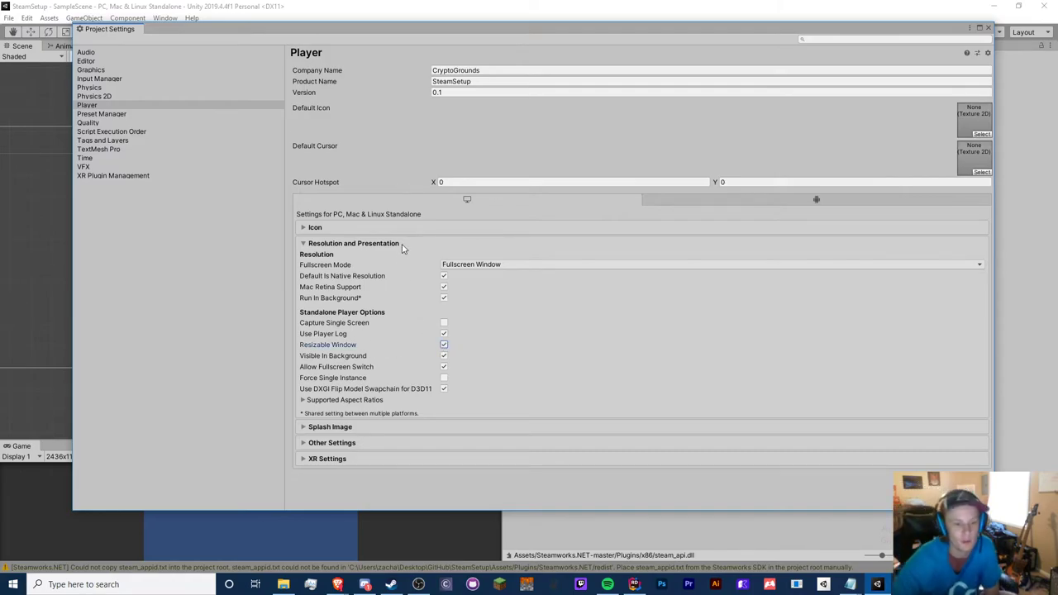
click(370, 246)
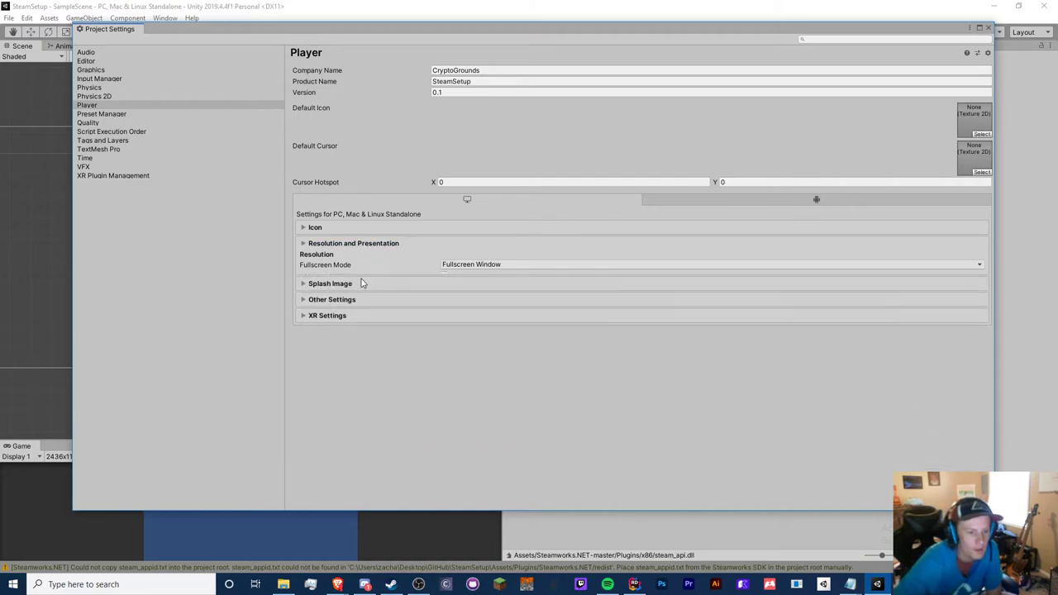
Expand Other Settings, review the bundle identifier, and set the build number to 1
click(354, 259)
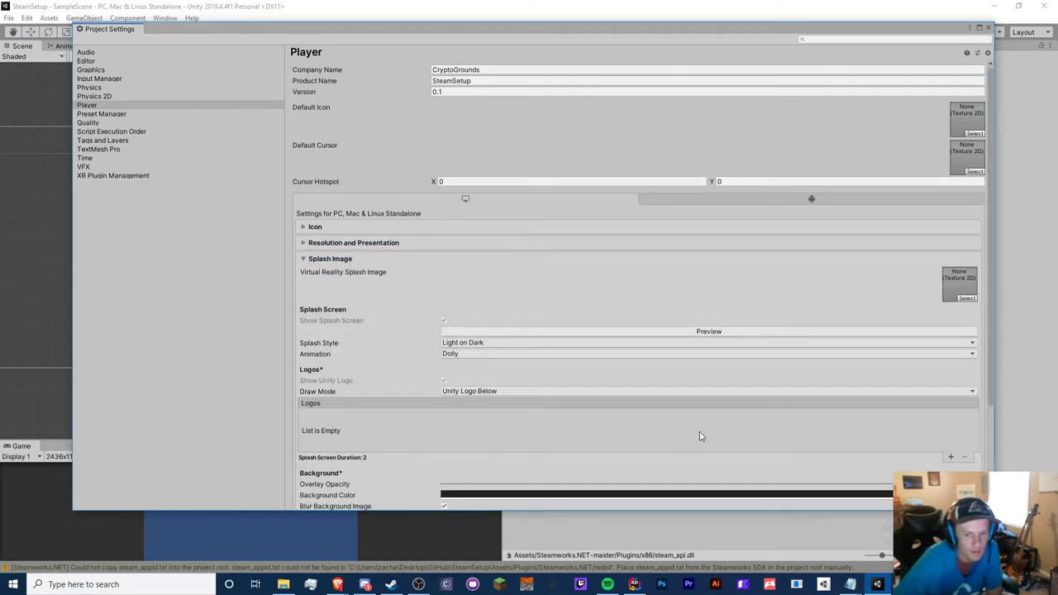
scroll(699, 432, down, 3)
scroll(567, 391, up, 3)
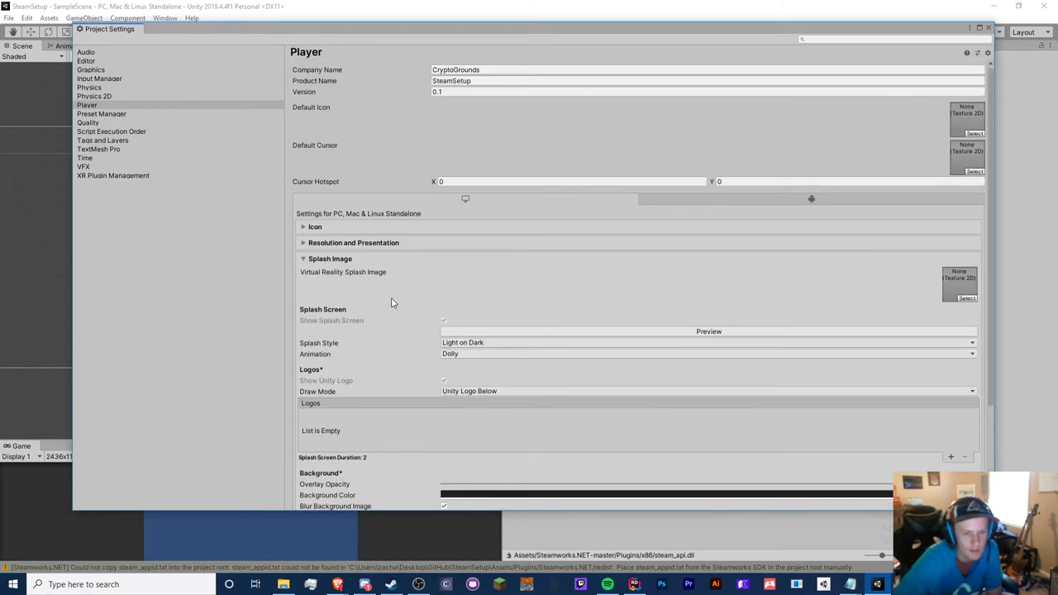
click(349, 260)
click(342, 276)
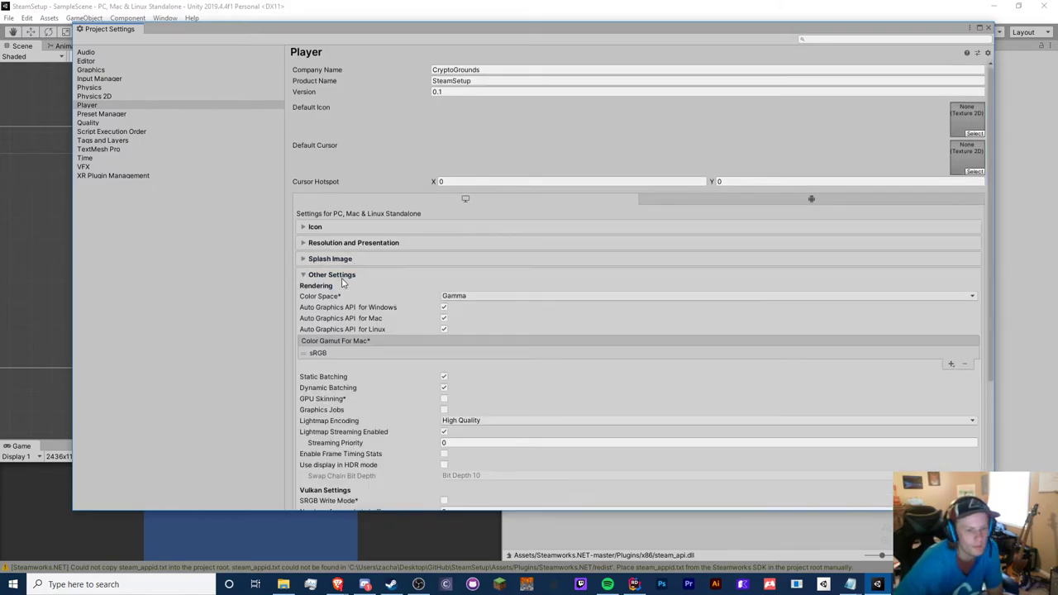
scroll(382, 322, down, 3)
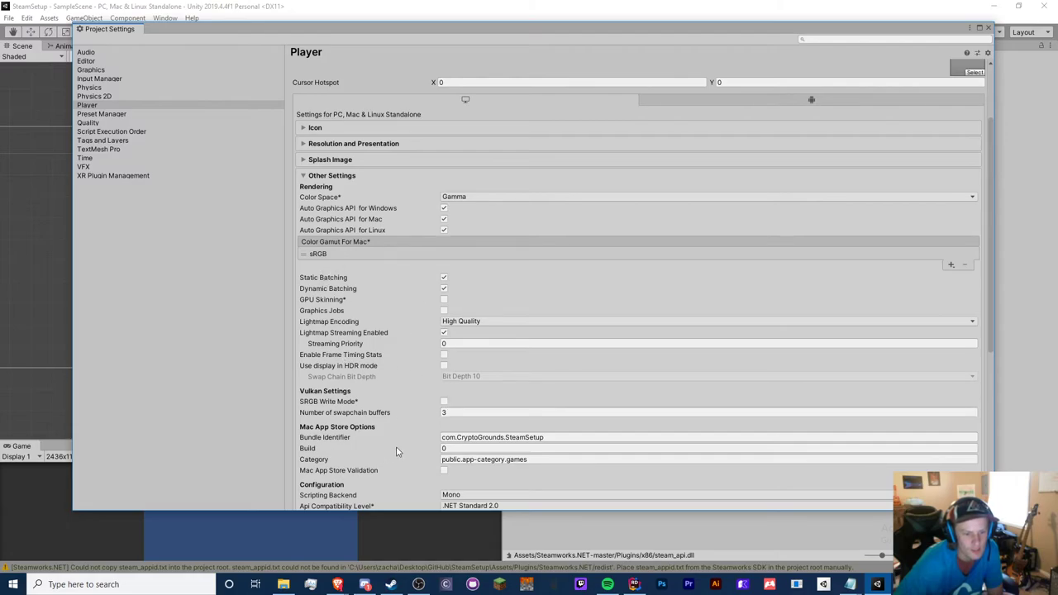
click(428, 435)
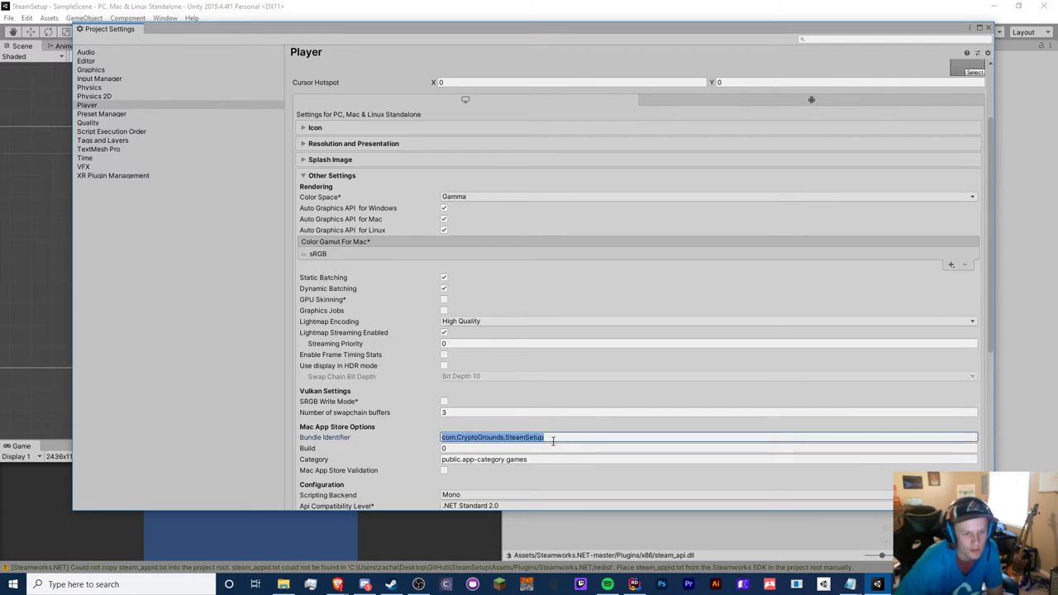
drag(553, 440, 432, 433)
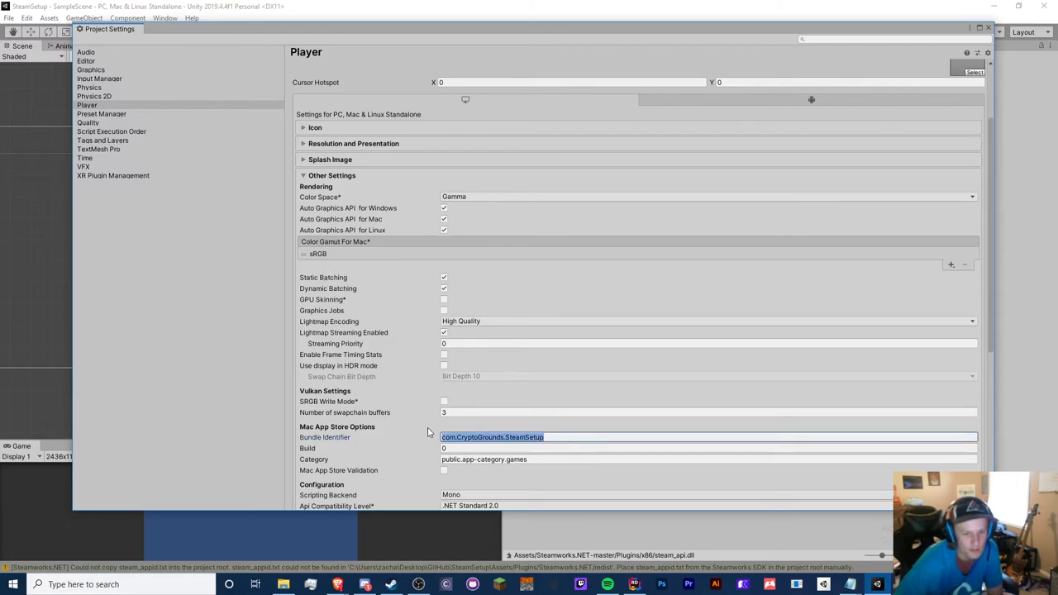
click(510, 447)
scroll(415, 306, down, 4)
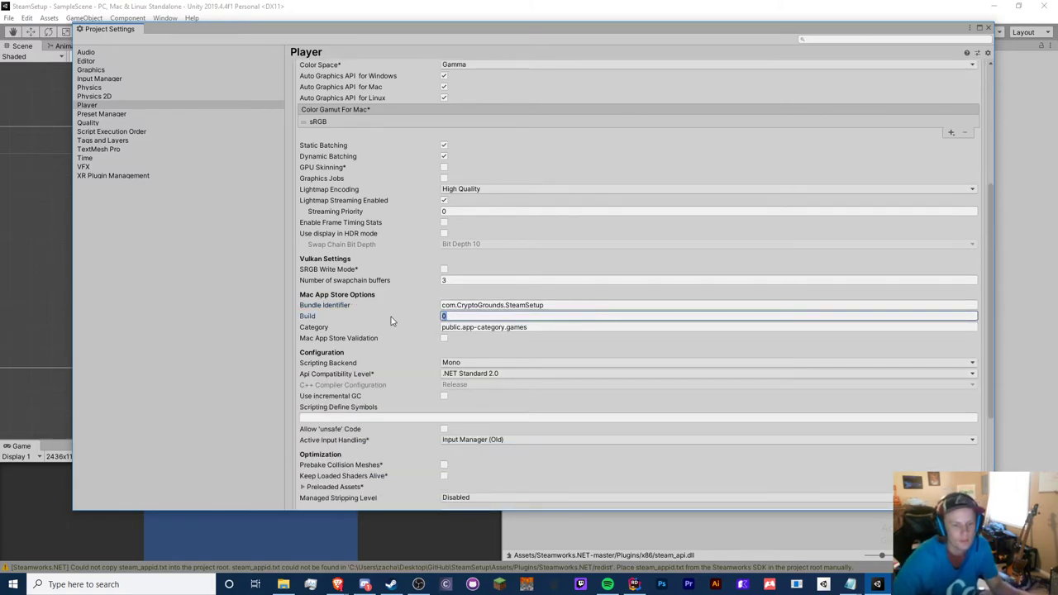
text(1)
scroll(391, 317, down, 3)
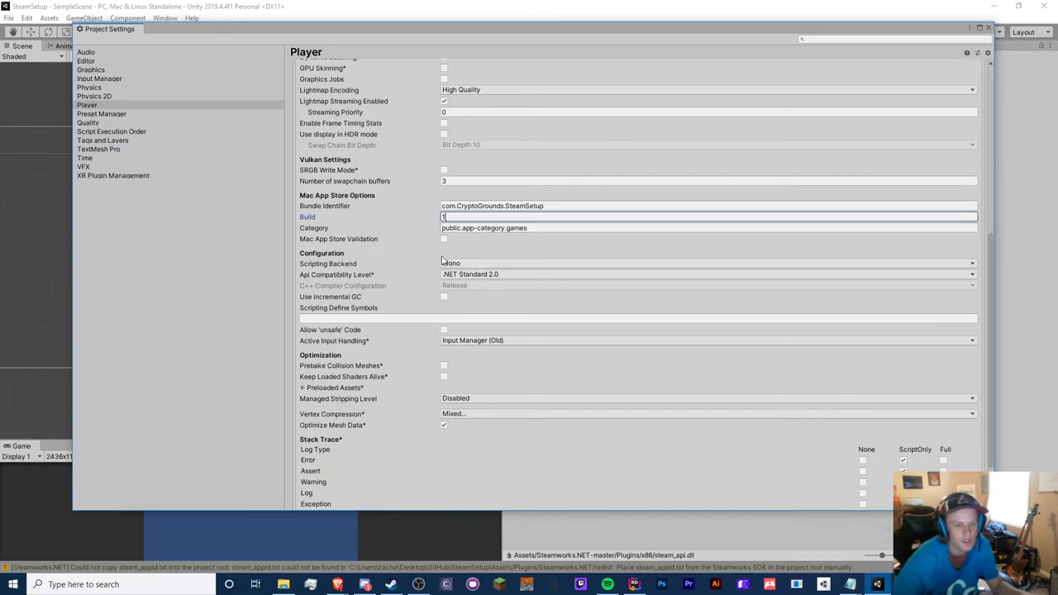
Set scripting backend to IL2CPP, API compatibility to .NET 4.x, and managed stripping to High
click(468, 265)
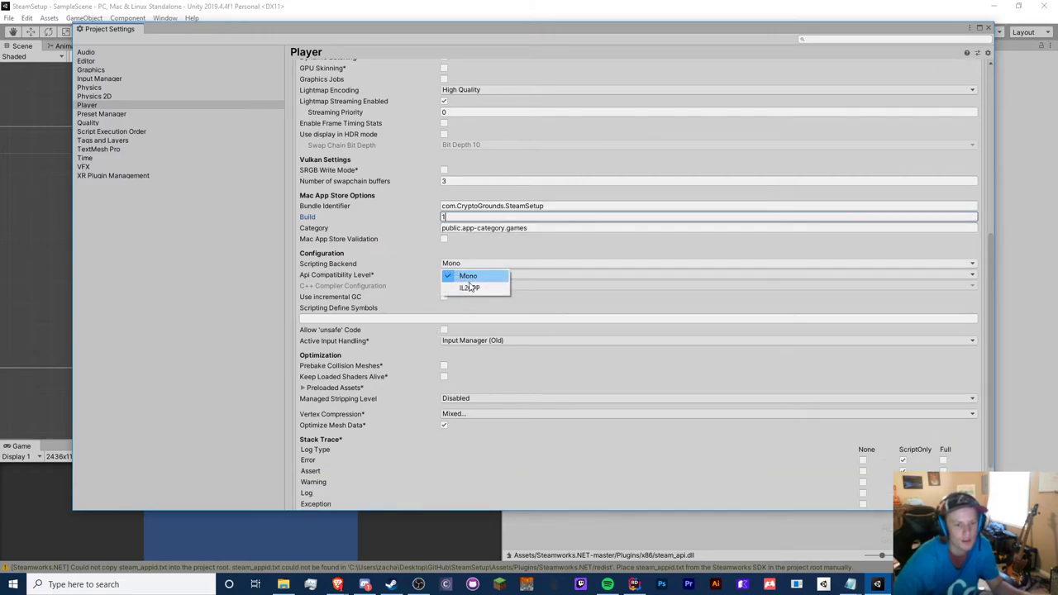
click(472, 288)
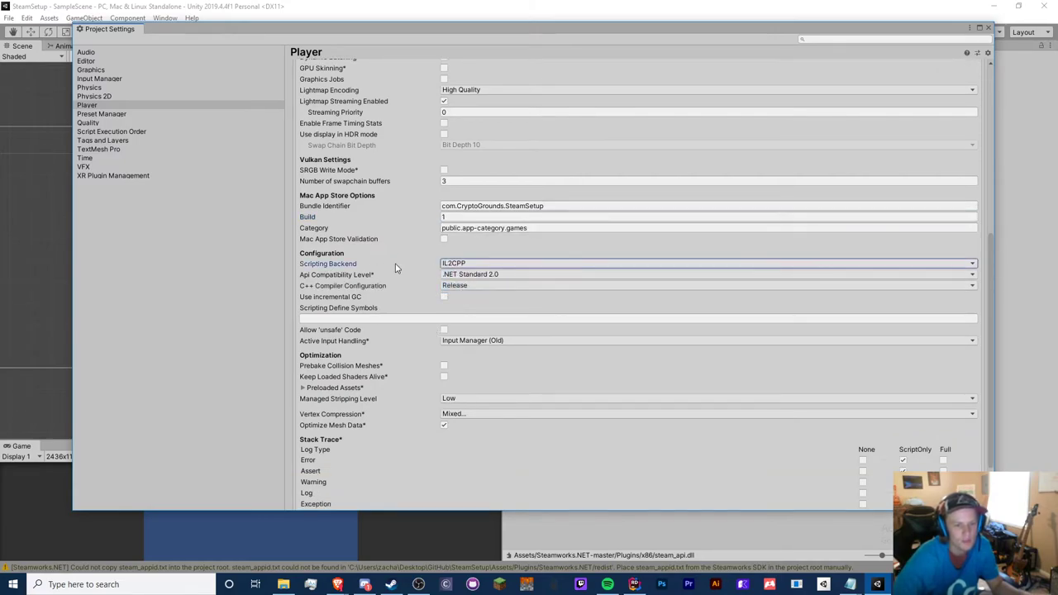
click(466, 276)
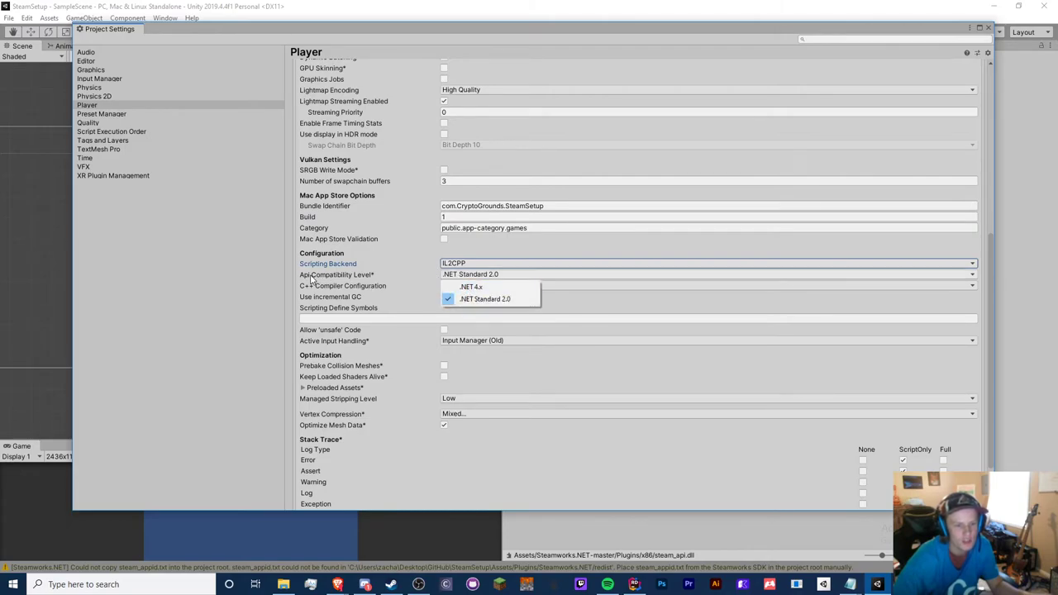
click(466, 288)
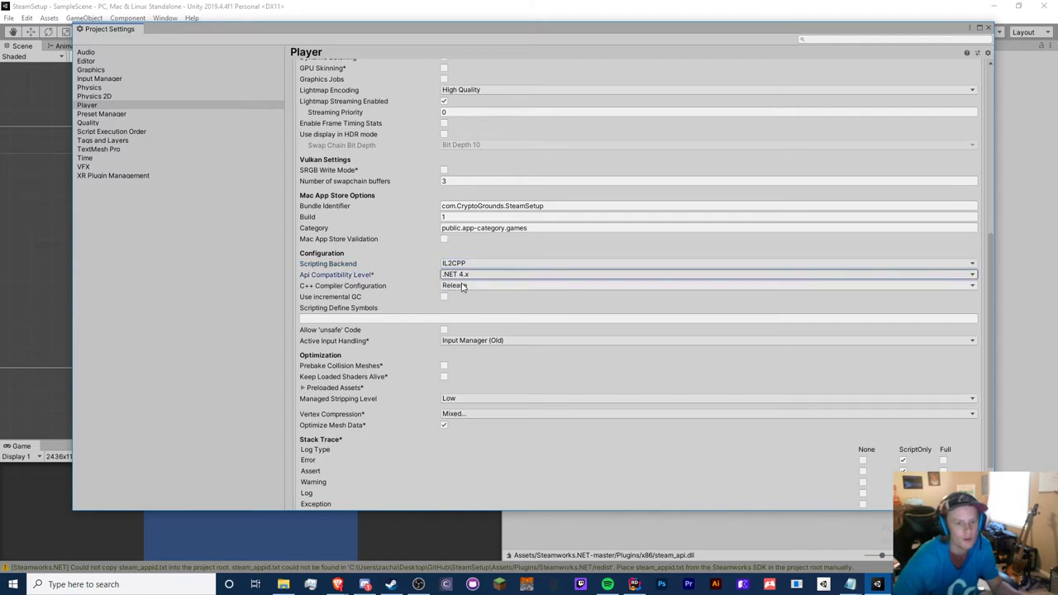
click(441, 403)
click(471, 433)
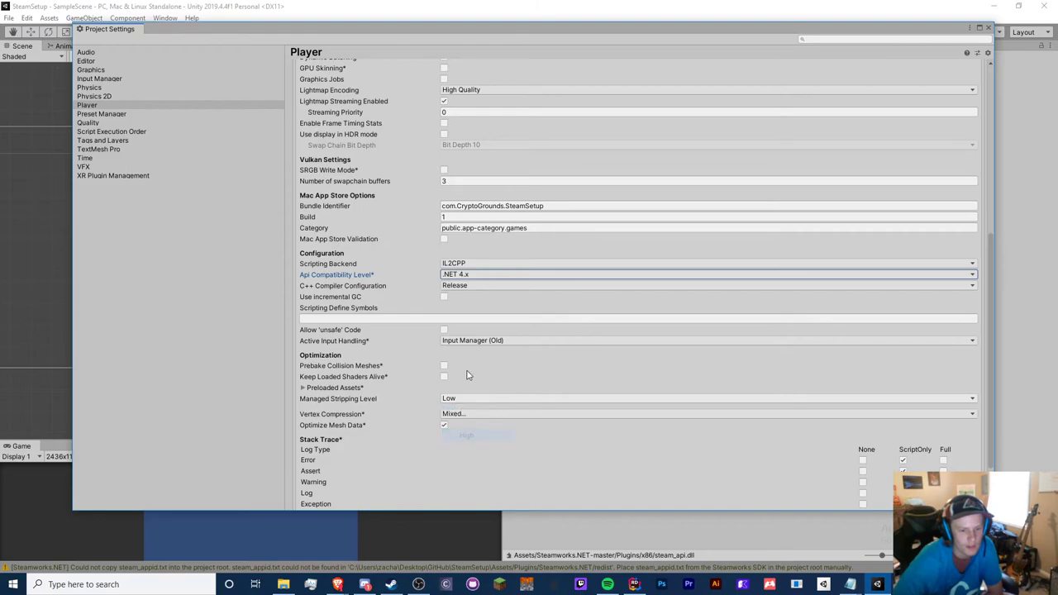
Set the Stack Trace log types to Full
scroll(479, 358, down, 2)
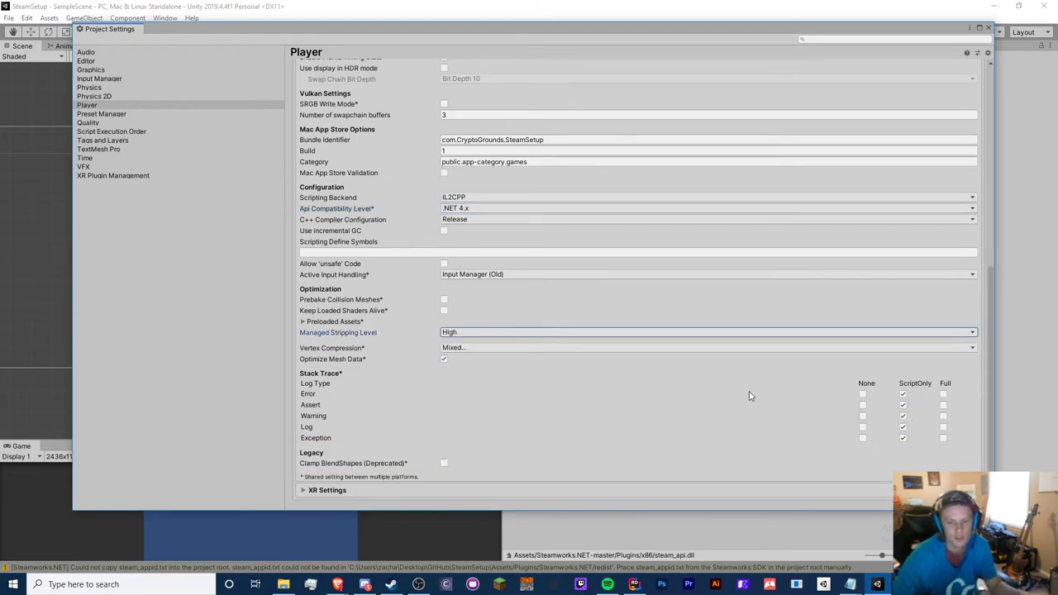
click(943, 394)
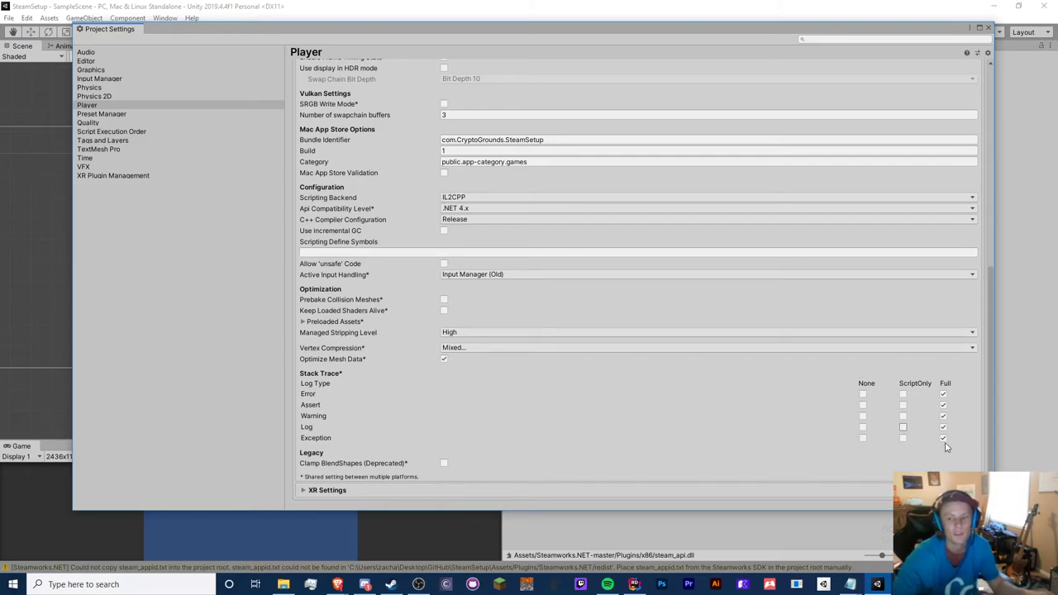
mouse_move(815, 33)
mouse_down()
mouse_move(561, 92)
mouse_move(693, 50)
mouse_move(807, 45)
mouse_up()
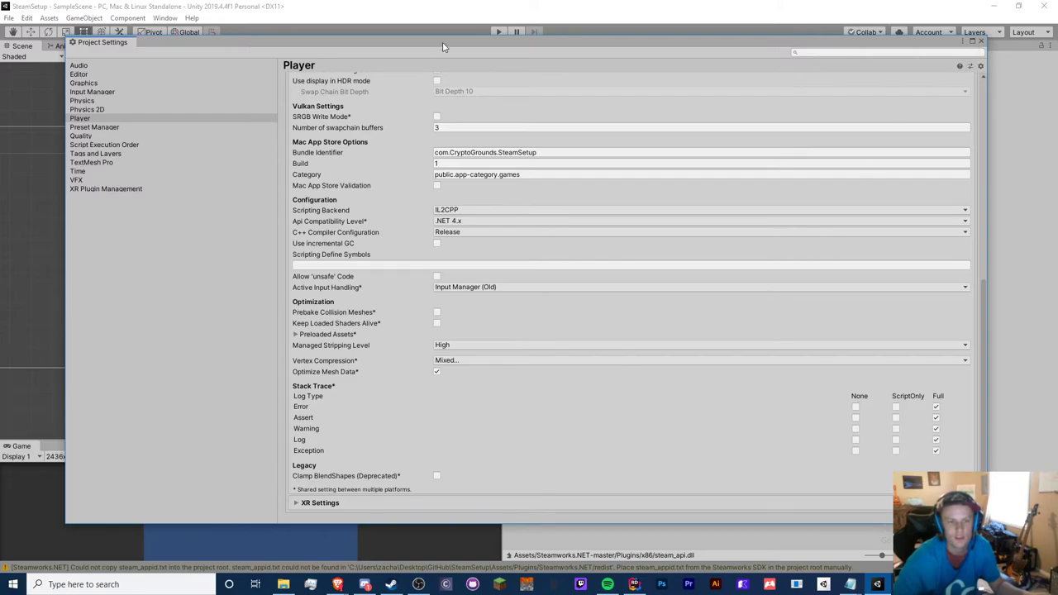
key(super+Tab)
key(Escape)
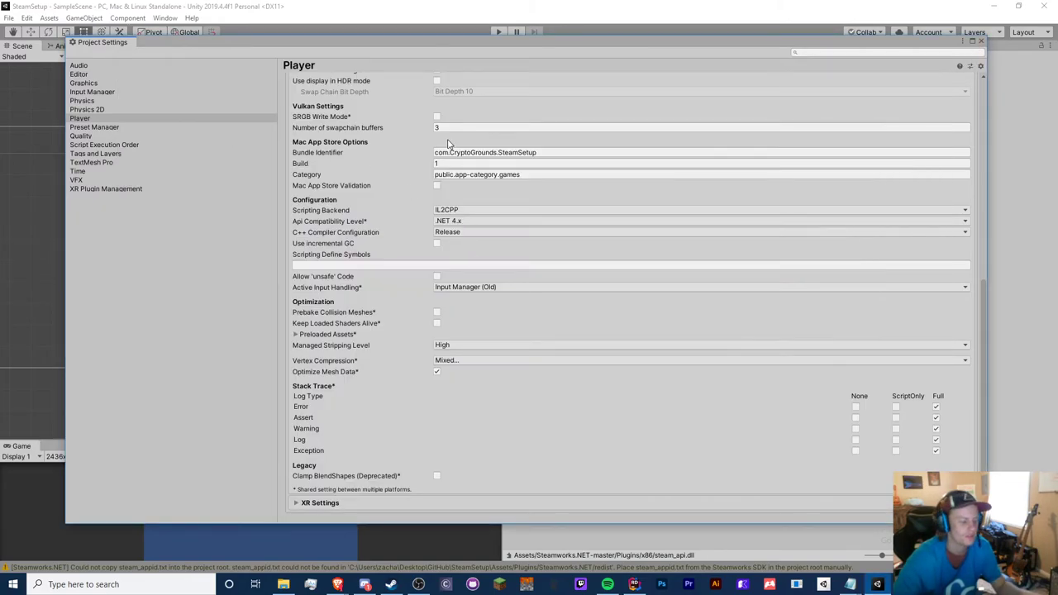
Close Project Settings, start the Windows build, and create a BUILDS folder in the project
click(981, 42)
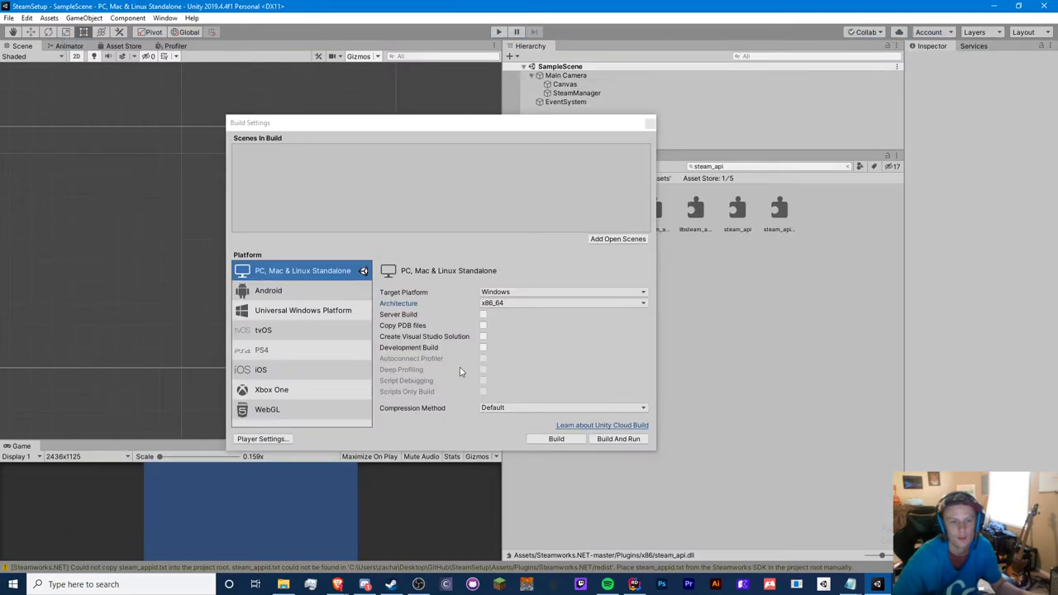
click(555, 439)
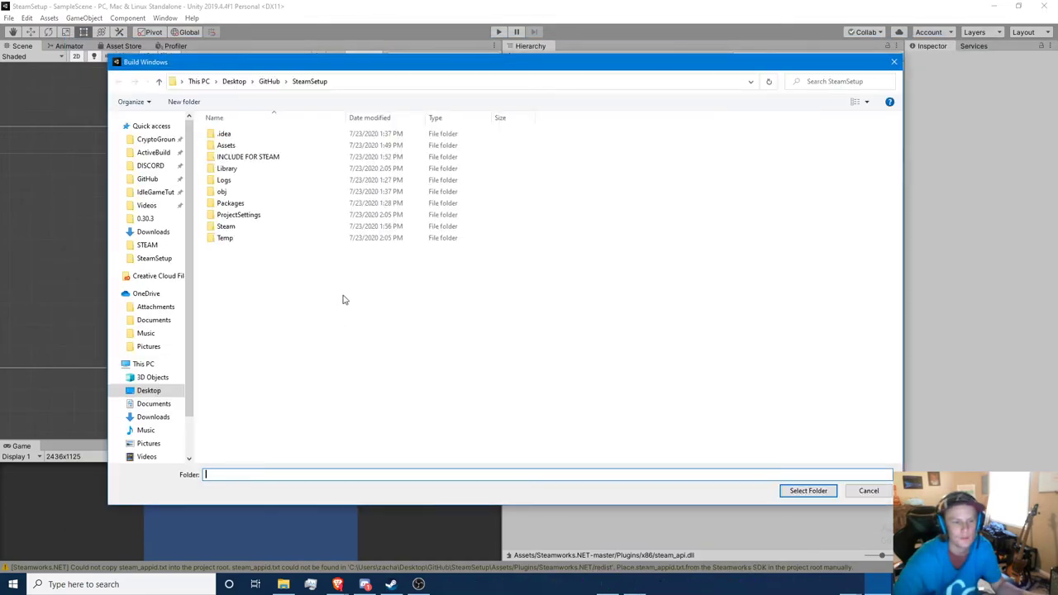
right_click(259, 311)
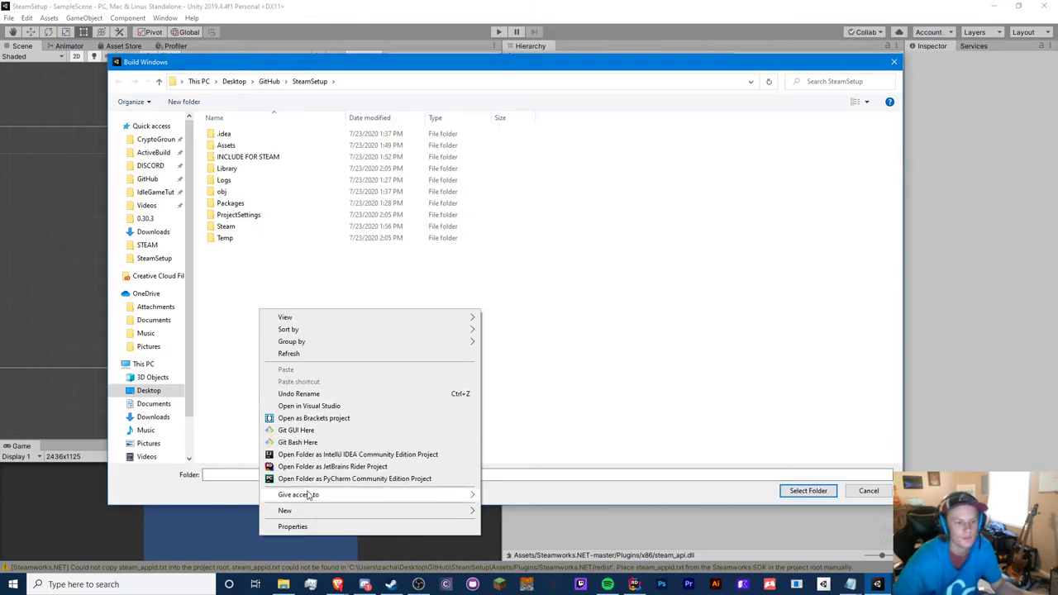
click(500, 511)
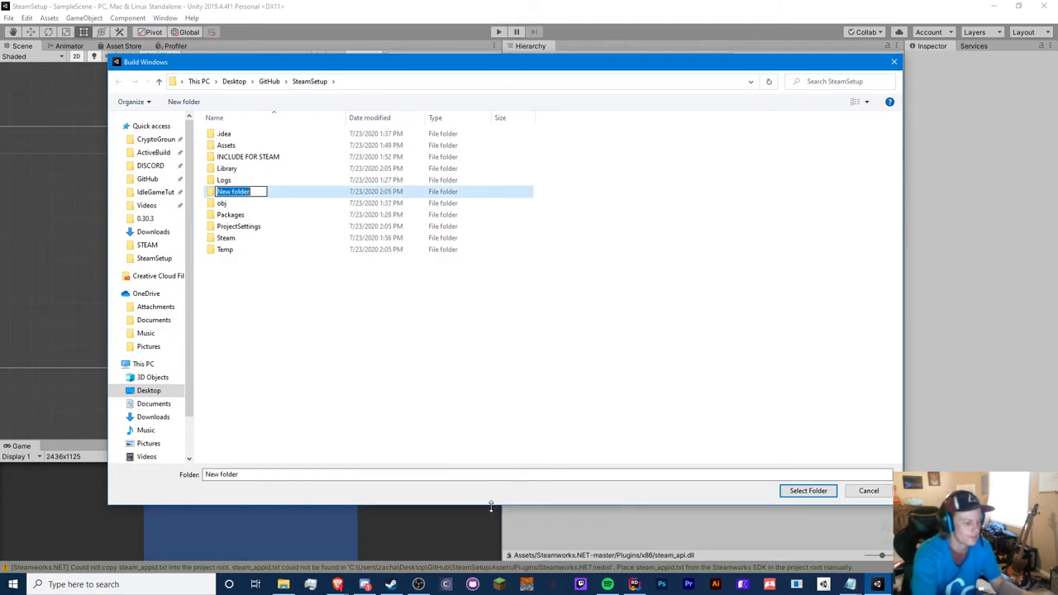
text(BUILDS)
key(Return)
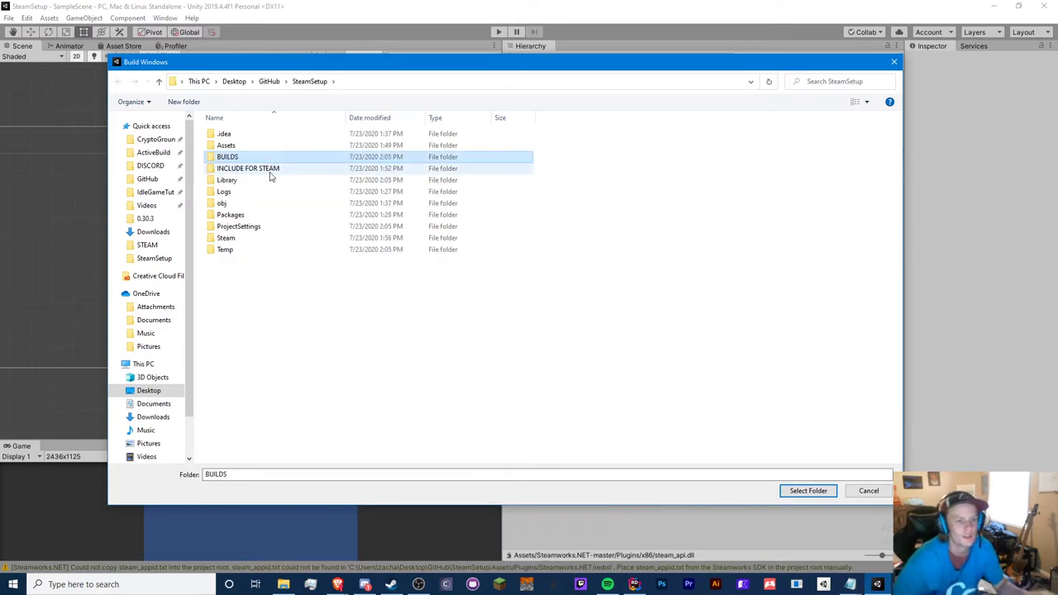
Create a 1.0 Test folder inside BUILDS and choose it as the build destination
double_click(254, 158)
right_click(255, 158)
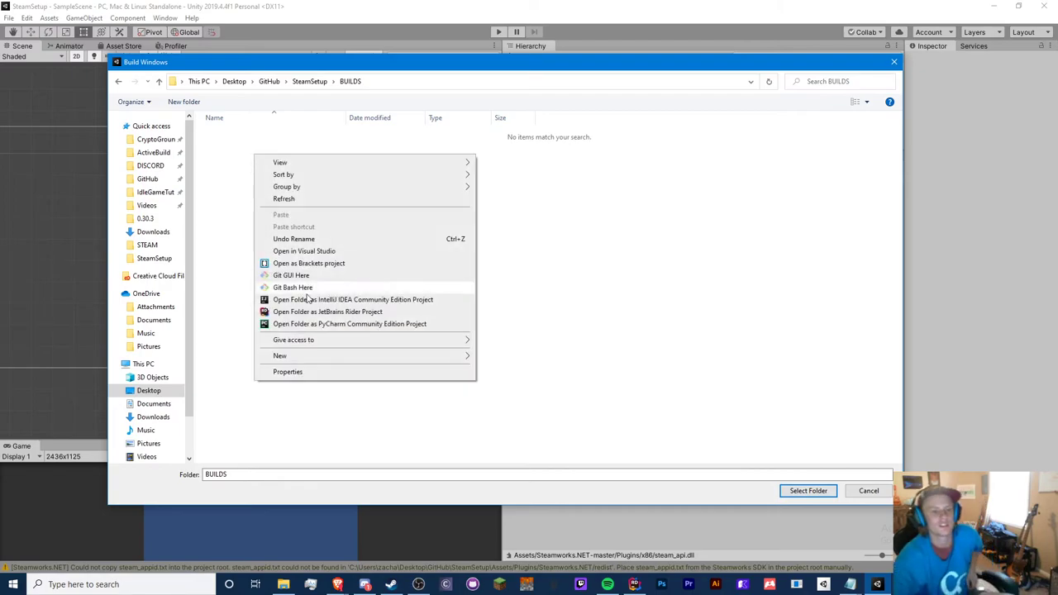
mouse_move(317, 357)
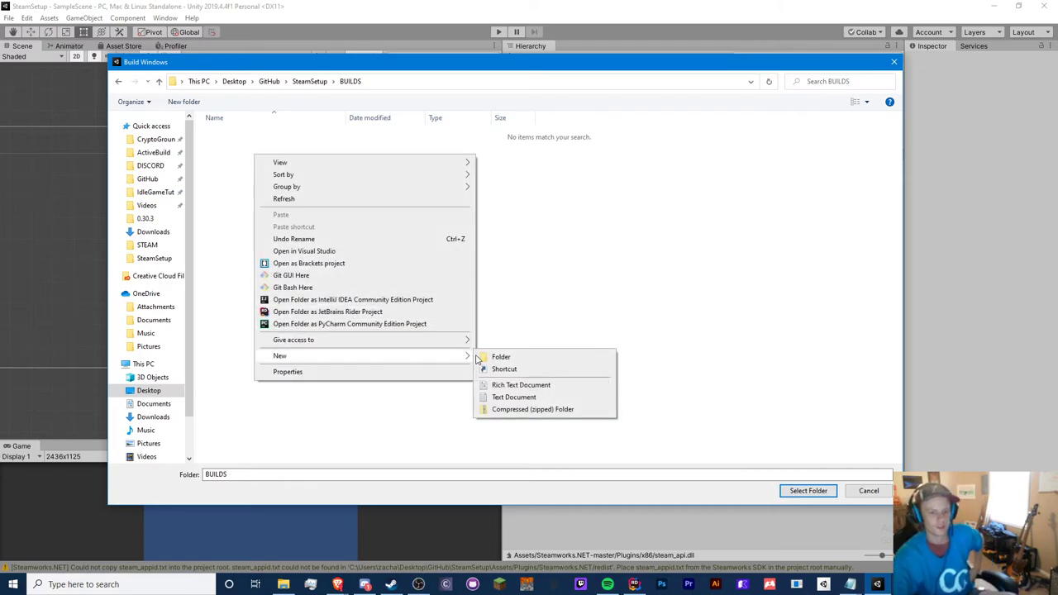
click(483, 358)
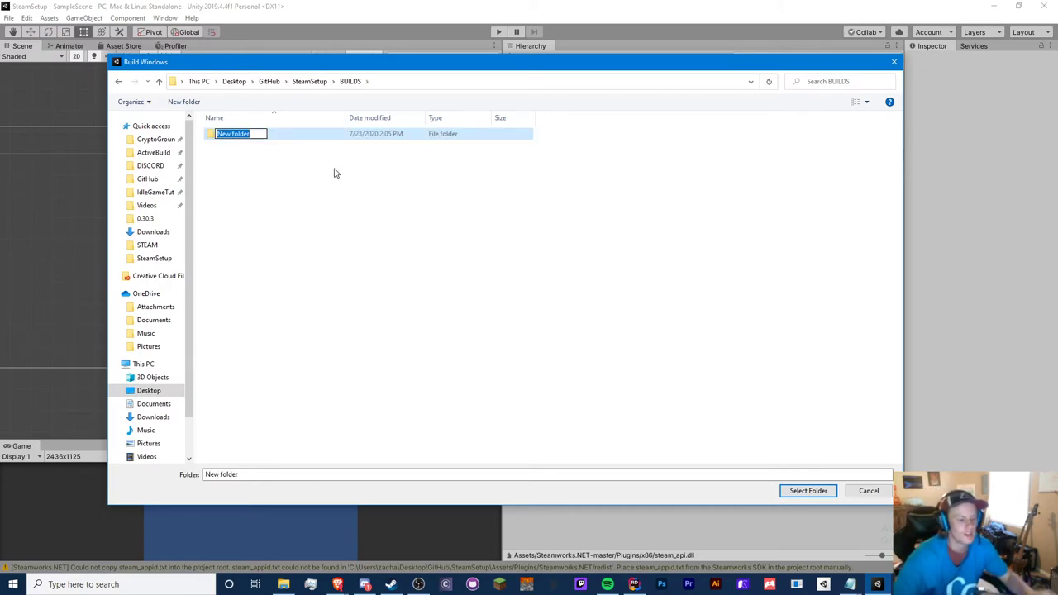
key(BackSpace)
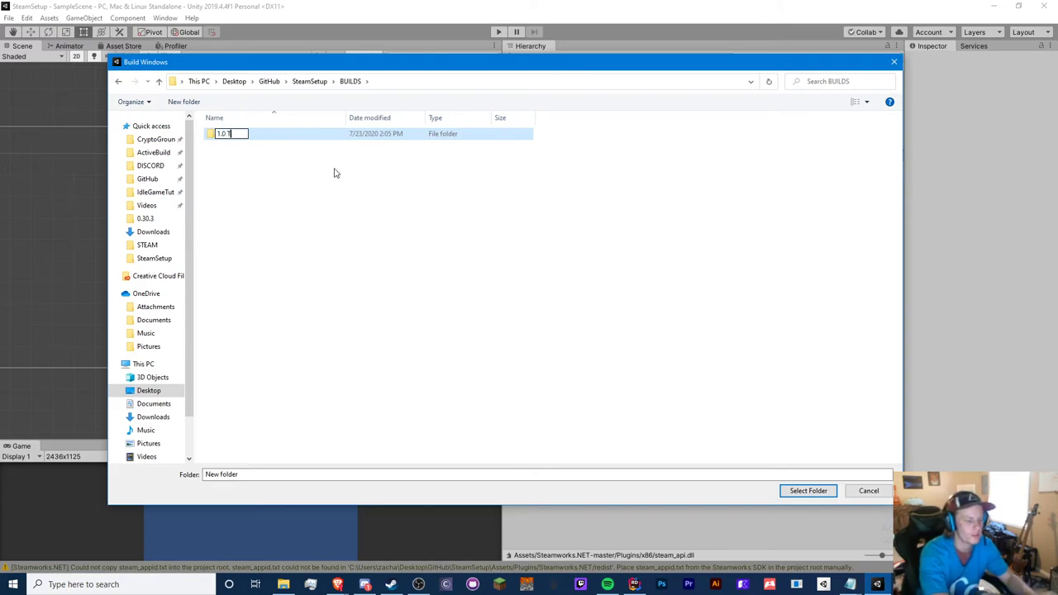
text(1.0 Test)
key(Return)
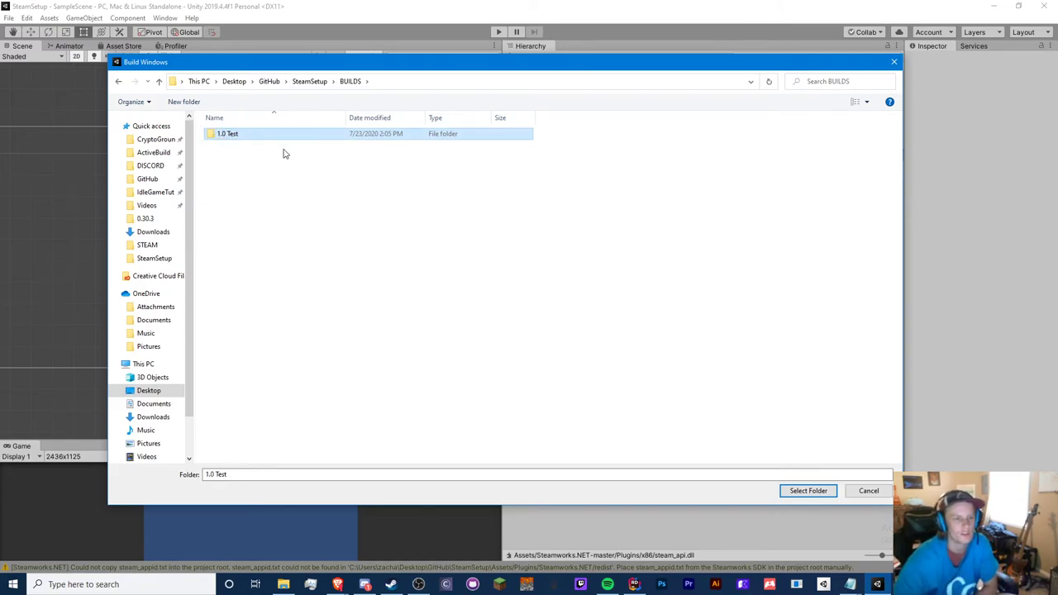
click(808, 491)
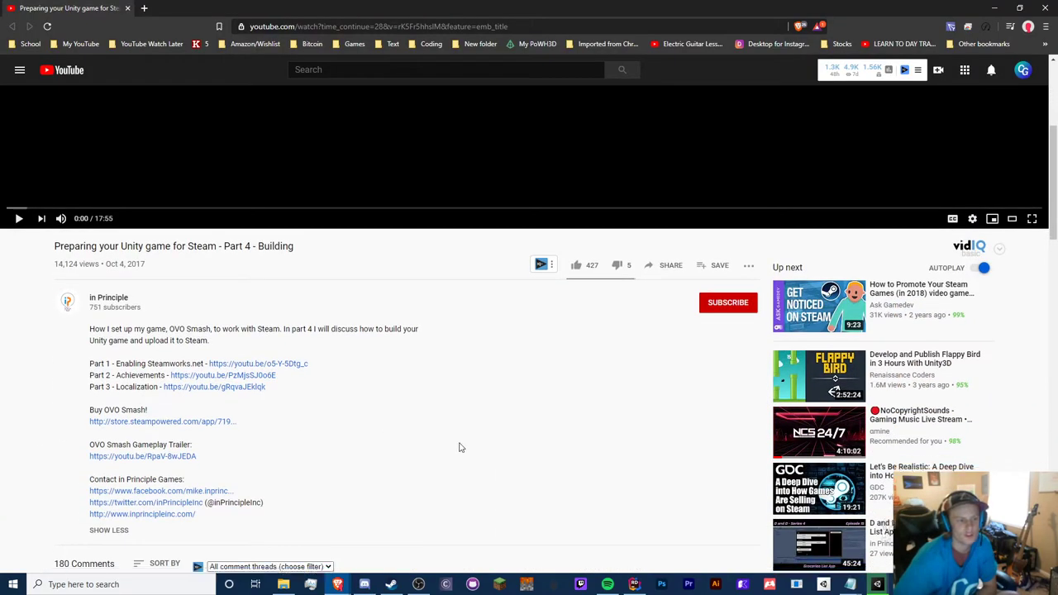
Give a thumbs-up to the 'Preparing your Unity game for Steam - Part 4 - Building' tutorial
scroll(461, 447, down, 1)
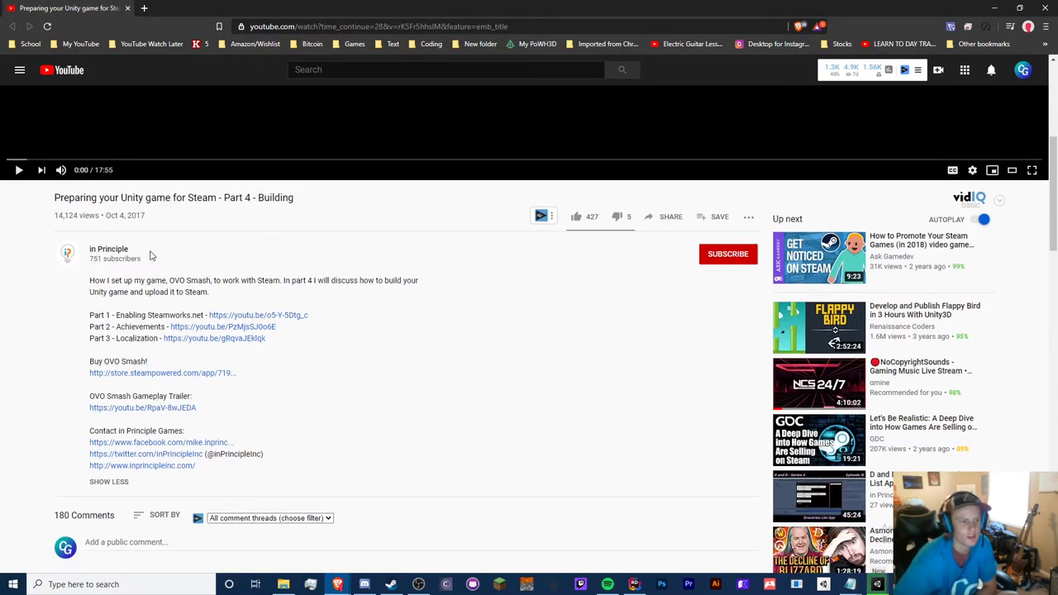
drag(150, 256, 84, 256)
scroll(347, 413, up, 2)
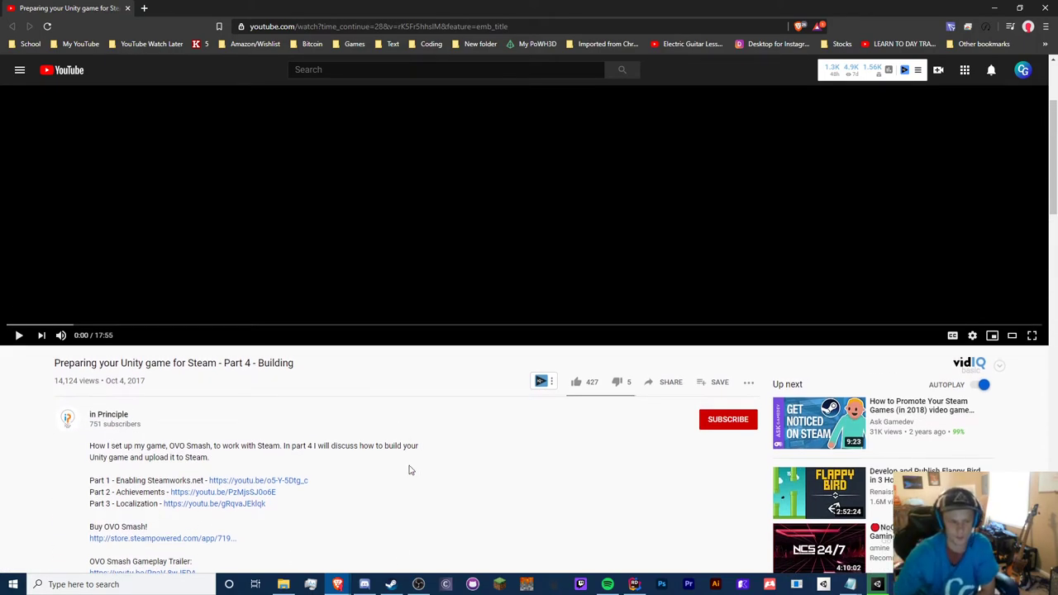
drag(296, 364, 67, 358)
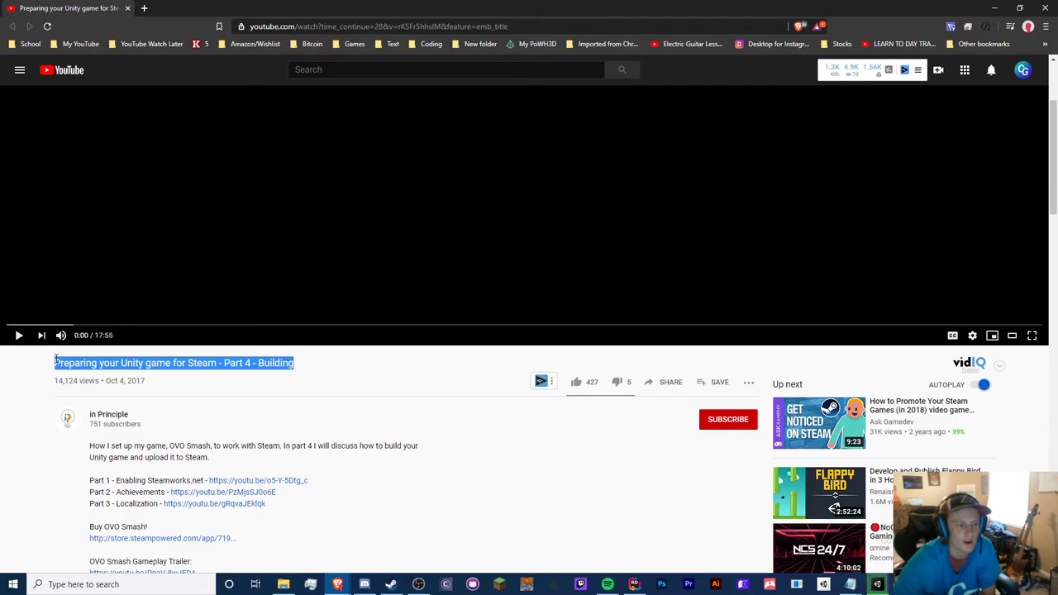
click(347, 406)
scroll(383, 465, down, 3)
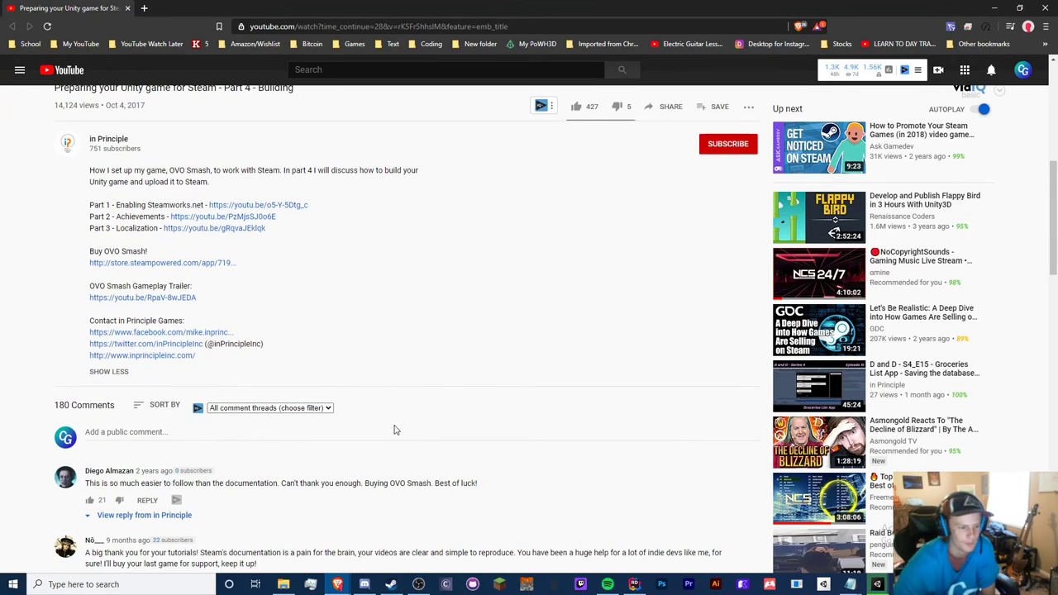
scroll(395, 417, down, 3)
scroll(351, 368, up, 7)
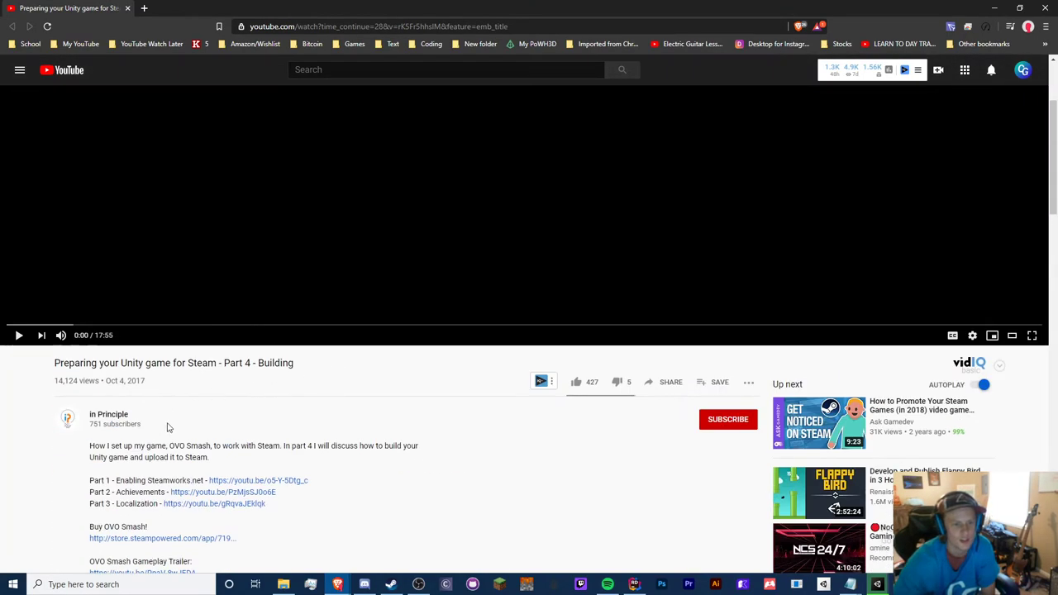
click(576, 382)
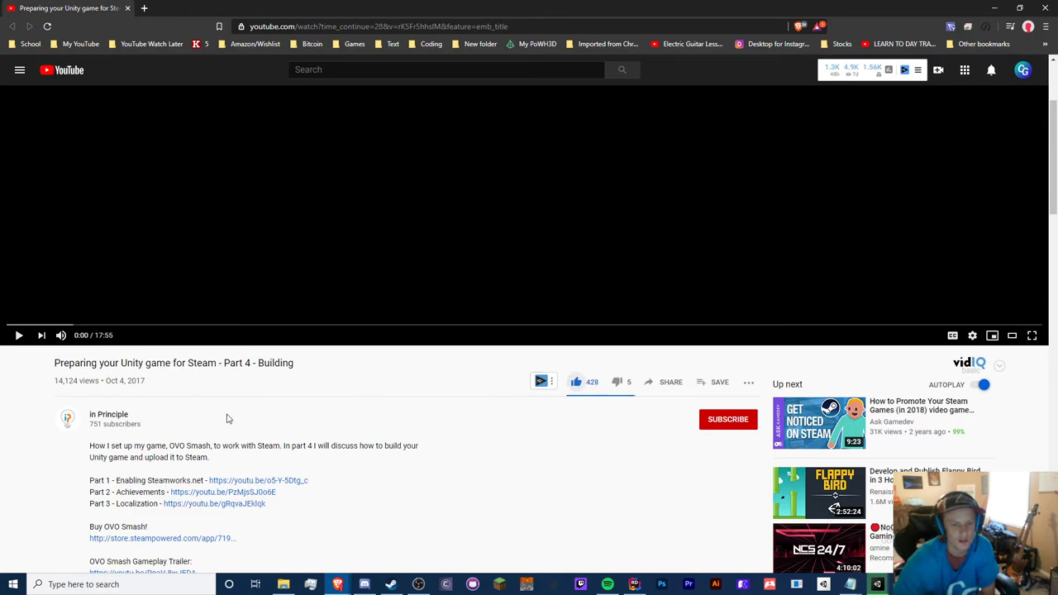
drag(191, 423, 91, 412)
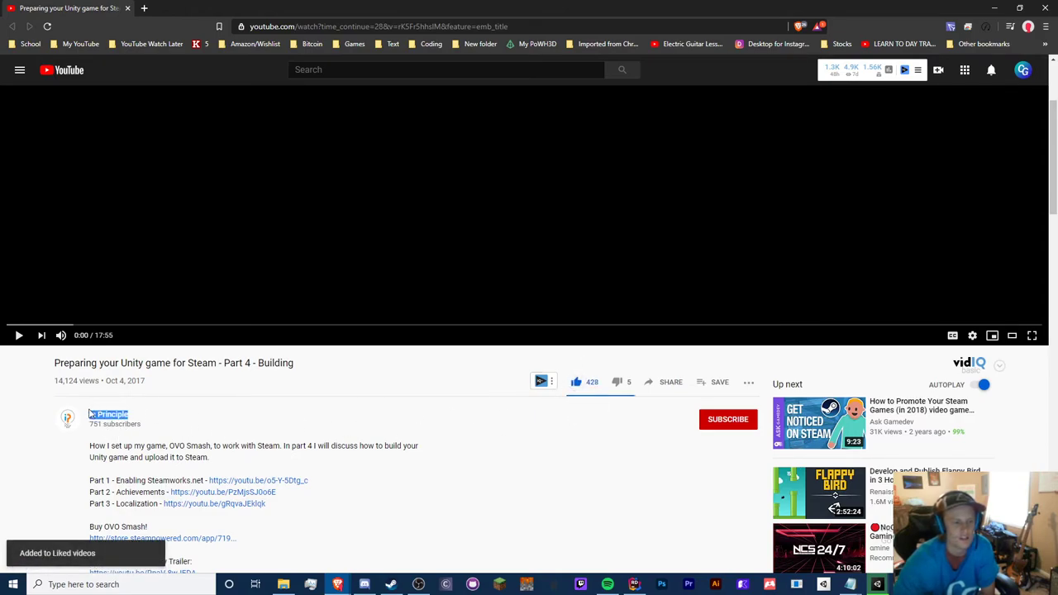
click(248, 409)
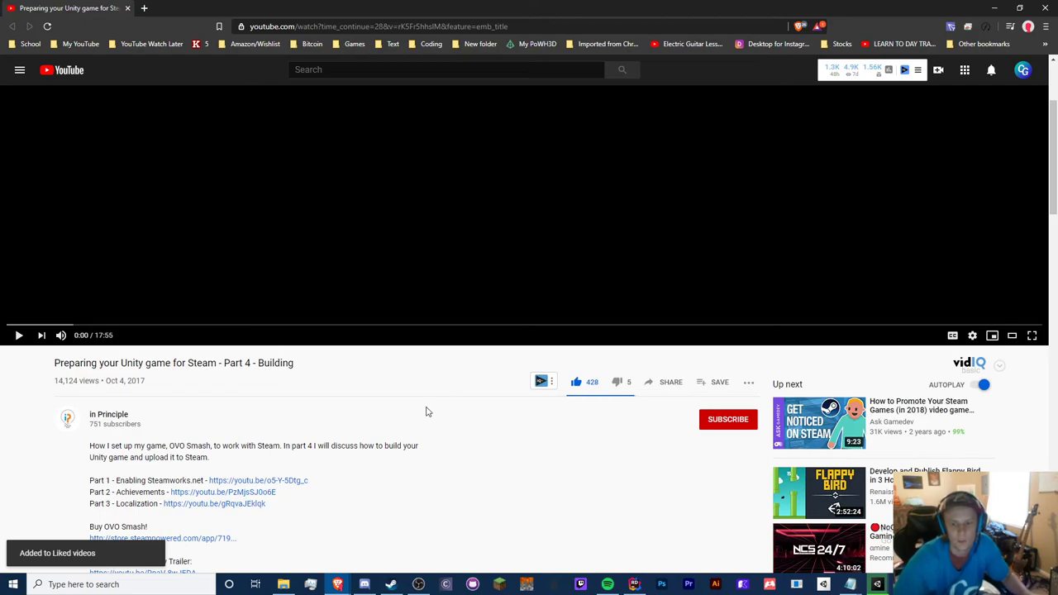
key(alt+Tab)
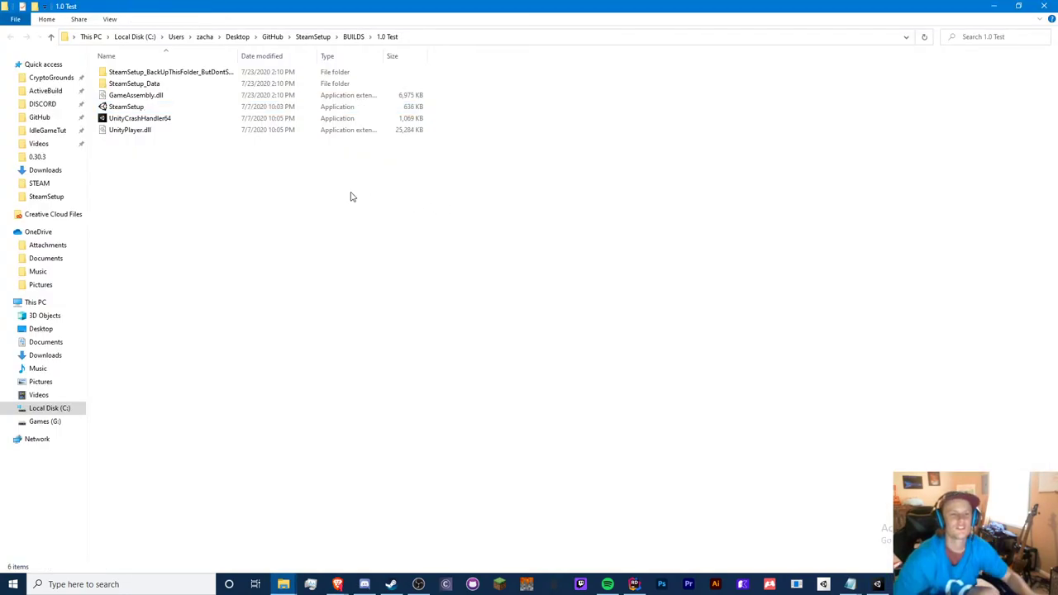
Maximize the 1.0 Test folder and check the SteamSetup_Data, SteamSetup and UnityPlayer.dll items
mouse_move(610, 10)
mouse_down()
mouse_move(590, 220)
mouse_move(611, 4)
mouse_up()
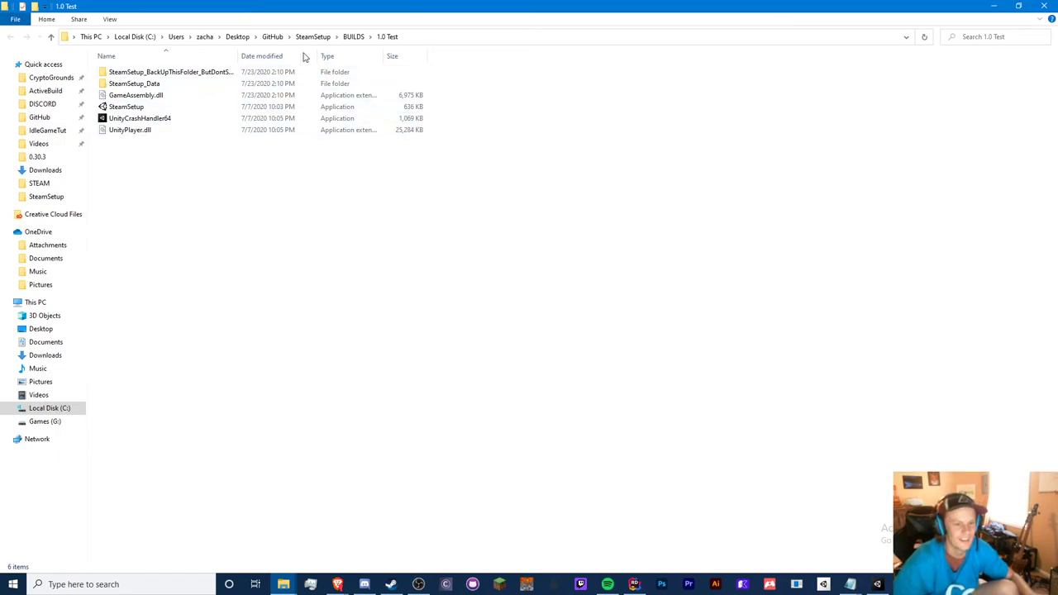
click(181, 130)
click(185, 111)
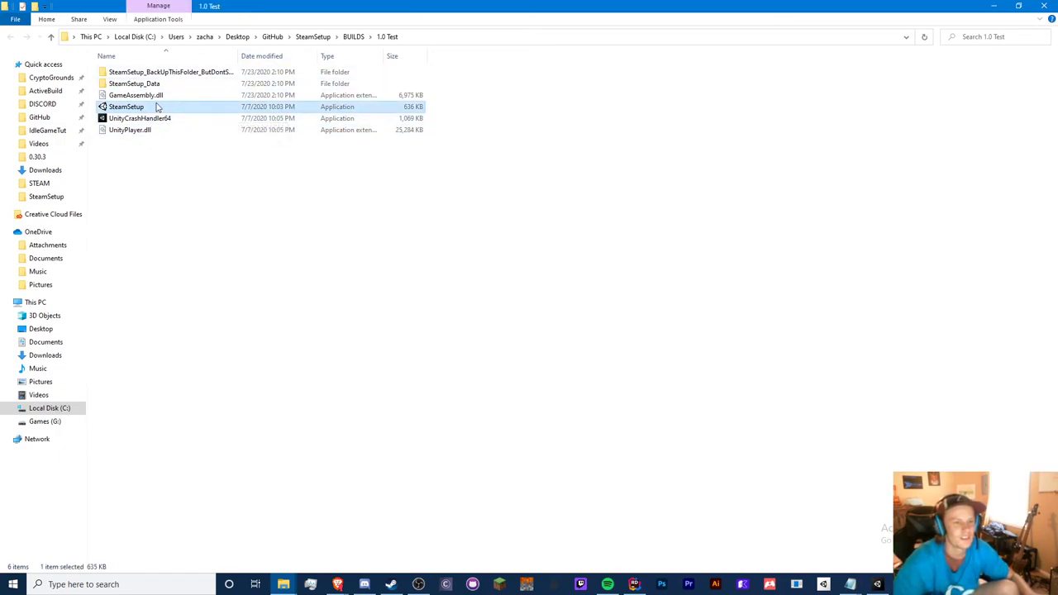
click(155, 85)
click(157, 130)
click(142, 141)
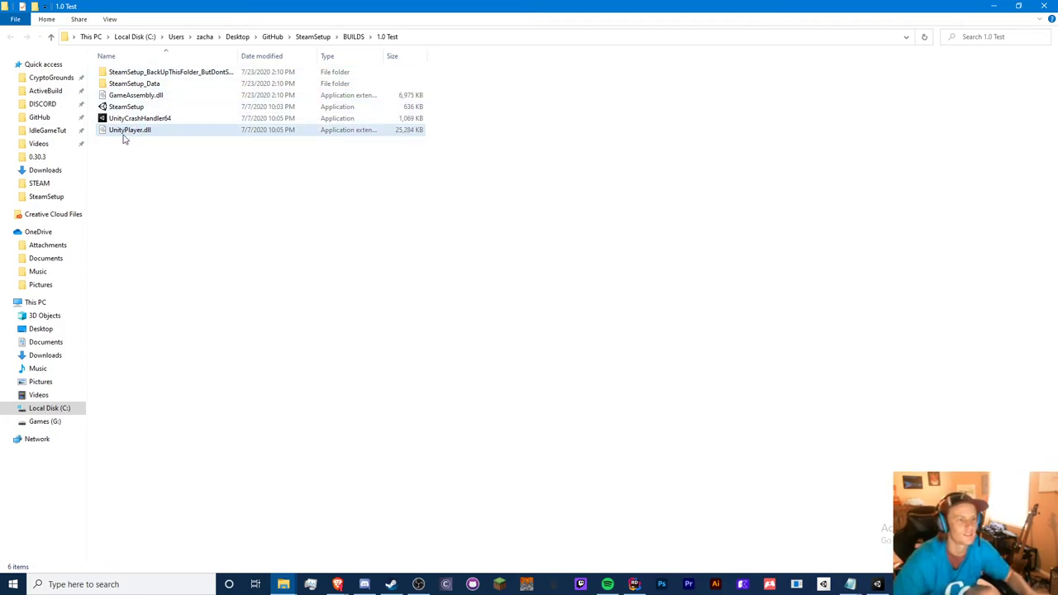
Marquee-select the five build items from SteamSetup_Data to UnityPlayer.dll, excluding BackUpThisFolder
click(141, 85)
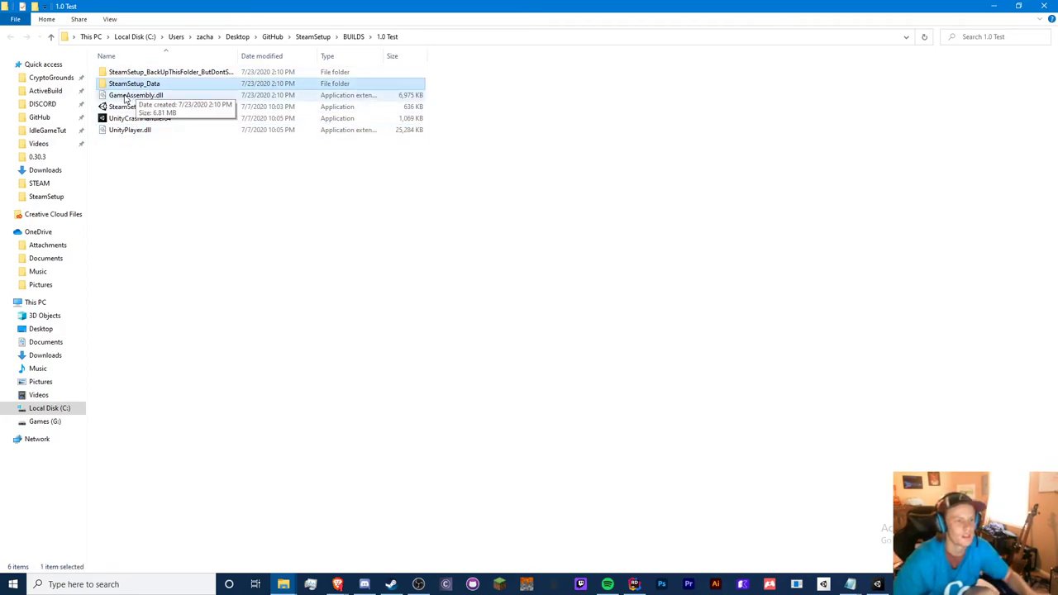
click(130, 96)
click(119, 107)
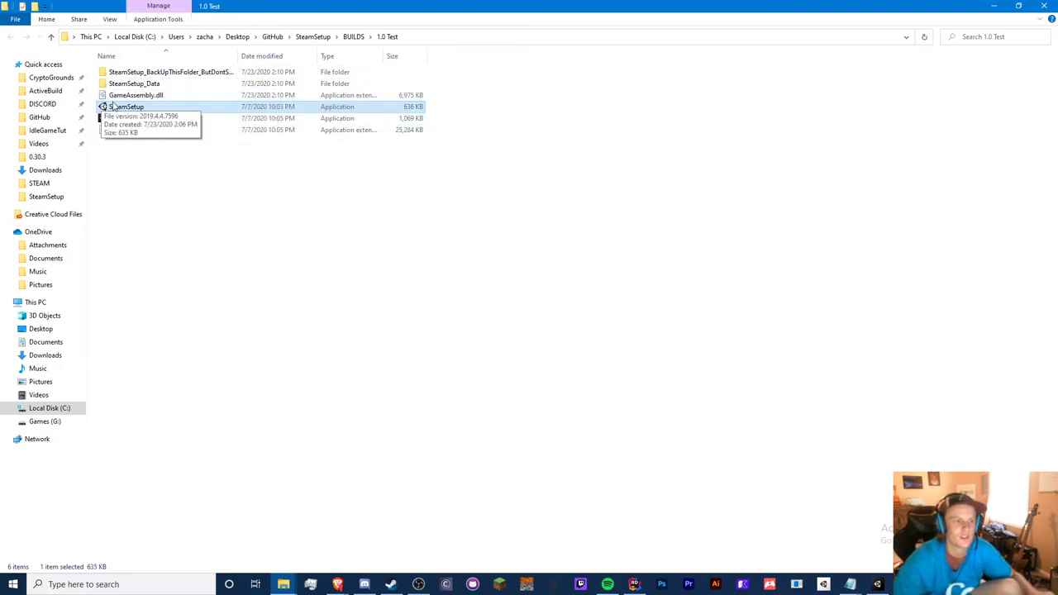
click(164, 168)
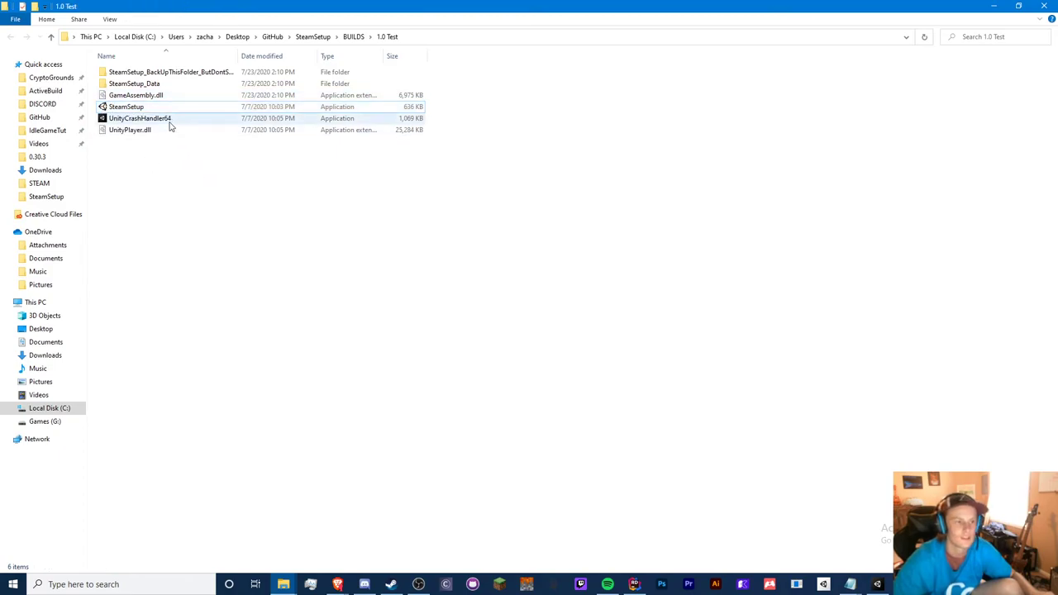
click(165, 121)
click(132, 130)
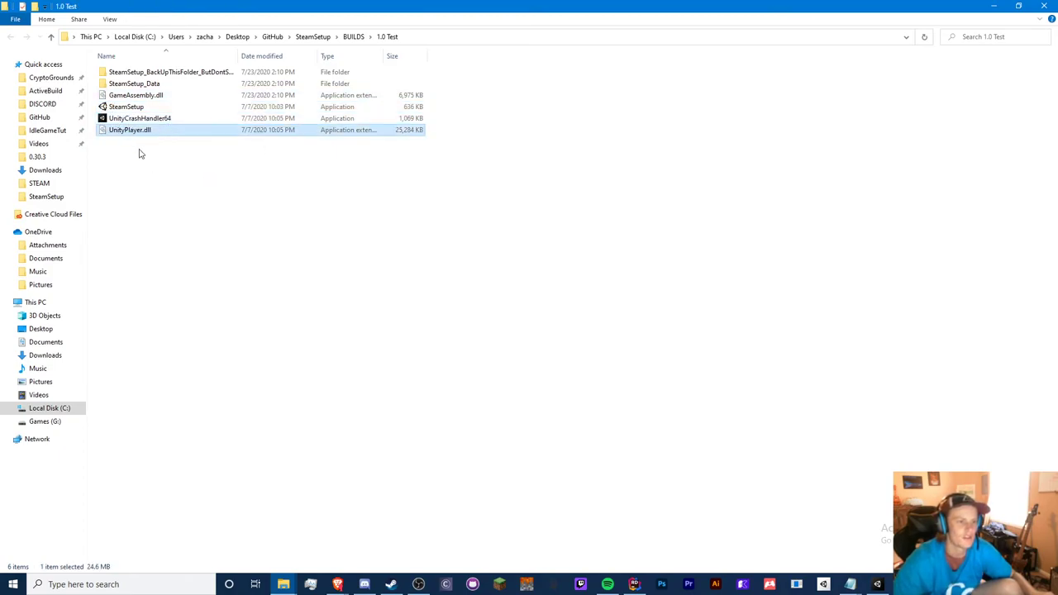
drag(153, 160, 174, 88)
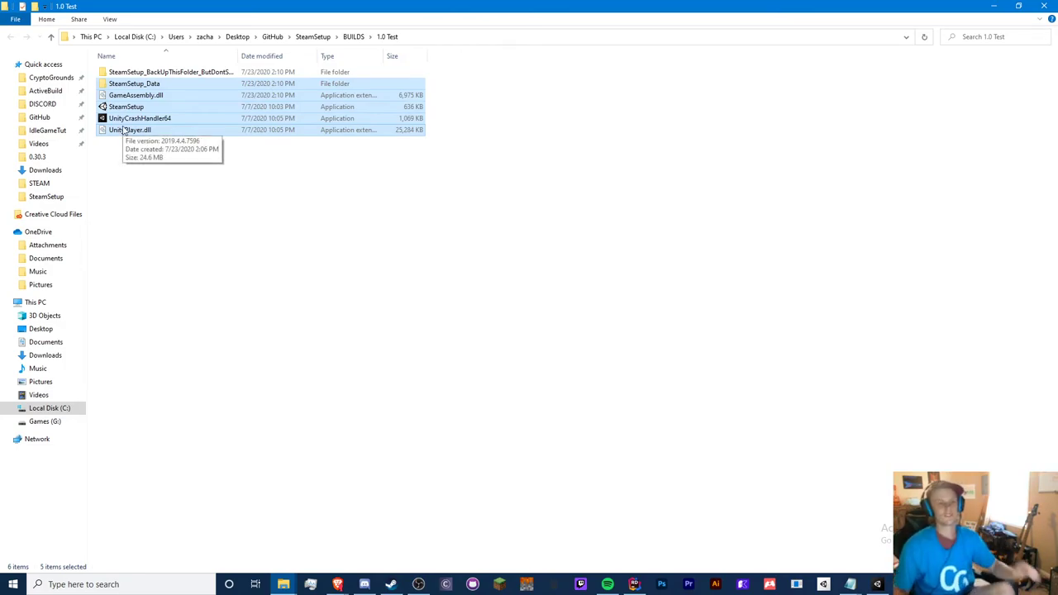
drag(173, 141, 156, 86)
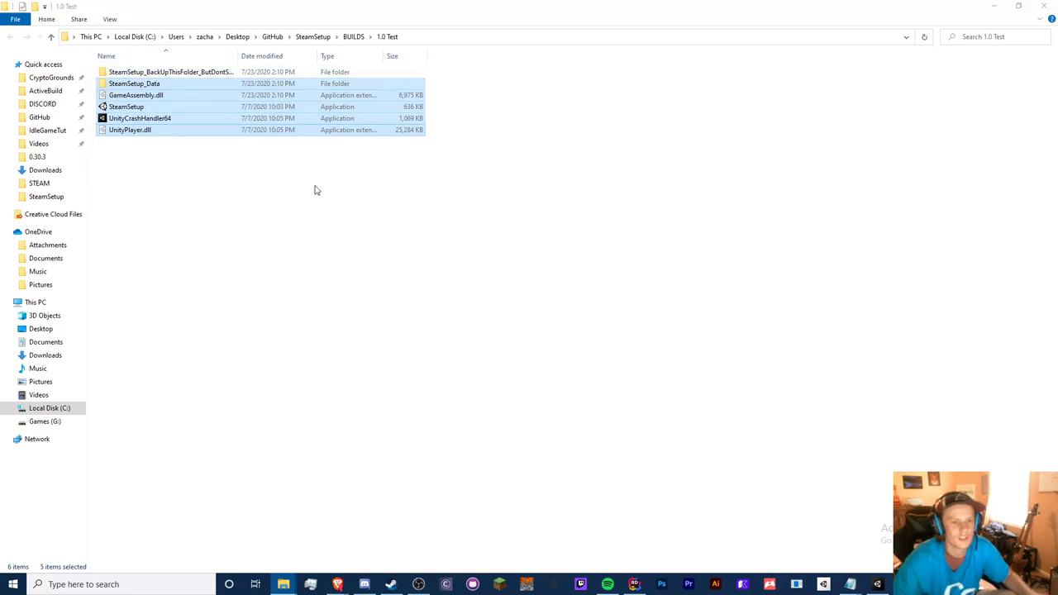
key(alt+Tab)
key(alt+Tab)
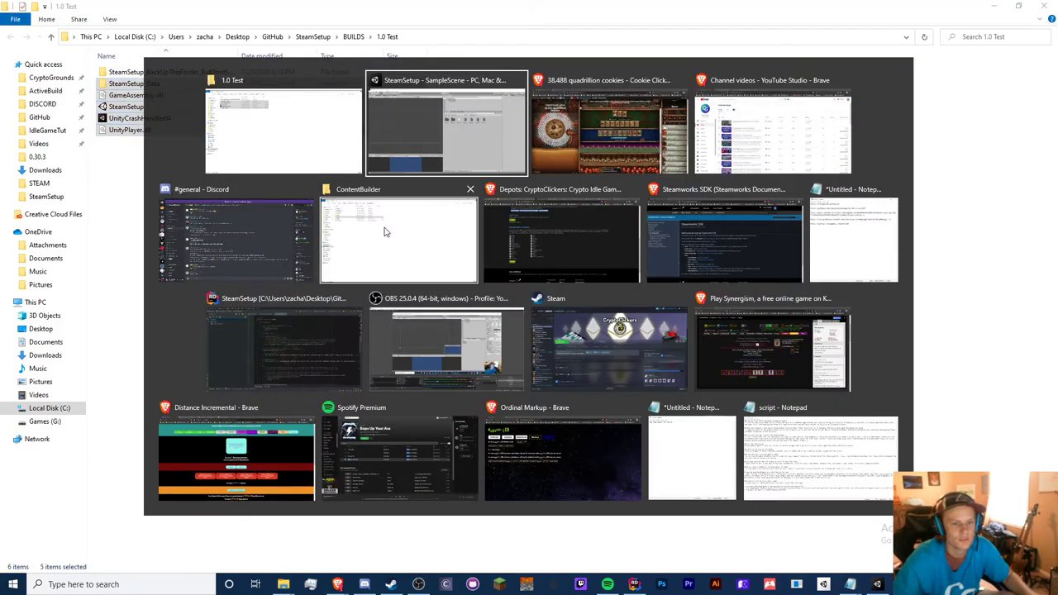
Paste the five build items into ContentBuilder's content\ActiveBuild folder
click(384, 232)
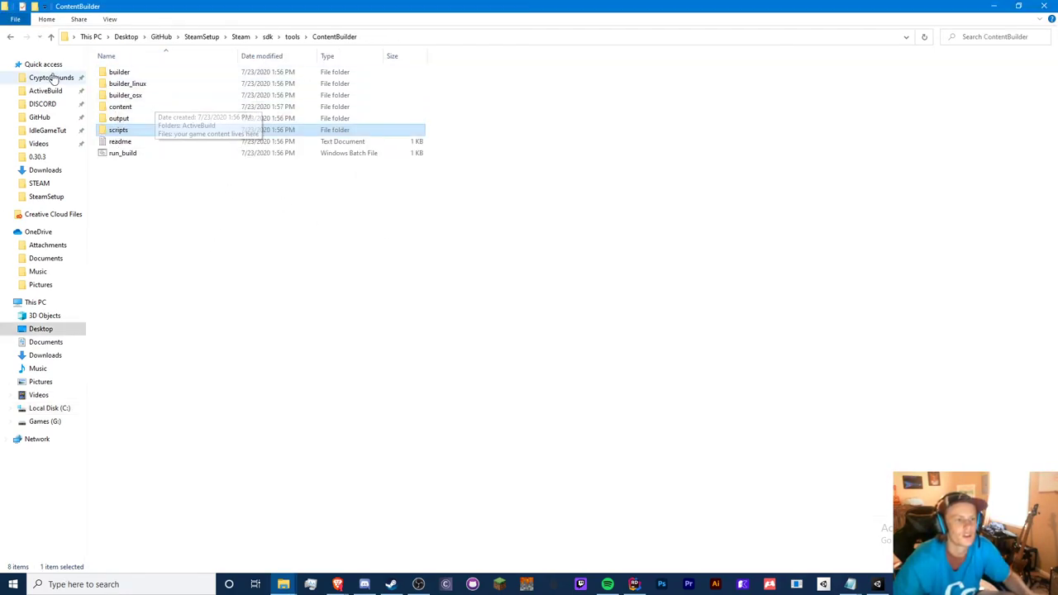
double_click(129, 107)
double_click(133, 72)
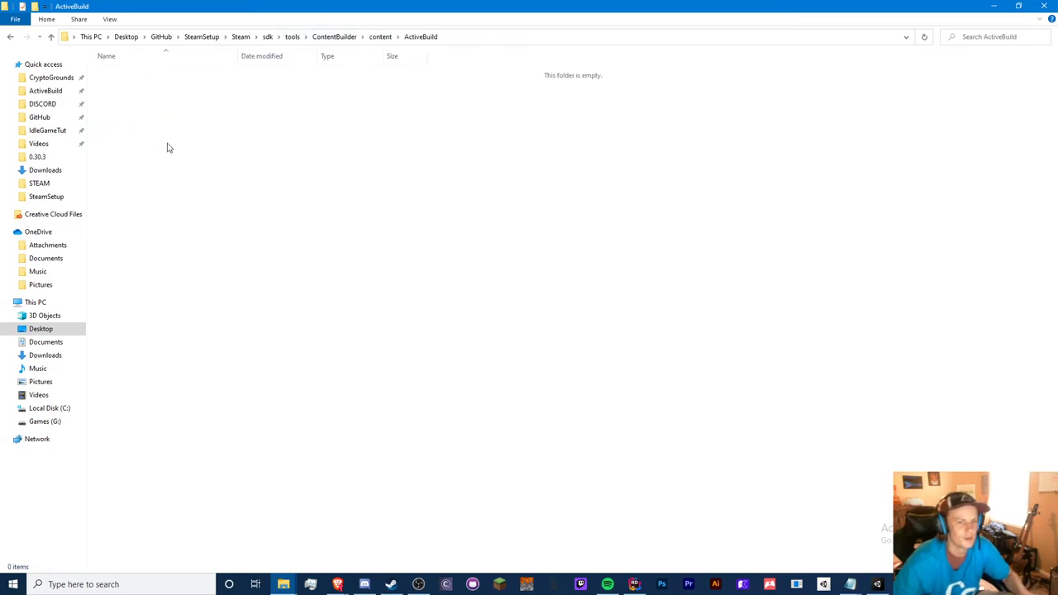
key(ctrl+v)
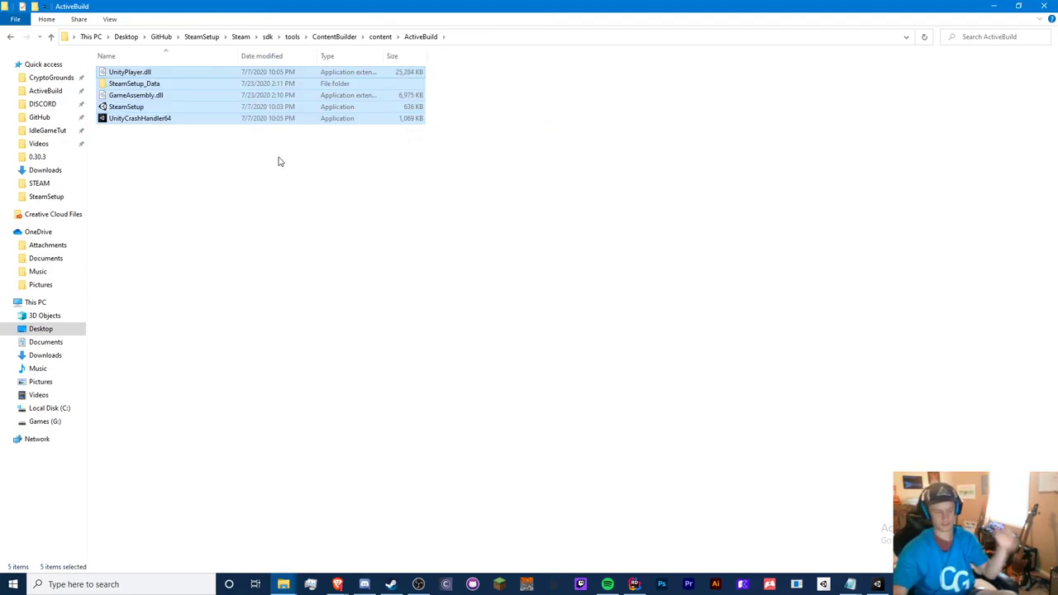
click(321, 210)
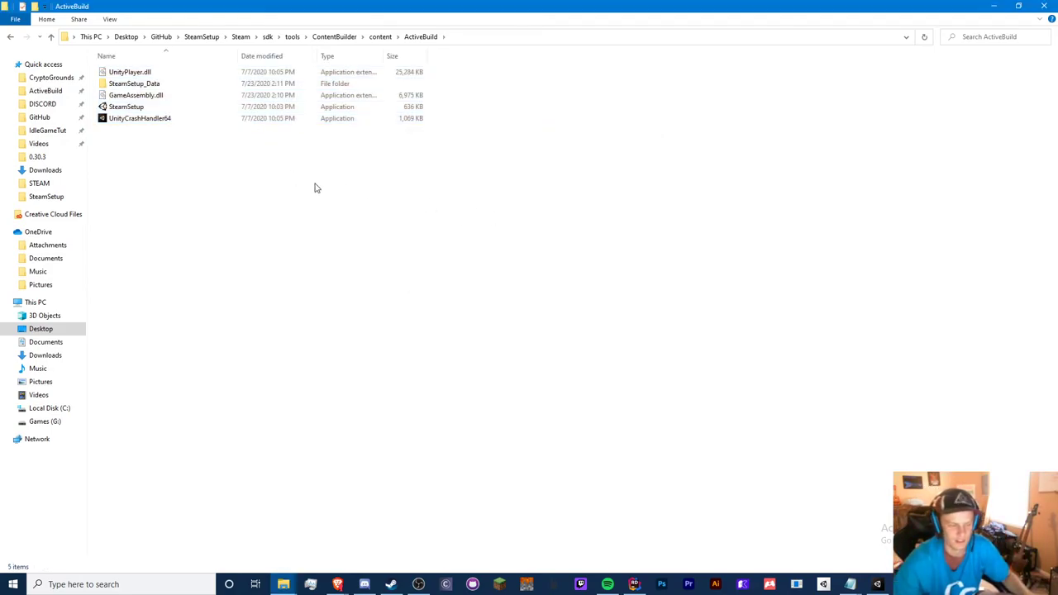
key(alt+Tab)
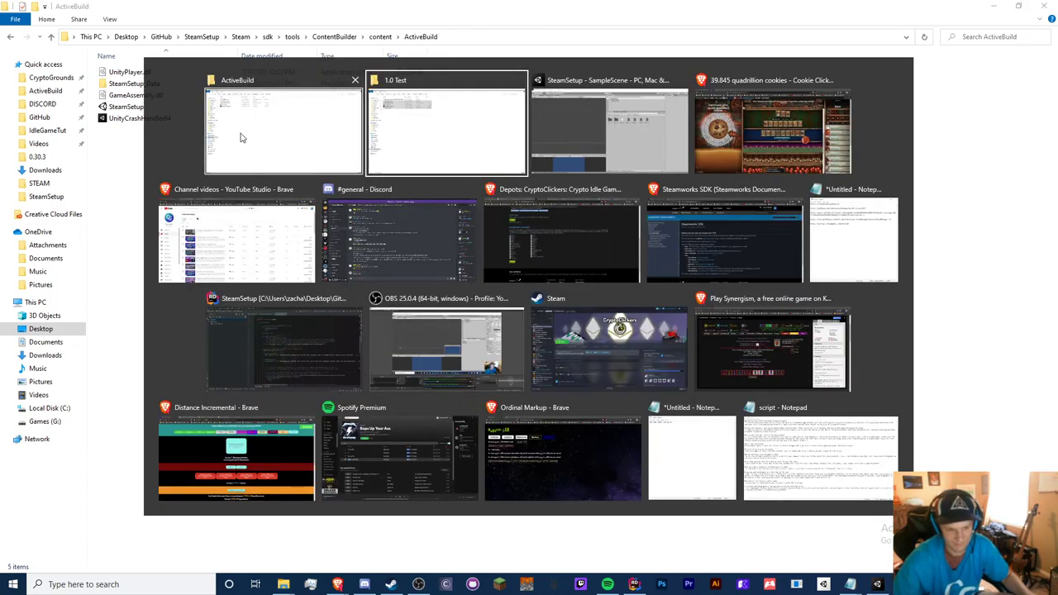
click(270, 123)
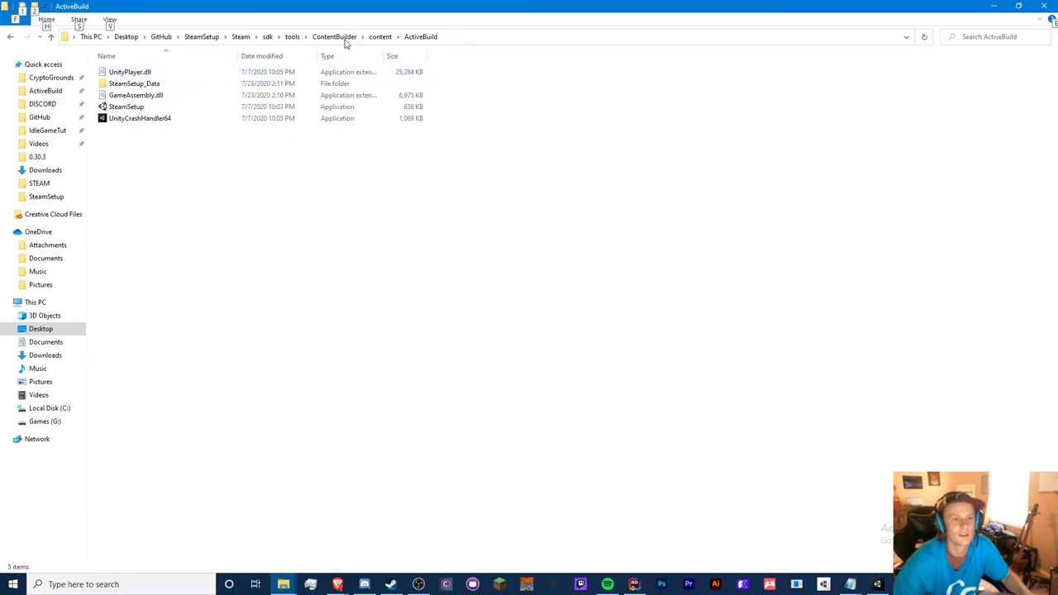
key(alt+Tab)
Copy the four Steam API files from the INCLUDE FOR STEAM folder into ActiveBuild
key(alt)
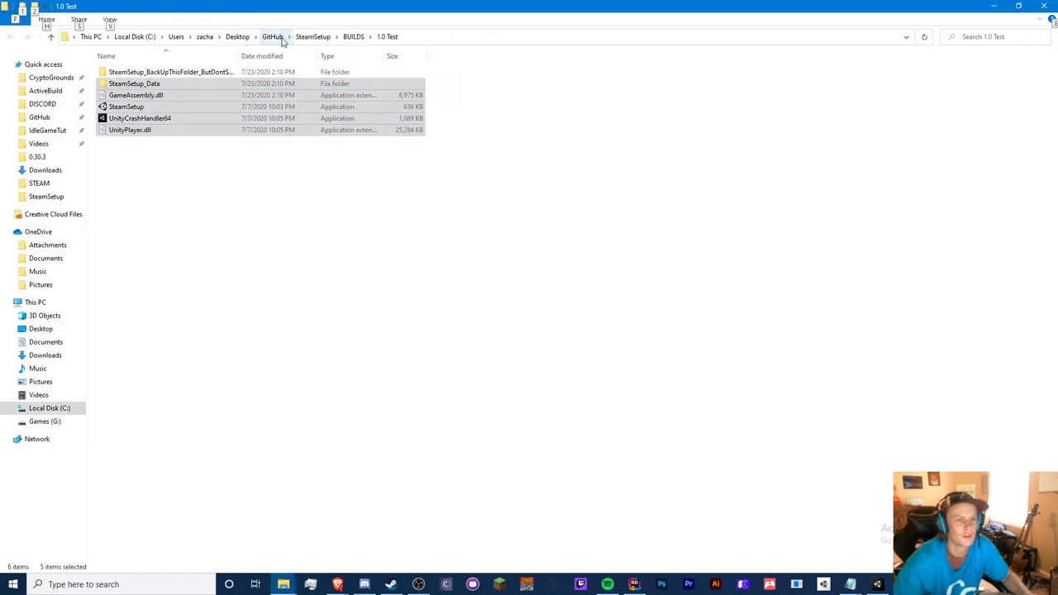
click(312, 36)
double_click(124, 105)
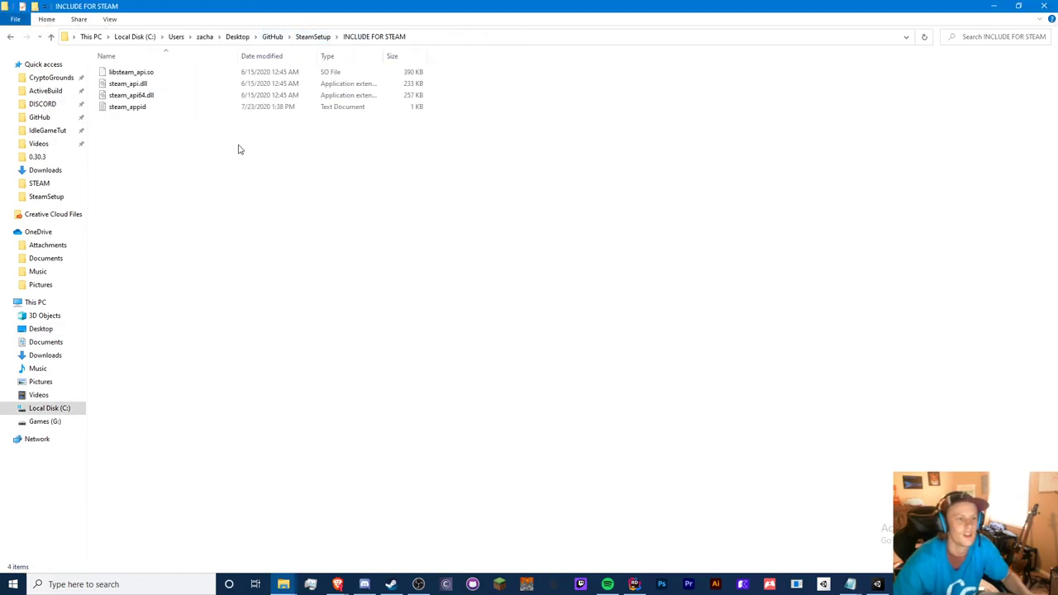
drag(239, 145, 165, 73)
key(alt+Tab)
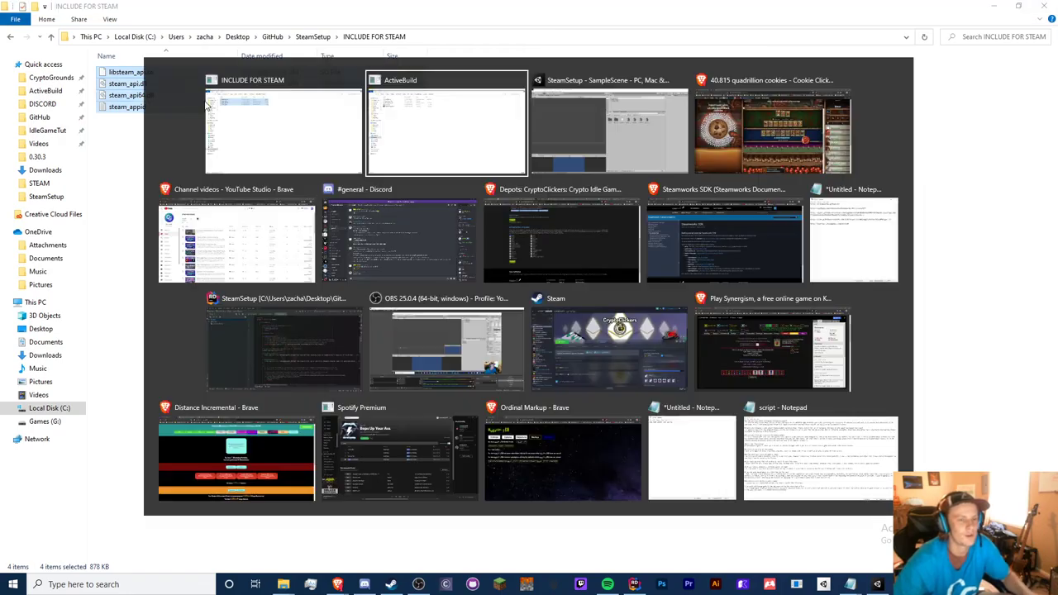
key(ctrl+v)
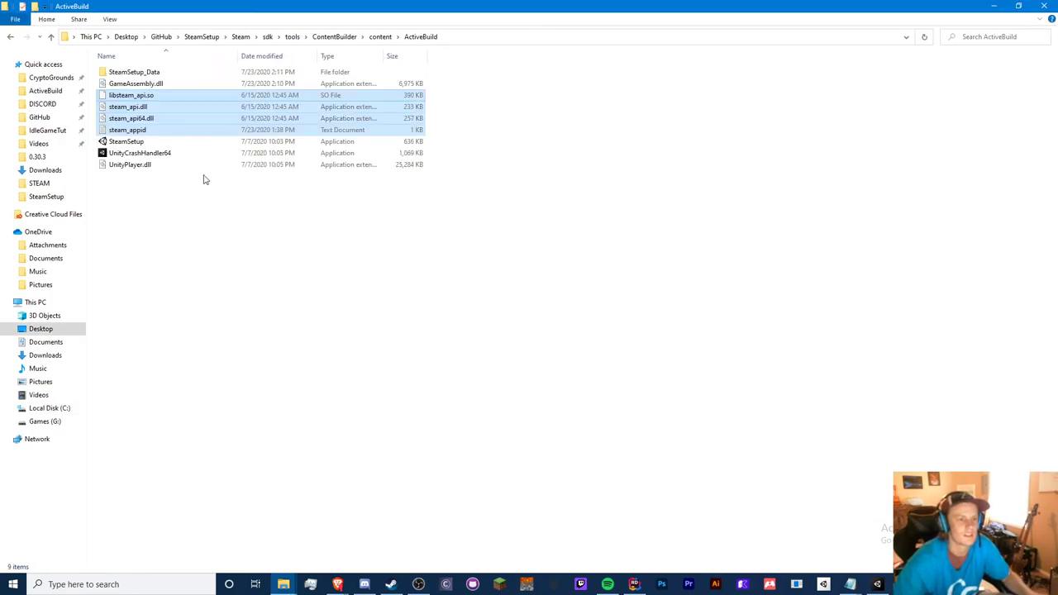
click(205, 187)
Review the nine ActiveBuild items, telling the build files apart from the Steam API files
drag(241, 228, 152, 73)
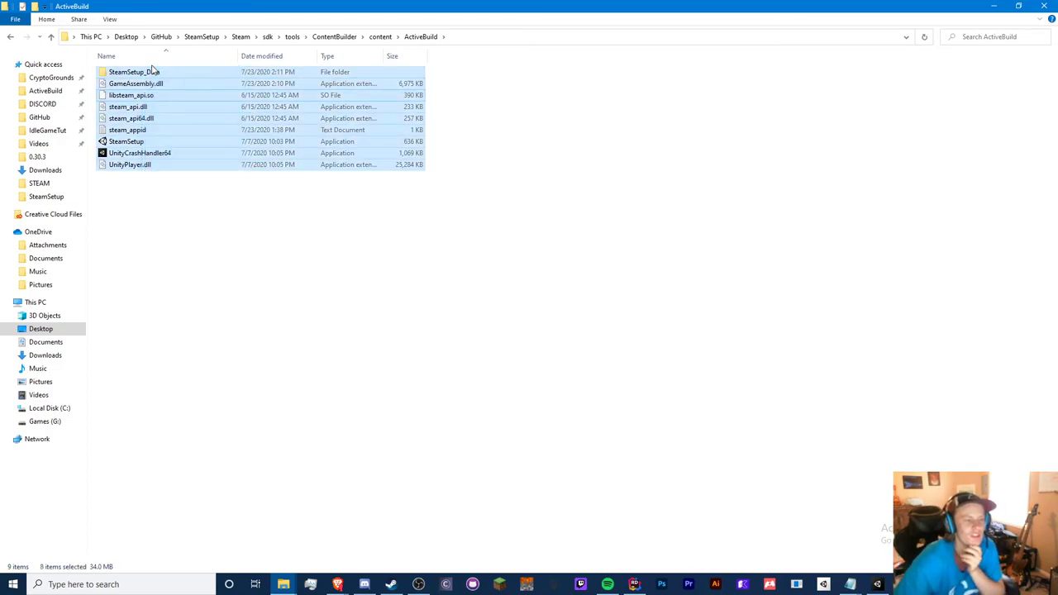
click(178, 233)
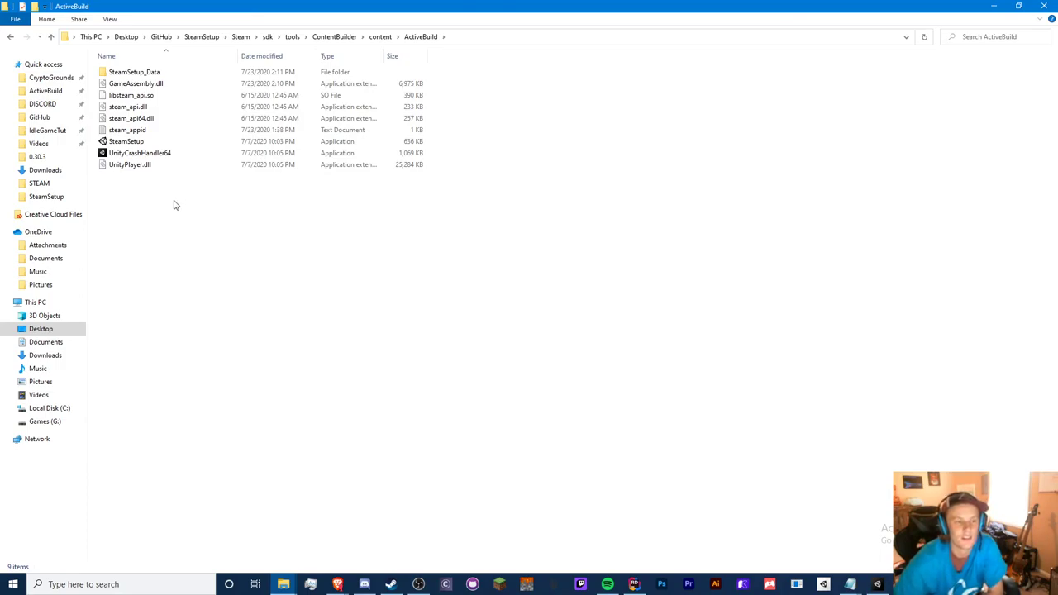
drag(177, 205, 145, 140)
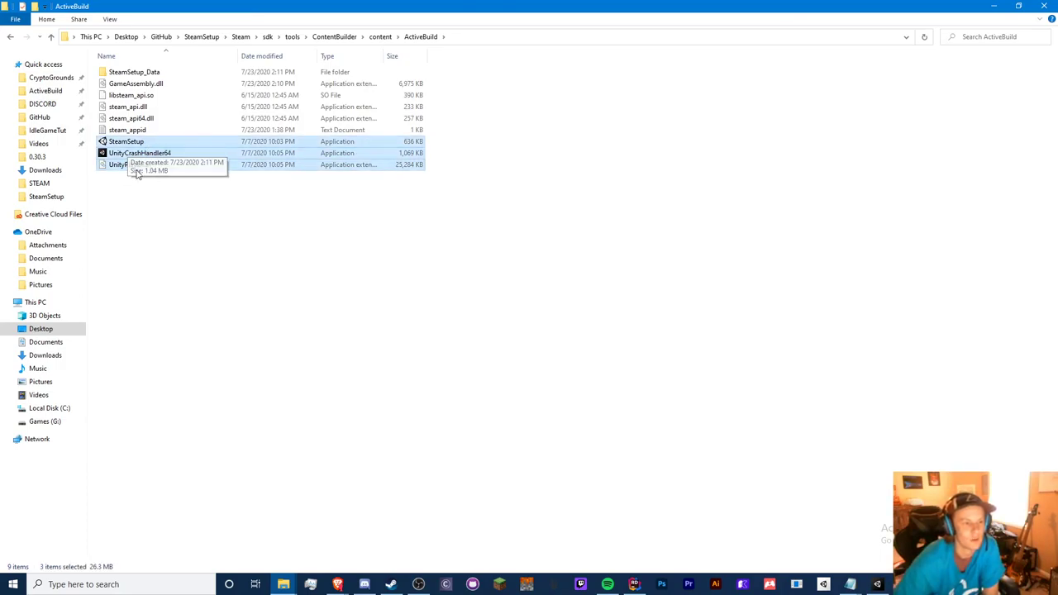
drag(188, 88, 190, 76)
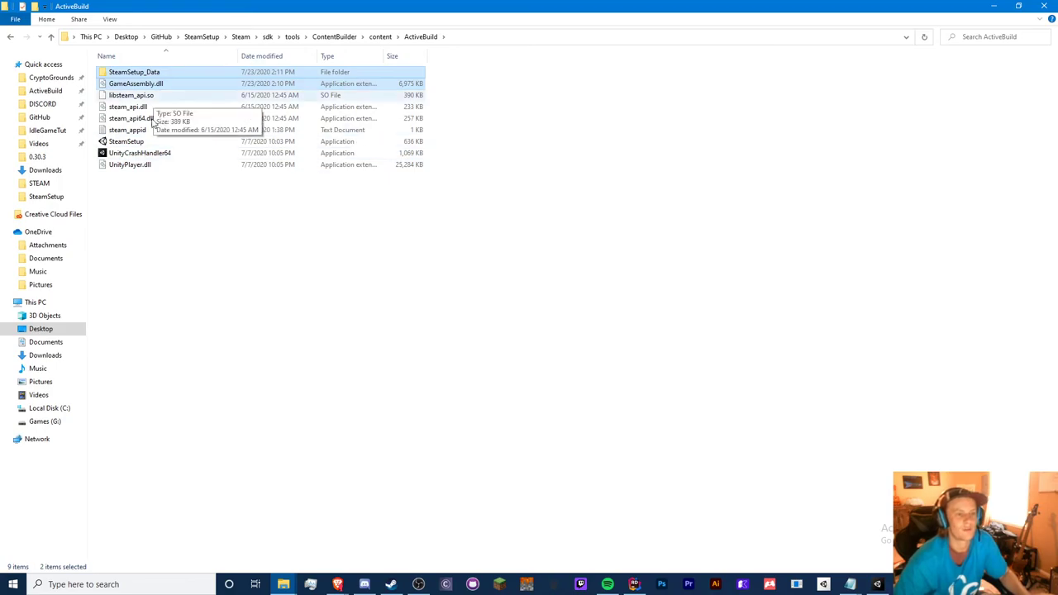
click(286, 233)
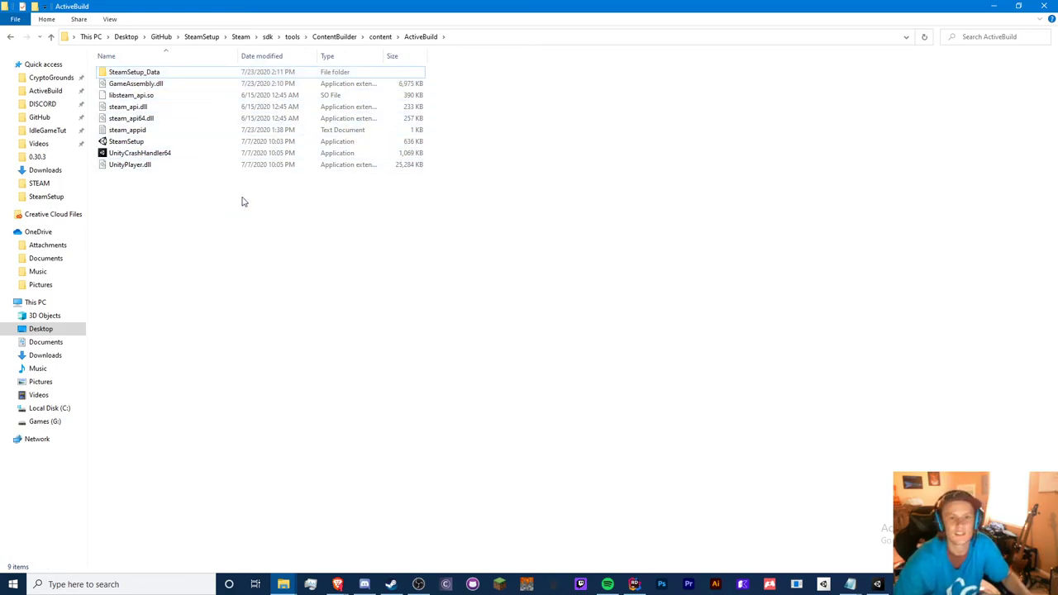
drag(161, 182, 145, 143)
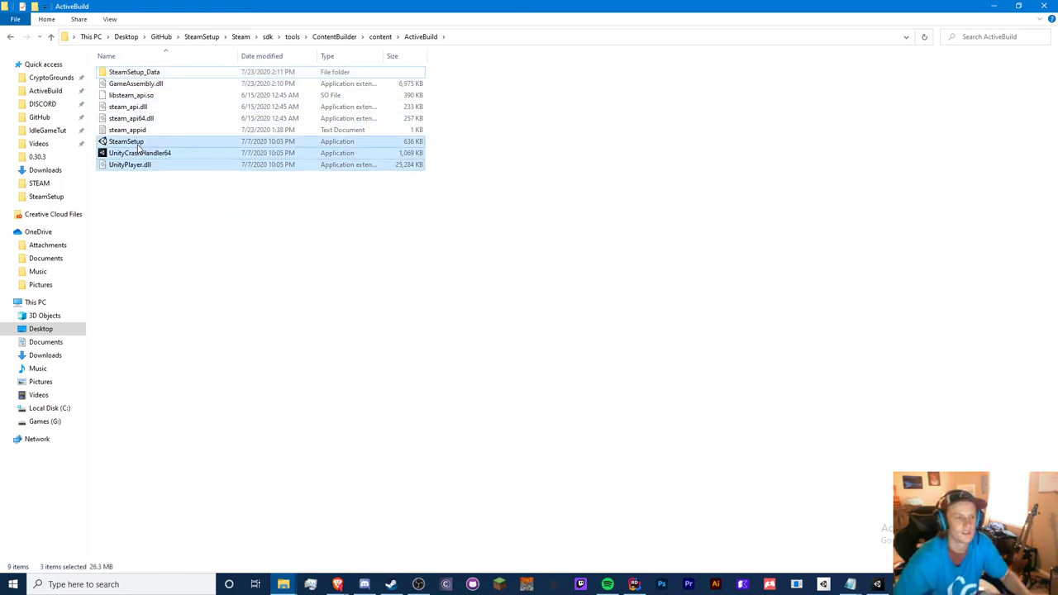
drag(189, 87, 189, 74)
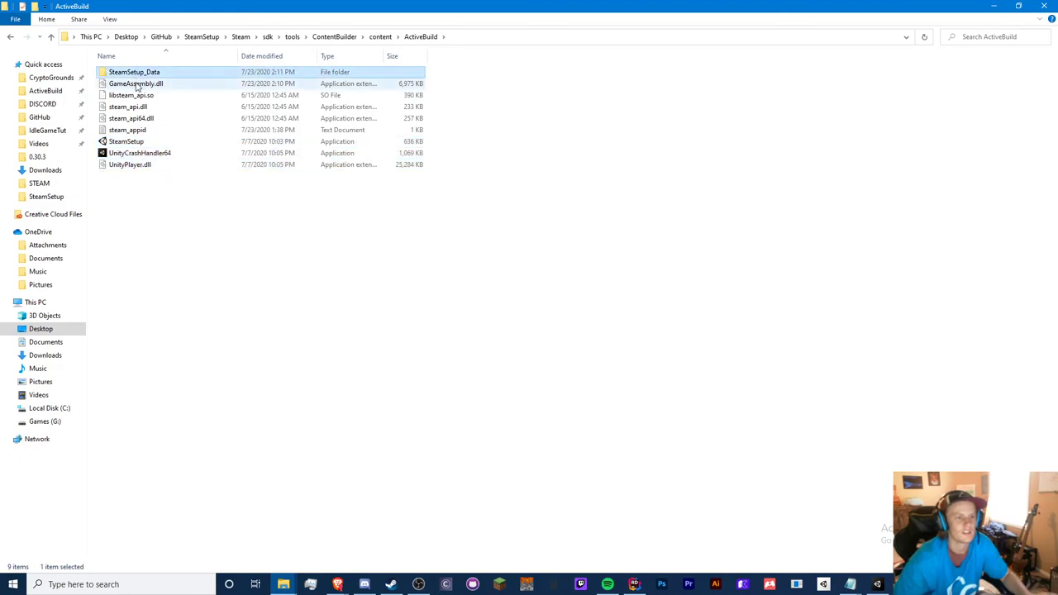
click(254, 280)
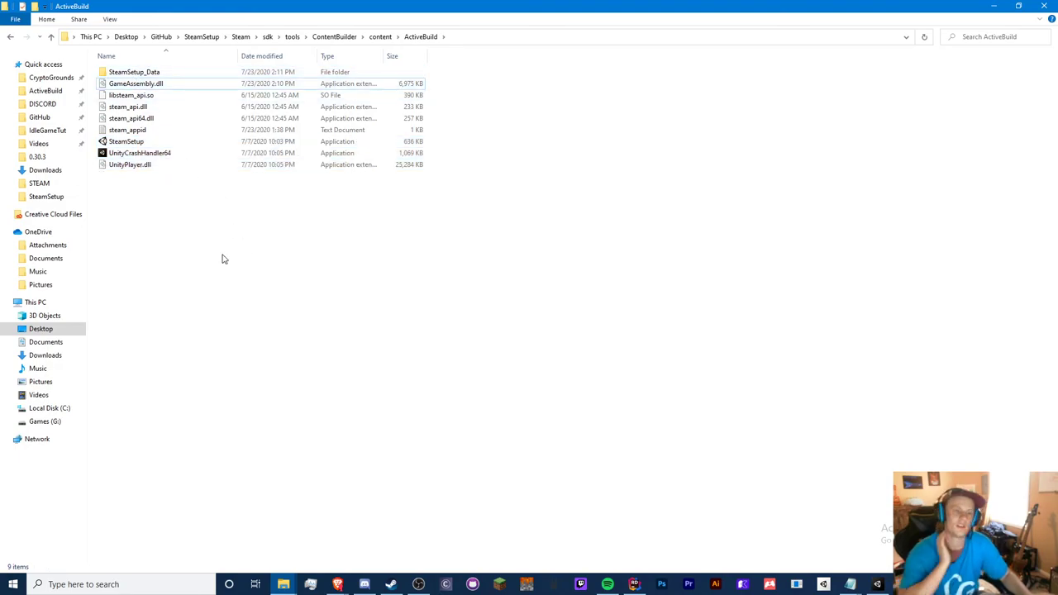
drag(154, 133, 141, 94)
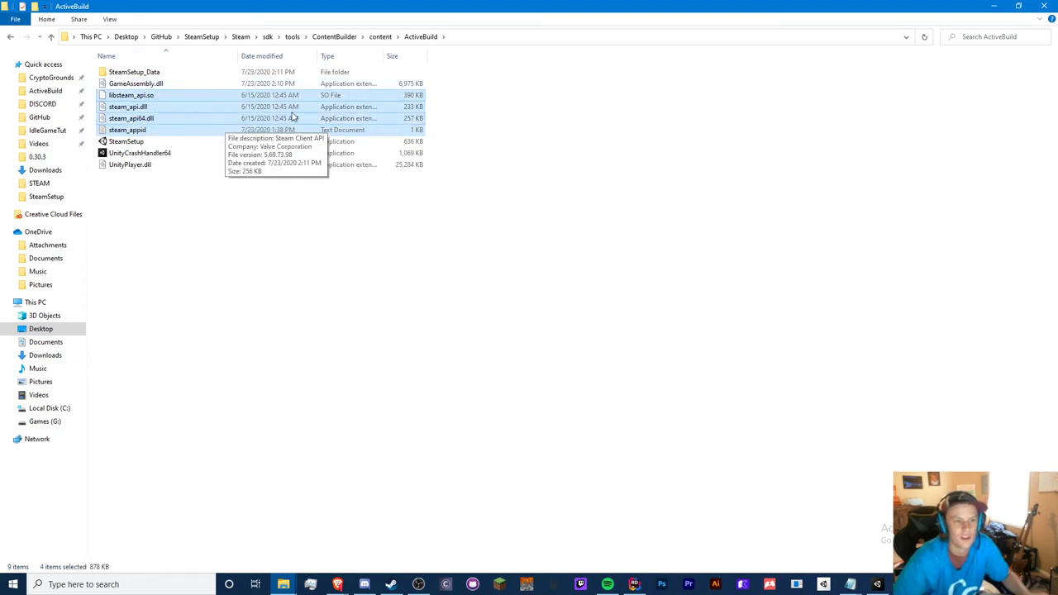
click(186, 224)
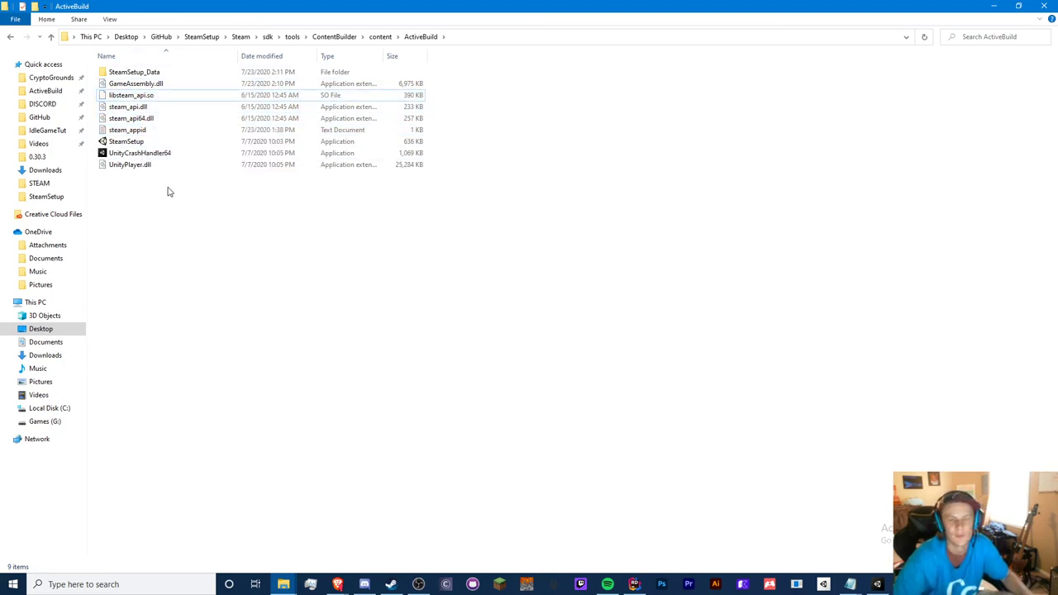
Return to the ContentBuilder folder and switch to the Steamworks depots page
key(alt+Tab)
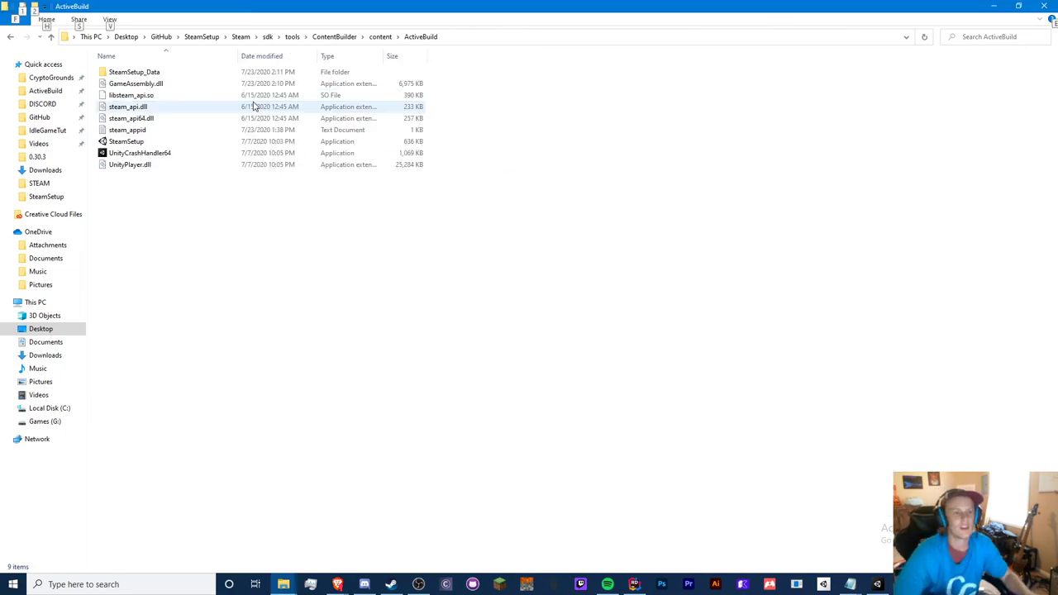
click(334, 38)
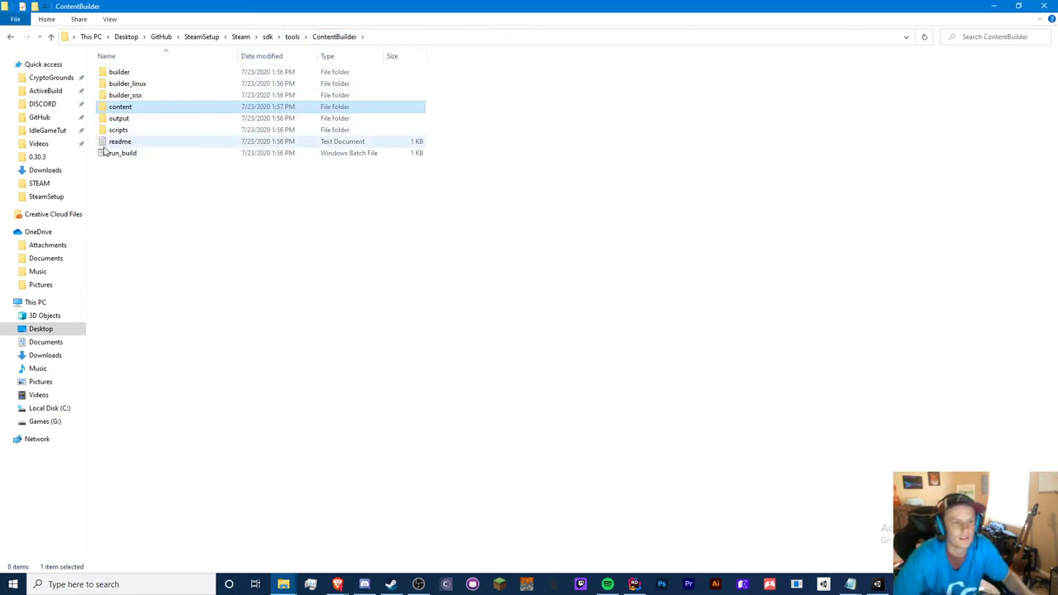
key(alt+Tab)
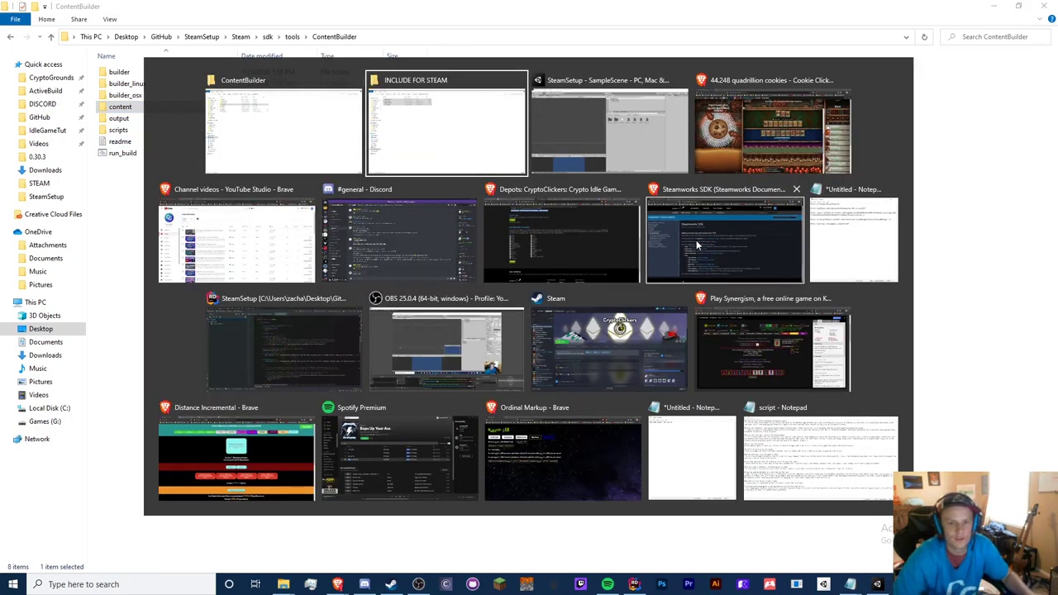
click(575, 237)
Open SteamPipe > Builds and scroll to the build list and App build history
scroll(343, 199, up, 6)
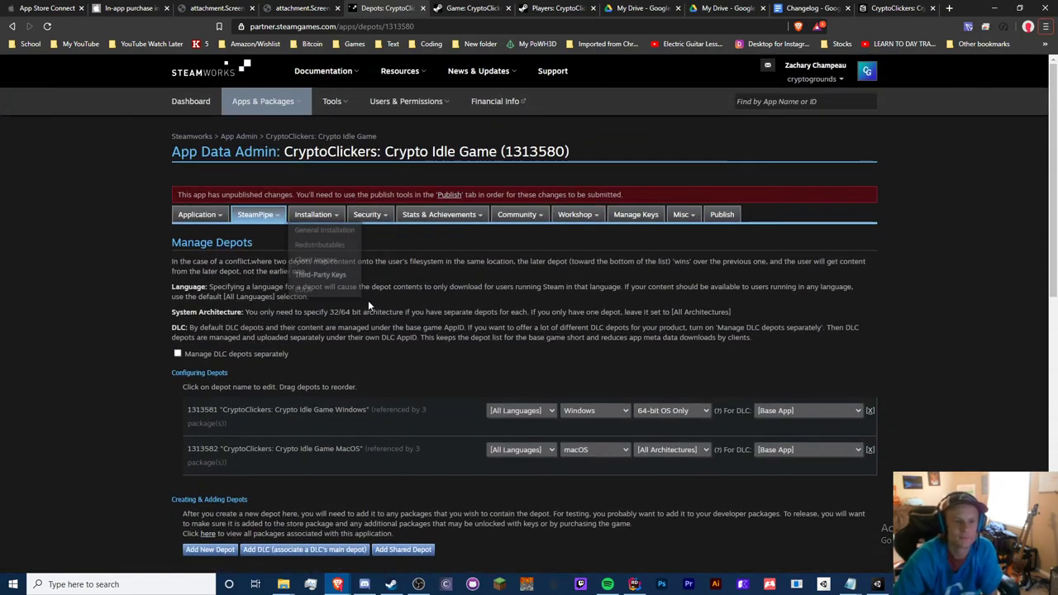
mouse_move(239, 99)
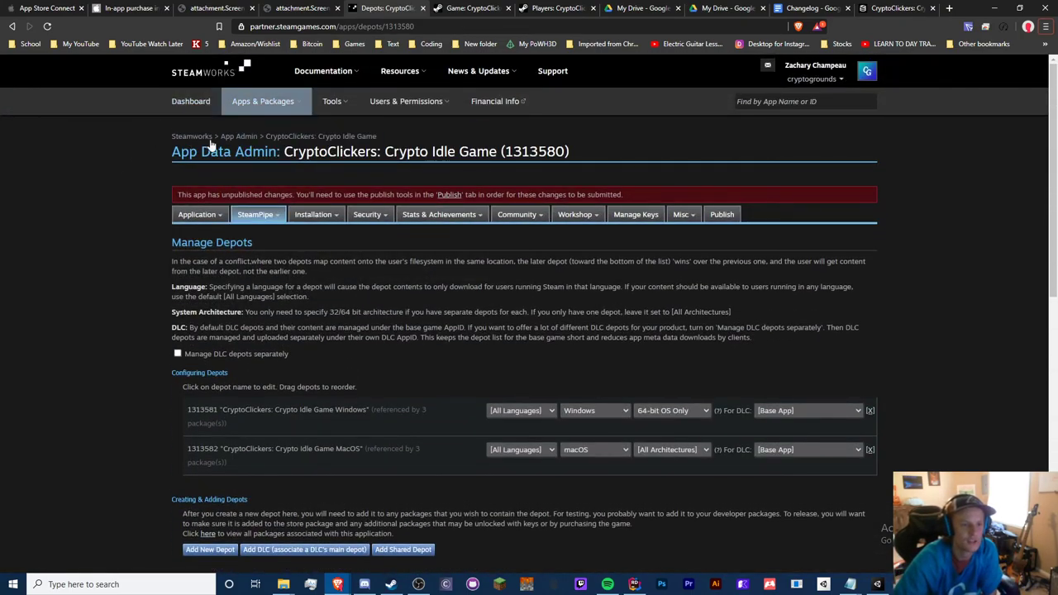
mouse_move(244, 215)
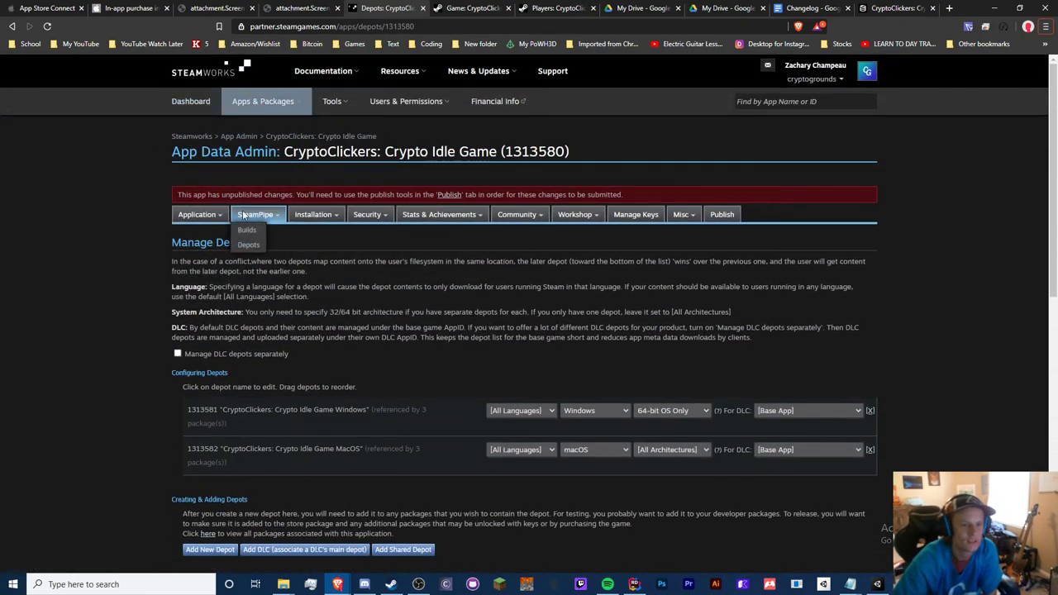
click(247, 232)
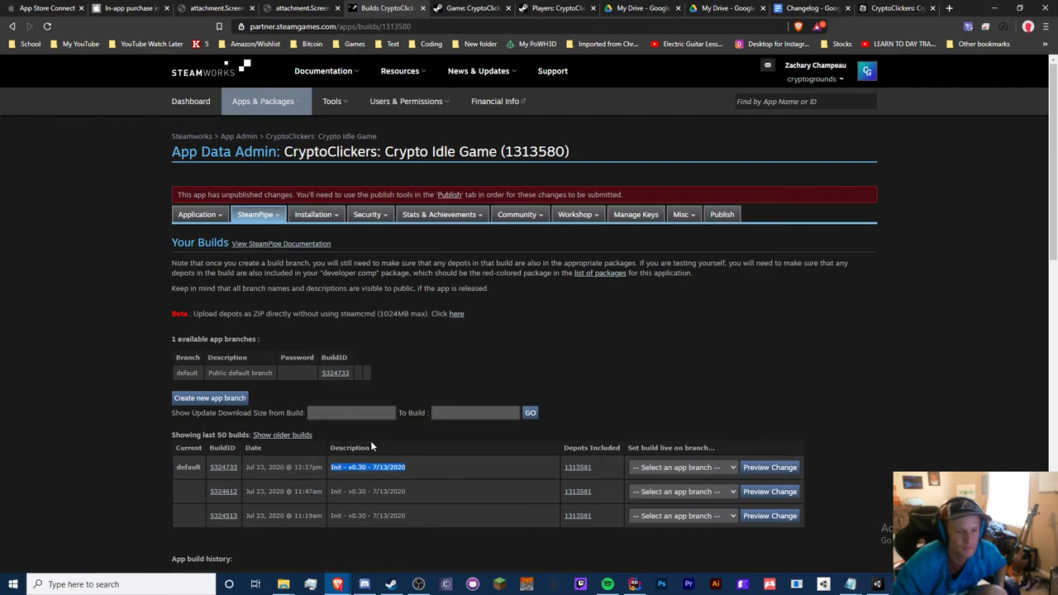
click(733, 362)
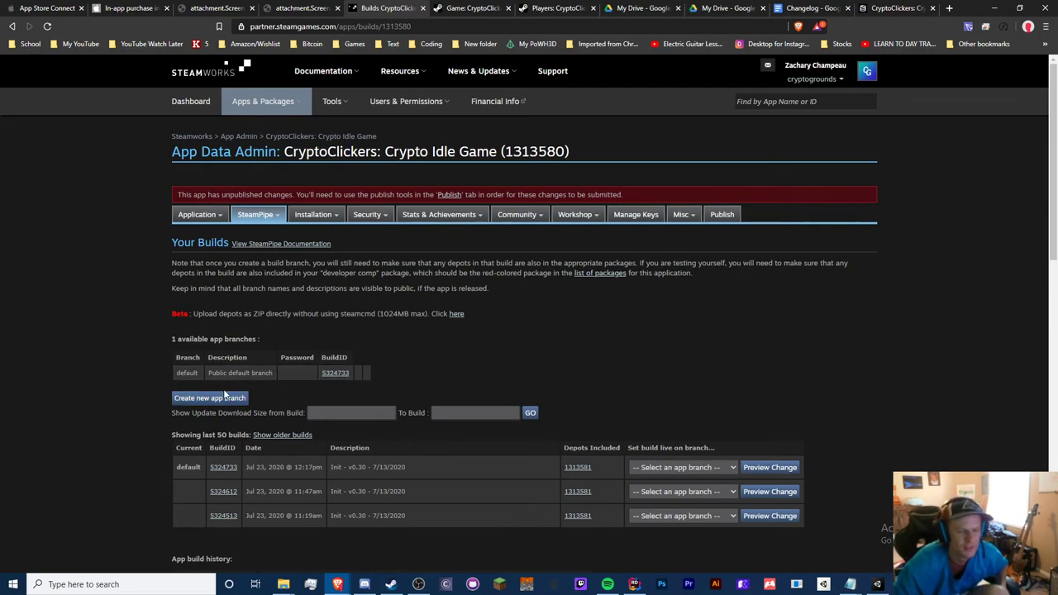
scroll(217, 400, down, 2)
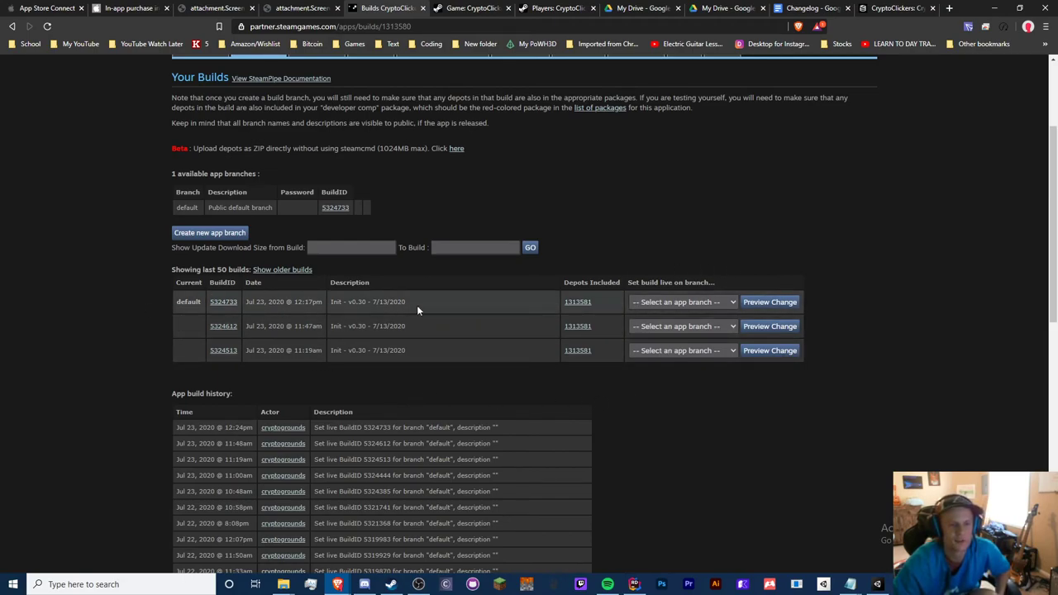
Preview making the newest build live on the default branch, then return to the list
click(674, 302)
click(664, 325)
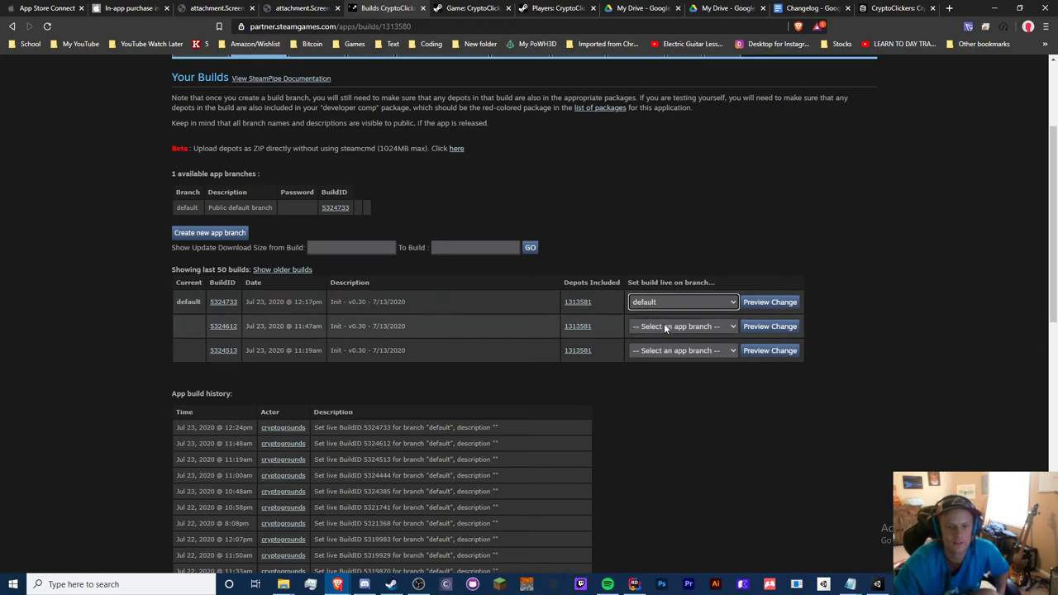
click(765, 307)
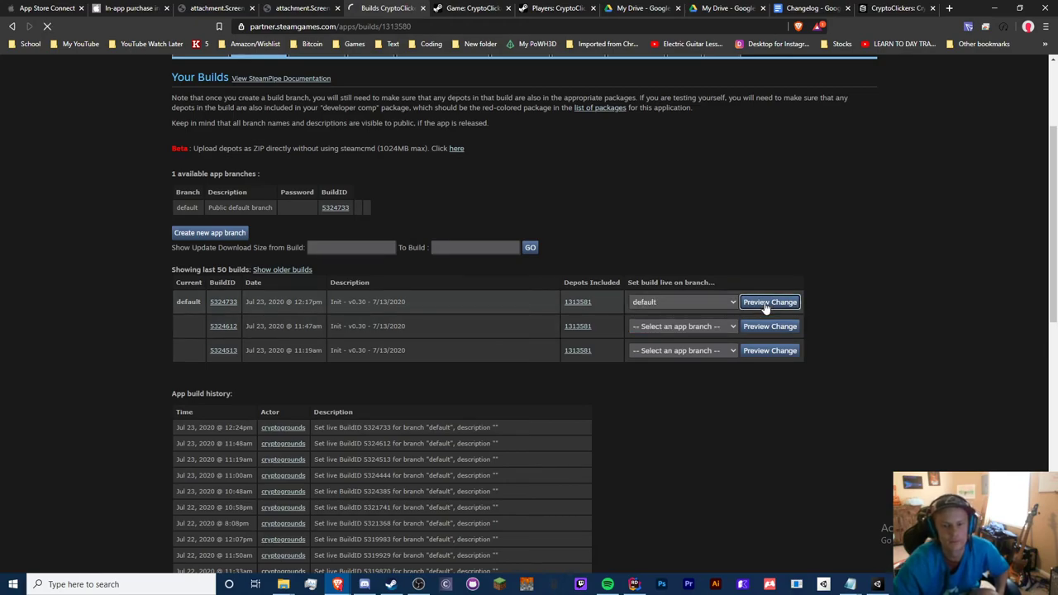
key(alt+Left)
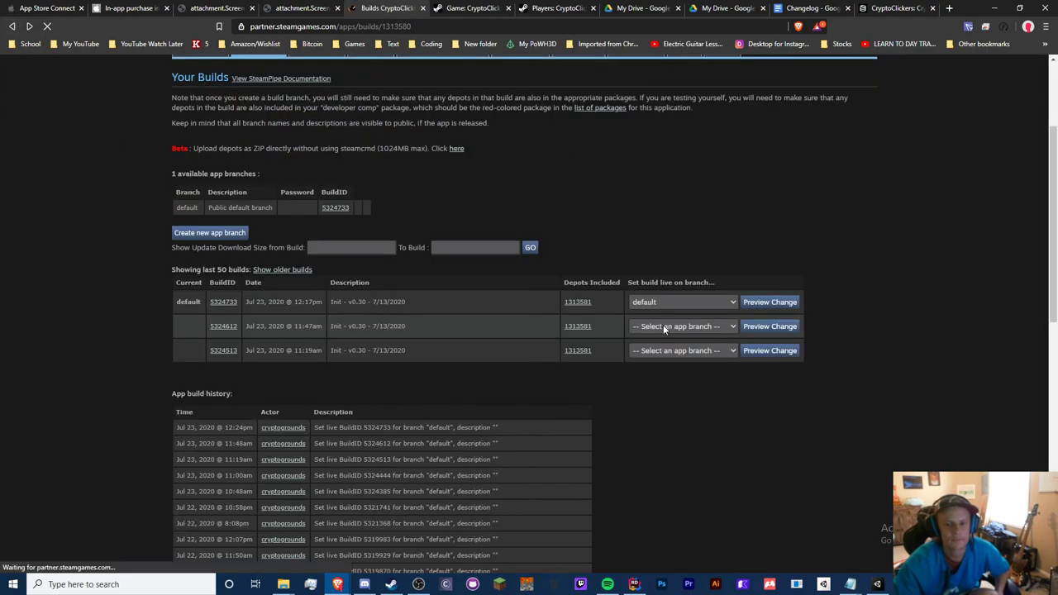
Preview build 5324612 on the default branch, a 4.1 MB update, then go back
click(667, 325)
click(661, 348)
click(769, 326)
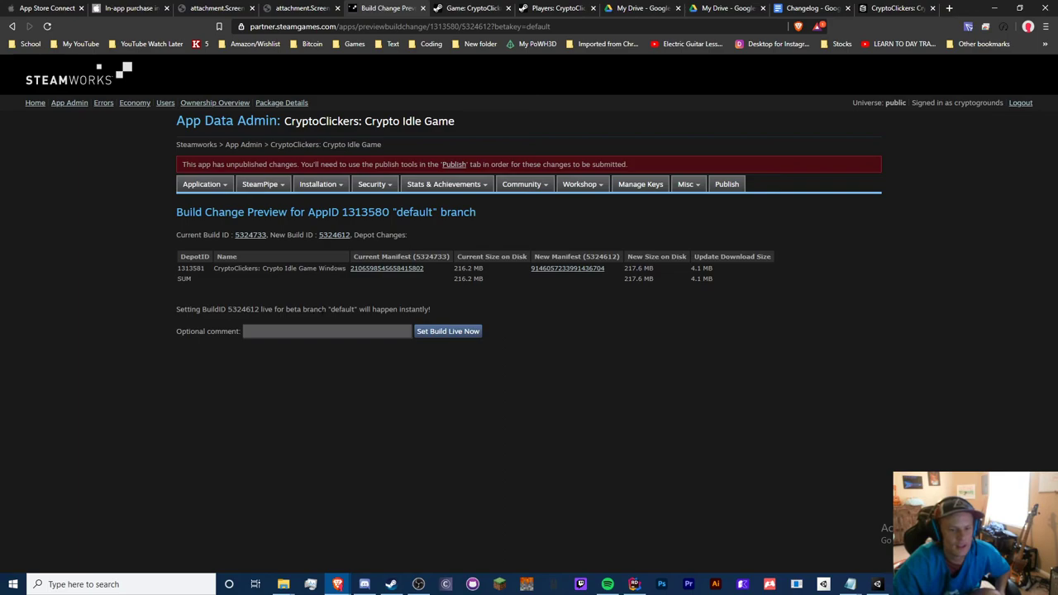
click(322, 330)
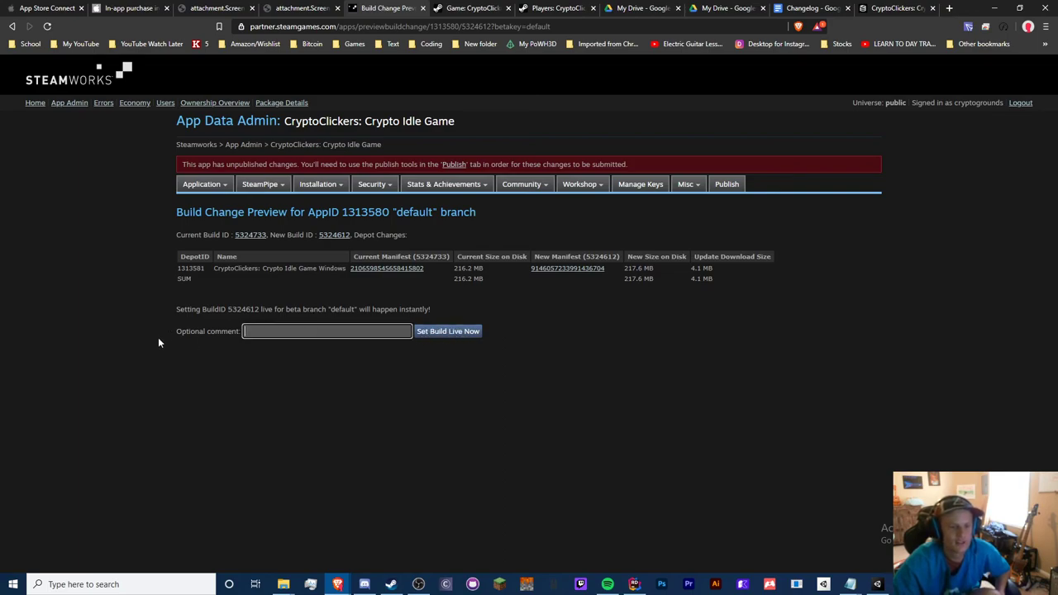
click(12, 25)
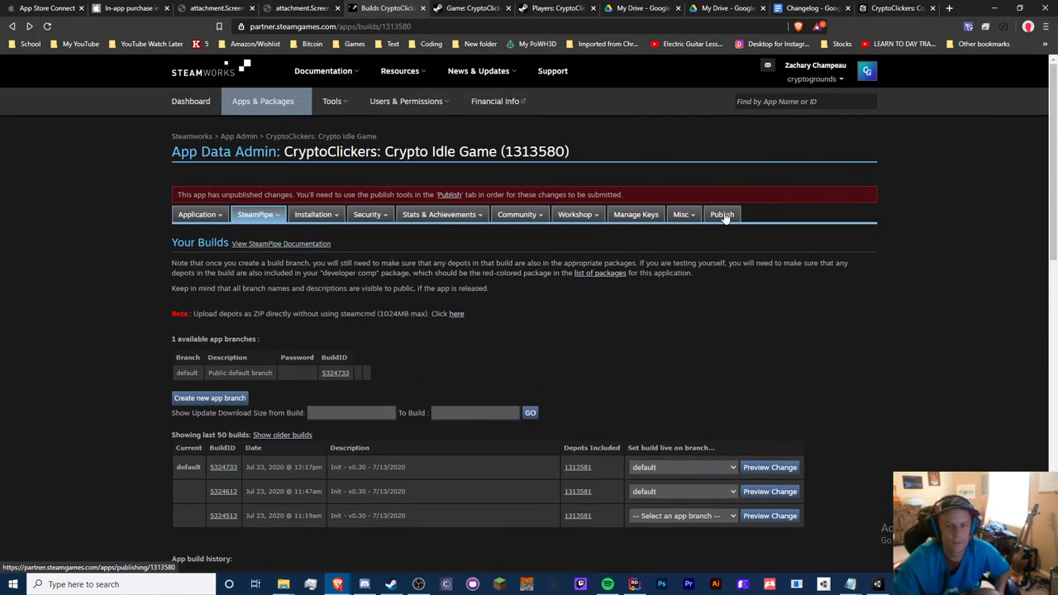
Prepare the app's pending changes for publishing to Steam and view the diffs
click(722, 216)
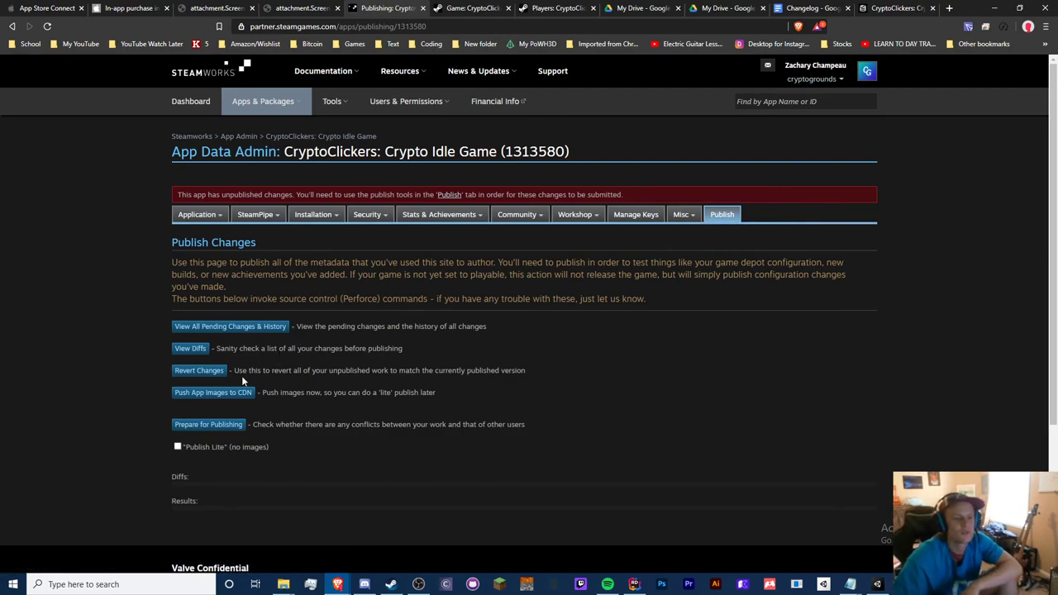
click(196, 427)
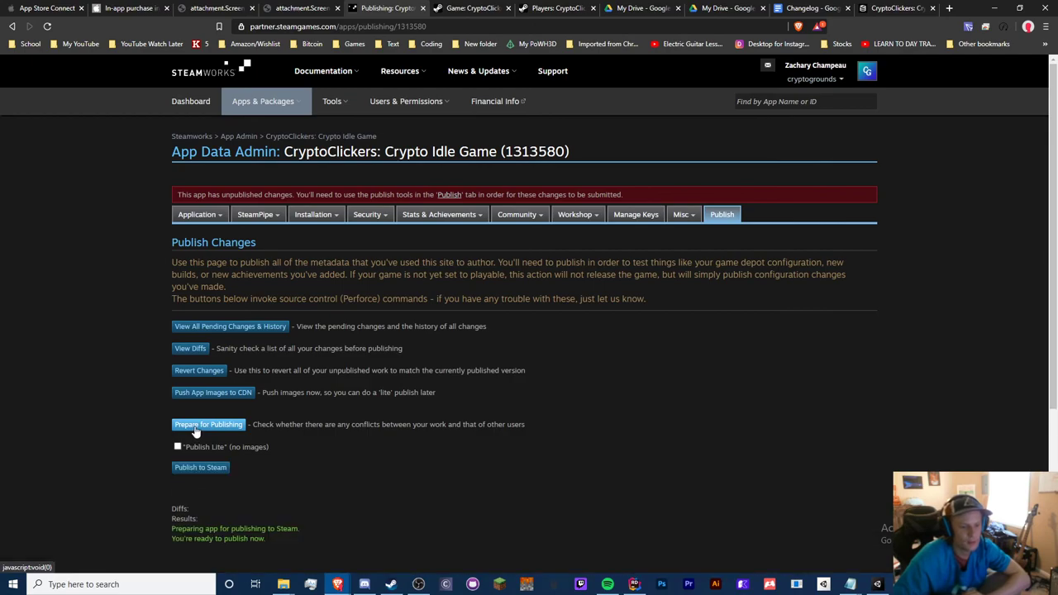
click(191, 470)
scroll(192, 330, down, 4)
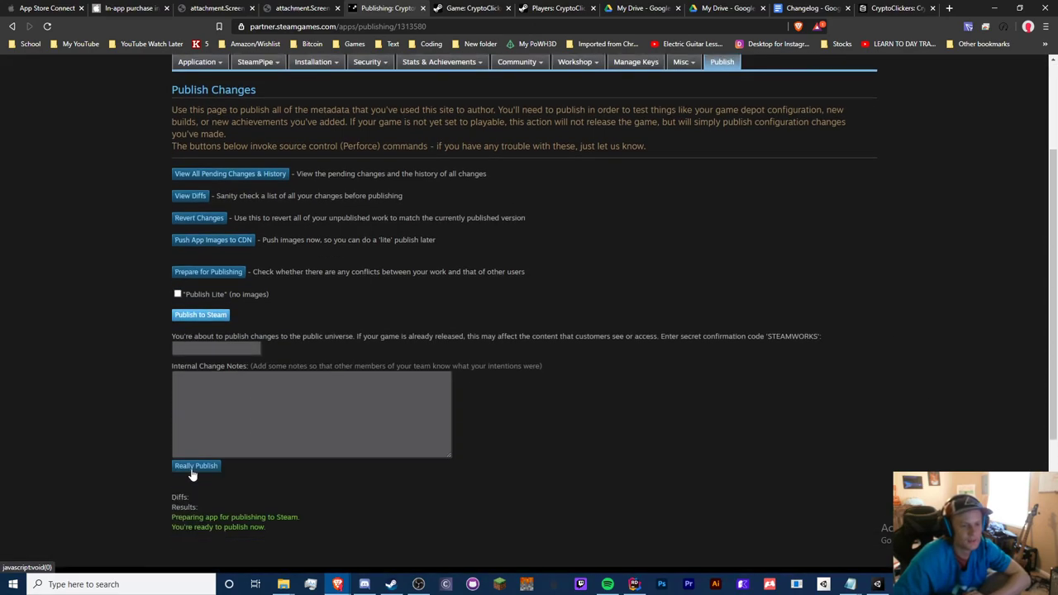
click(192, 128)
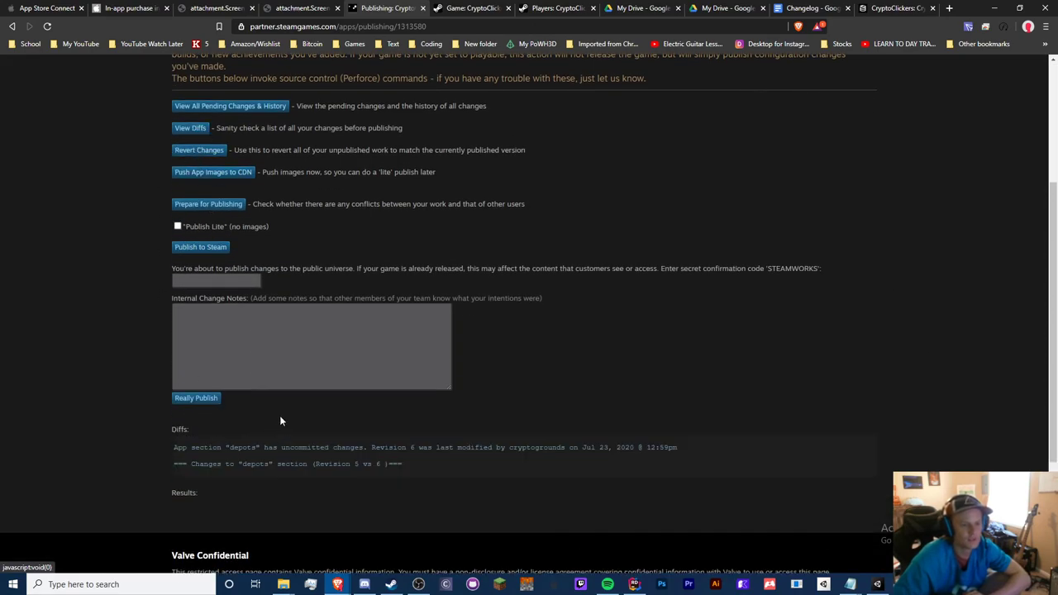
drag(681, 447, 162, 446)
click(533, 464)
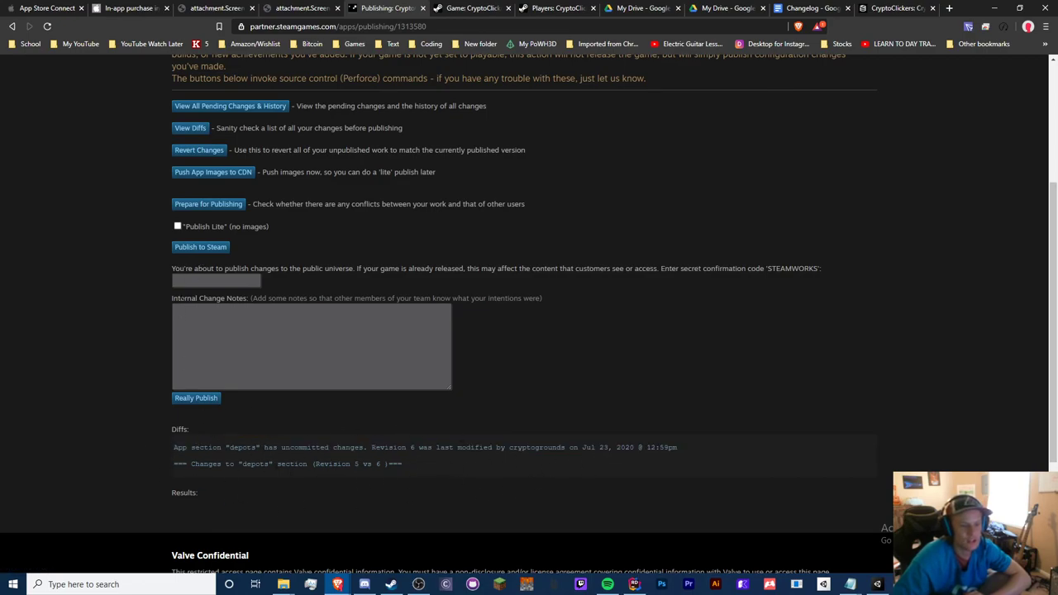
Fill the publish confirmation field with the suggested confirmation code
click(211, 281)
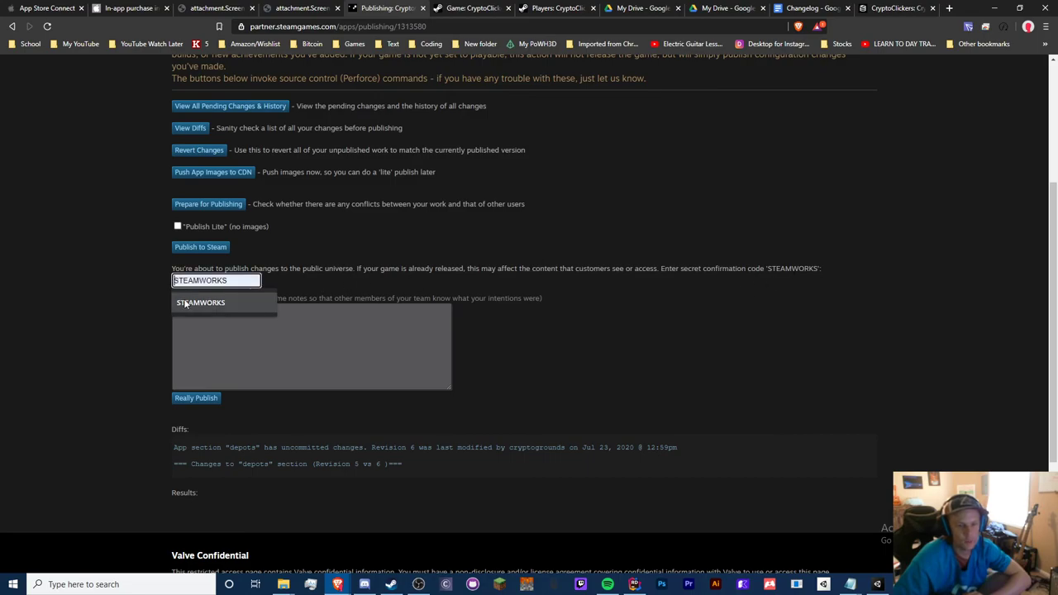
click(186, 304)
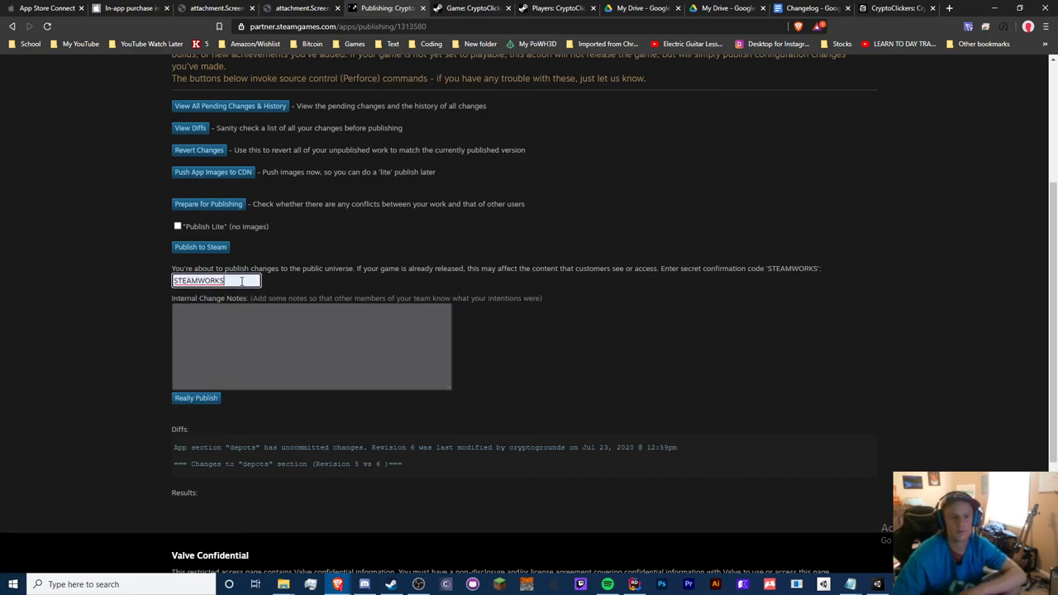
drag(242, 281, 129, 285)
key(alt+Tab)
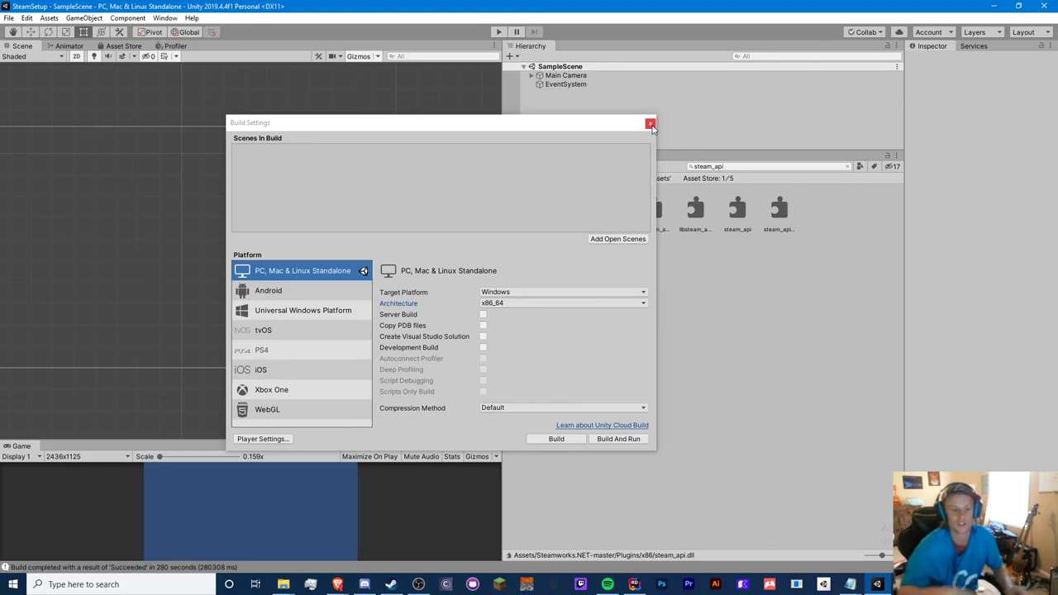
key(alt+Tab)
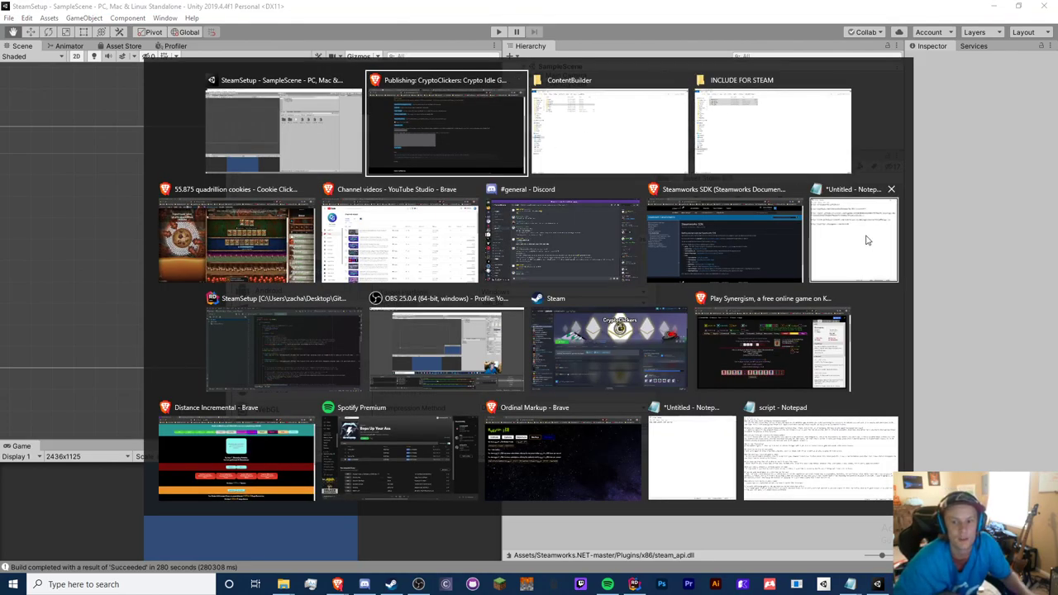
click(866, 240)
key(ctrl+a)
click(399, 6)
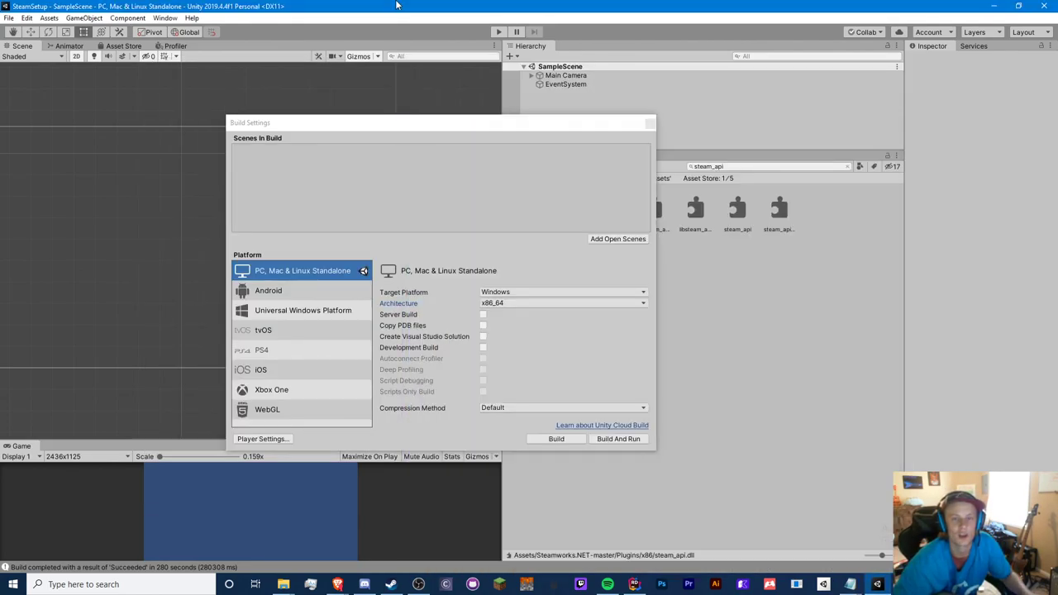